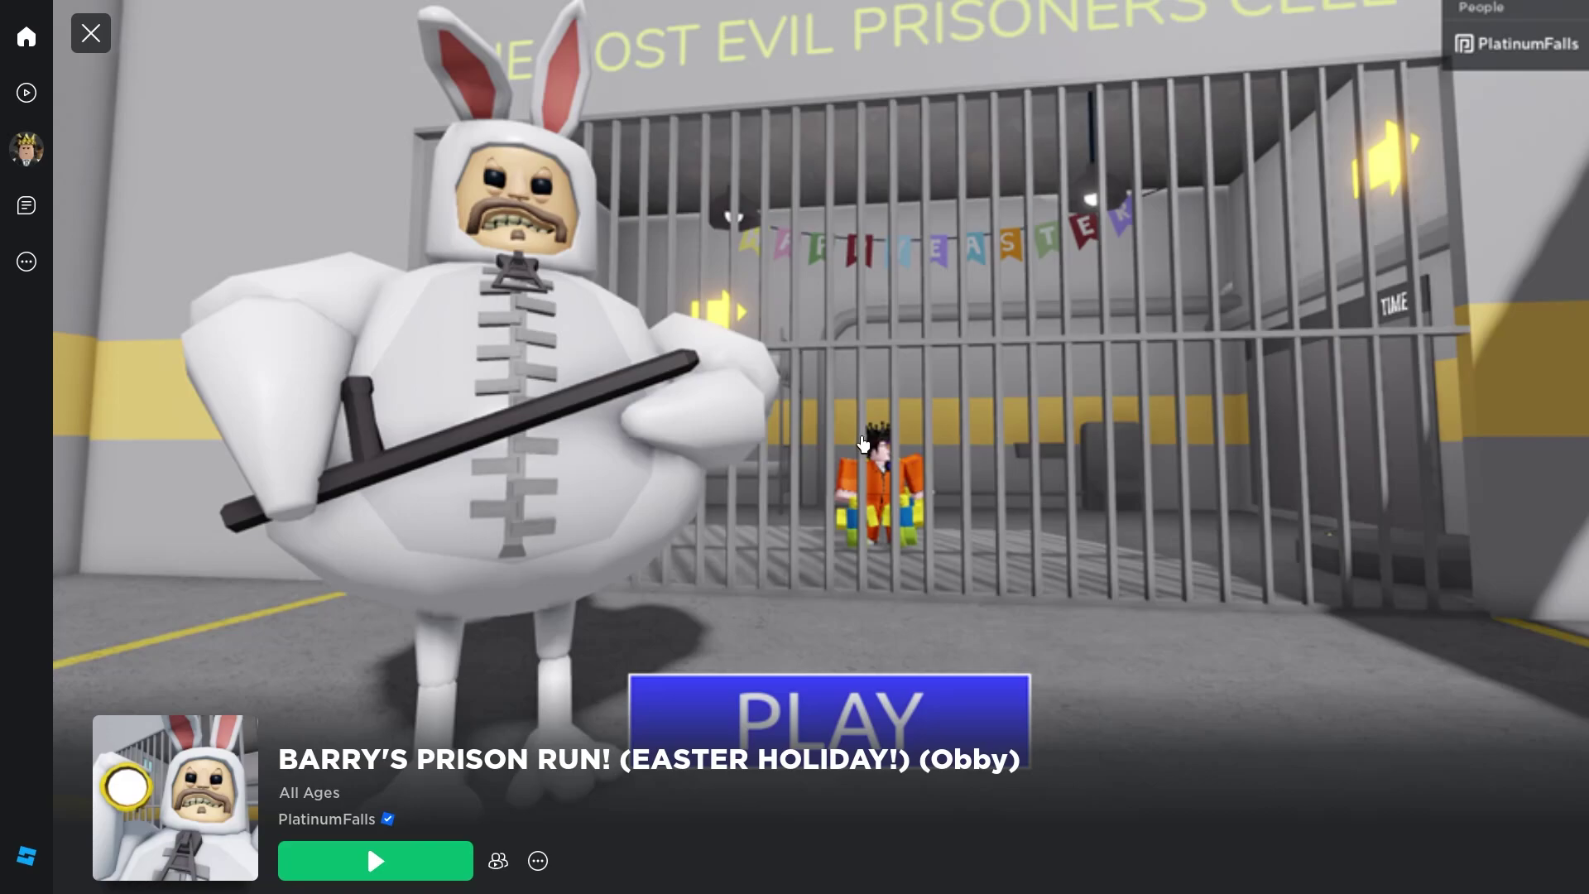
scroll(856, 473, down, 2)
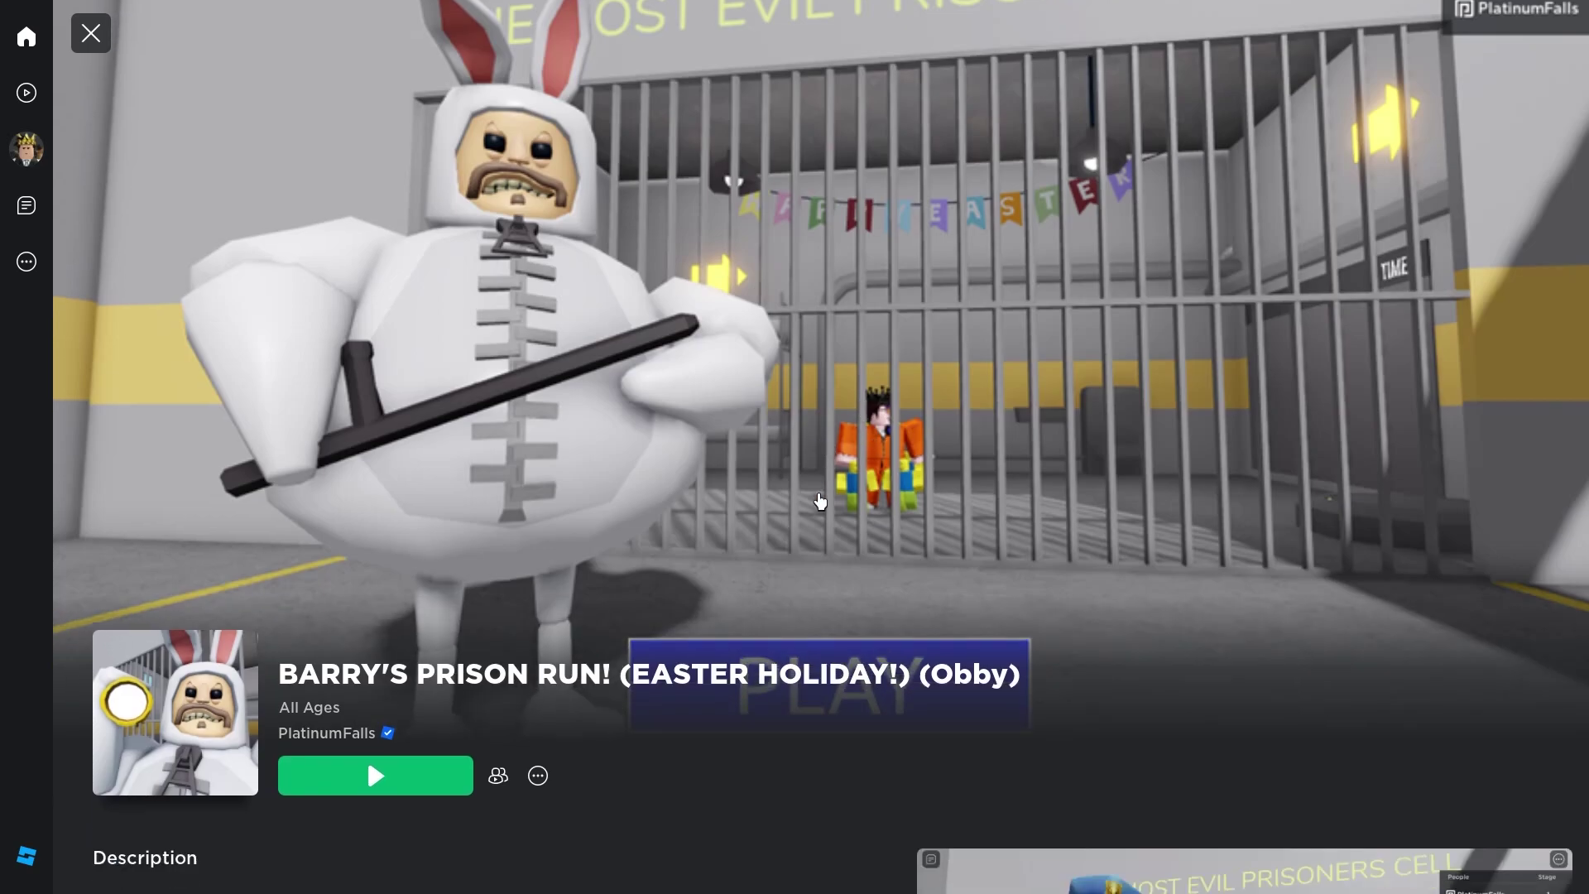
scroll(819, 522, down, 2)
- Launch Barry's Prison Run (Easter Holiday) from its game page and join a server
click(447, 612)
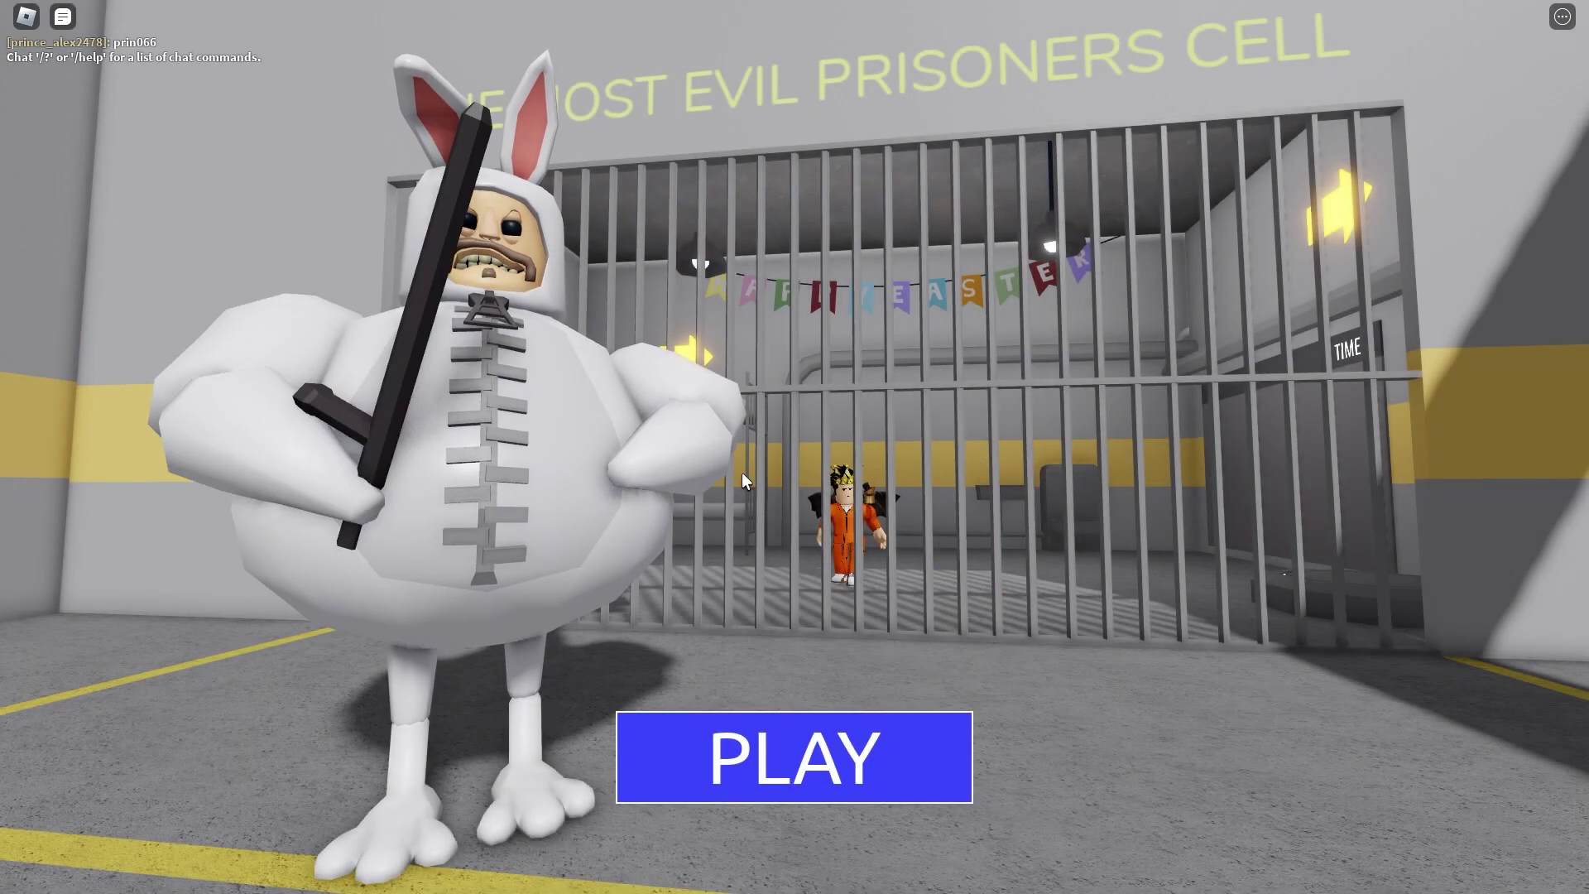
- Start the run from the title screen on EASY difficulty
click(811, 760)
click(875, 712)
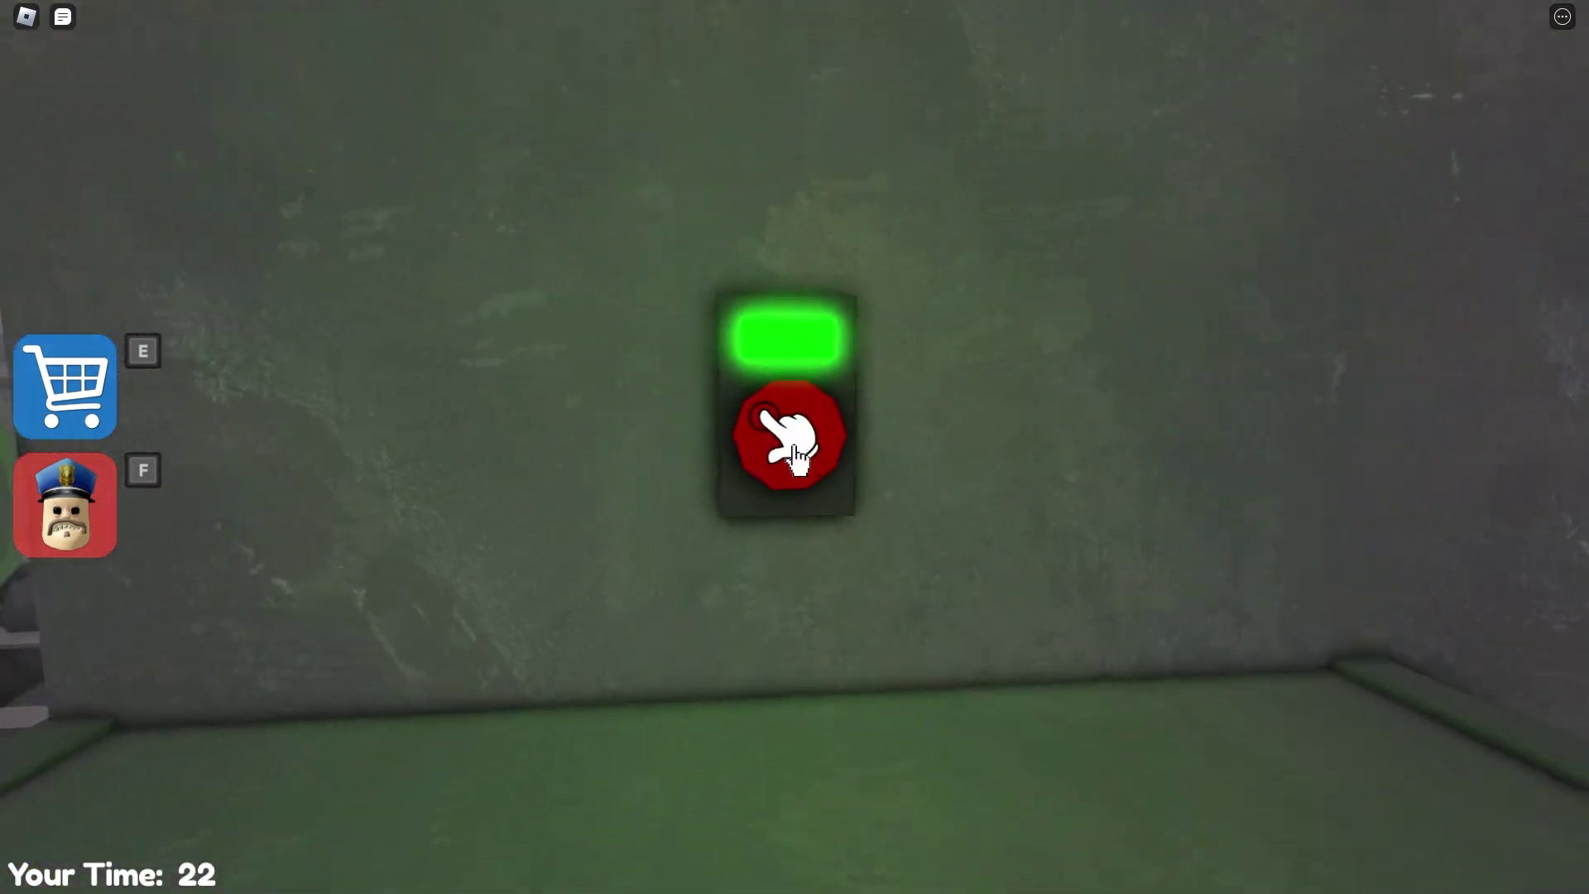
- Press the green wall button and collect the teal Easter egg
click(795, 455)
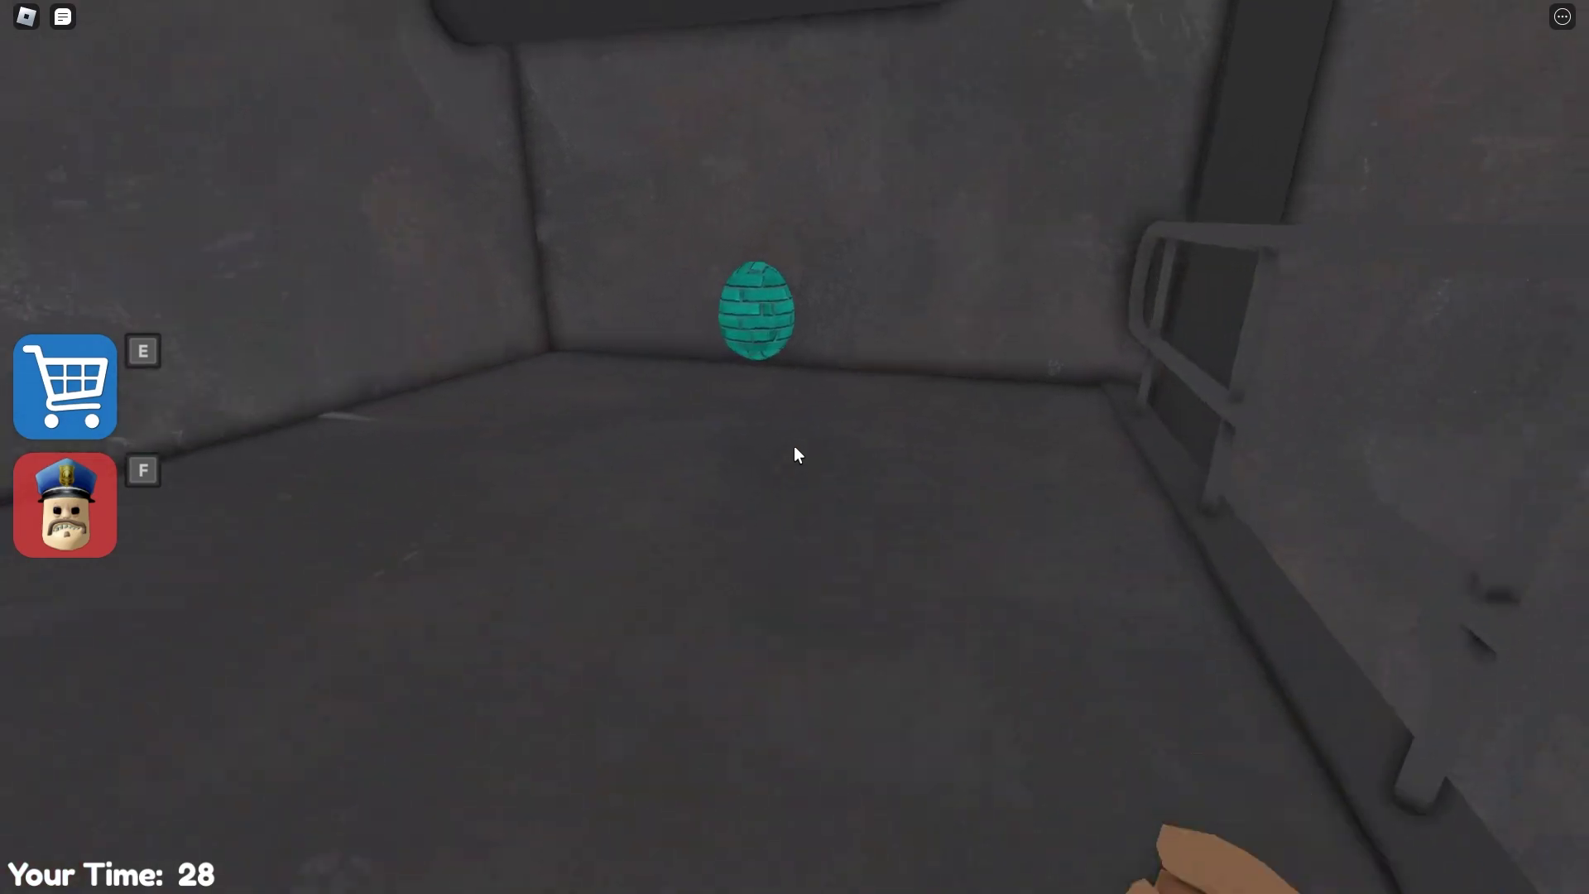
click(794, 454)
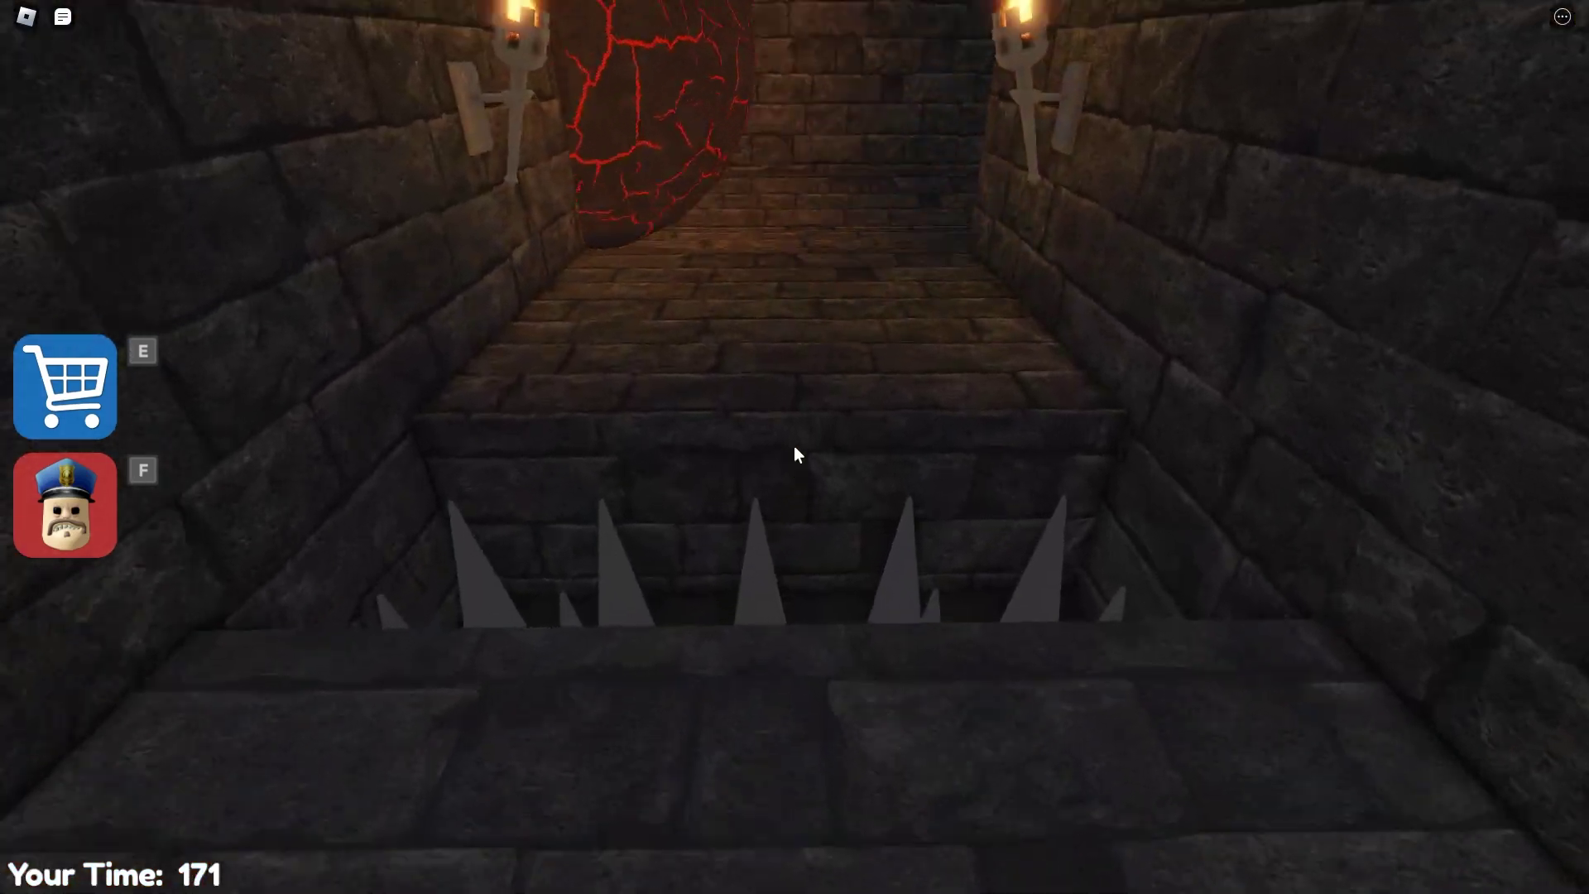
- Run past the spikes and dodge the rolling lava ball in the corridor
key(w)
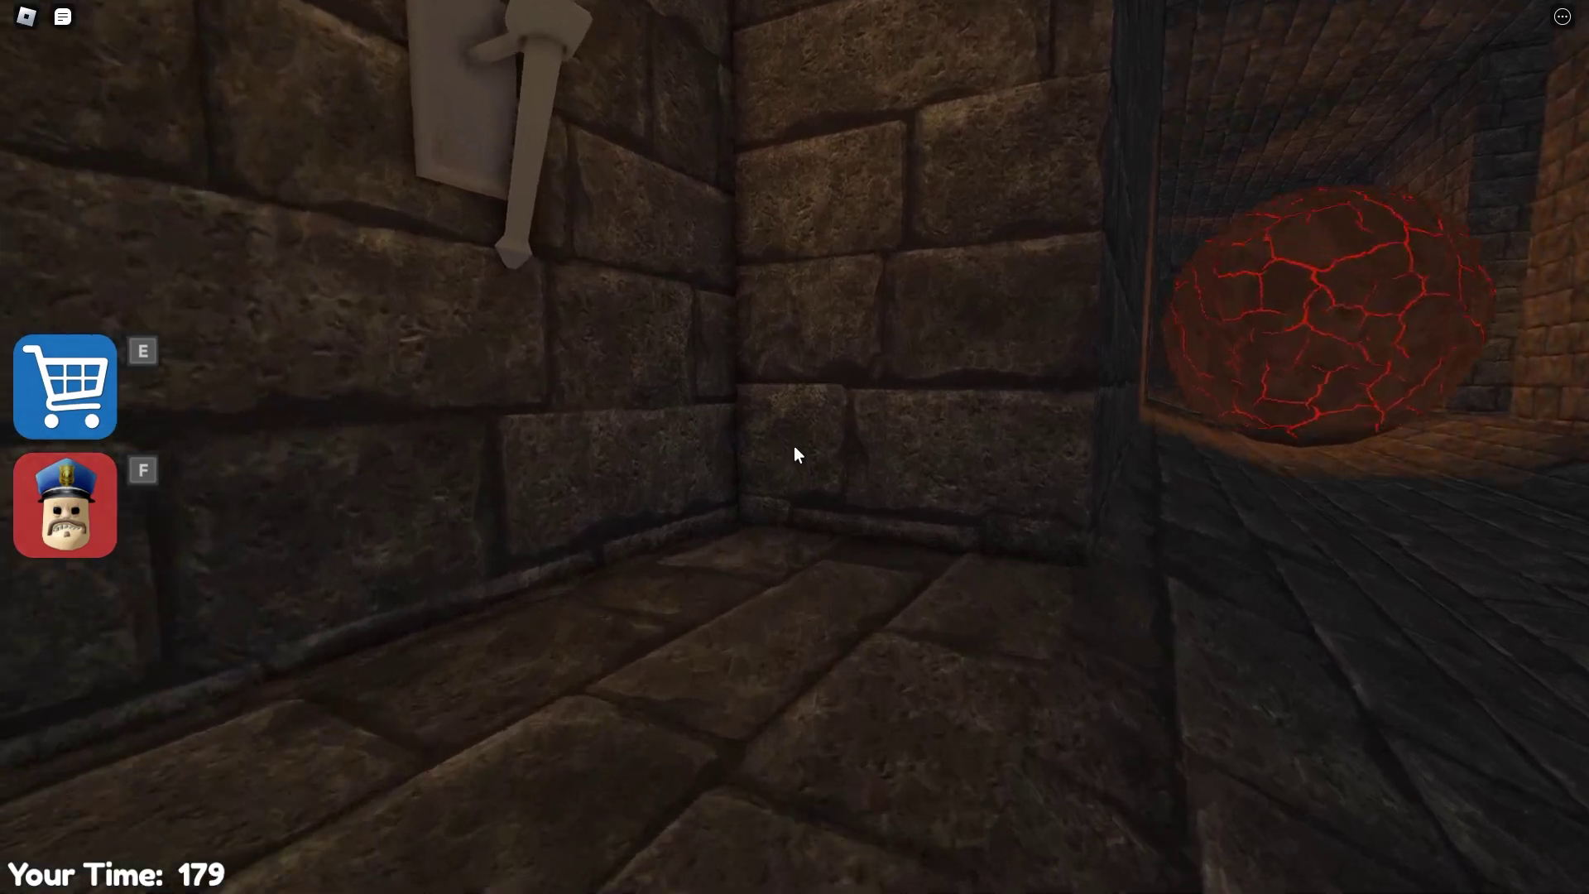
key(w)
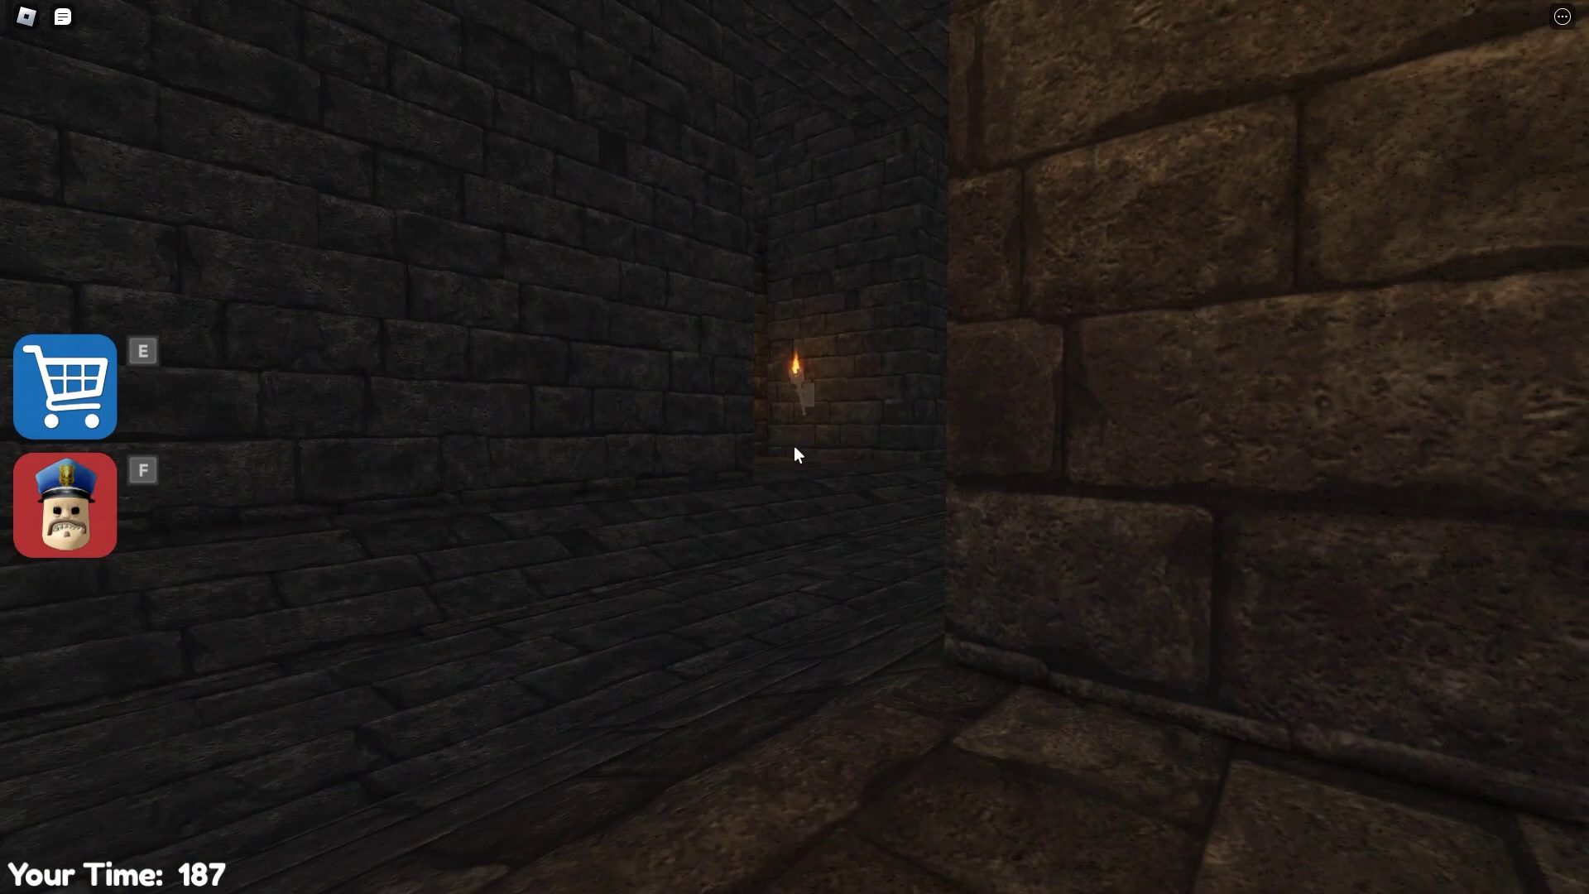
key(w)
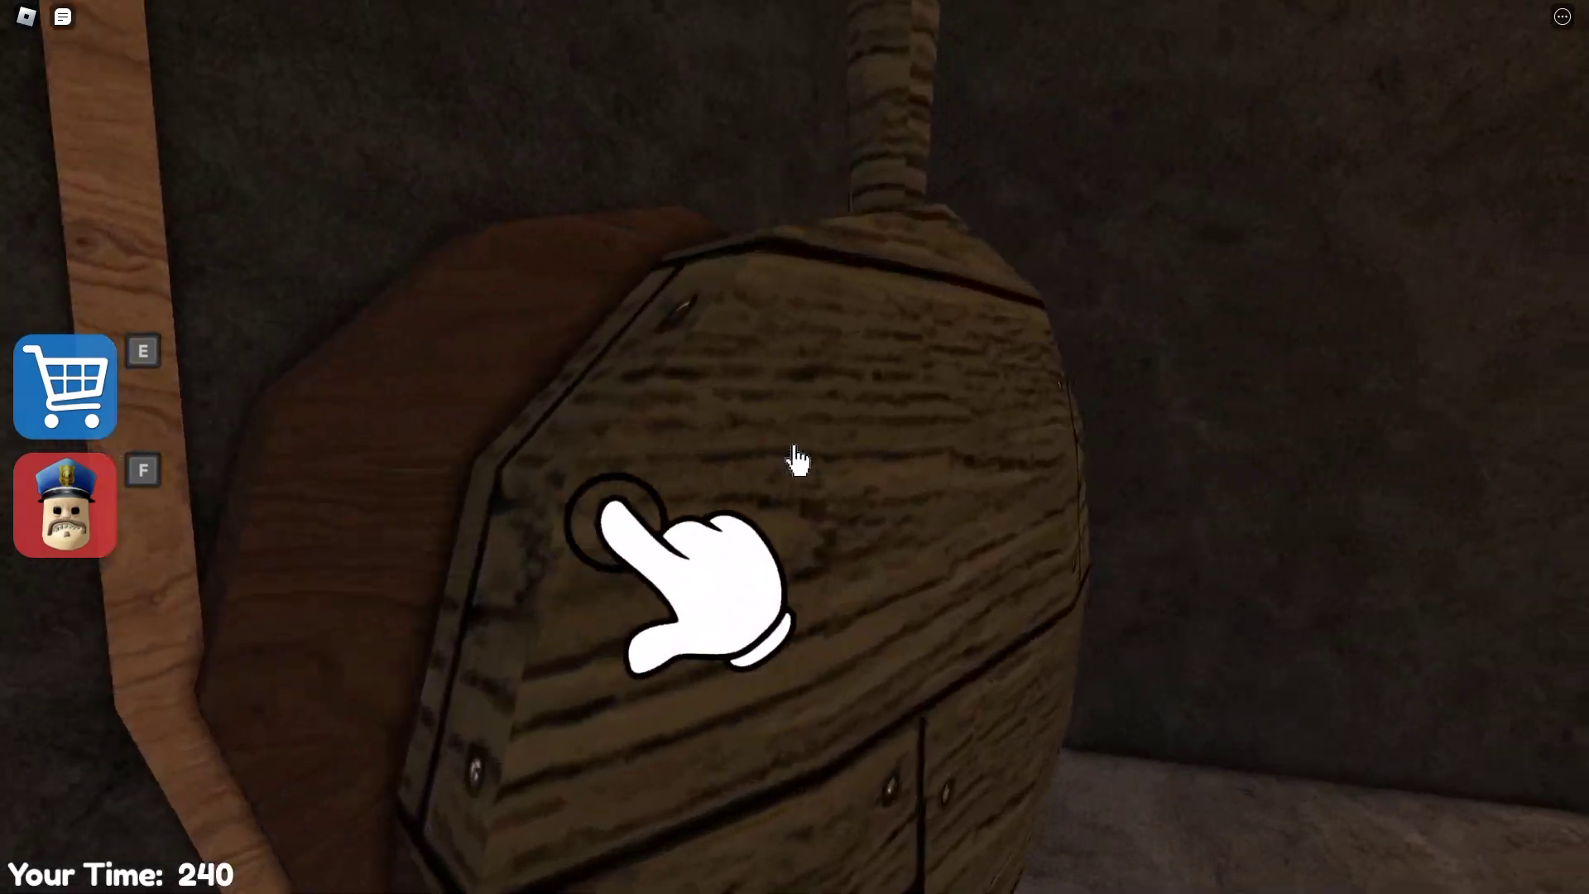
- Turn the wooden valve, press the wall button and pull the pedestal lever
click(795, 454)
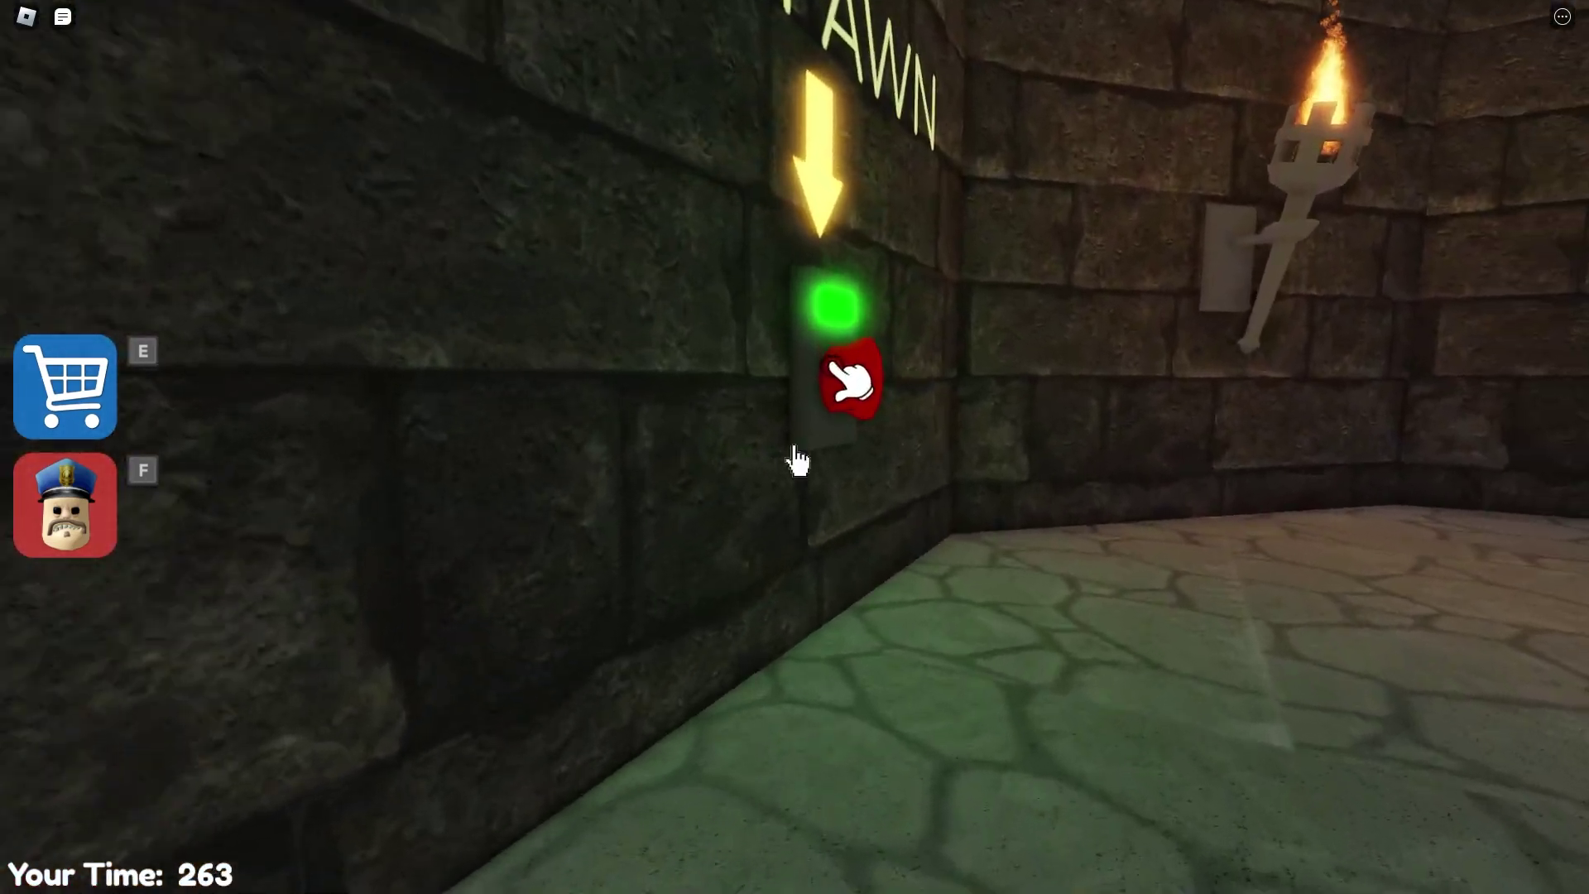
click(797, 459)
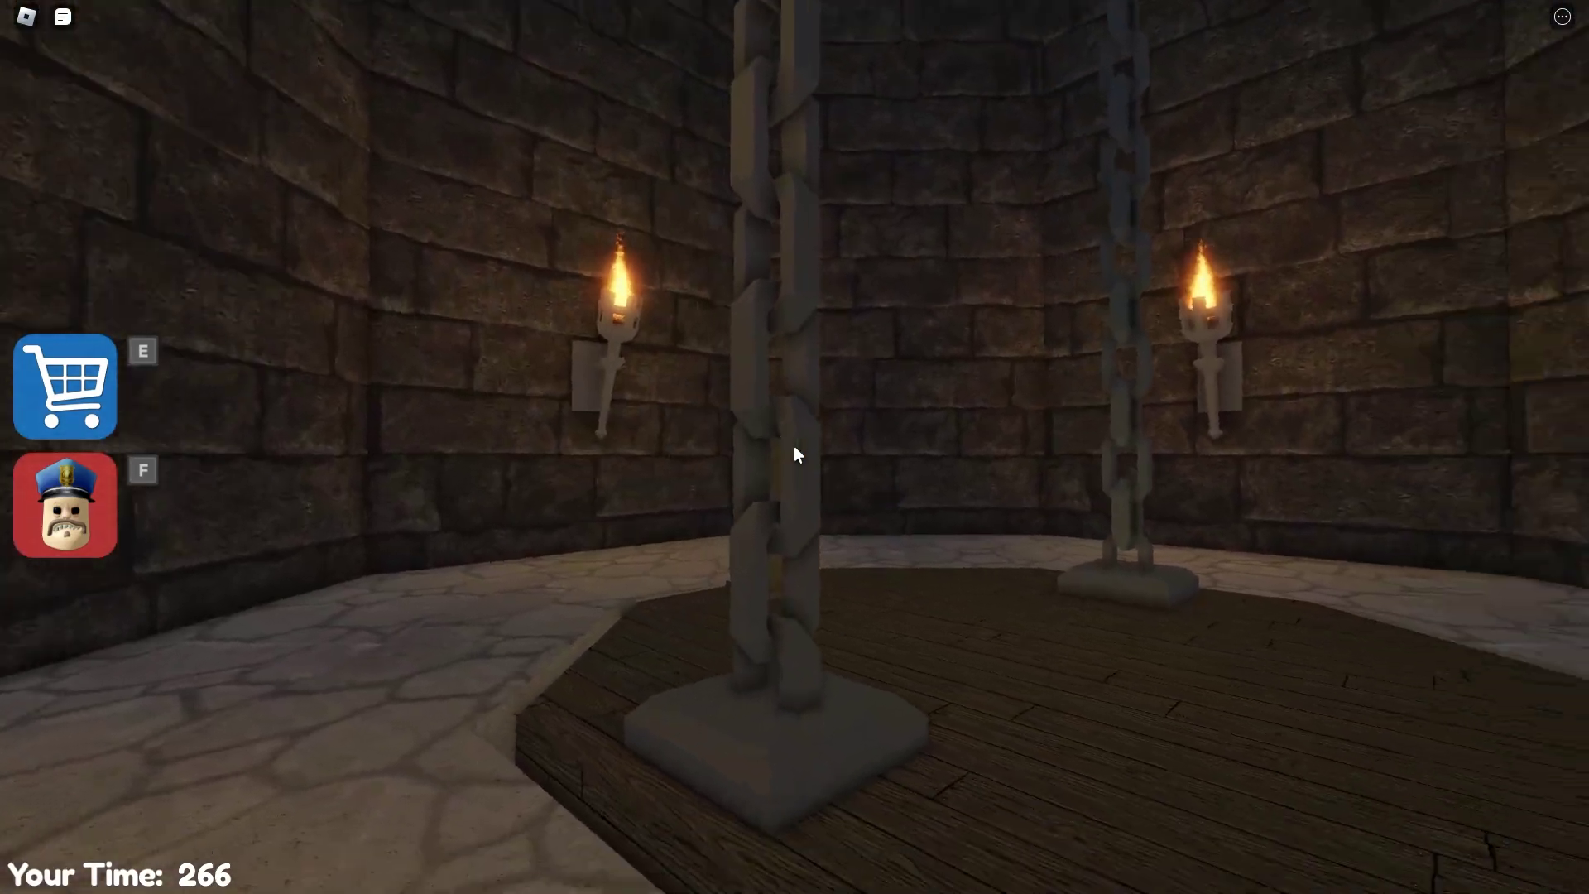
click(797, 460)
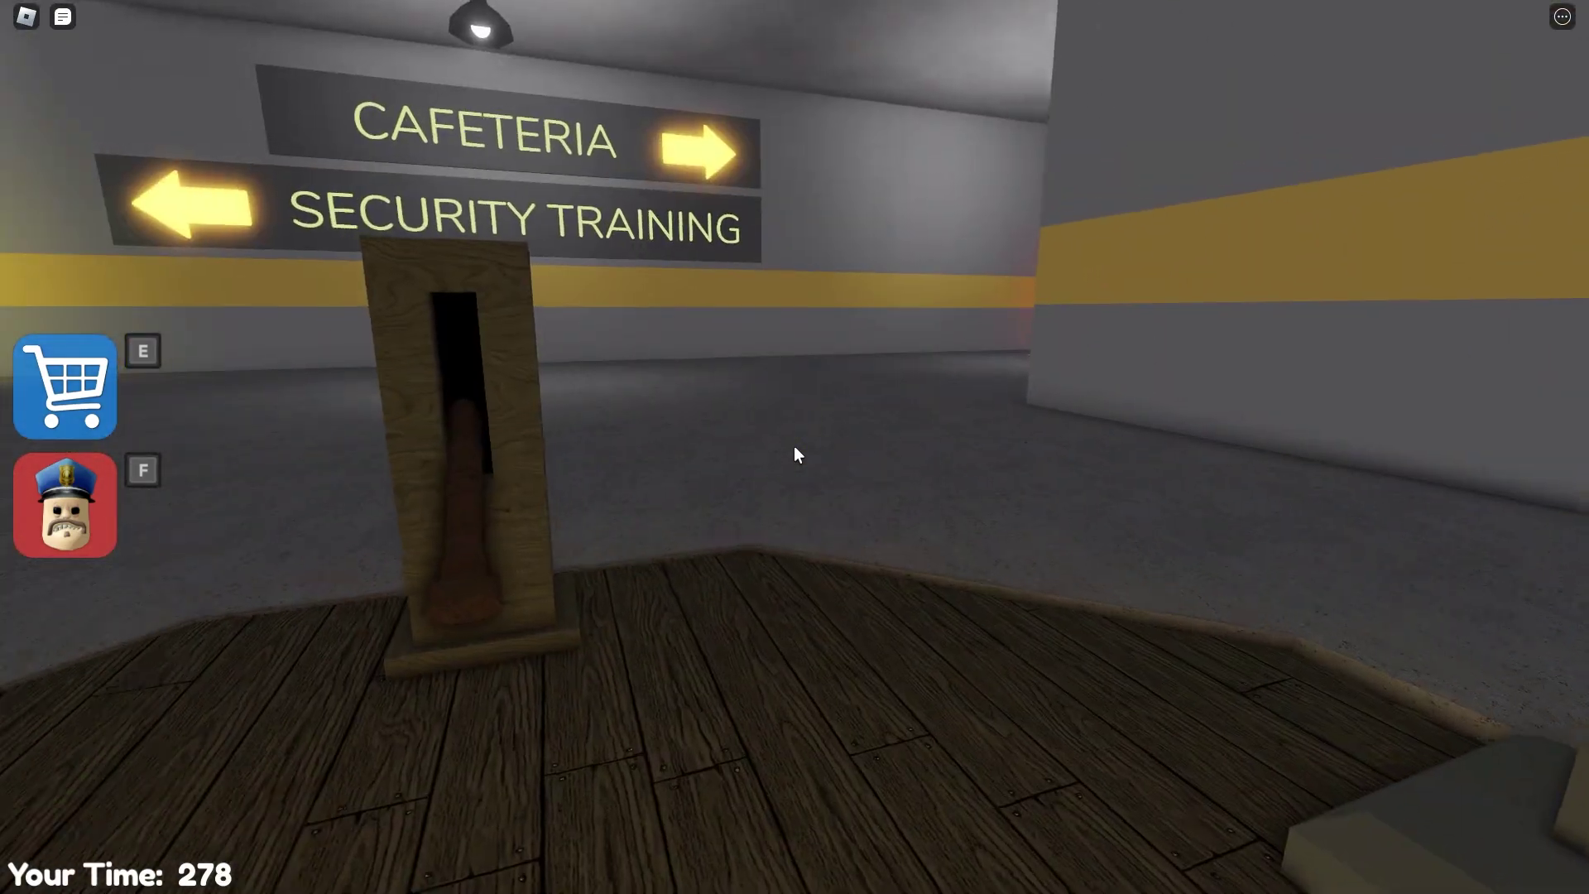
- Walk through the hallway past the vending machine and drop into the grey shaft
key(w)
key(w)
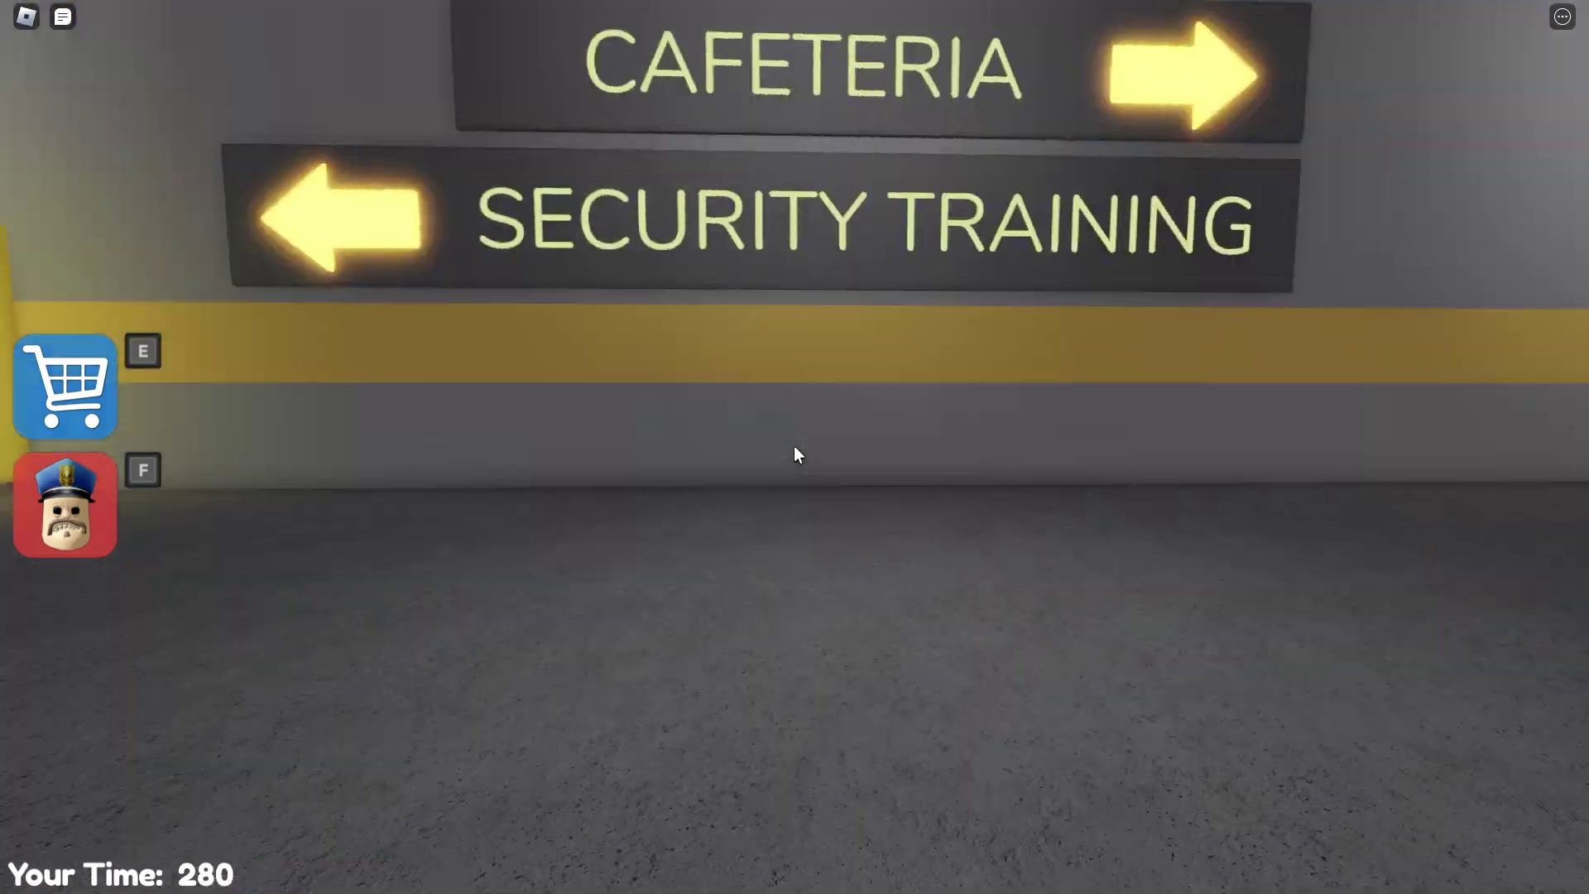
key(w)
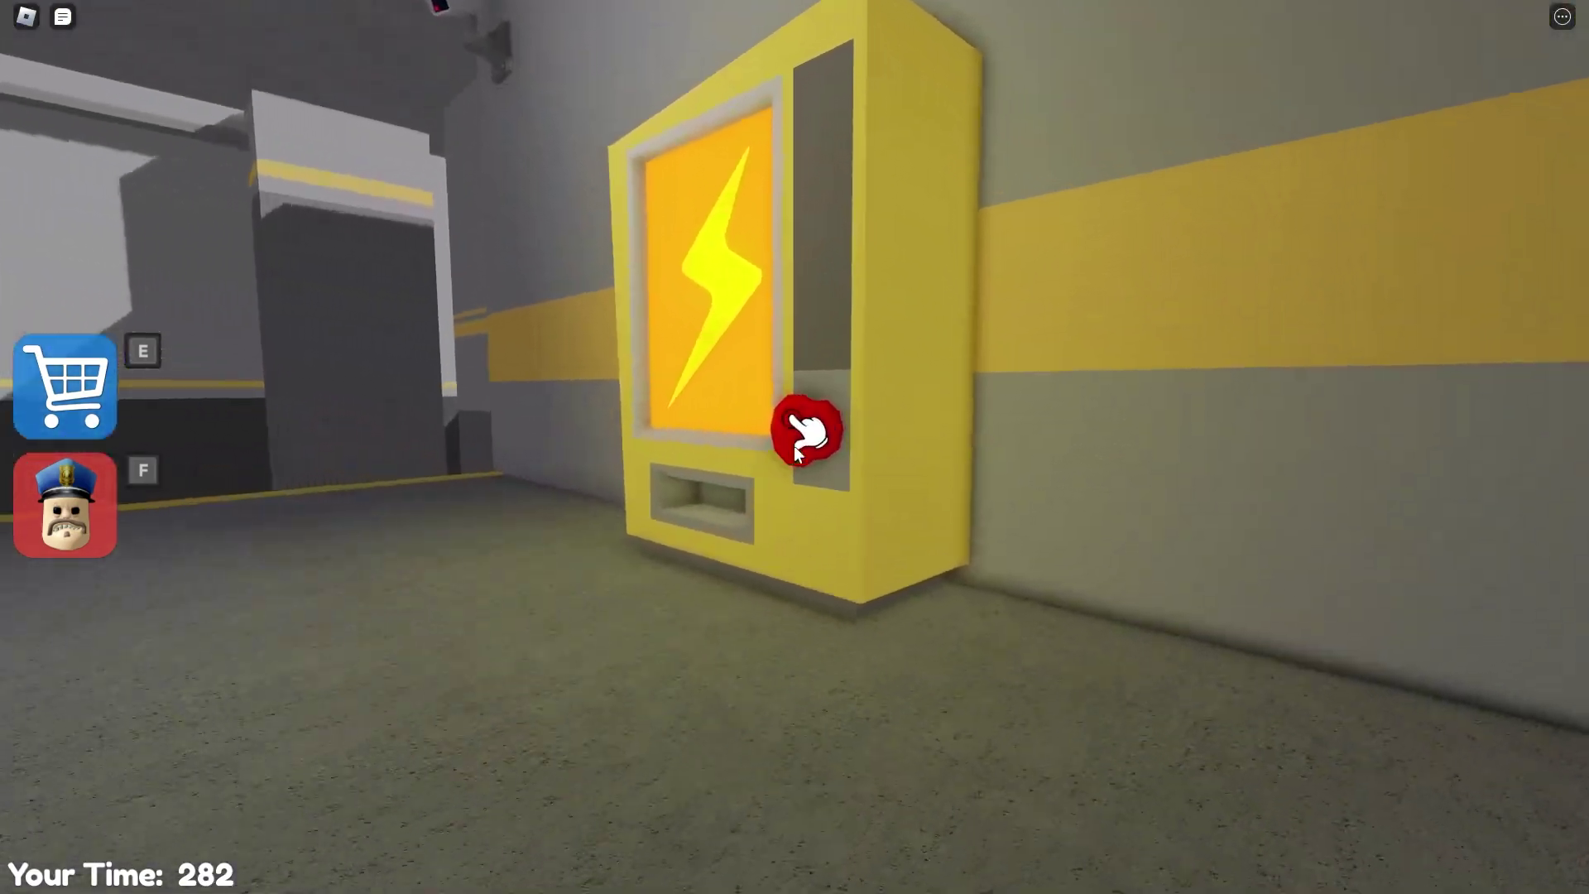
key(w)
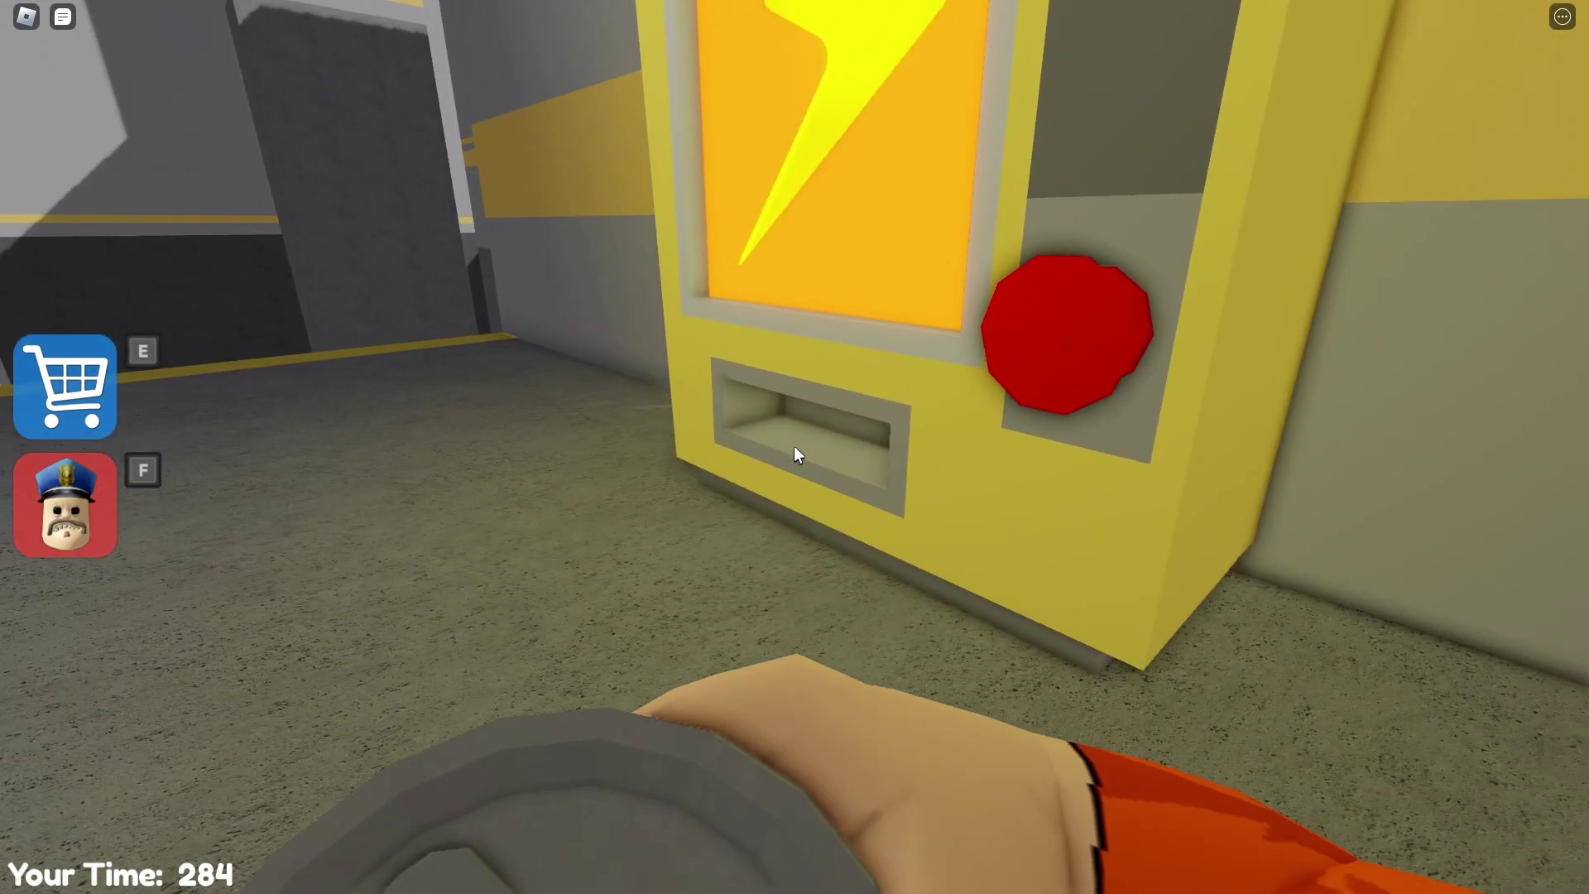
key(w)
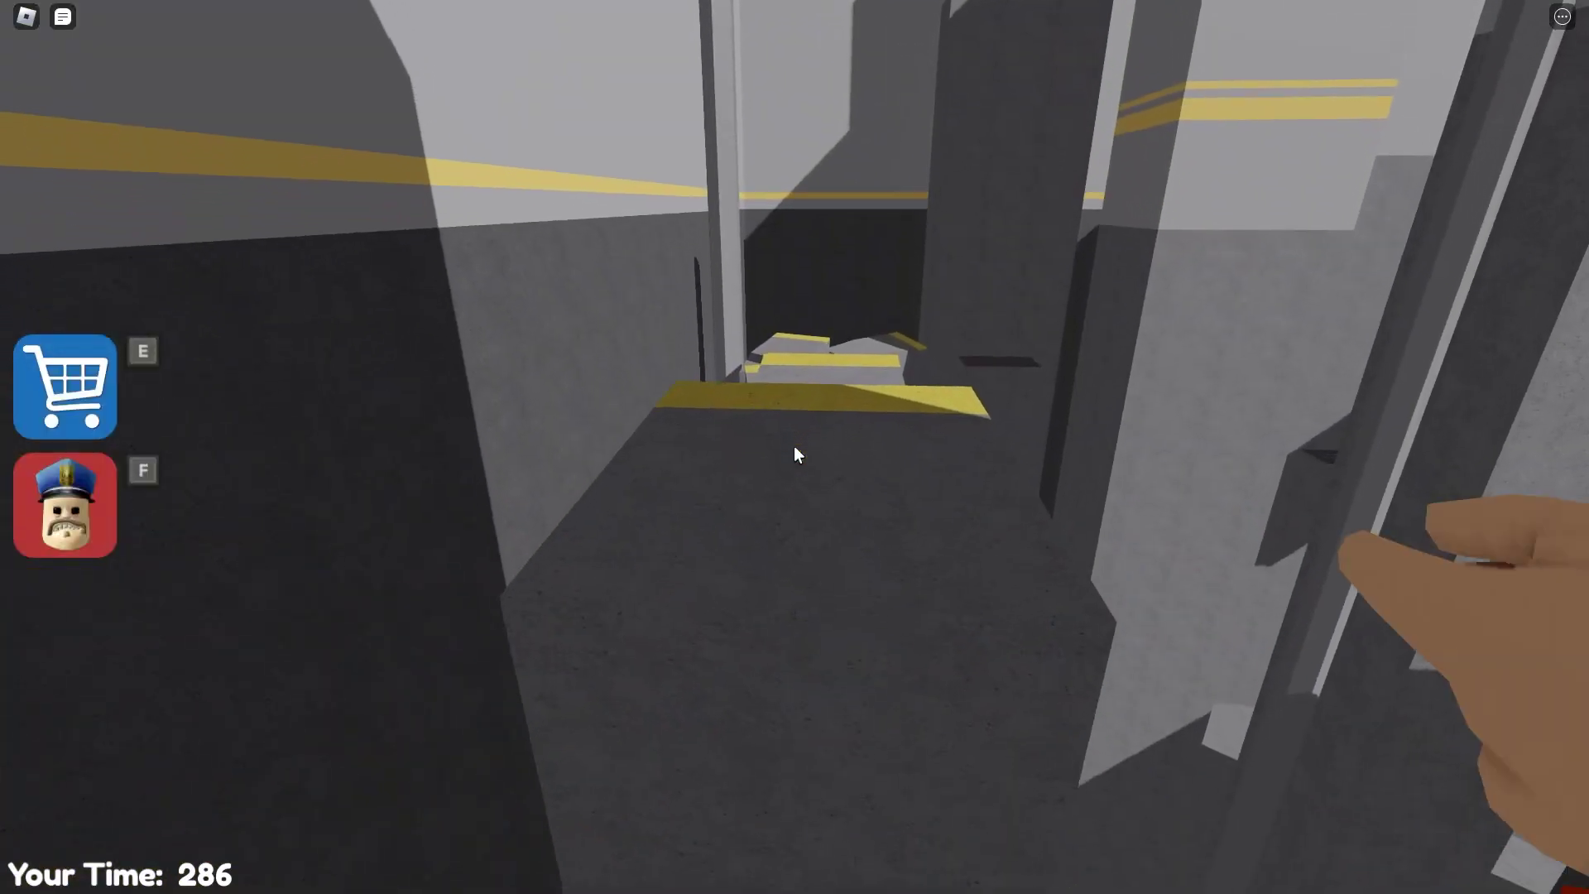
key(w)
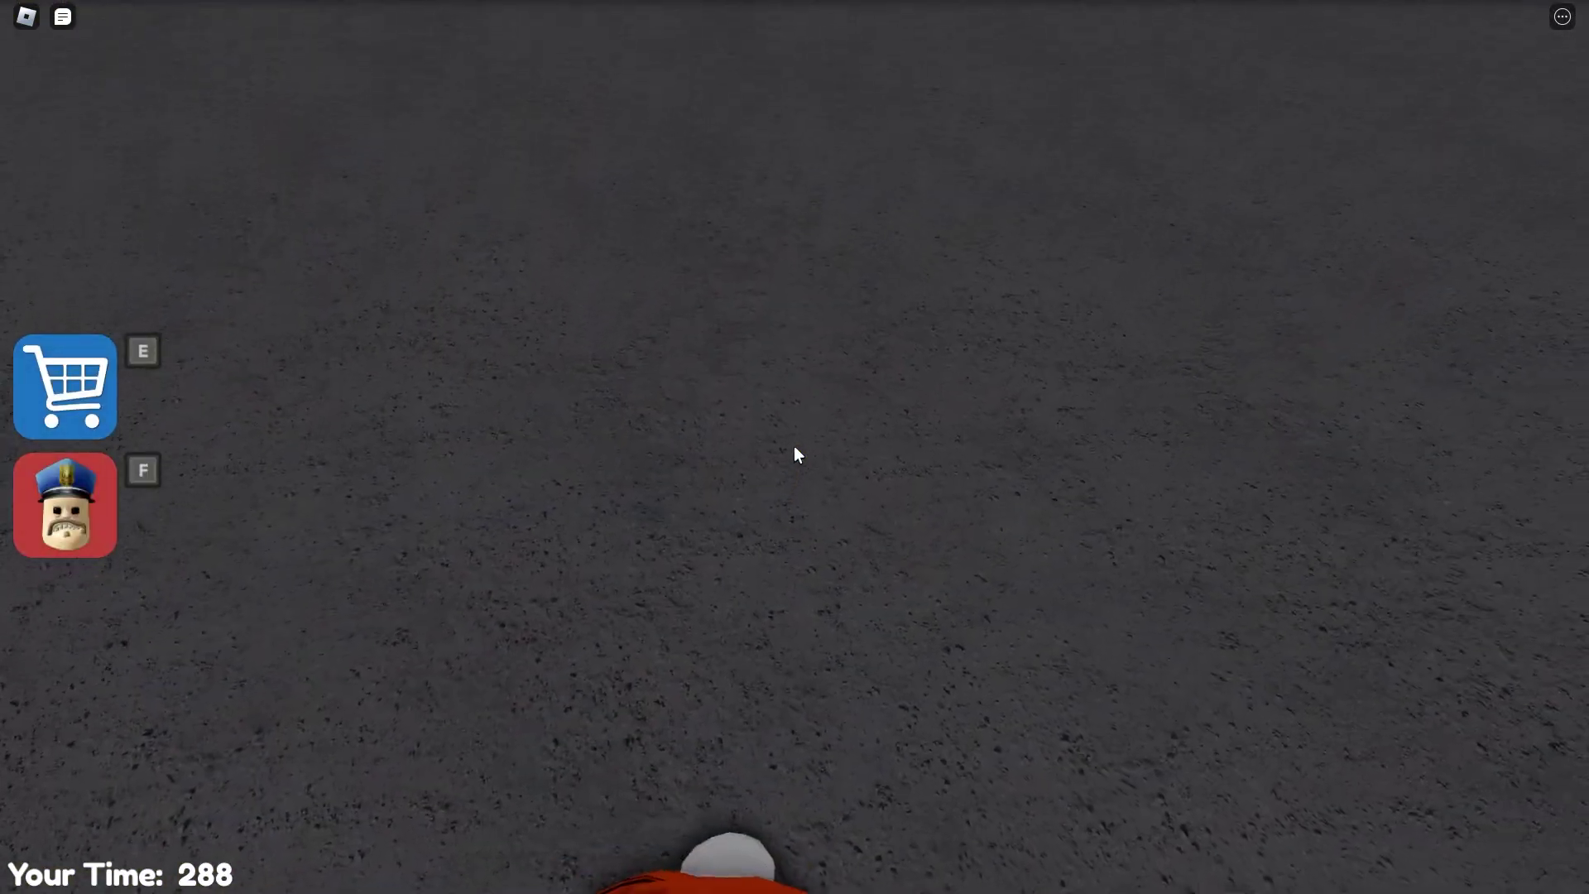
- Return to the yellow ledge and hop across the grey pillars
key(w)
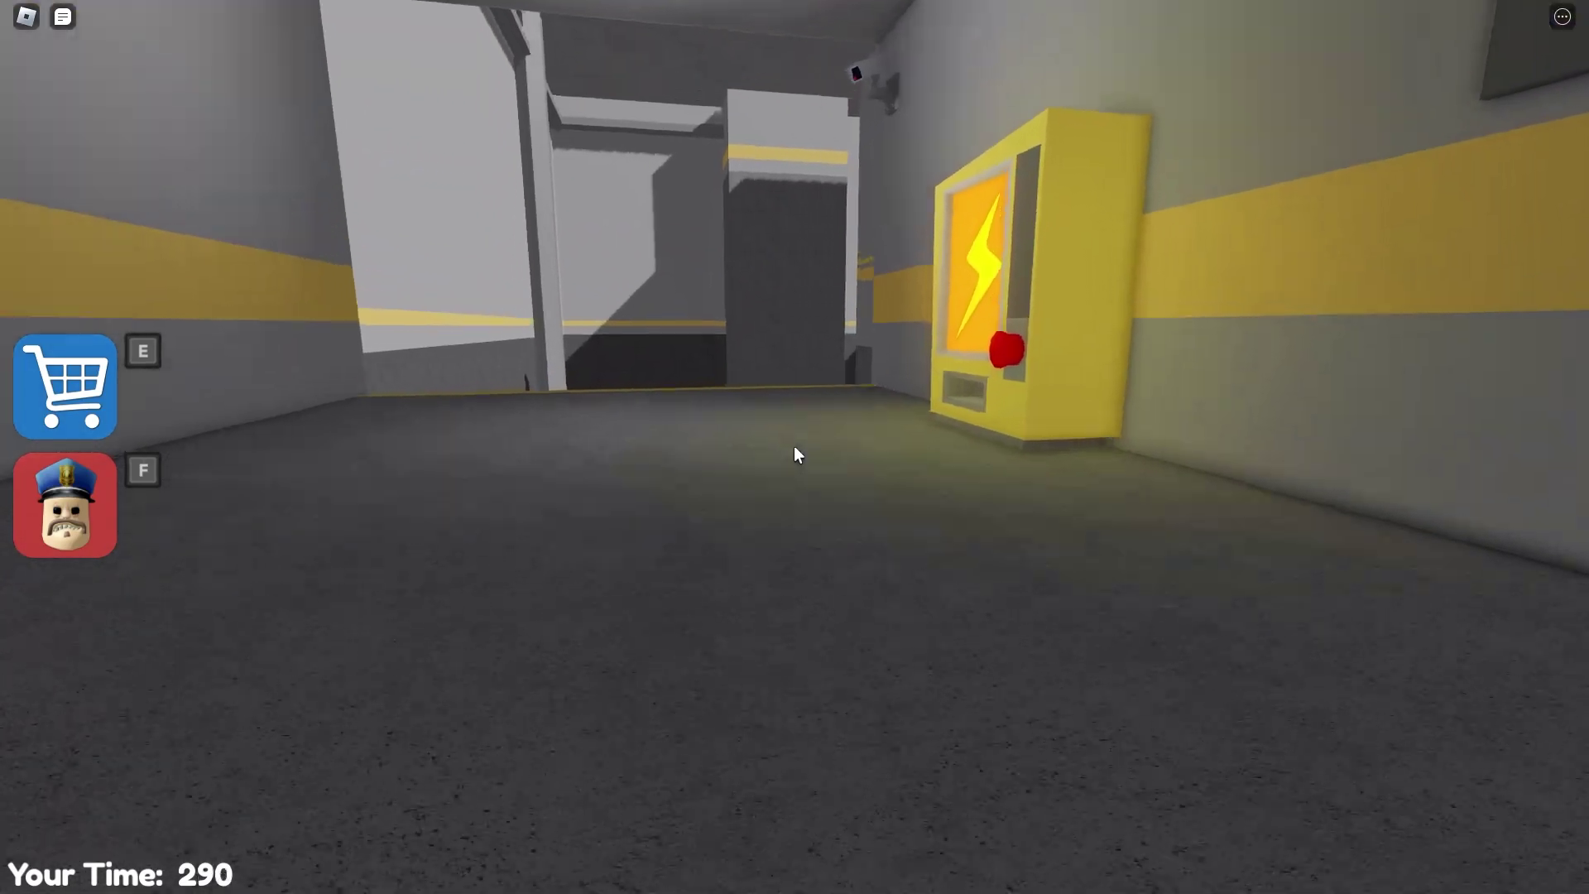
key(w)
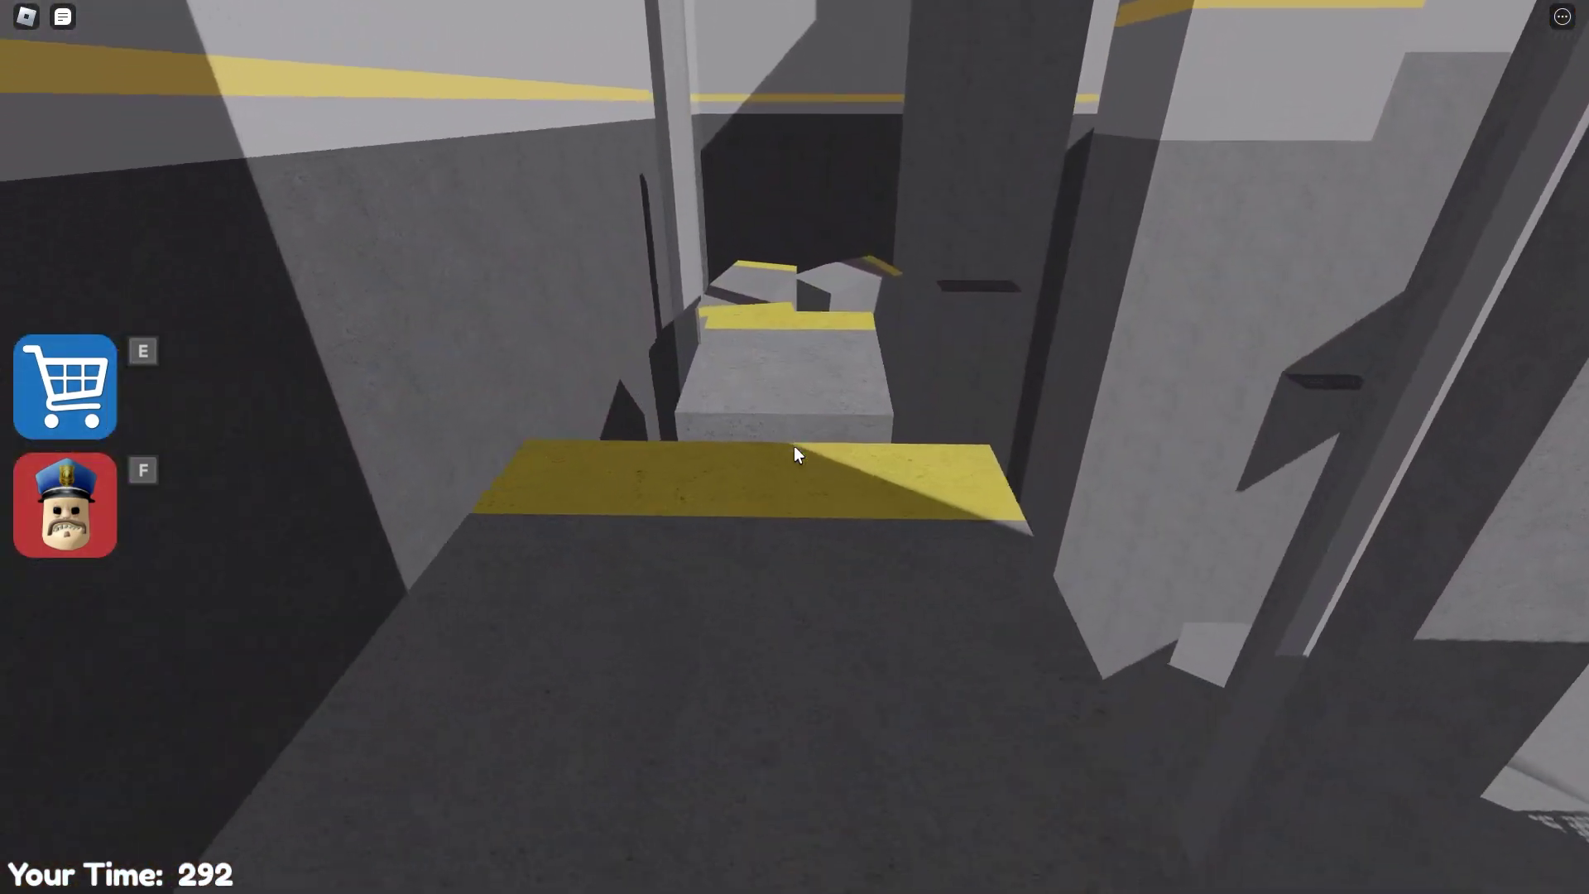
key(space)
key(w)
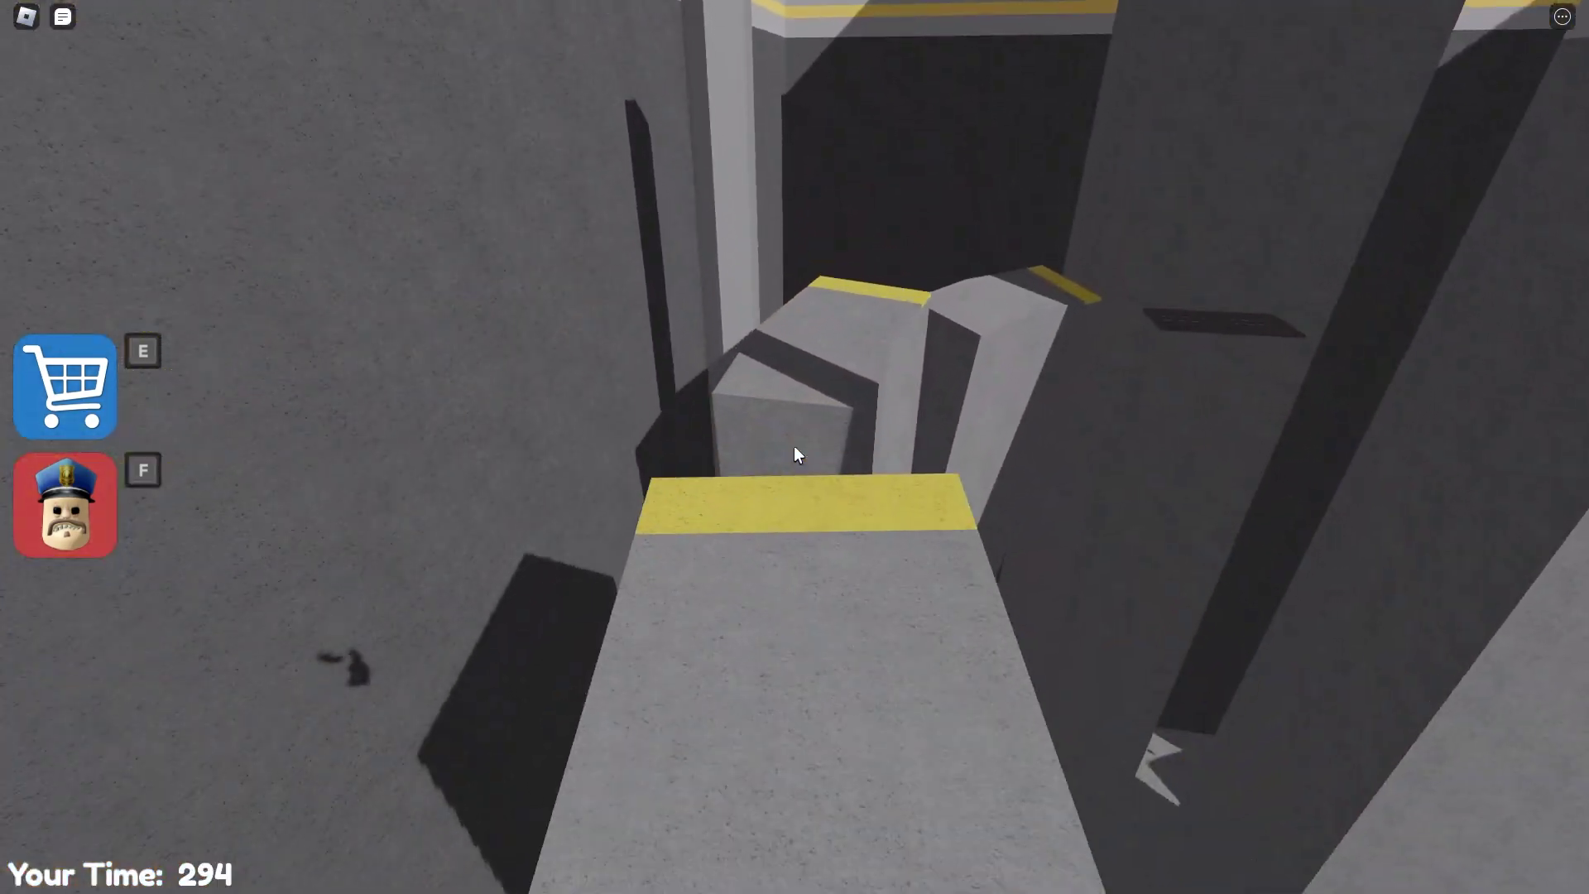
key(space)
key(w)
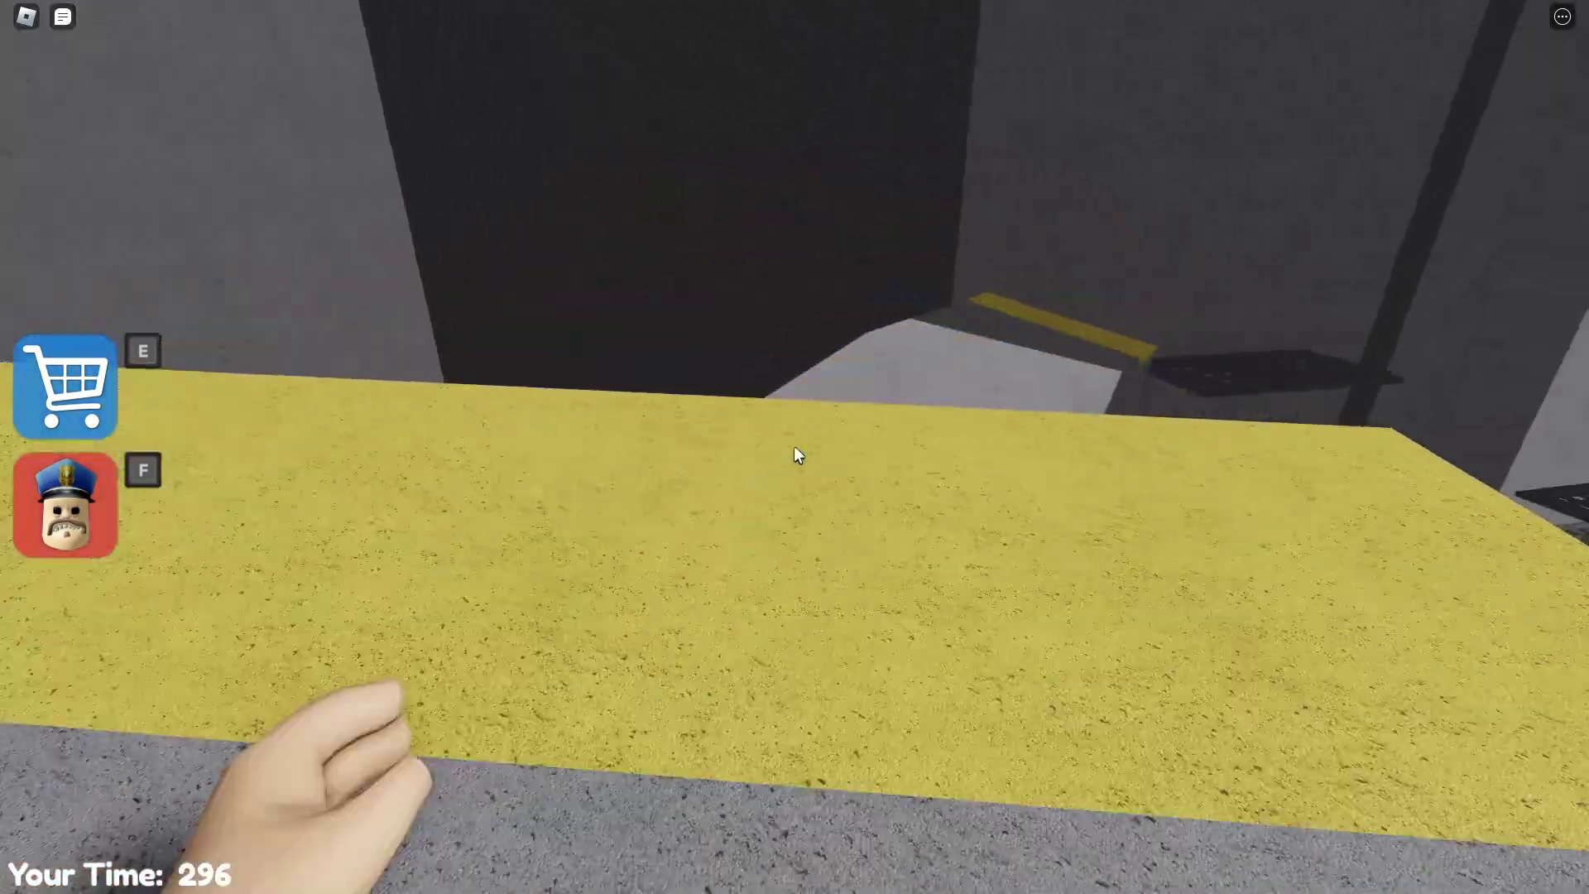
key(space)
- Jump across the grate platforms toward the ladder
key(w)
key(space)
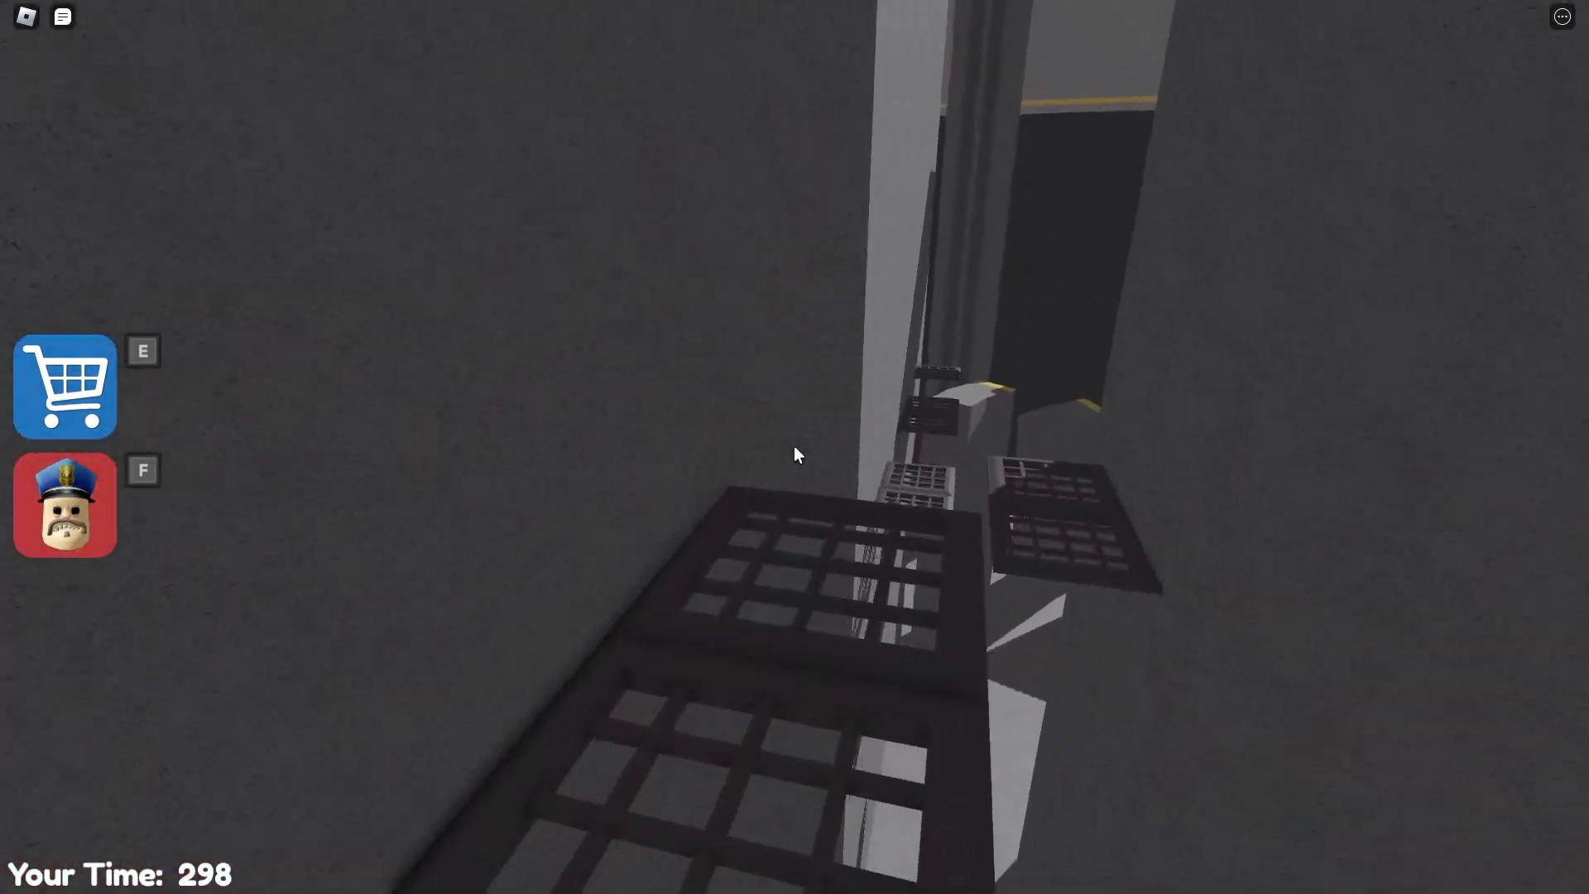
key(w)
key(space)
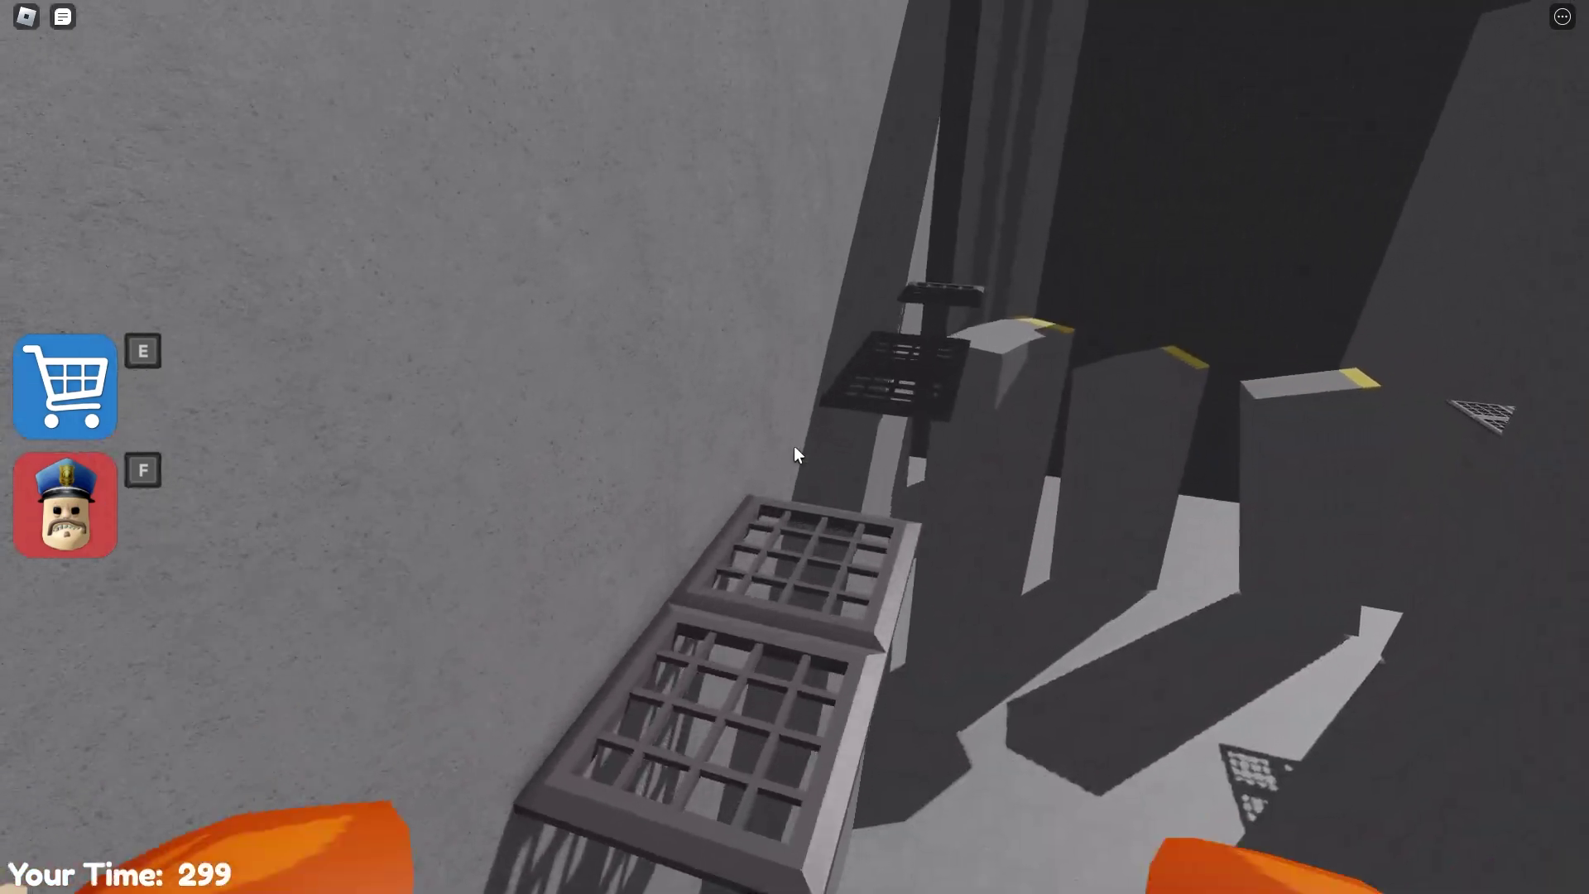
key(w)
key(space)
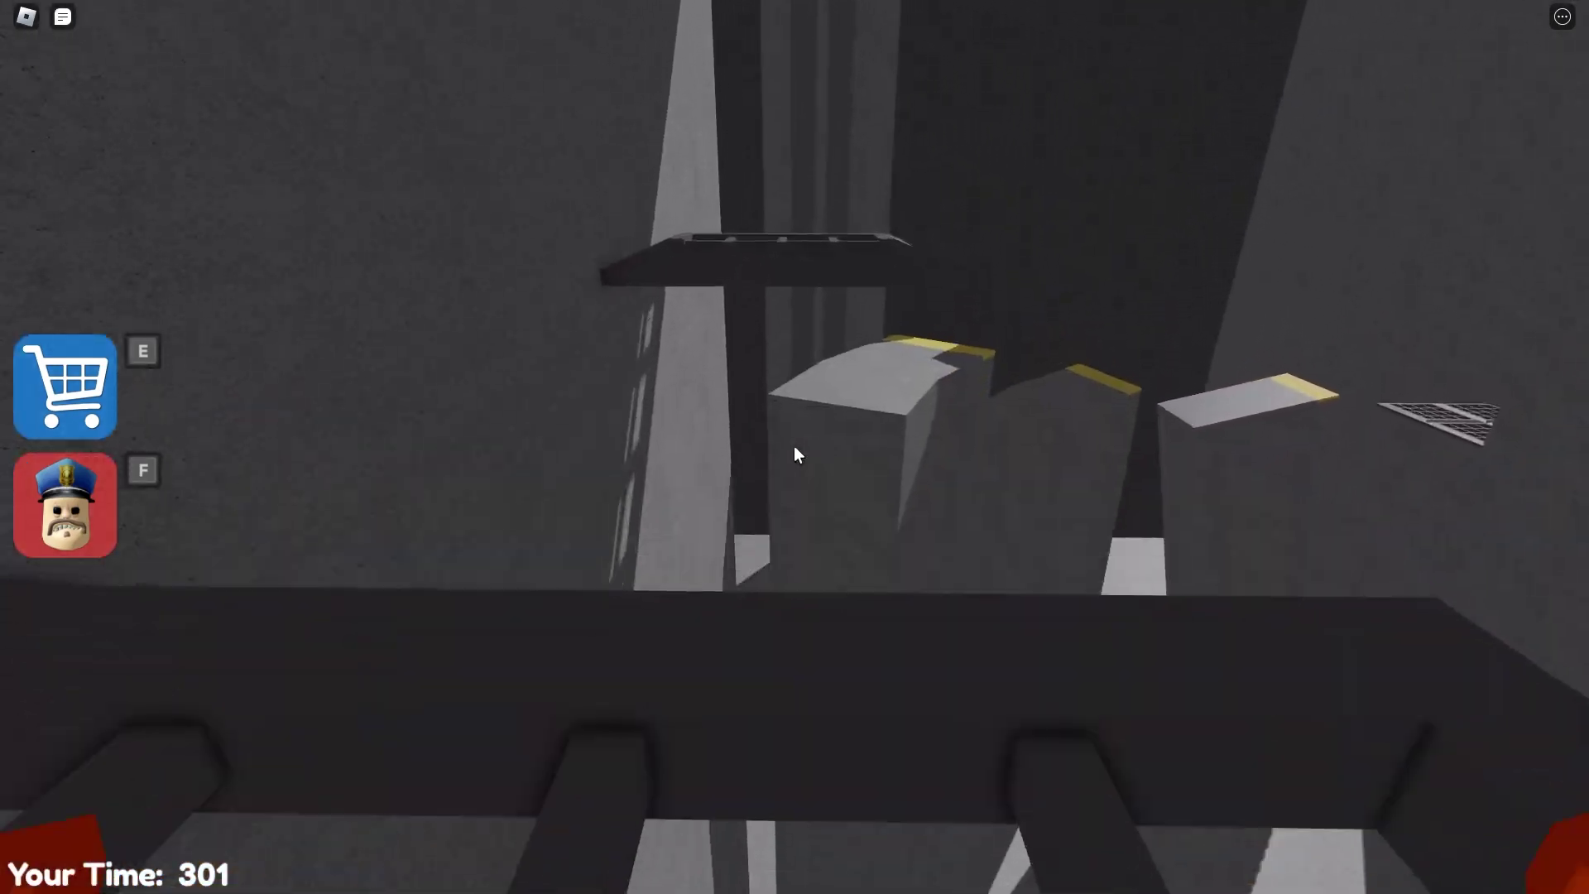
key(w)
key(space)
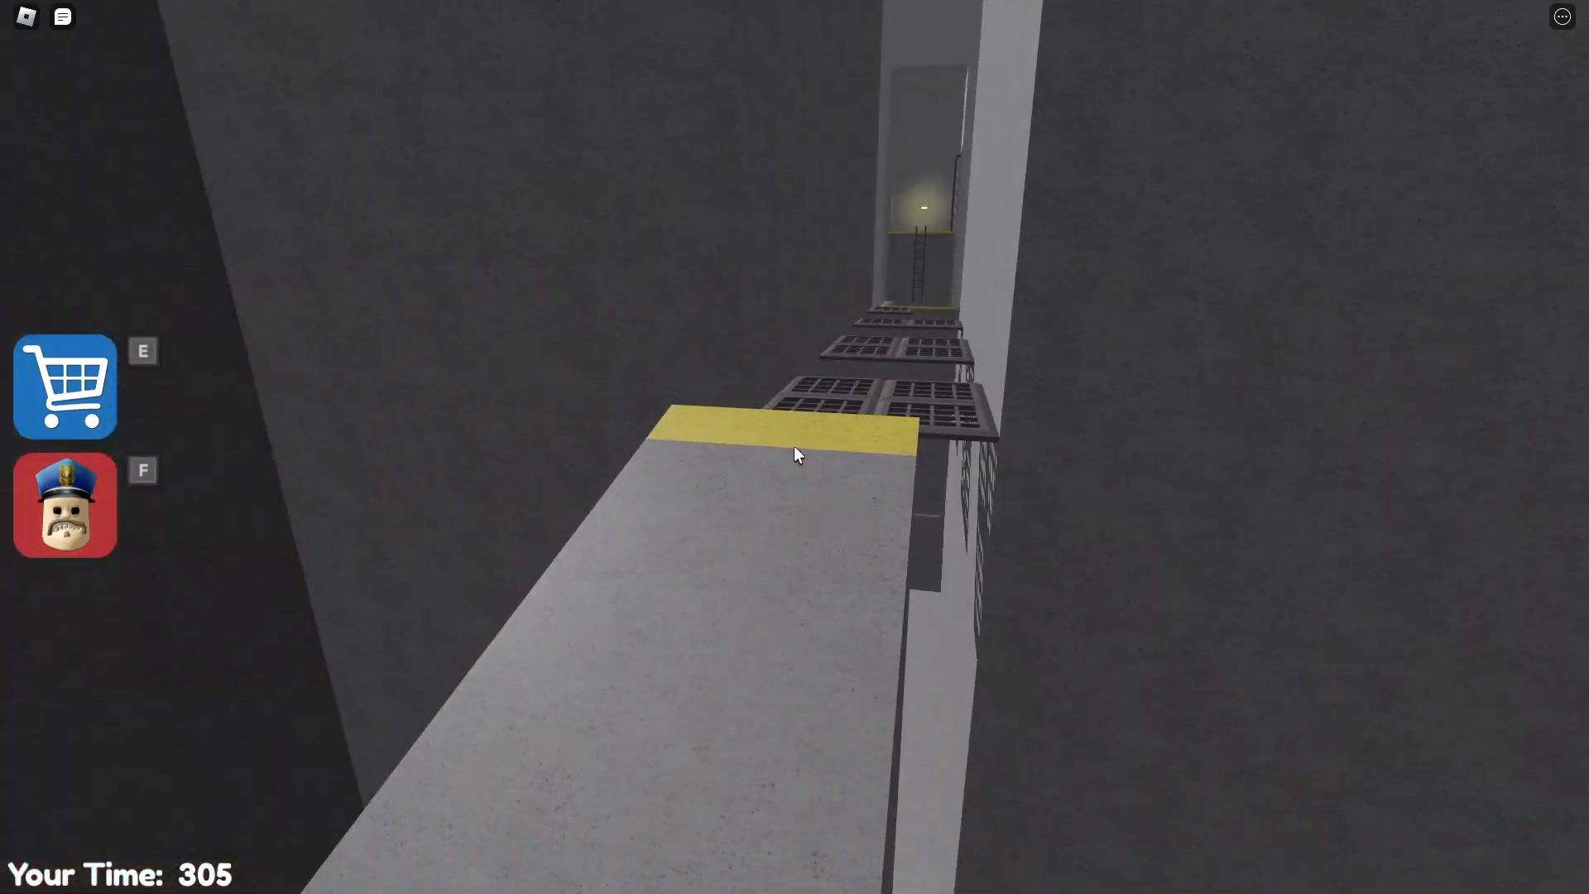
key(w)
key(space)
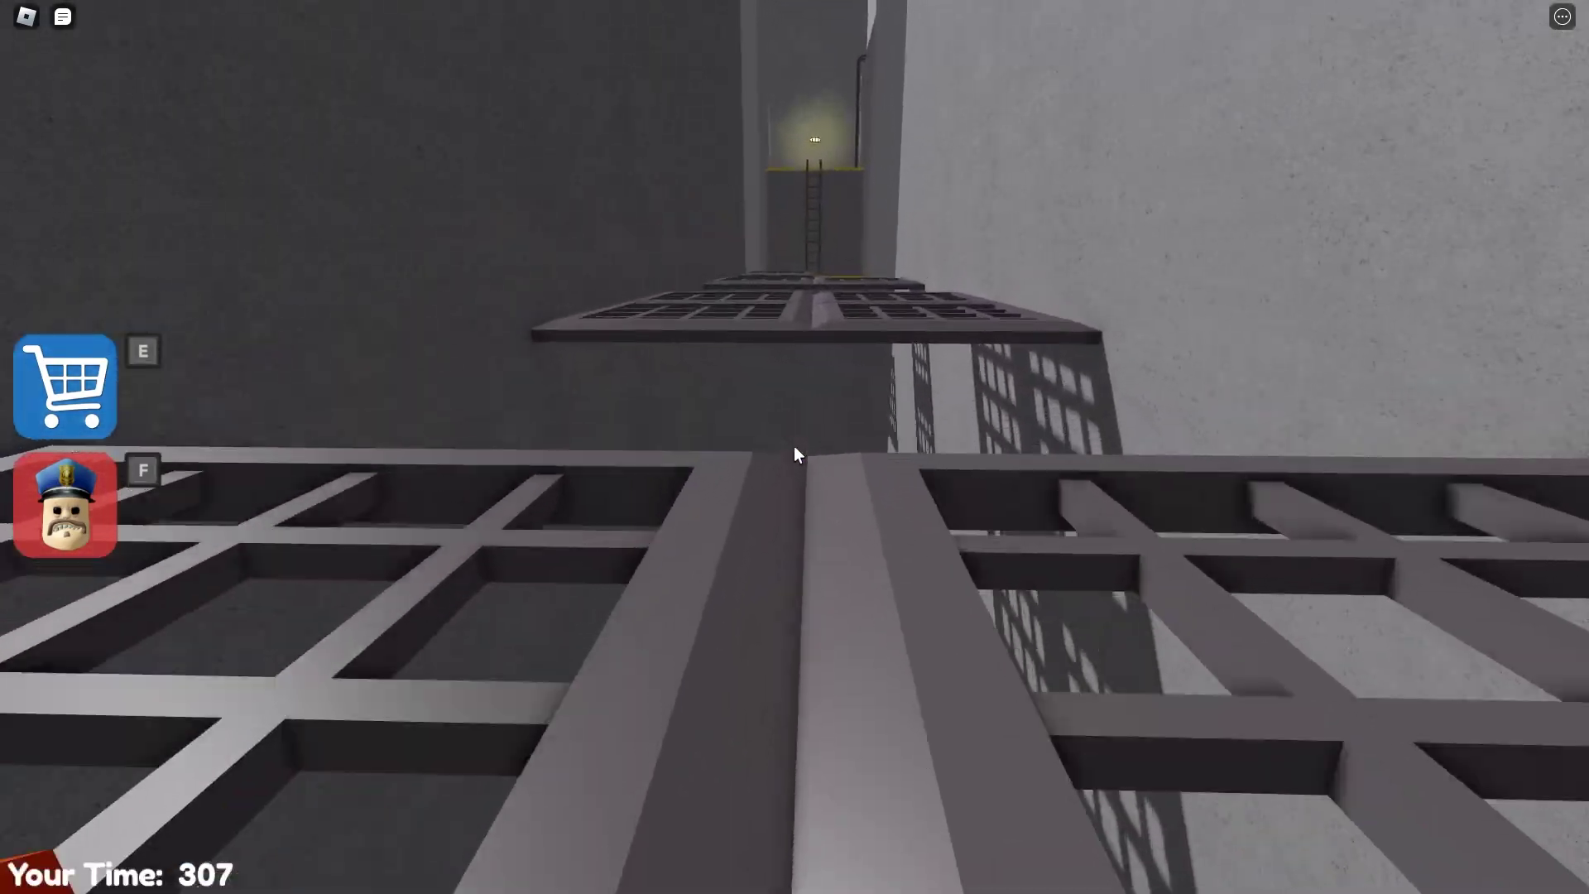
key(w)
key(space)
key(space)
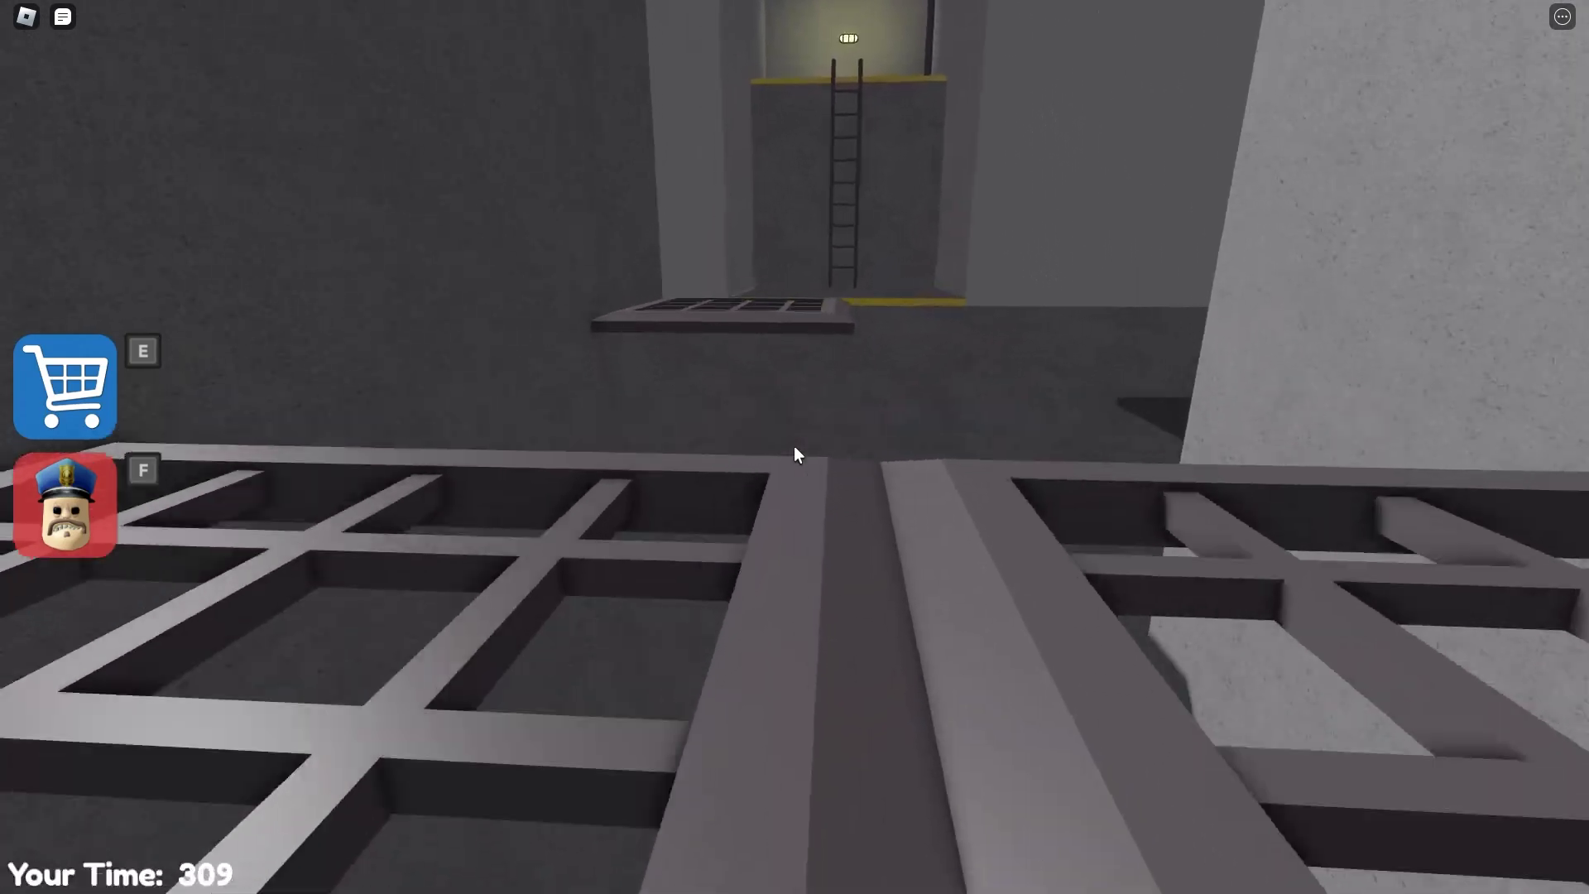
- Cross the beam and climb the ladder to the top
key(w)
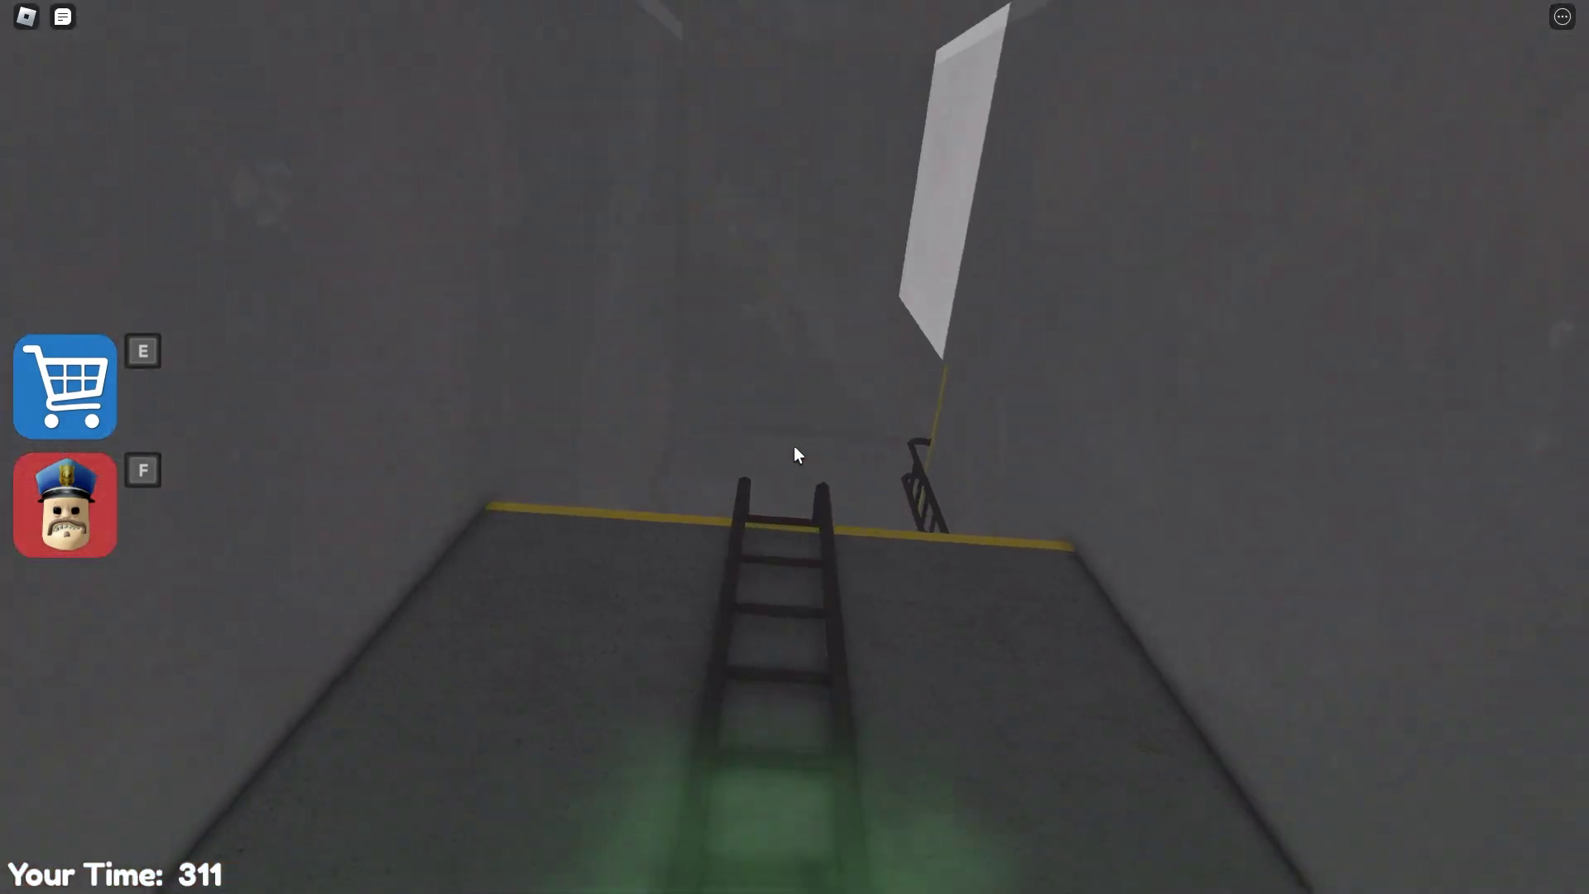
key(w)
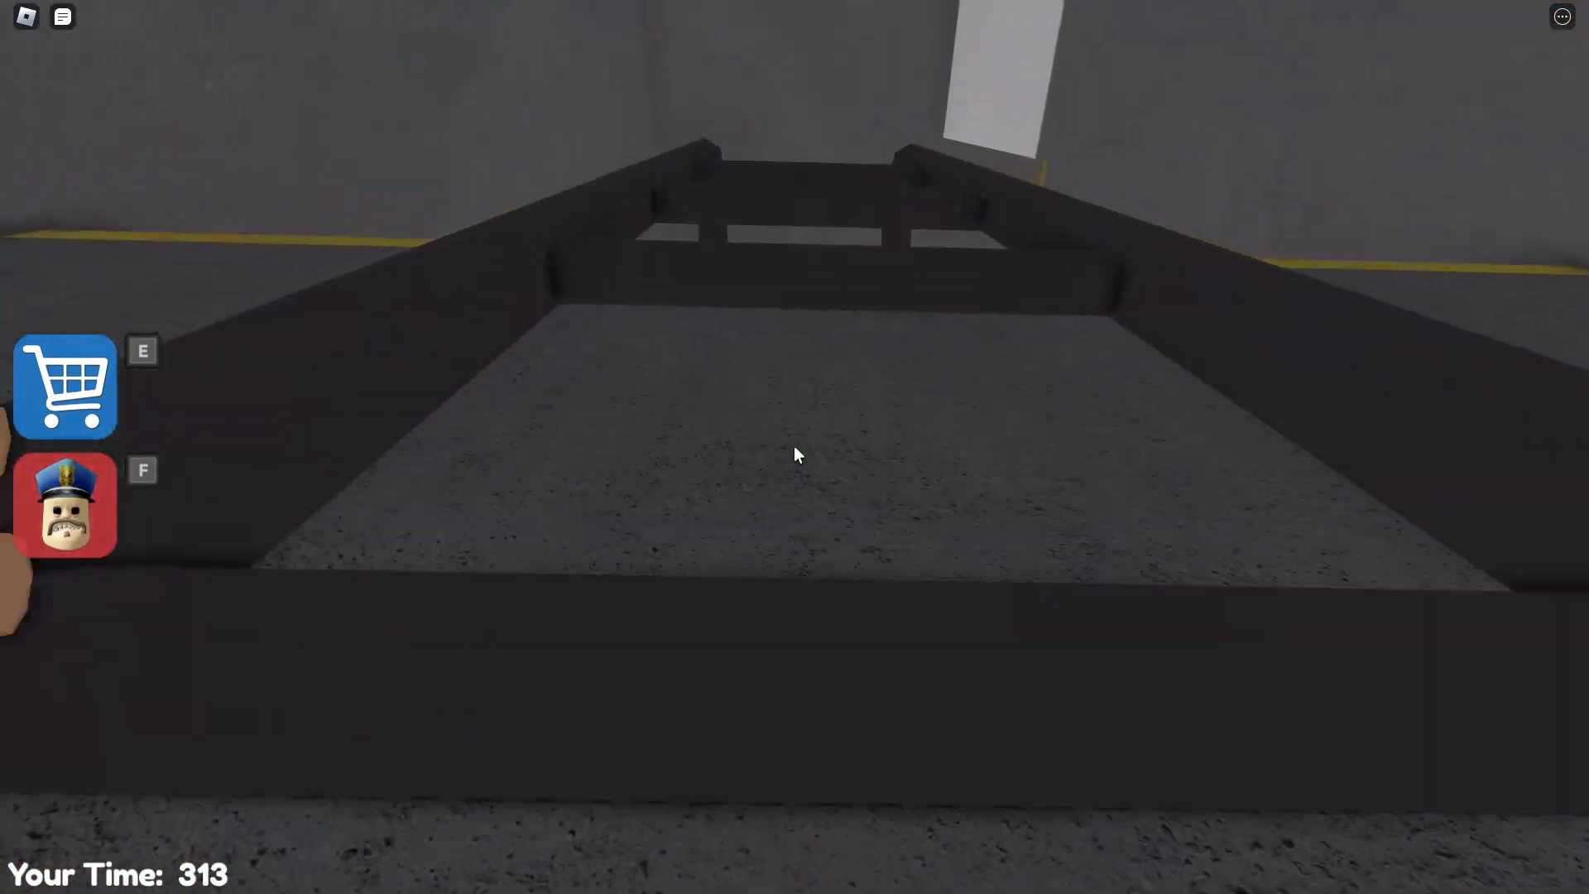
key(w)
key(w)
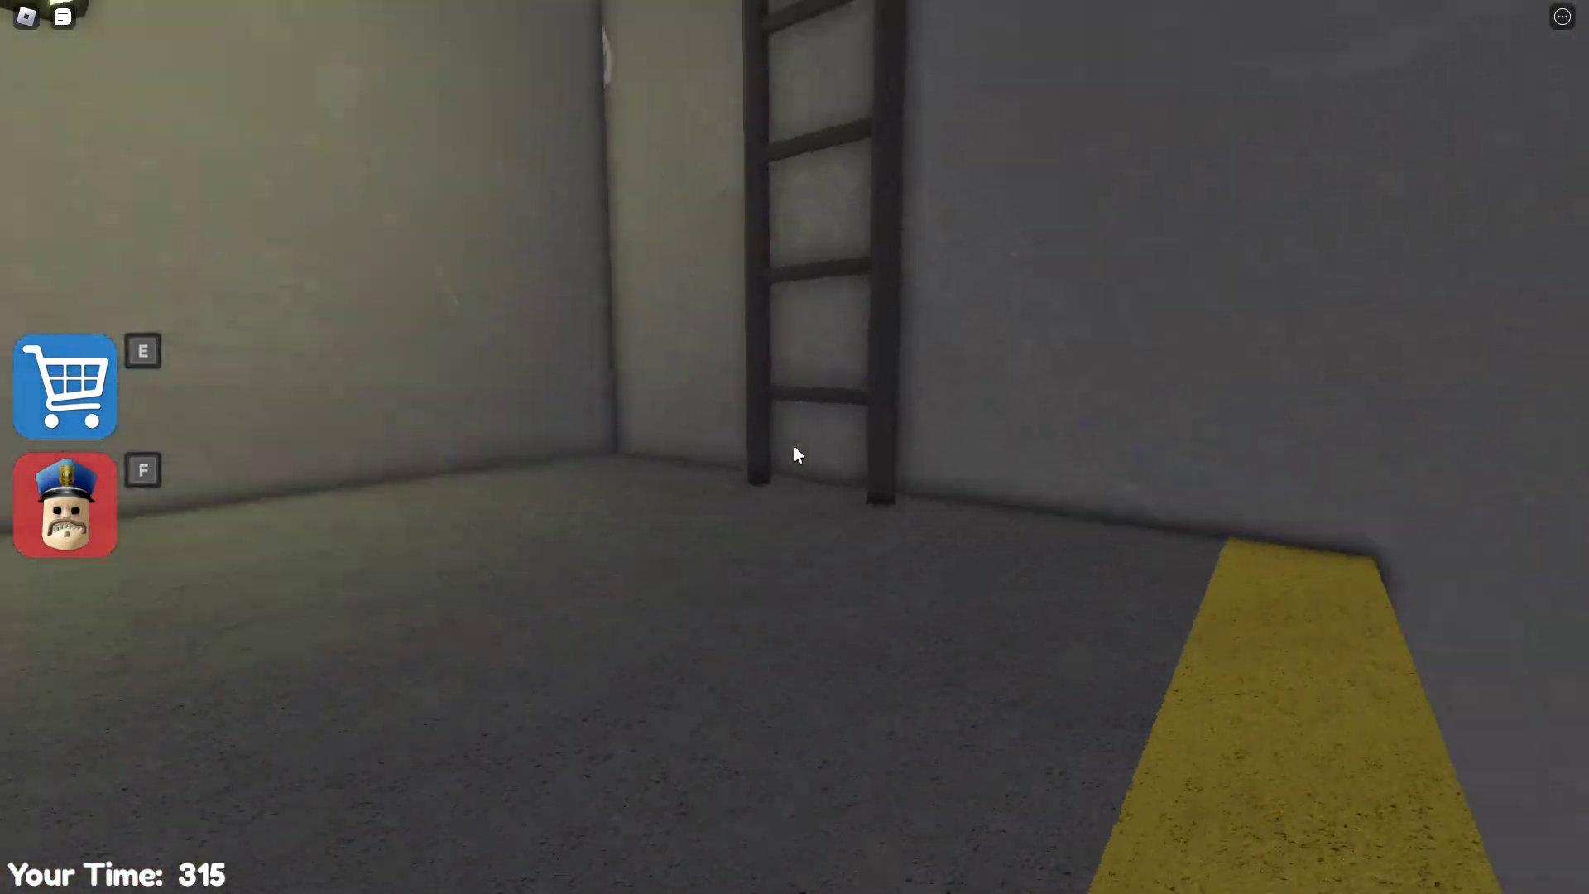
key(w)
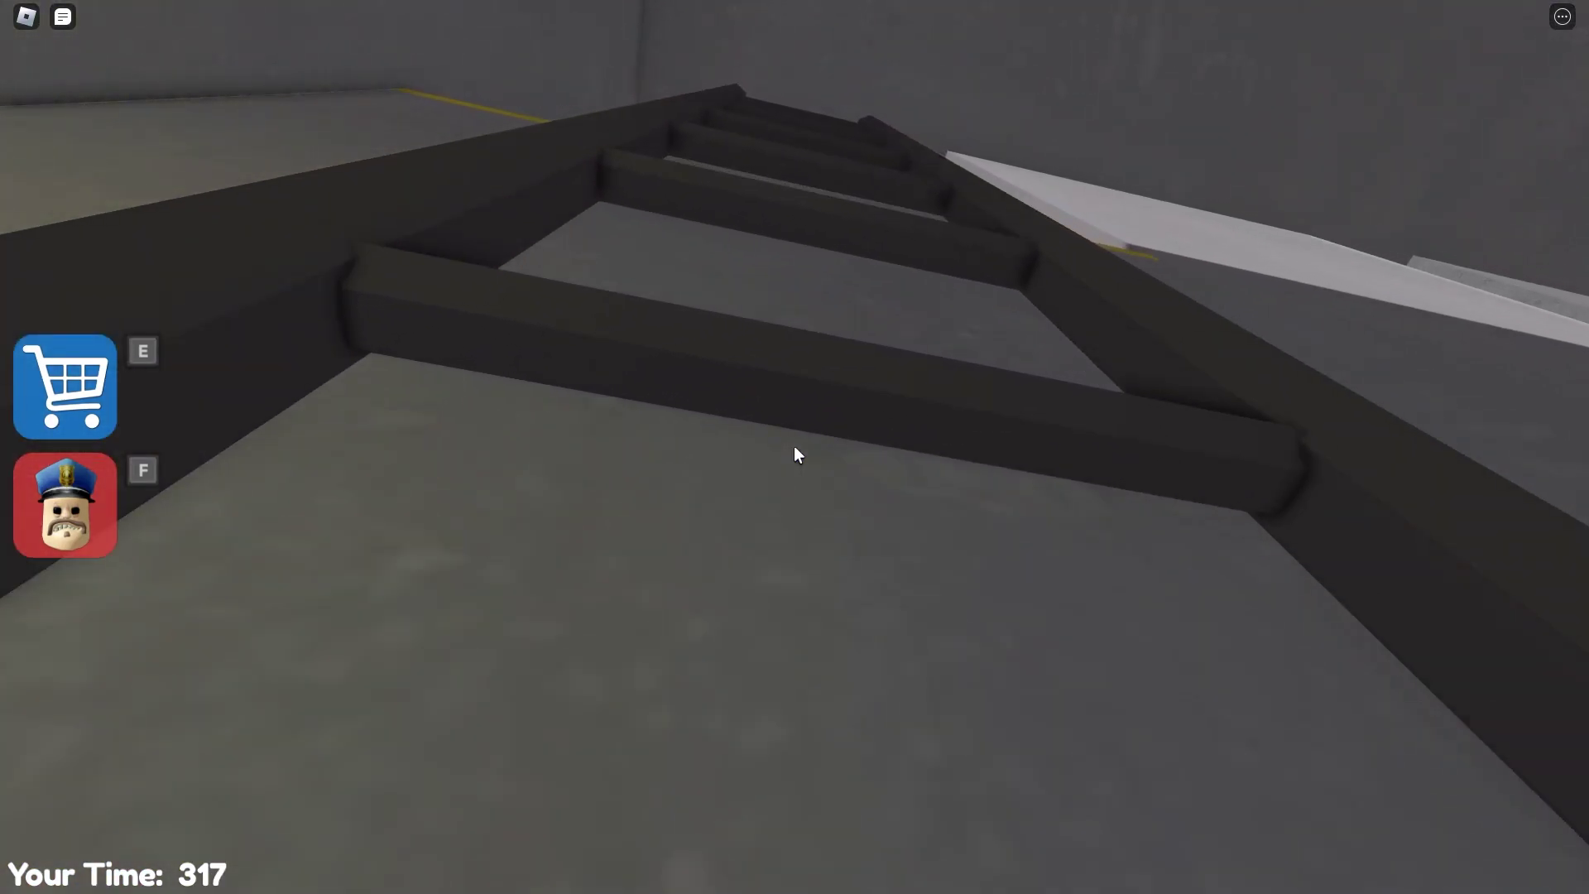
key(w)
key(w)
key(w)
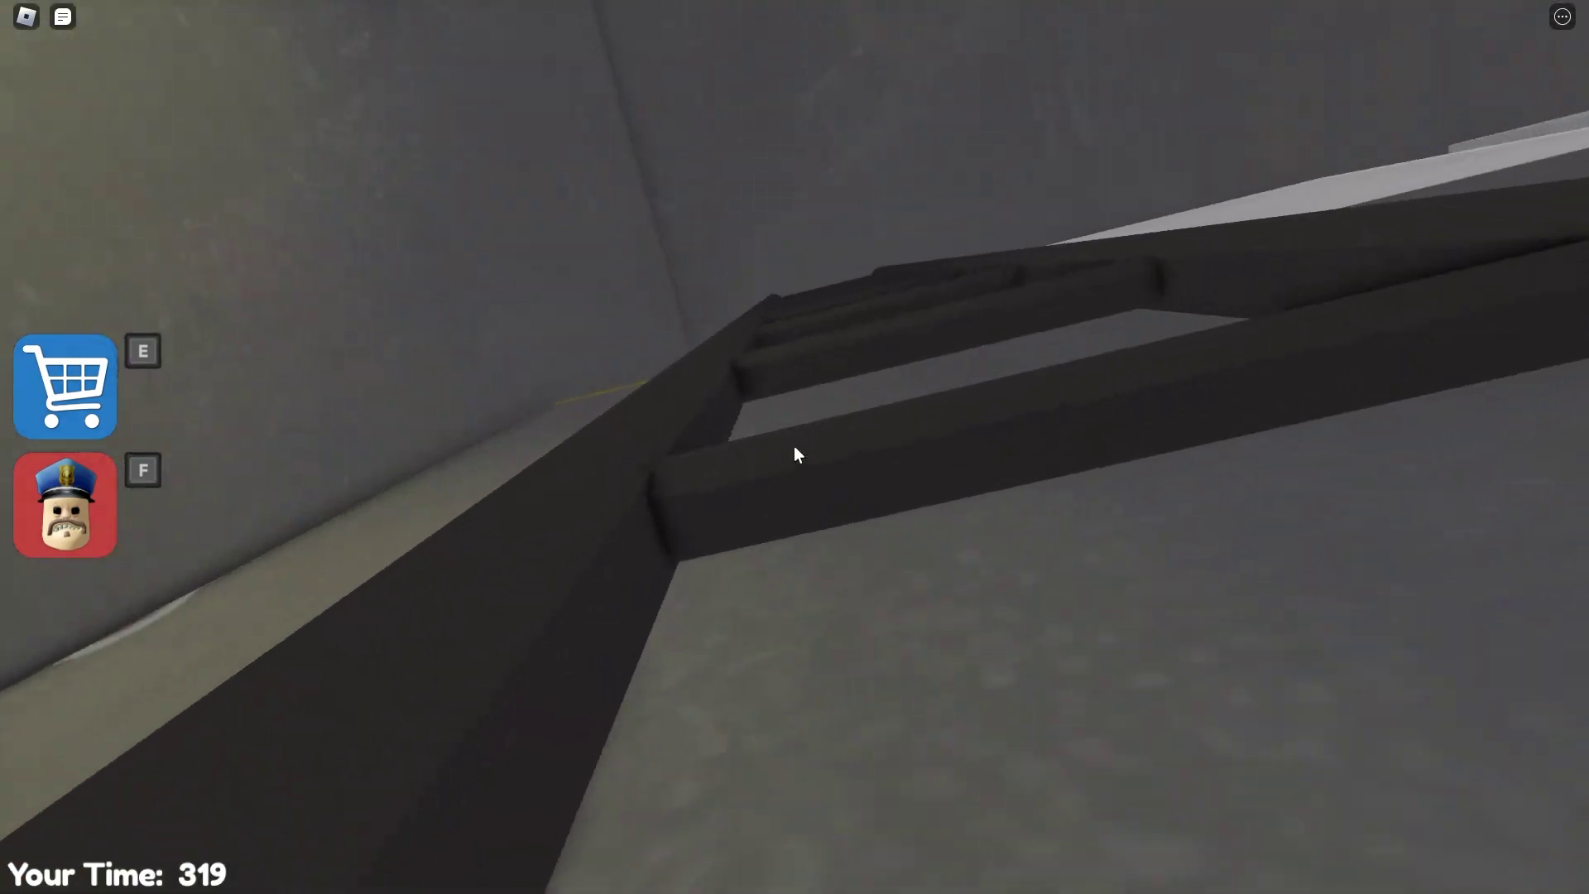
key(w)
key(w)
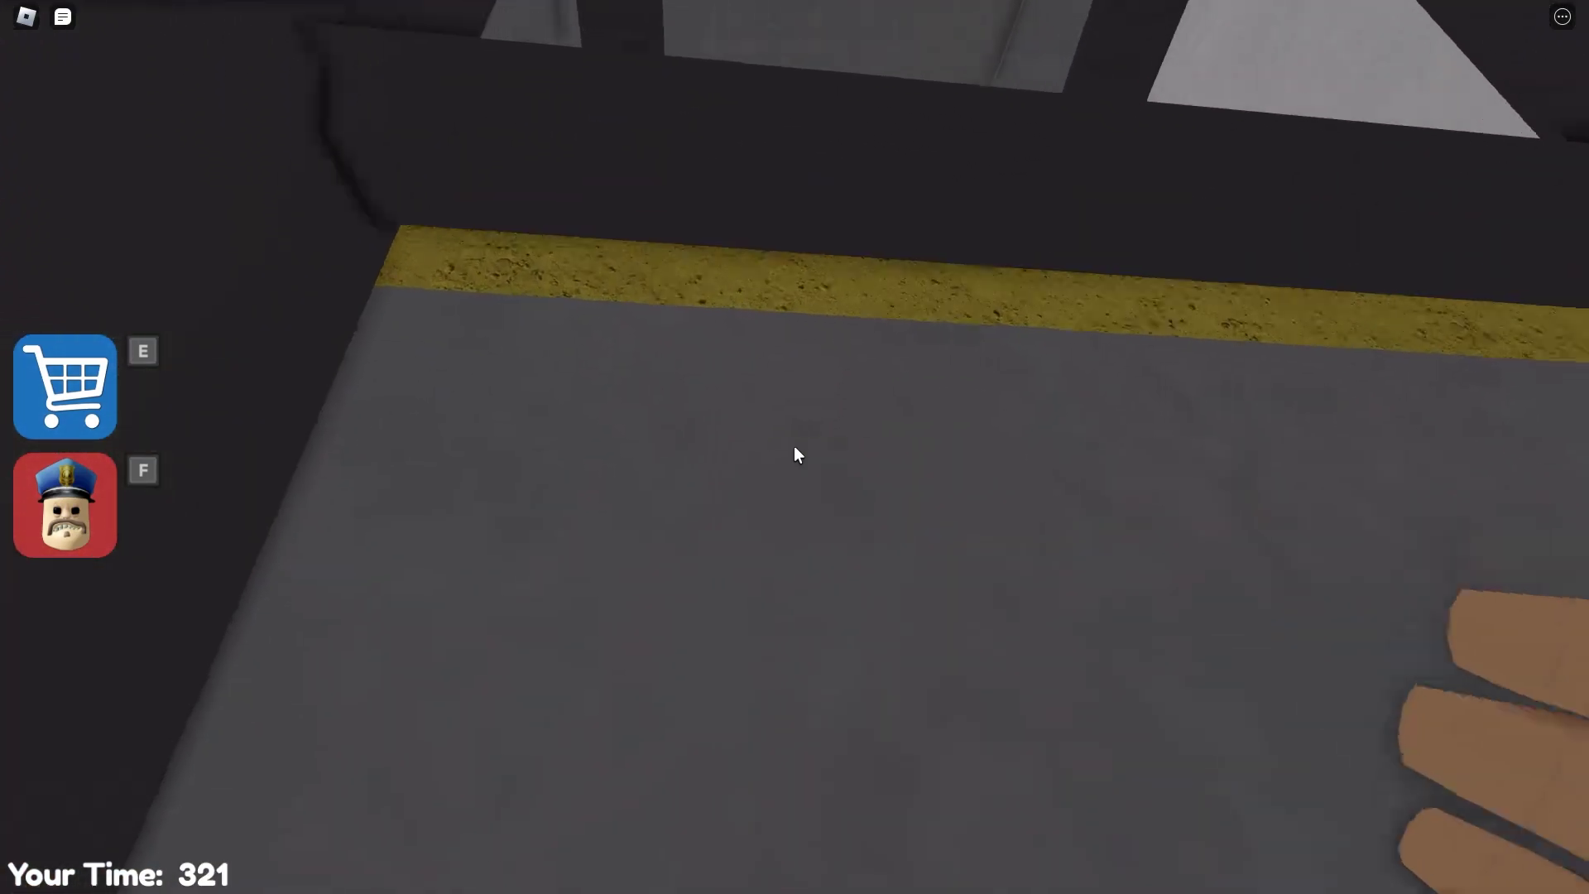
- Open the Storage Room door and grab the purple egg for 5/10 eggs
key(w)
key(w)
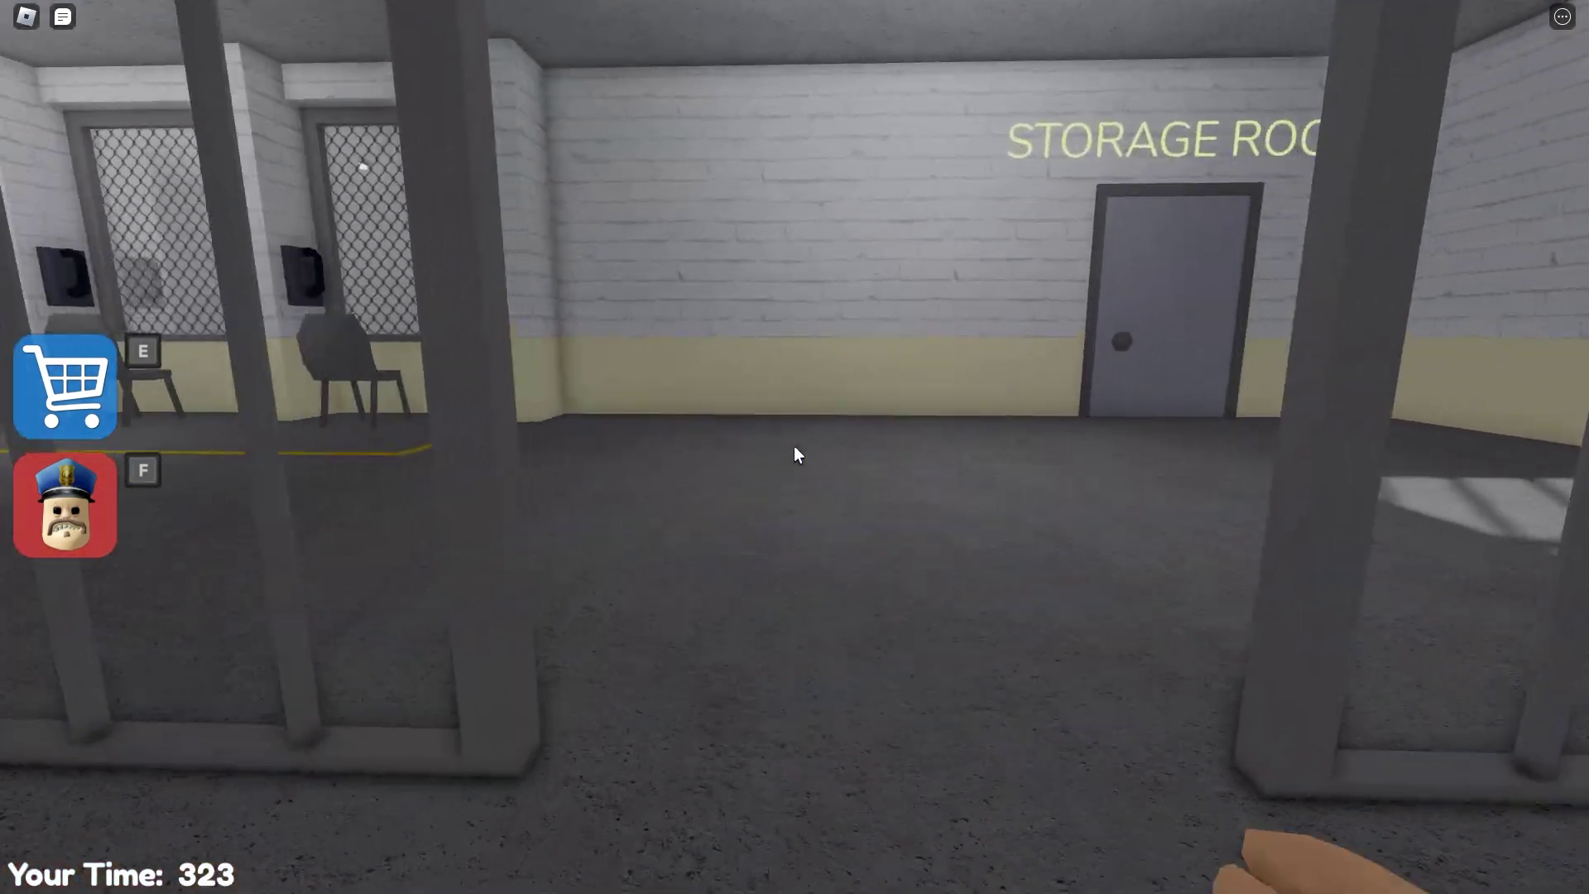
key(w)
key(w)
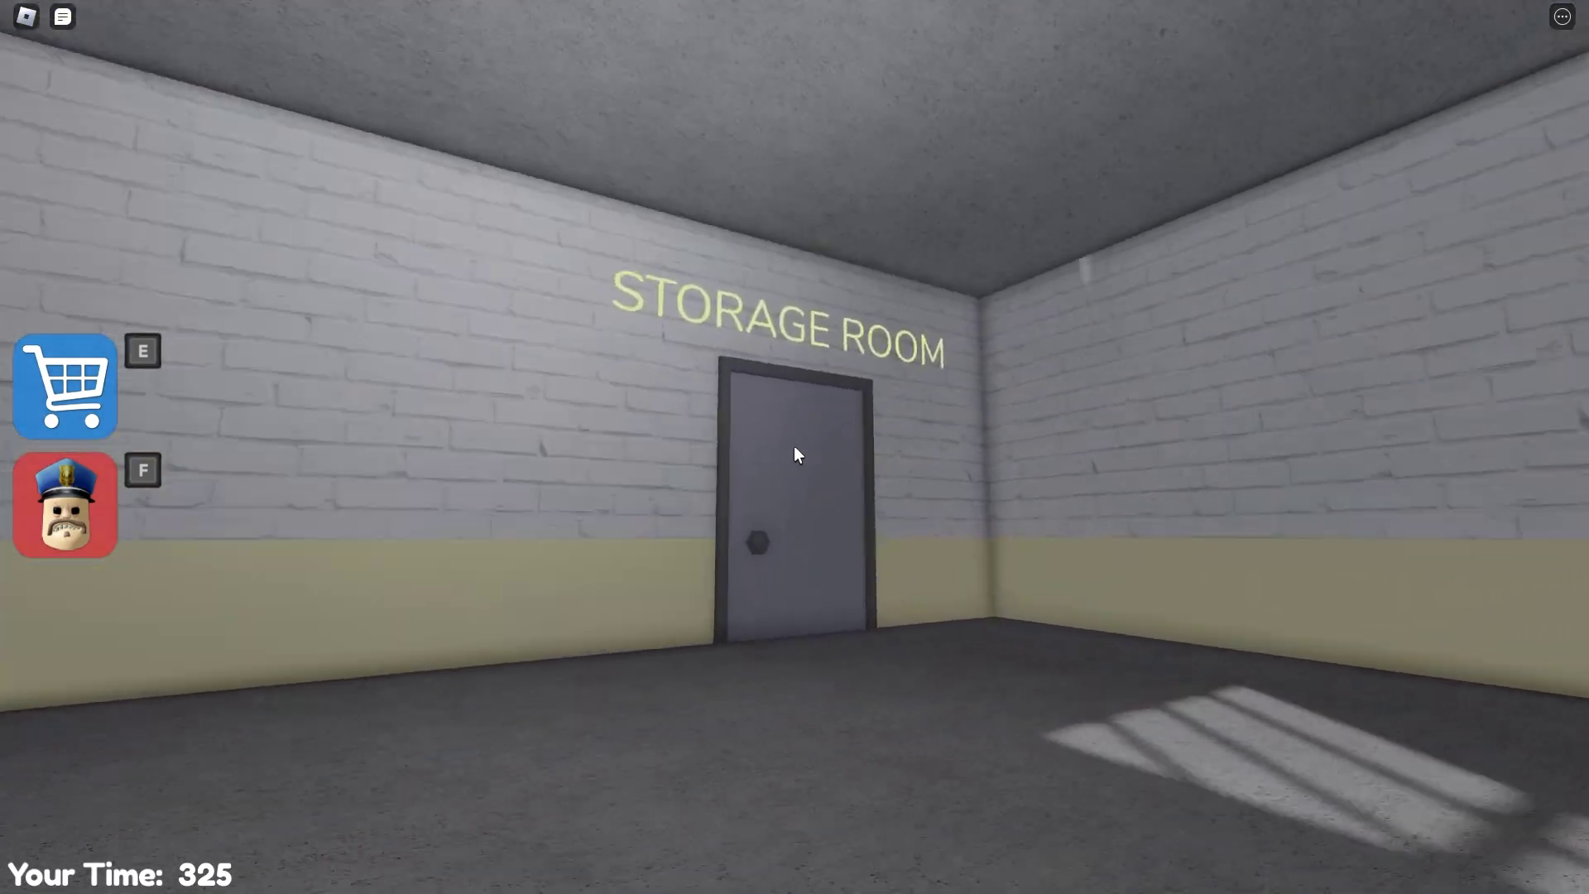
key(w)
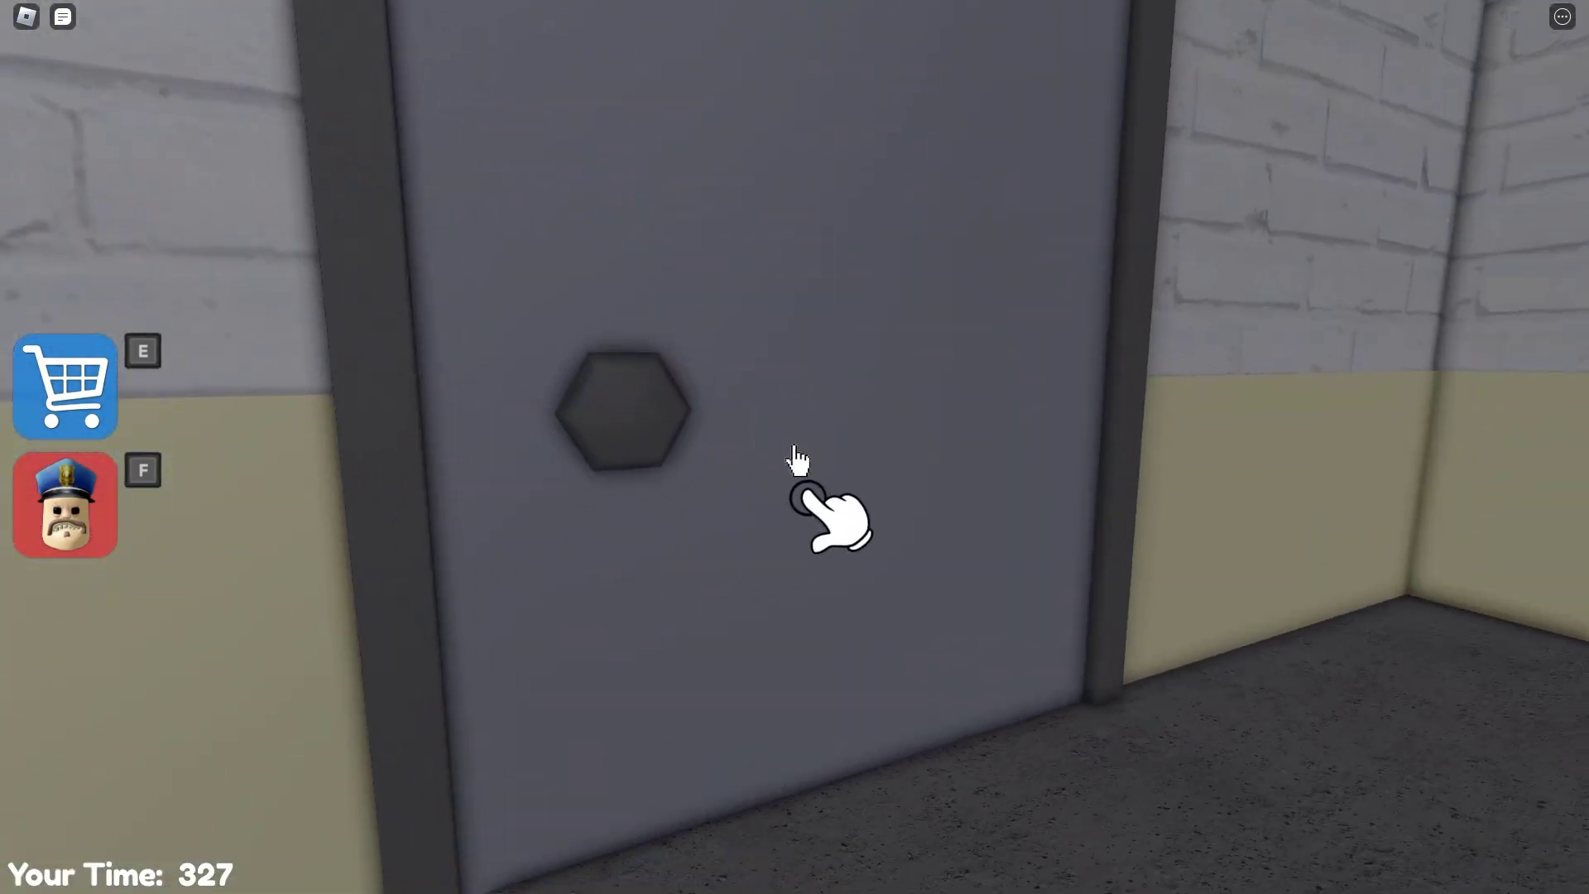
click(794, 455)
key(w)
key(w)
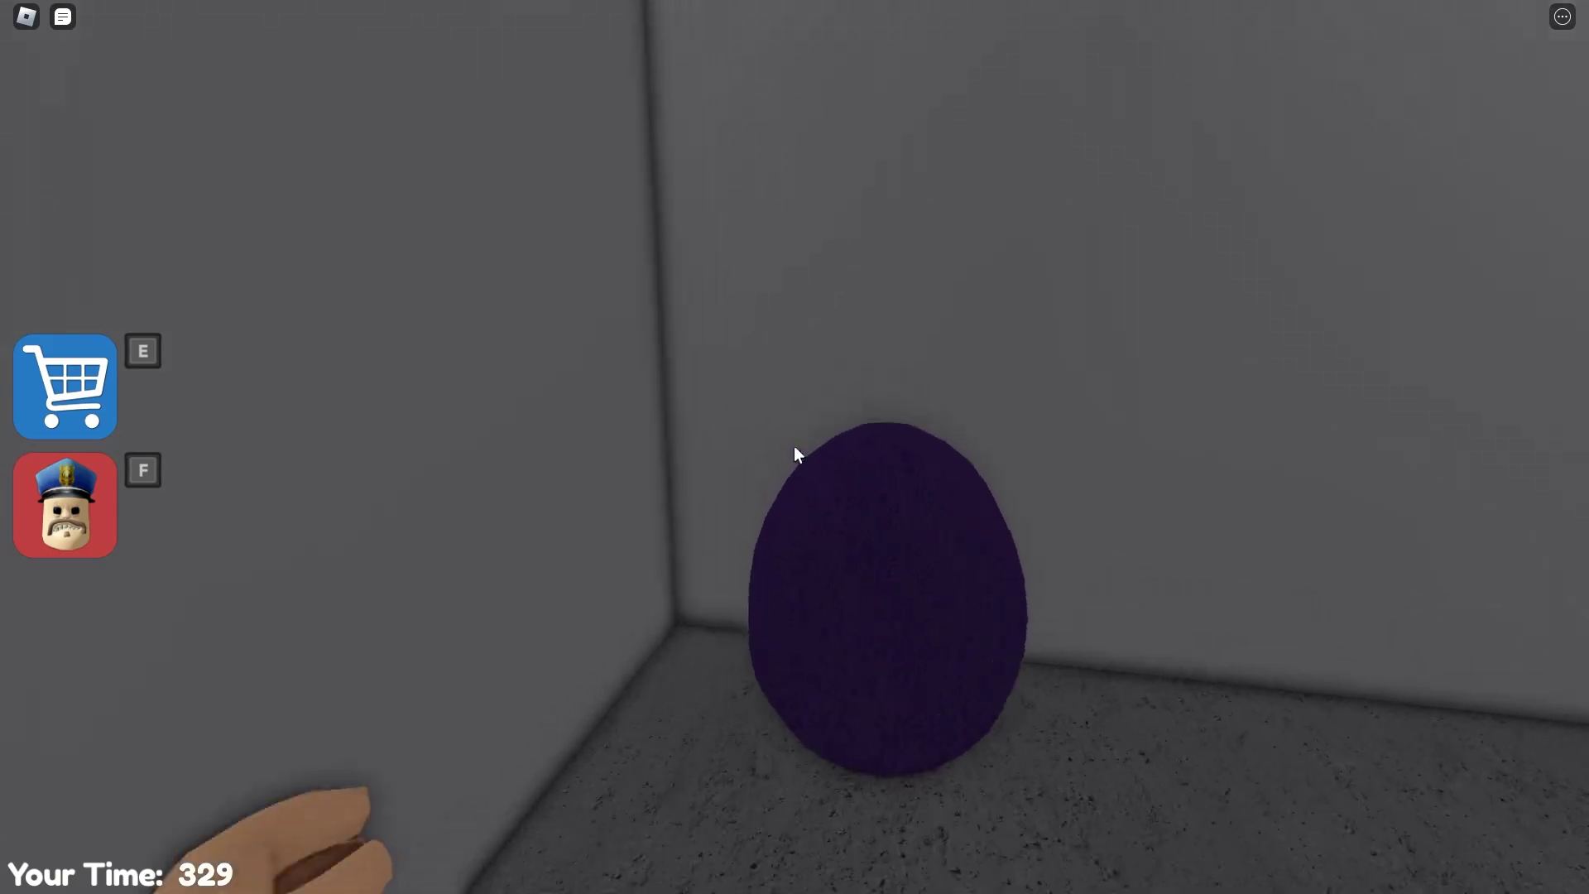
click(794, 455)
- Carry the ladder under the ceiling vent, climb it and open the vent grate
key(w)
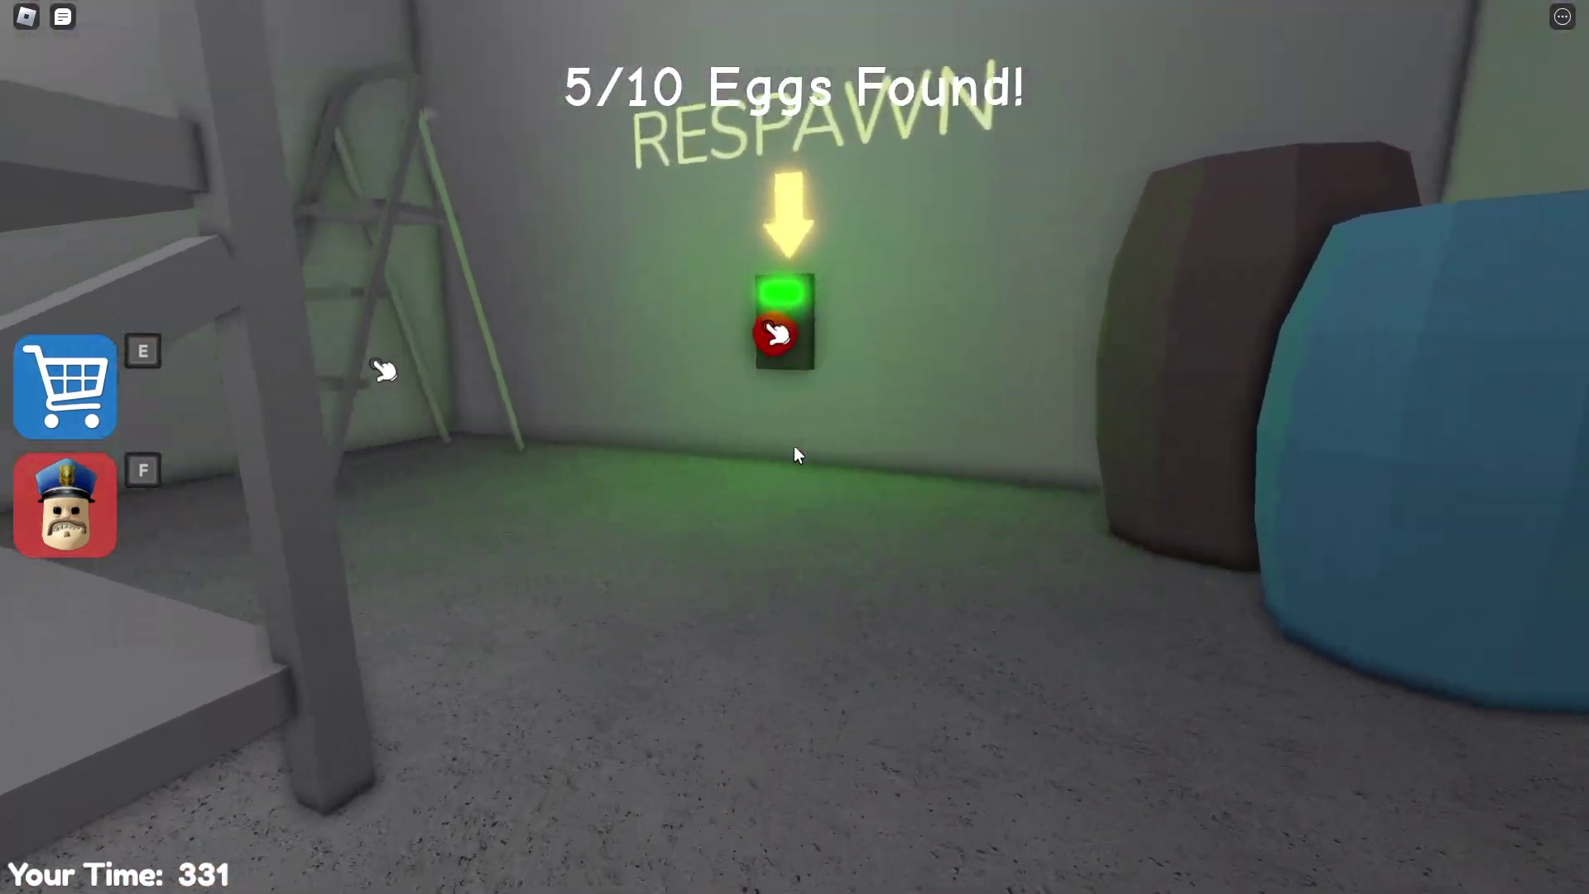
key(w)
key(w)
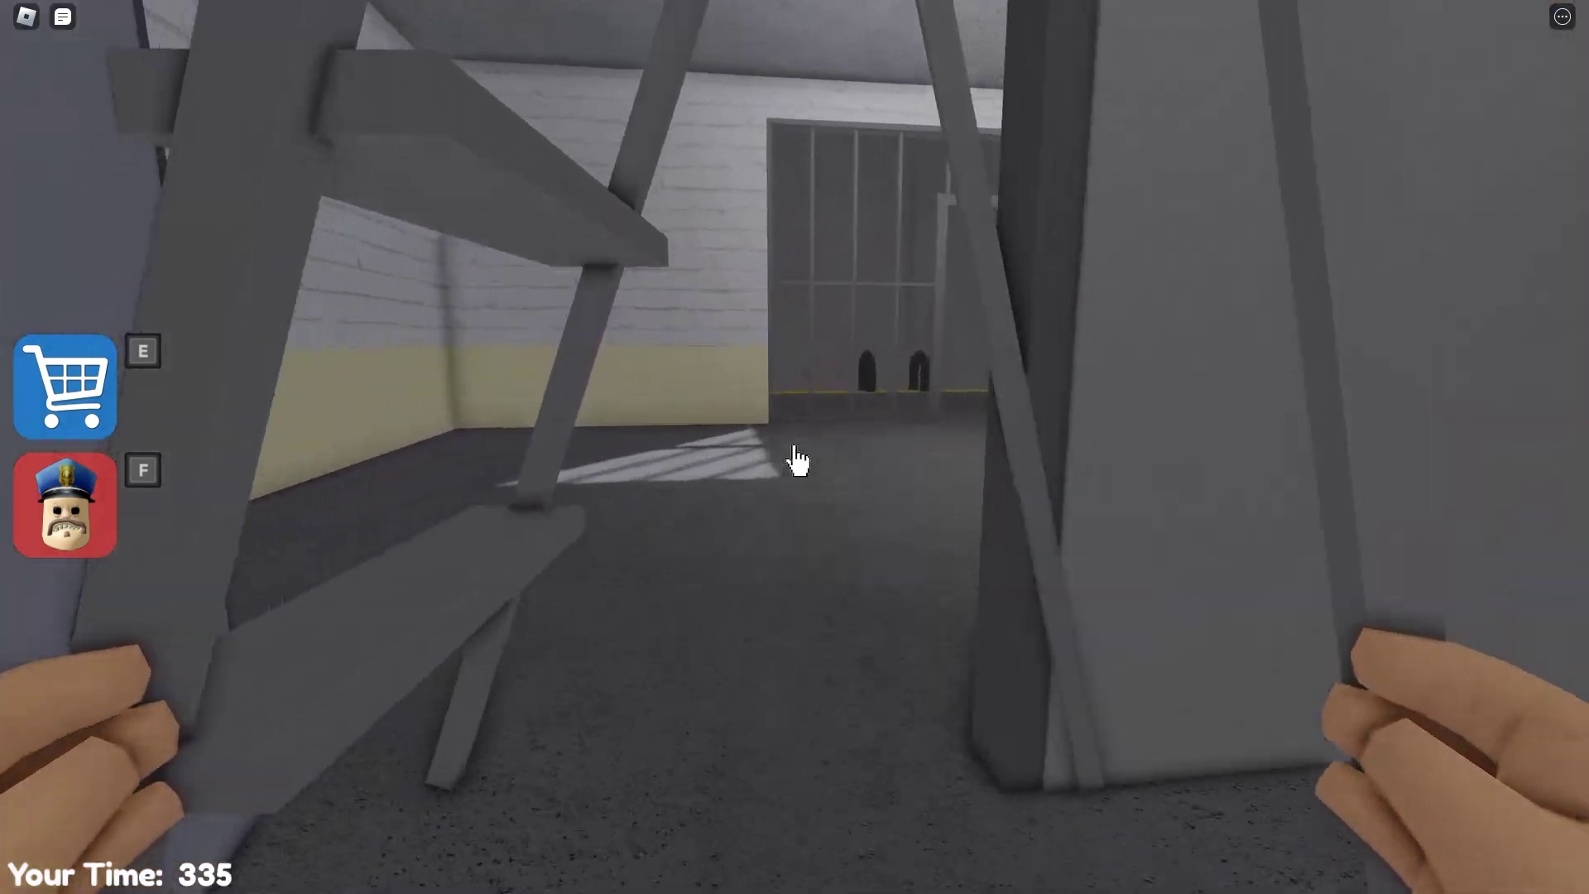
key(w)
key(w)
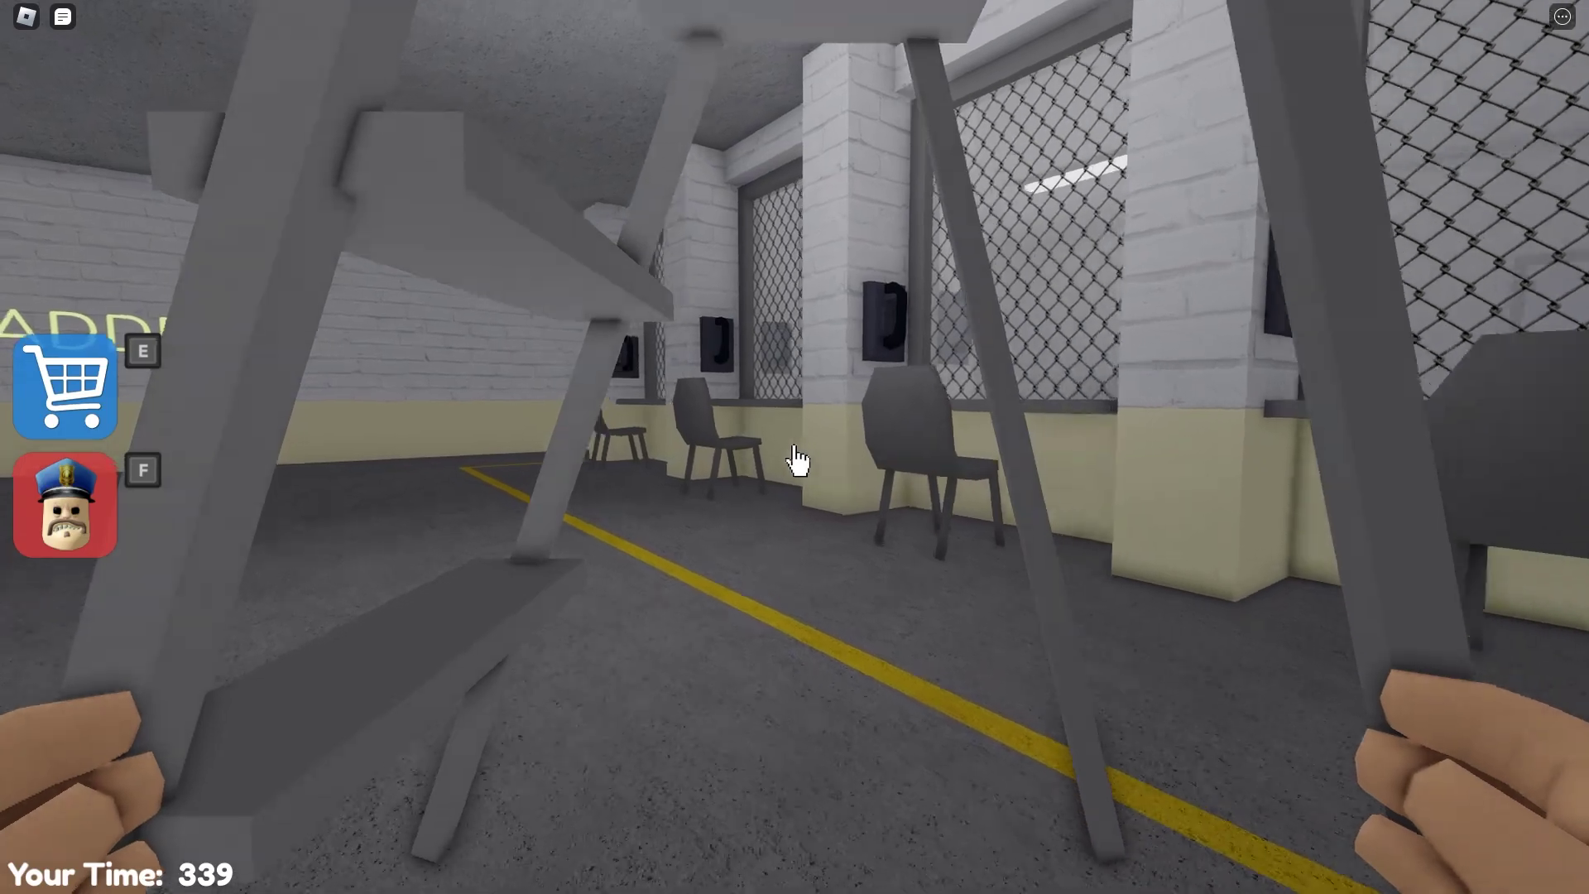
key(w)
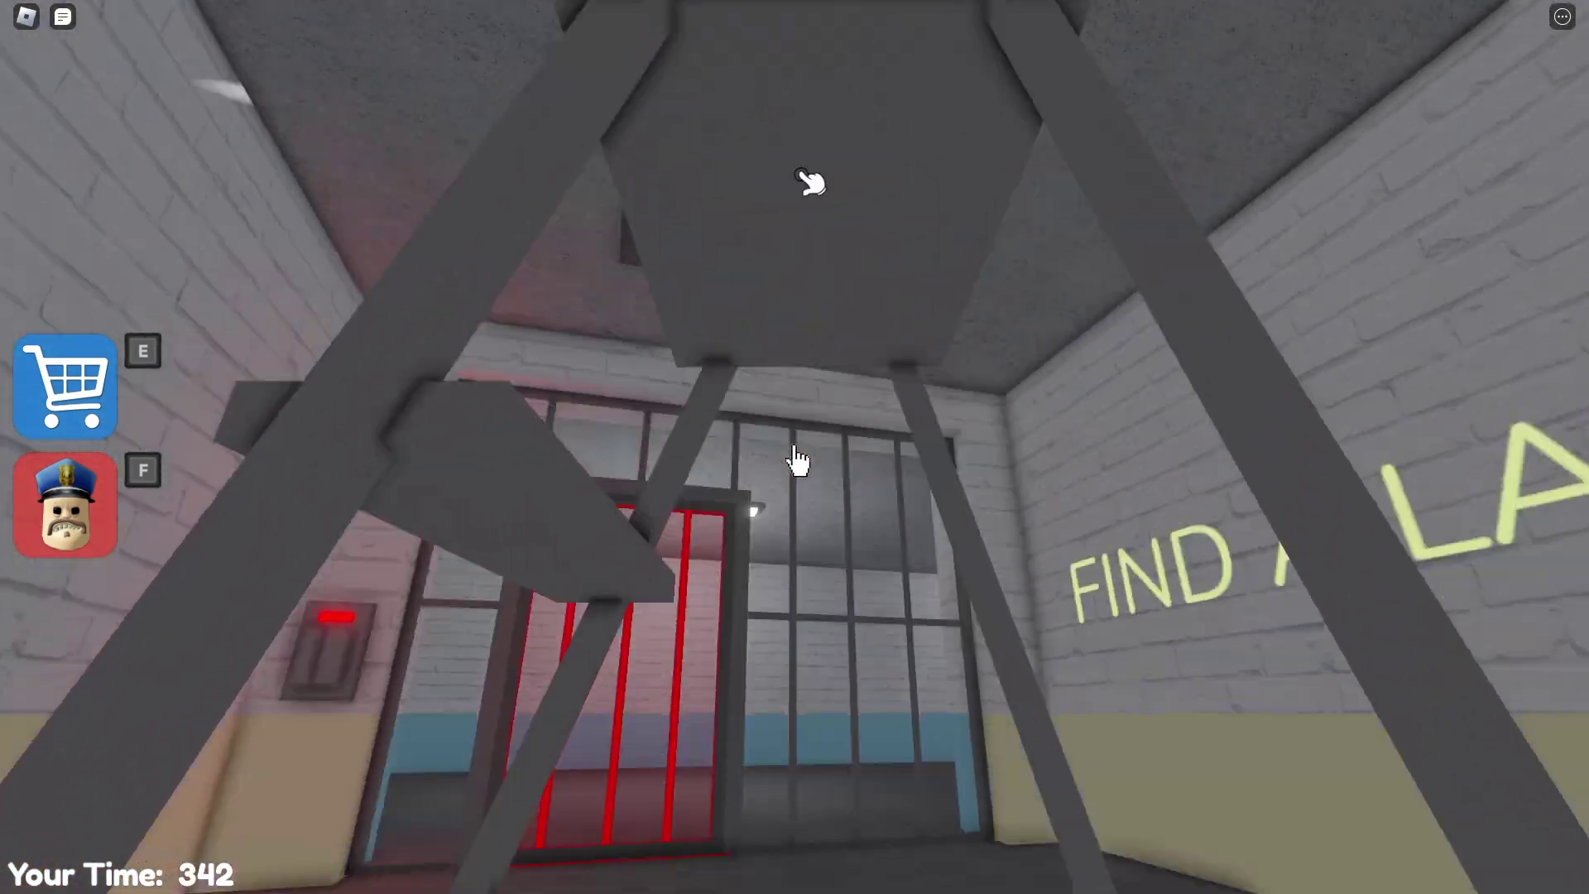
click(795, 460)
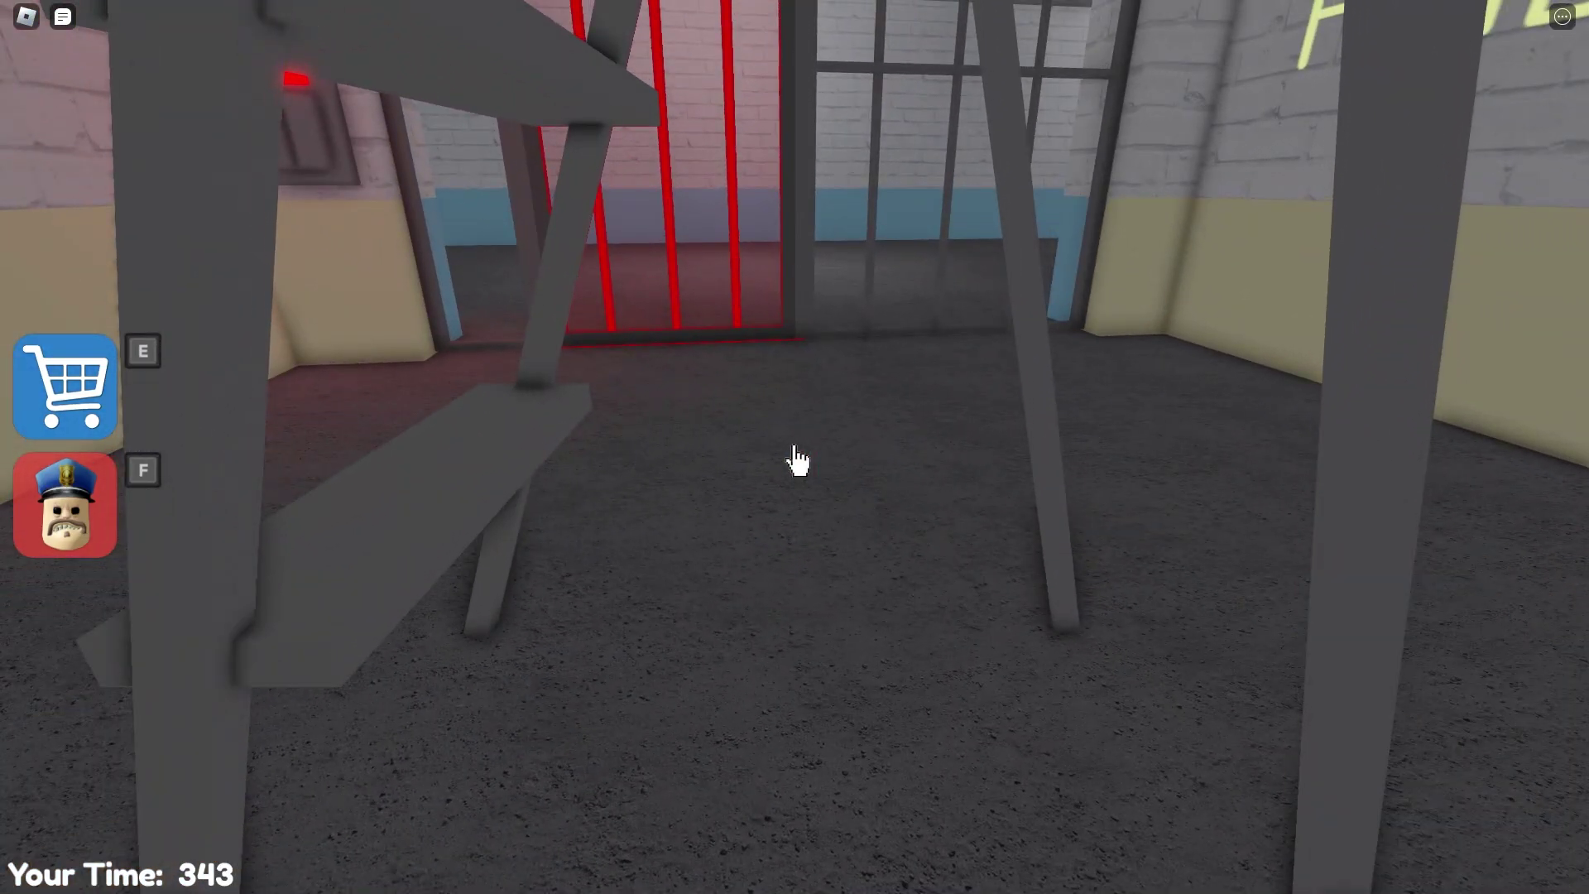
key(w)
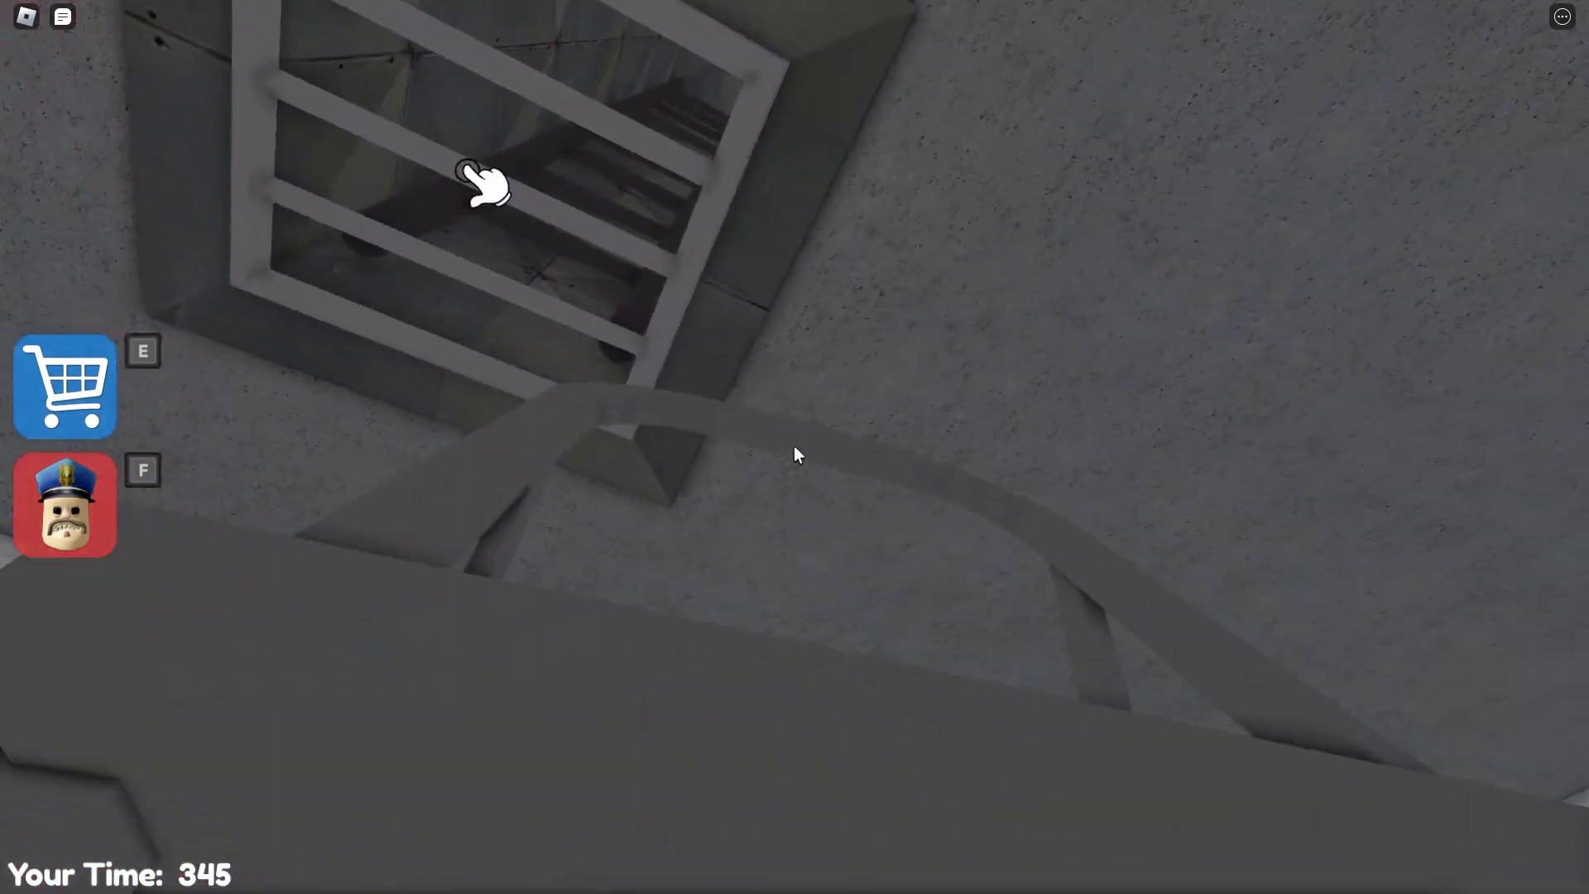
key(w)
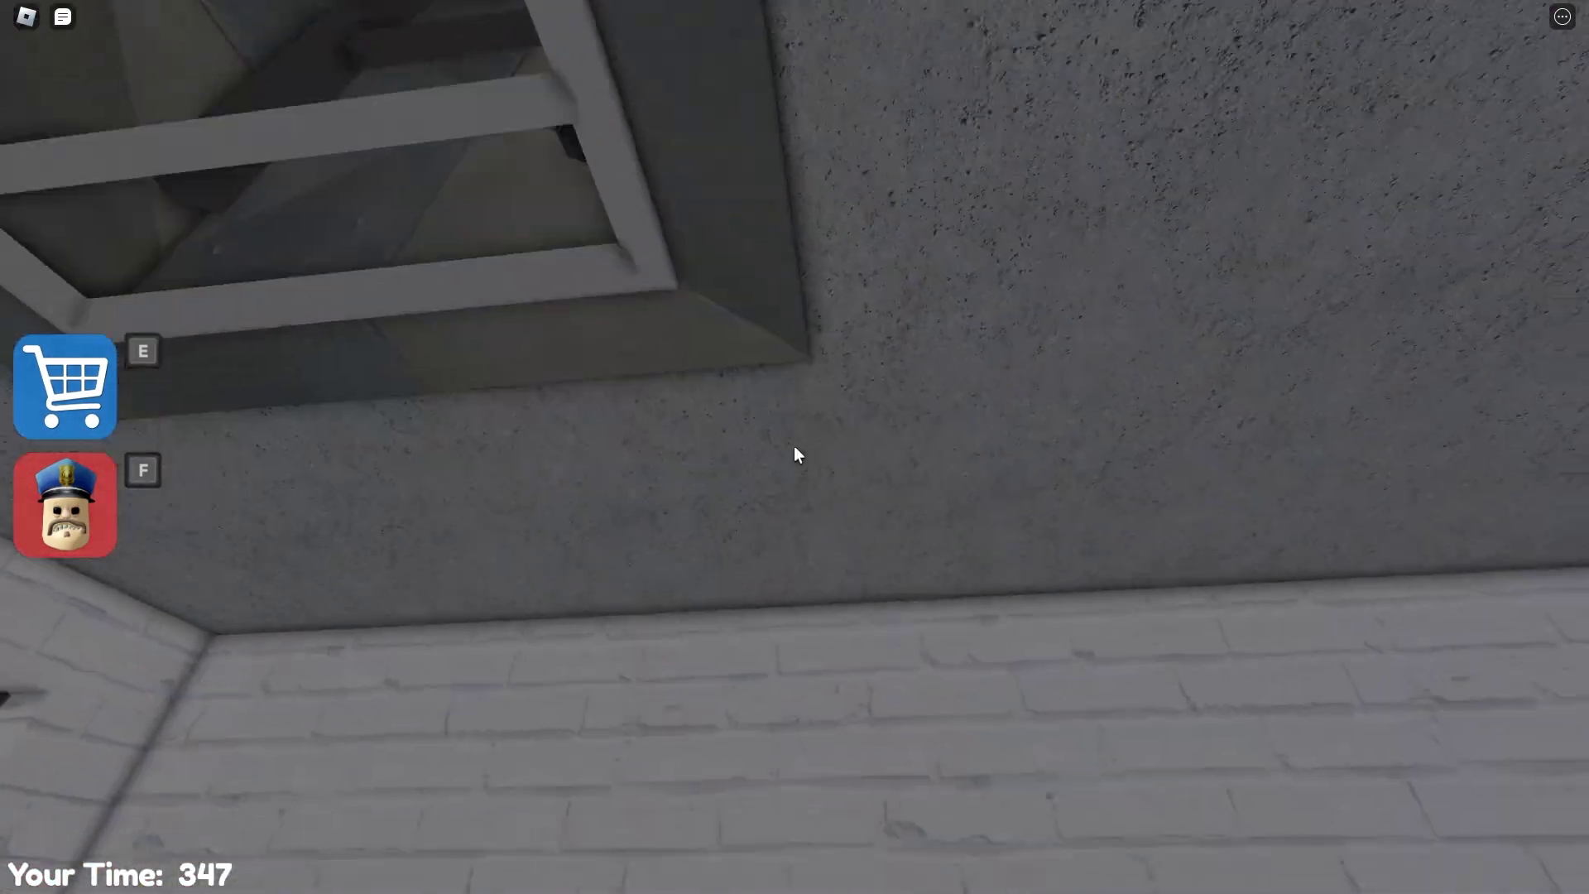
click(796, 455)
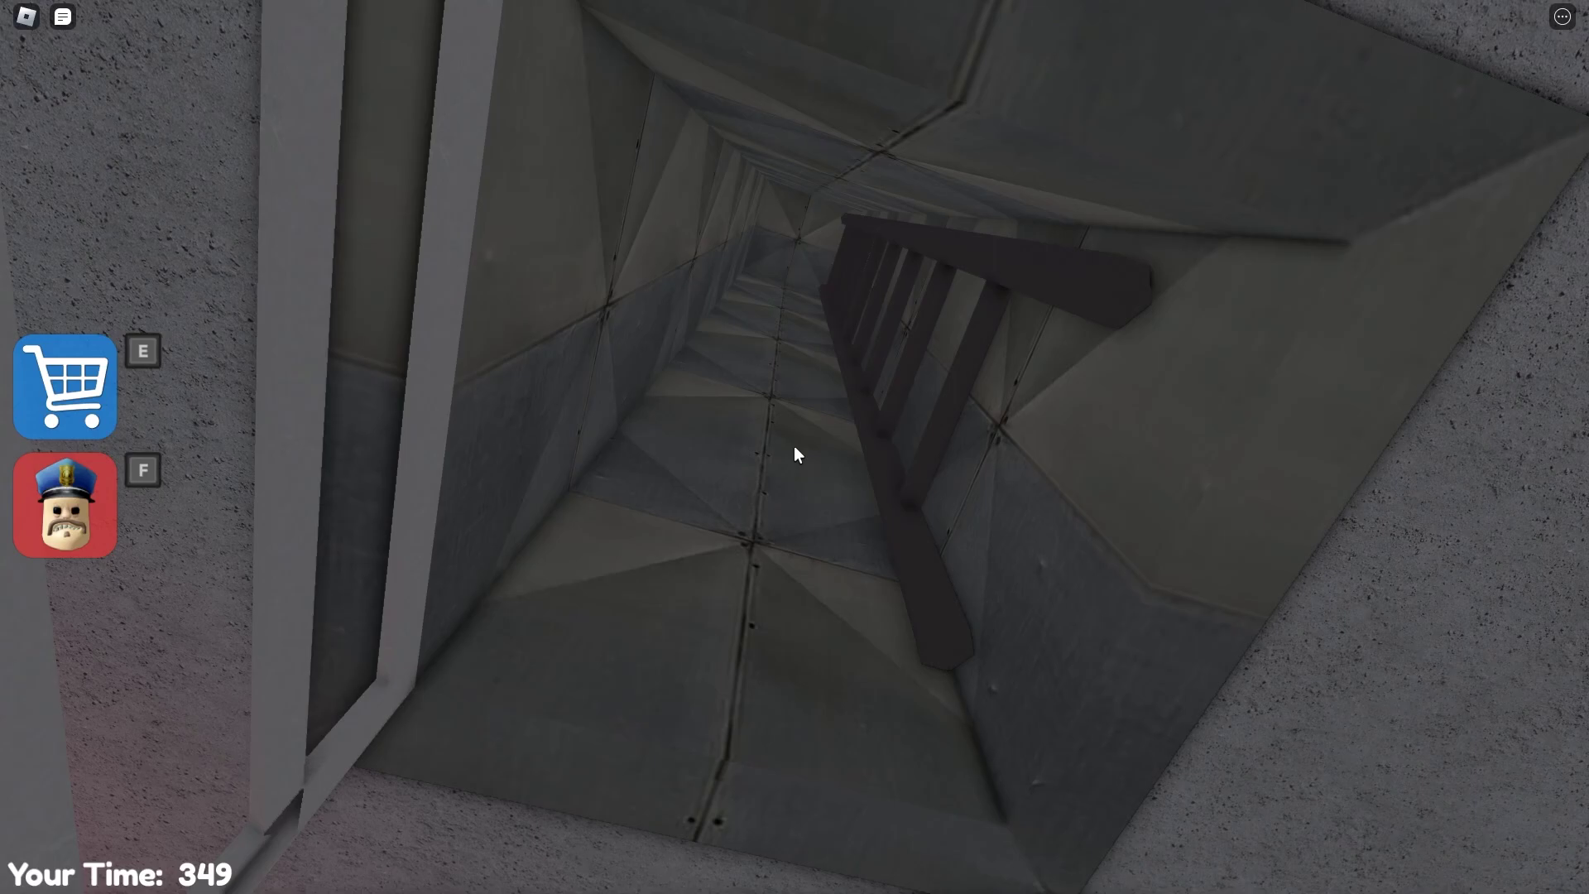
- Reset the ladder under the open vent and climb up the shaft into the metal room
key(s)
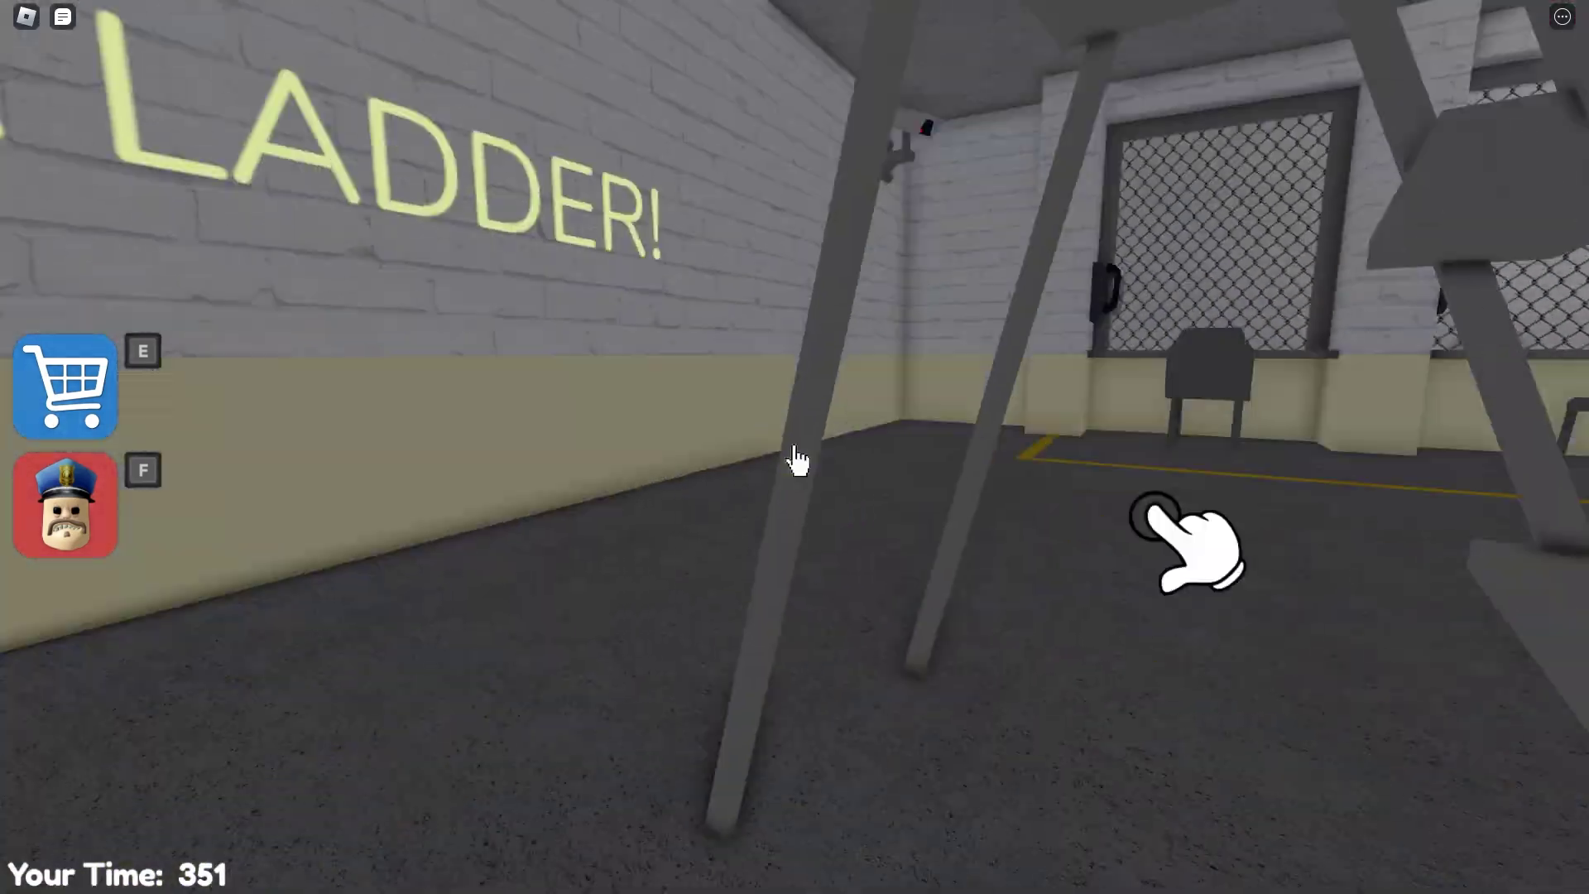
click(796, 461)
click(795, 460)
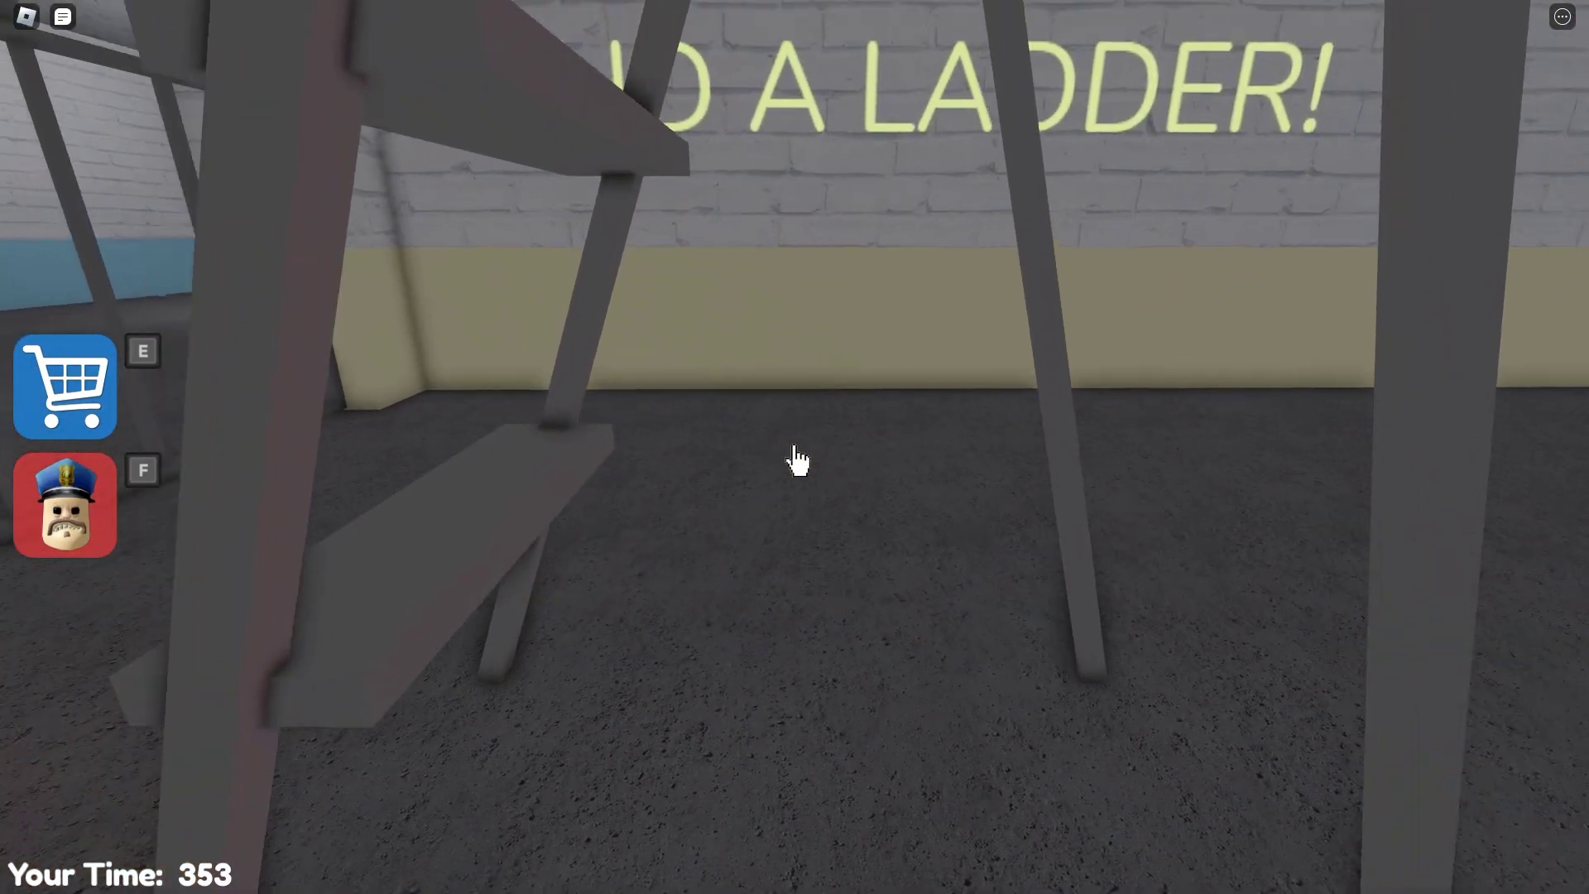
key(w)
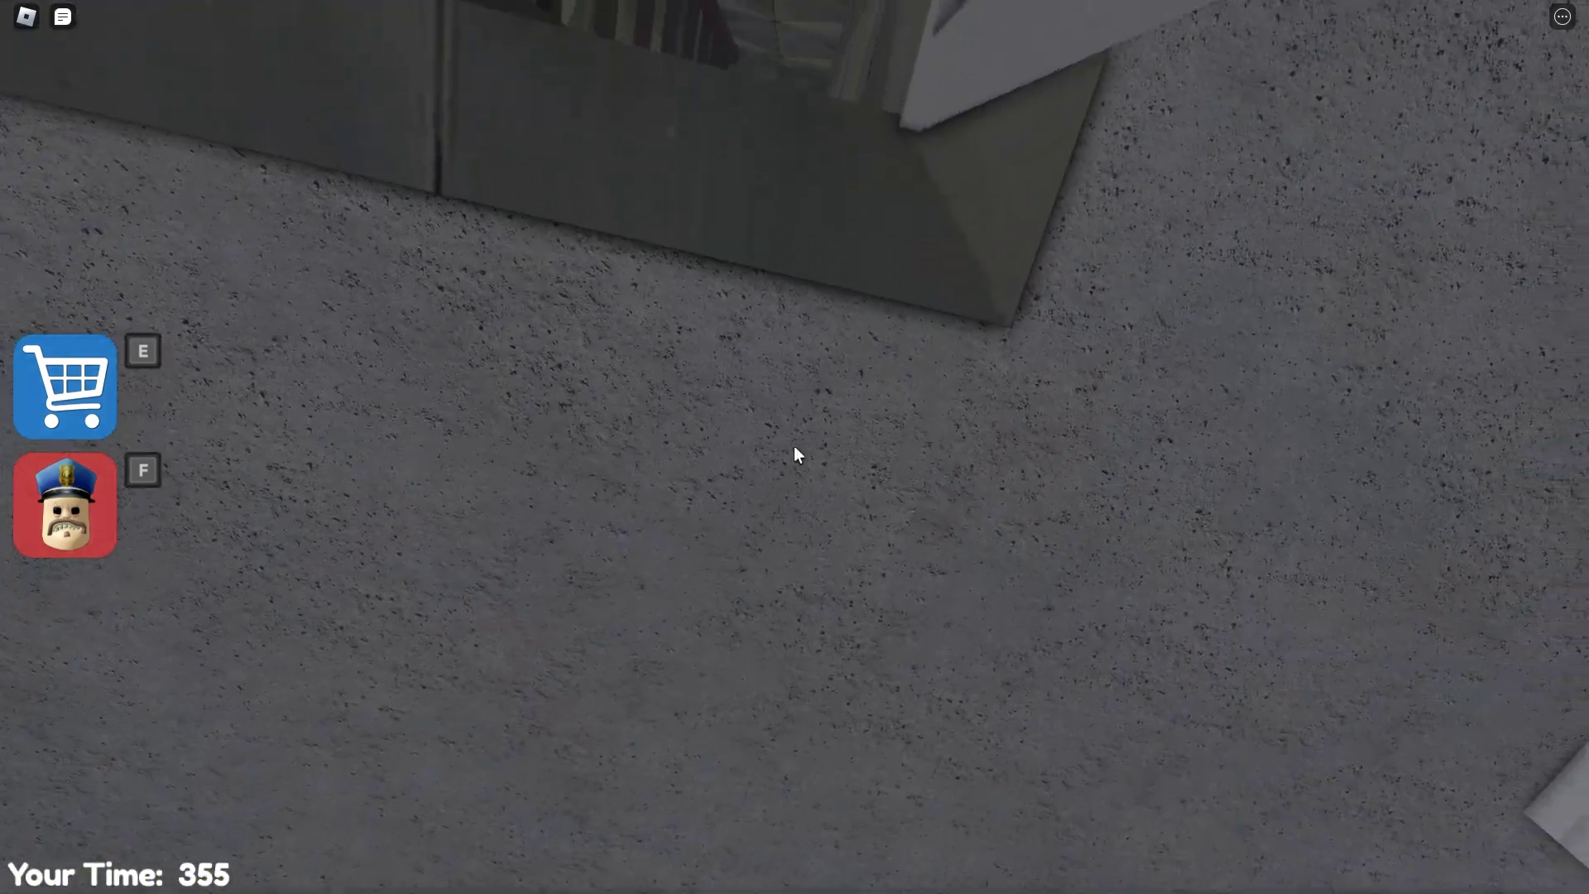
key(w)
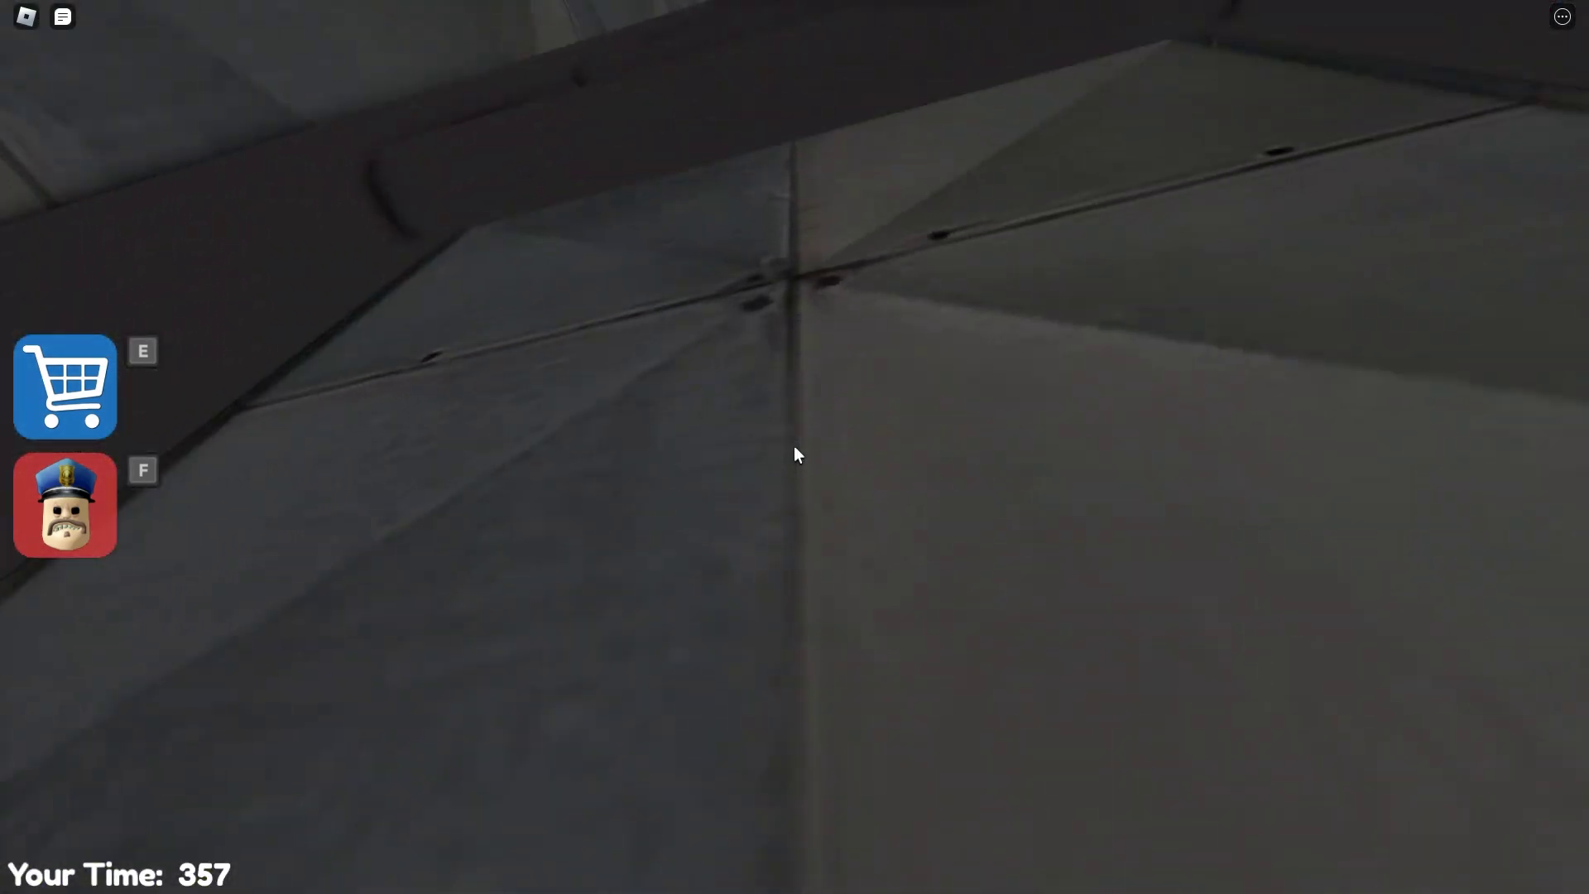
key(w)
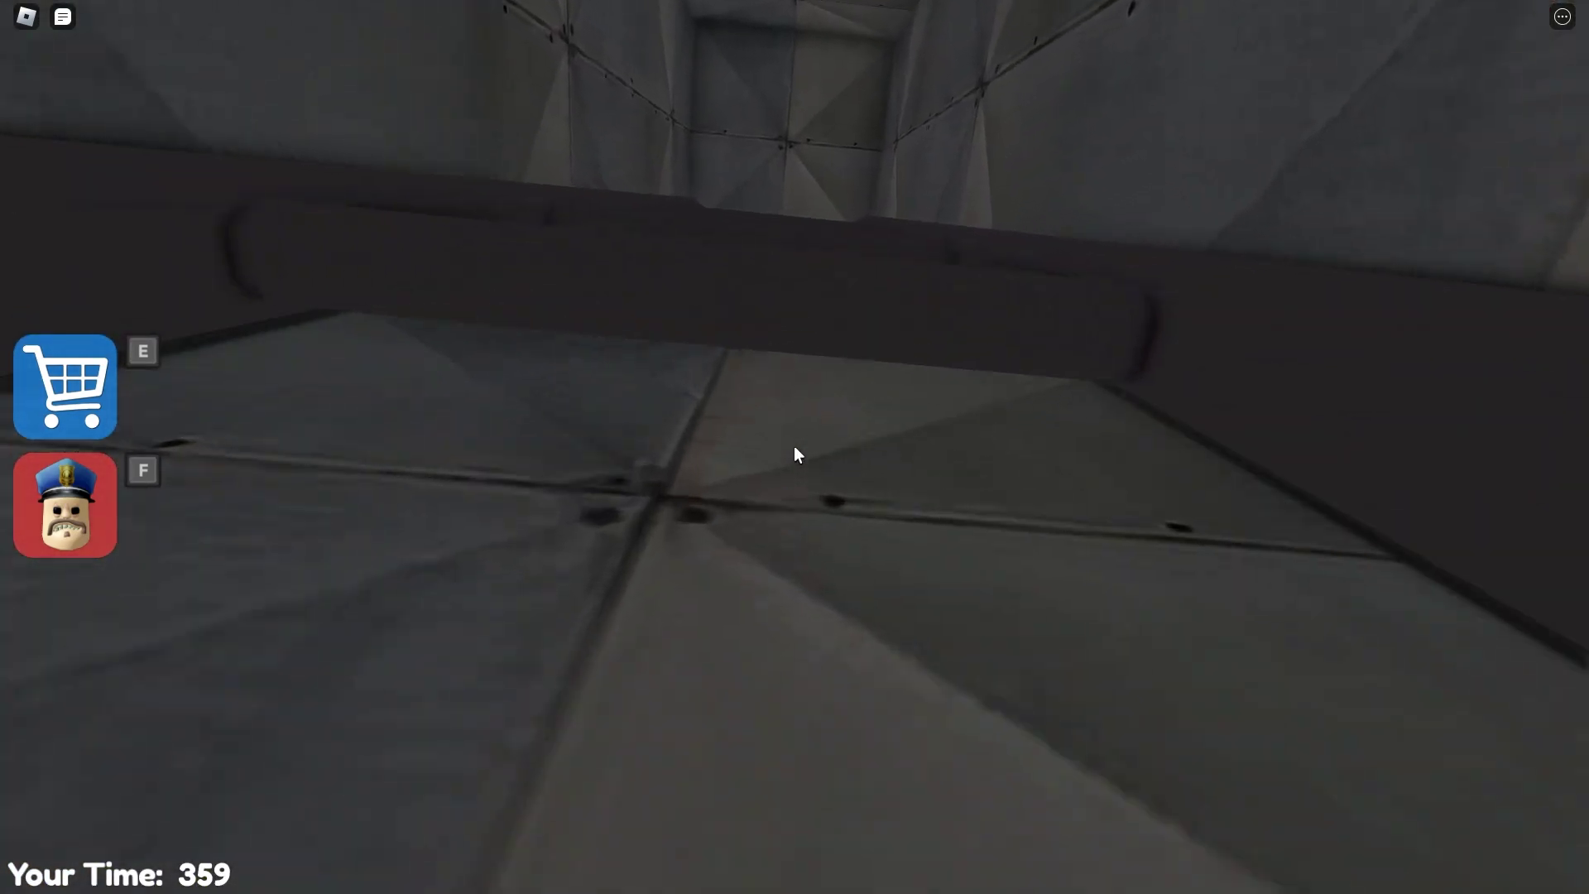
key(w)
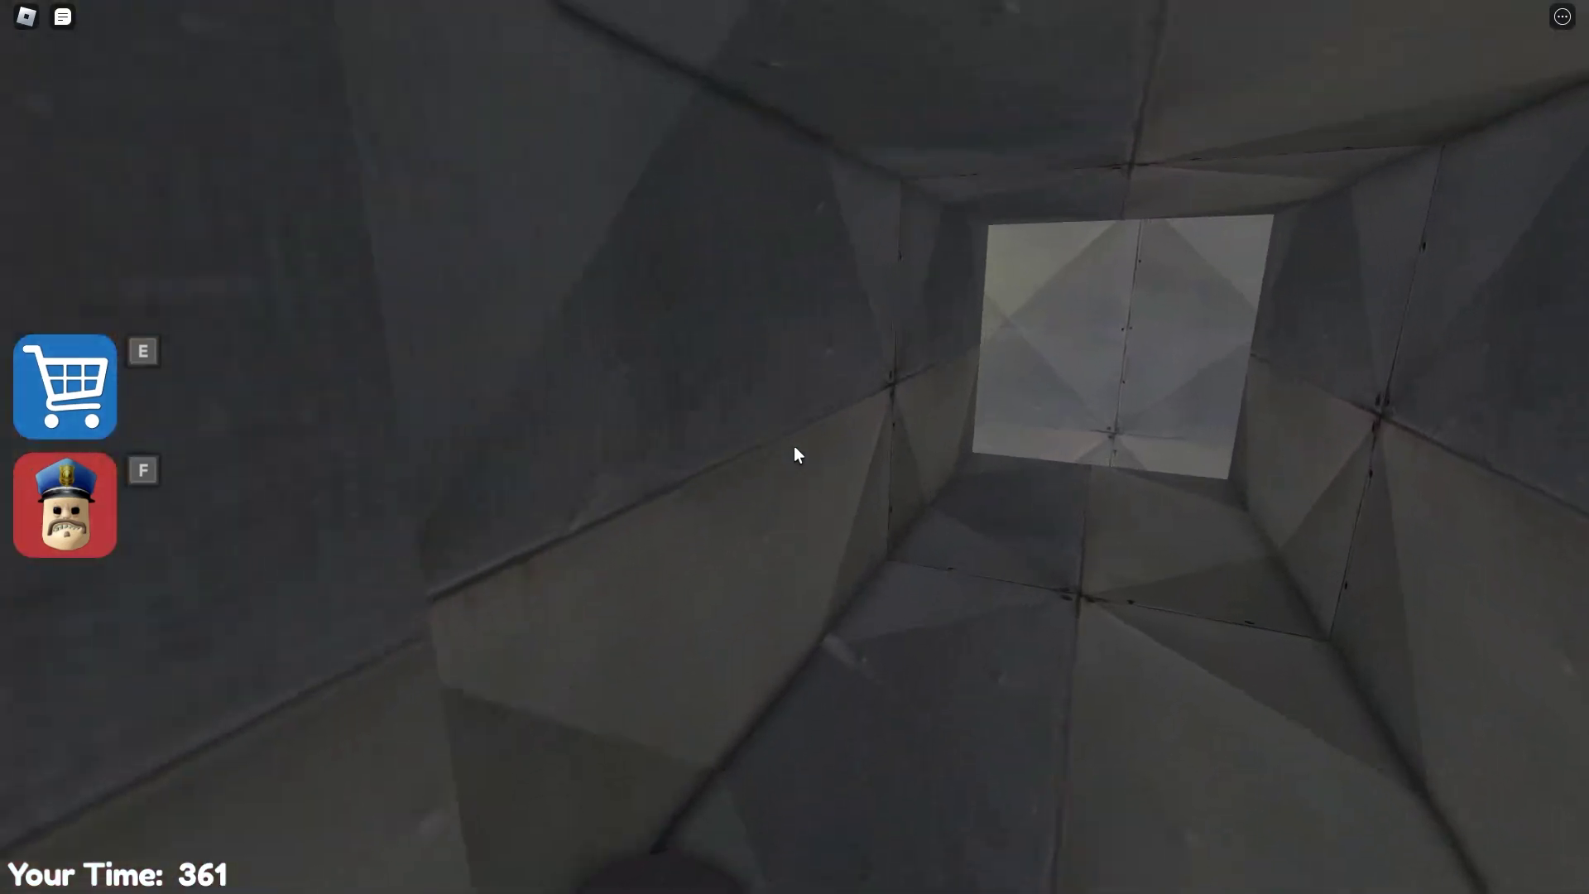
- Pass the big fan, jump the platforms over the spikes and head to the corner ladder
key(w)
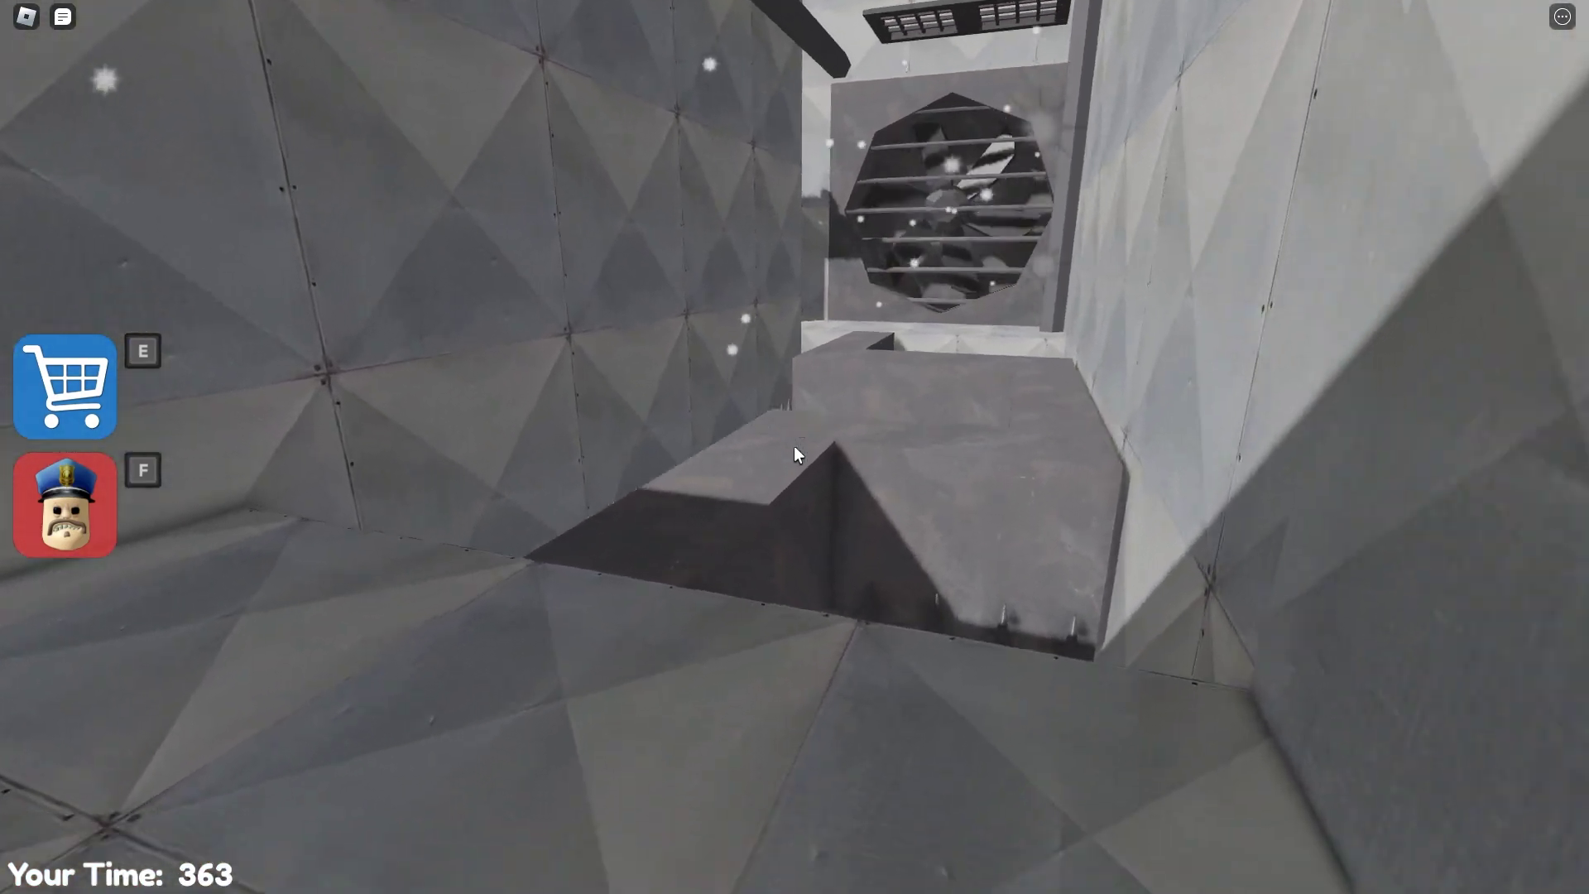
key(w)
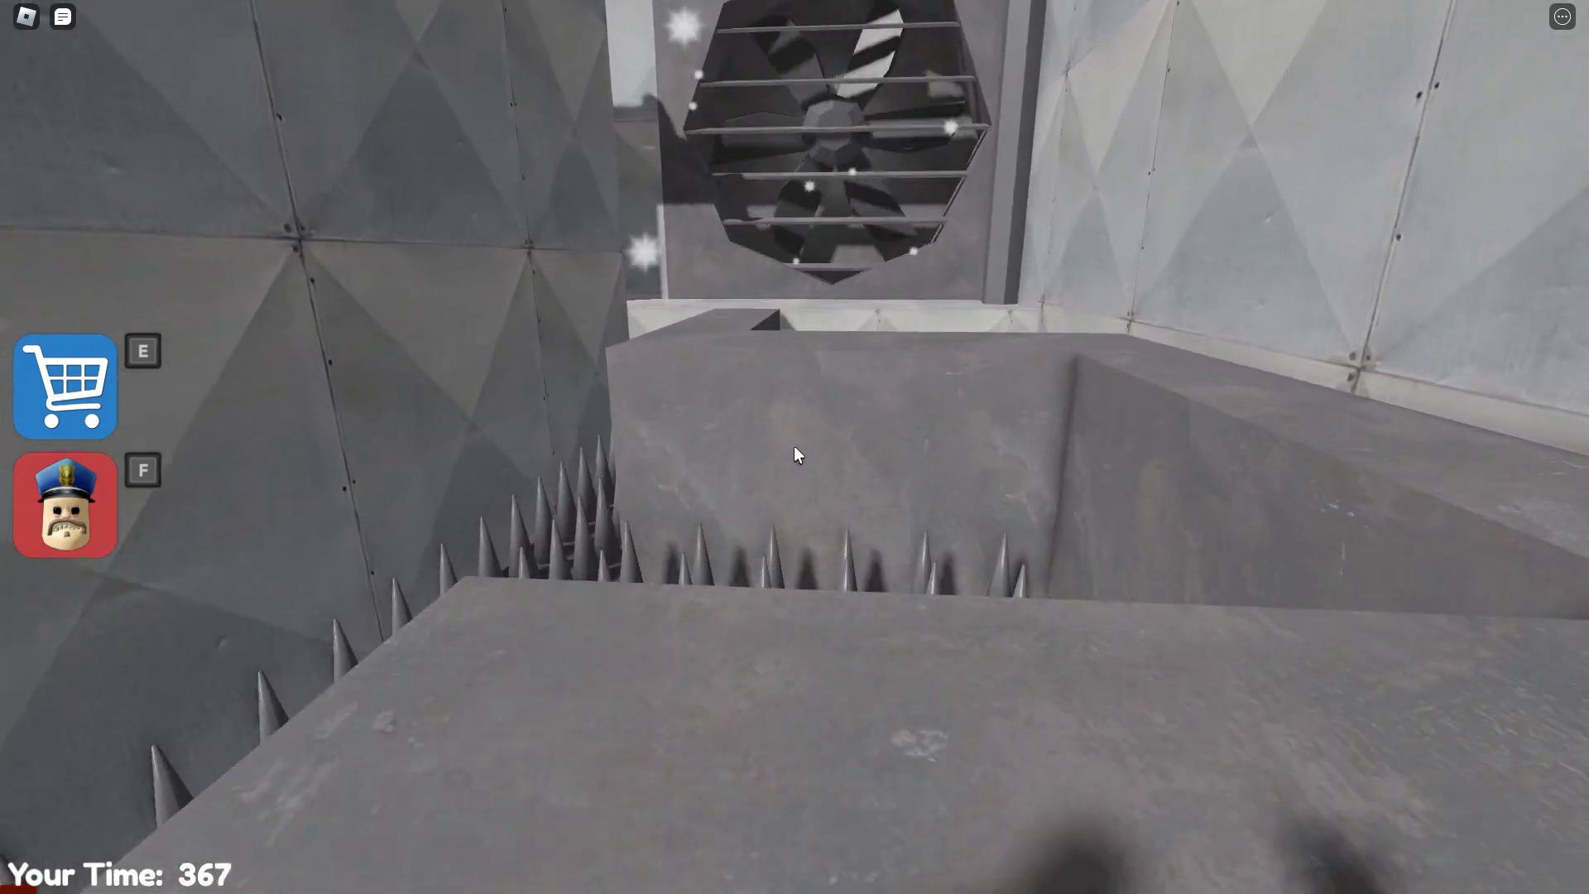
key(w)
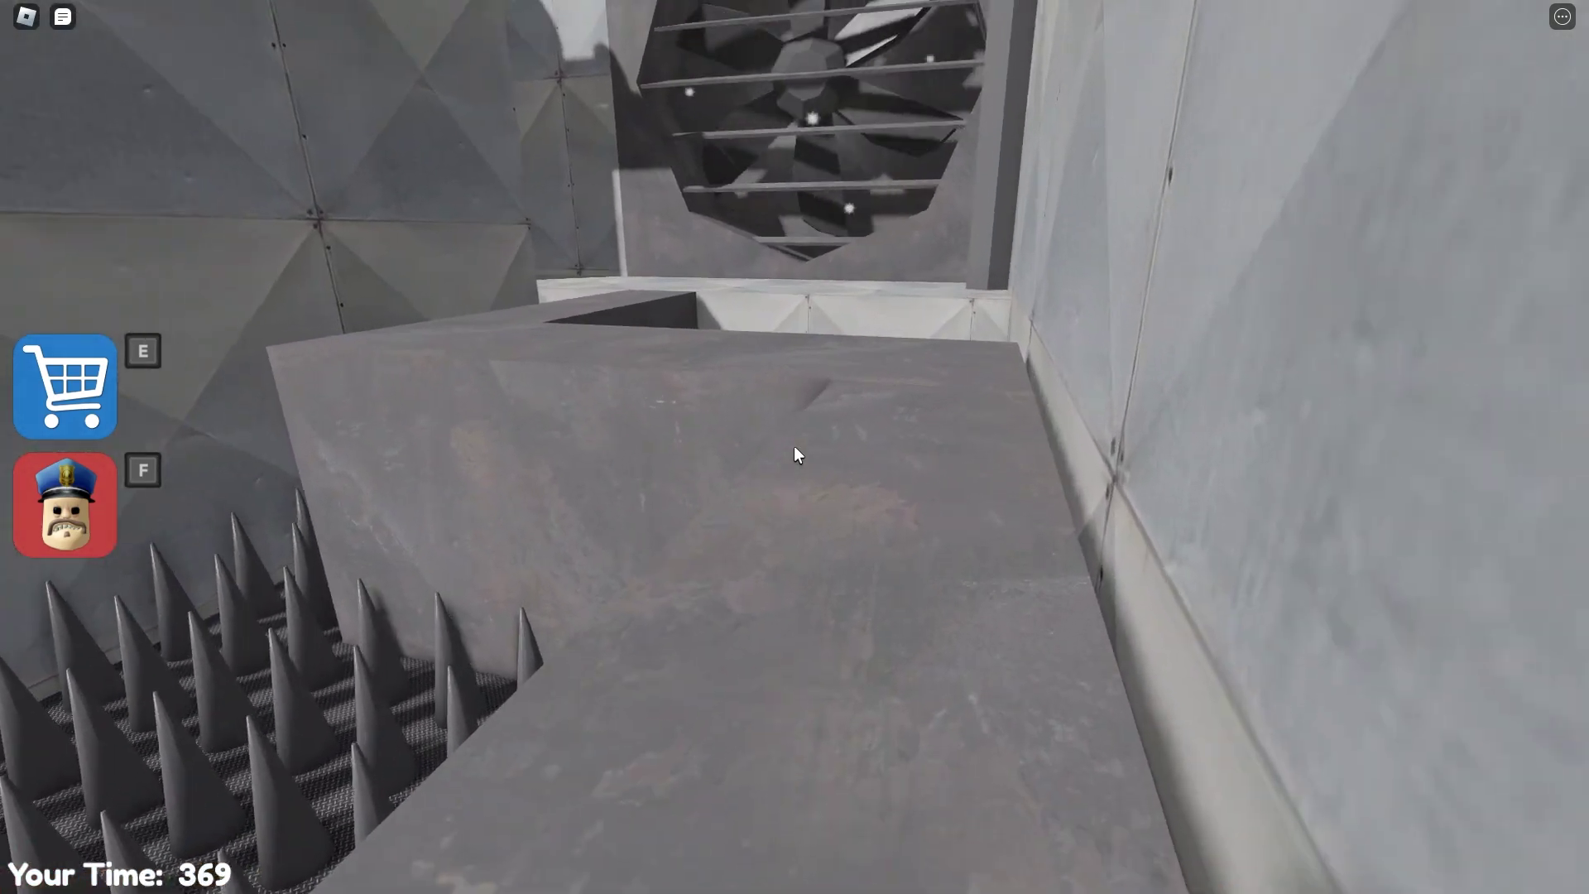
key(w)
key(w)
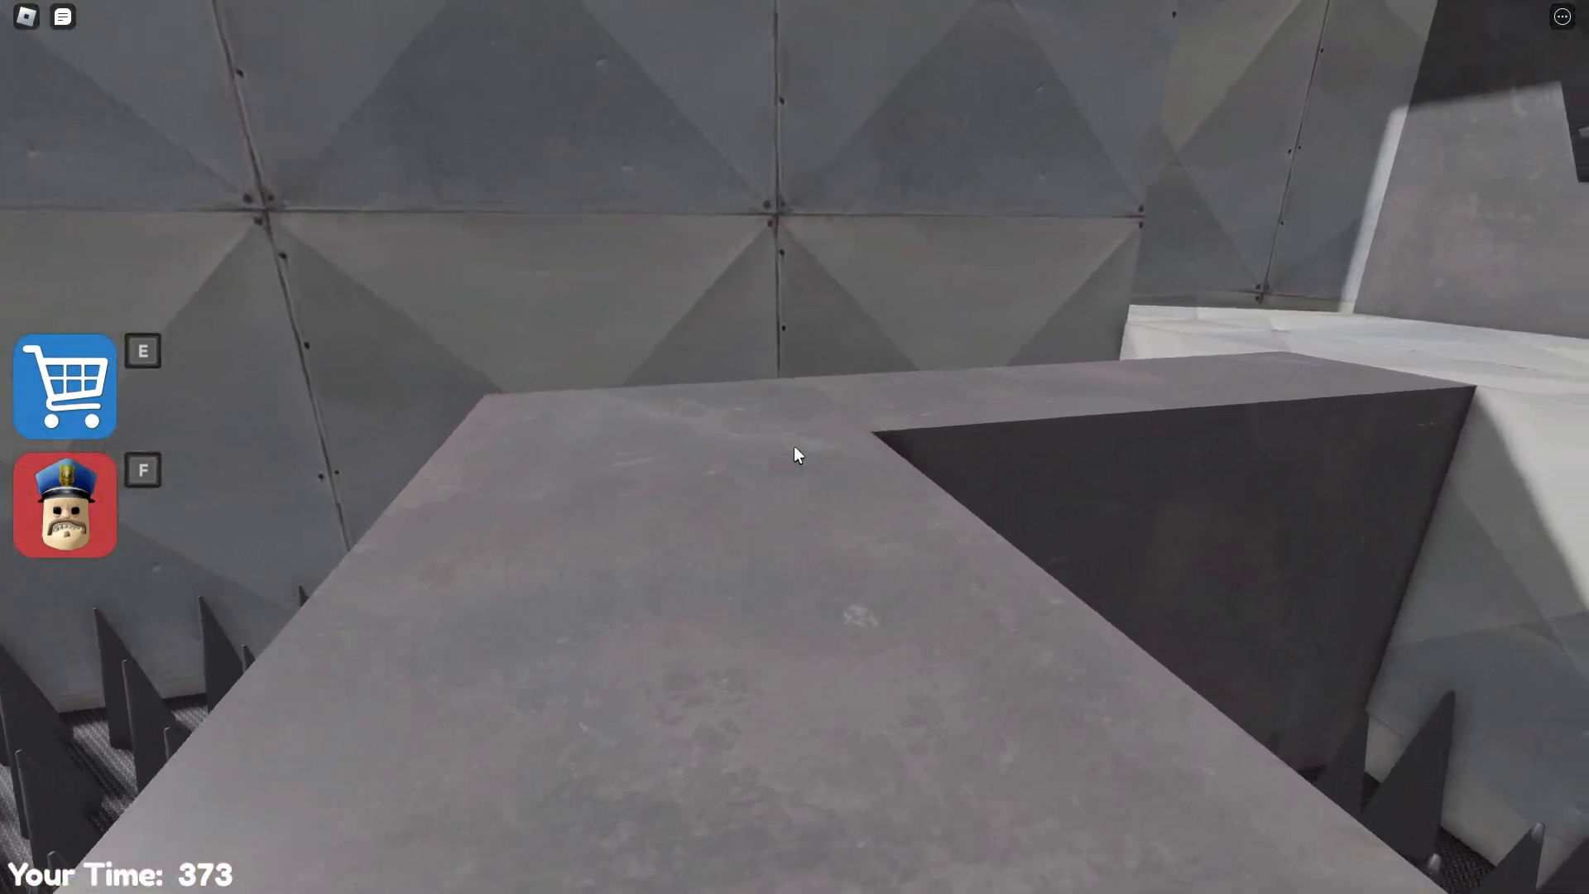
key(w)
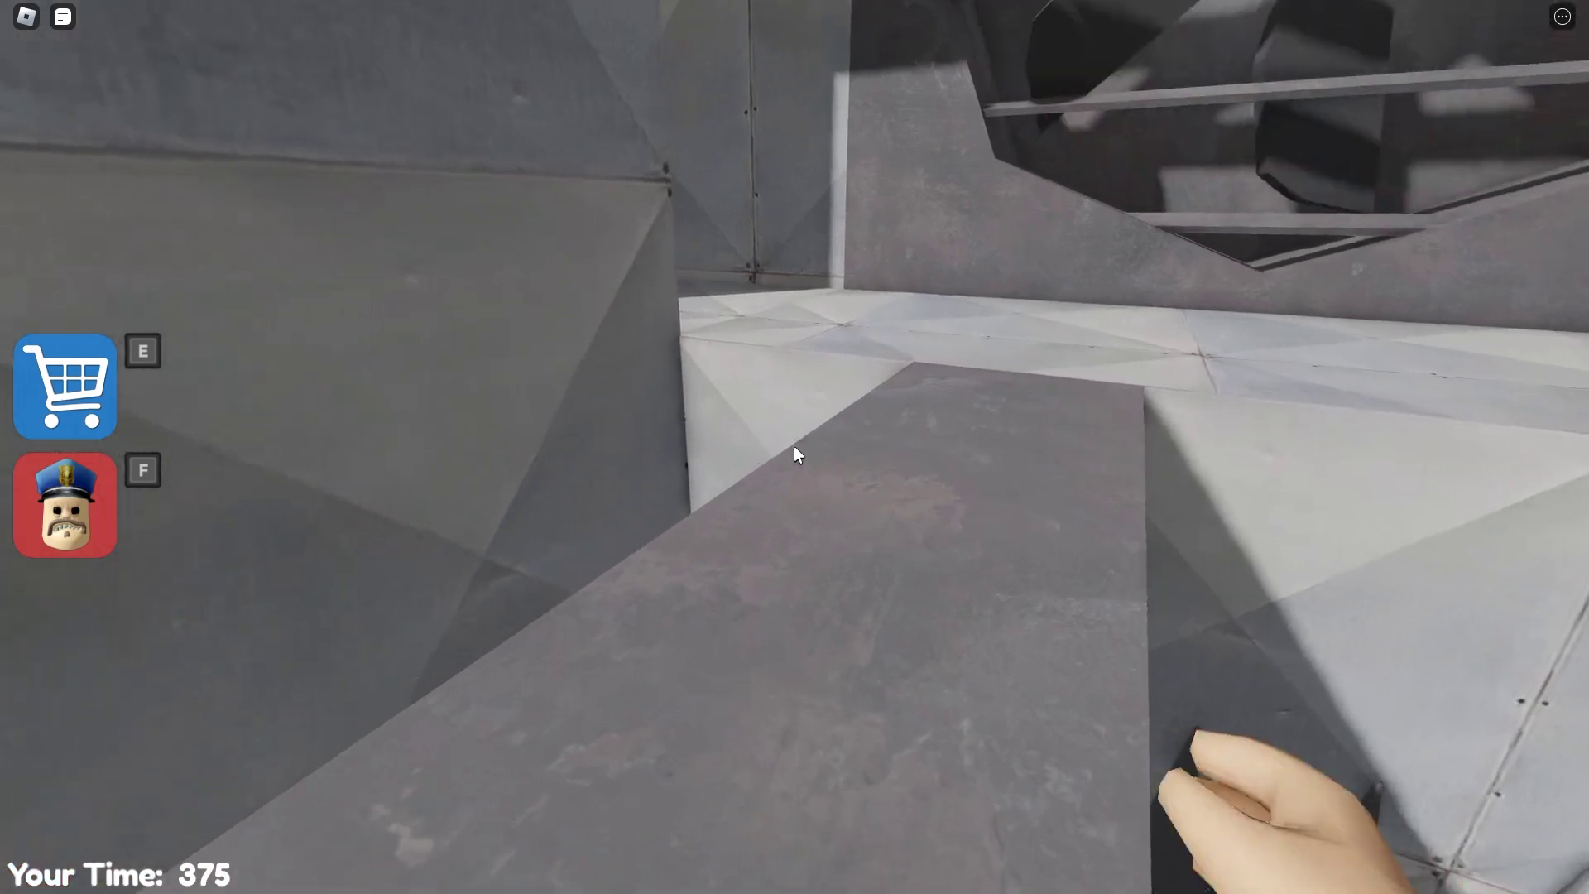
key(w)
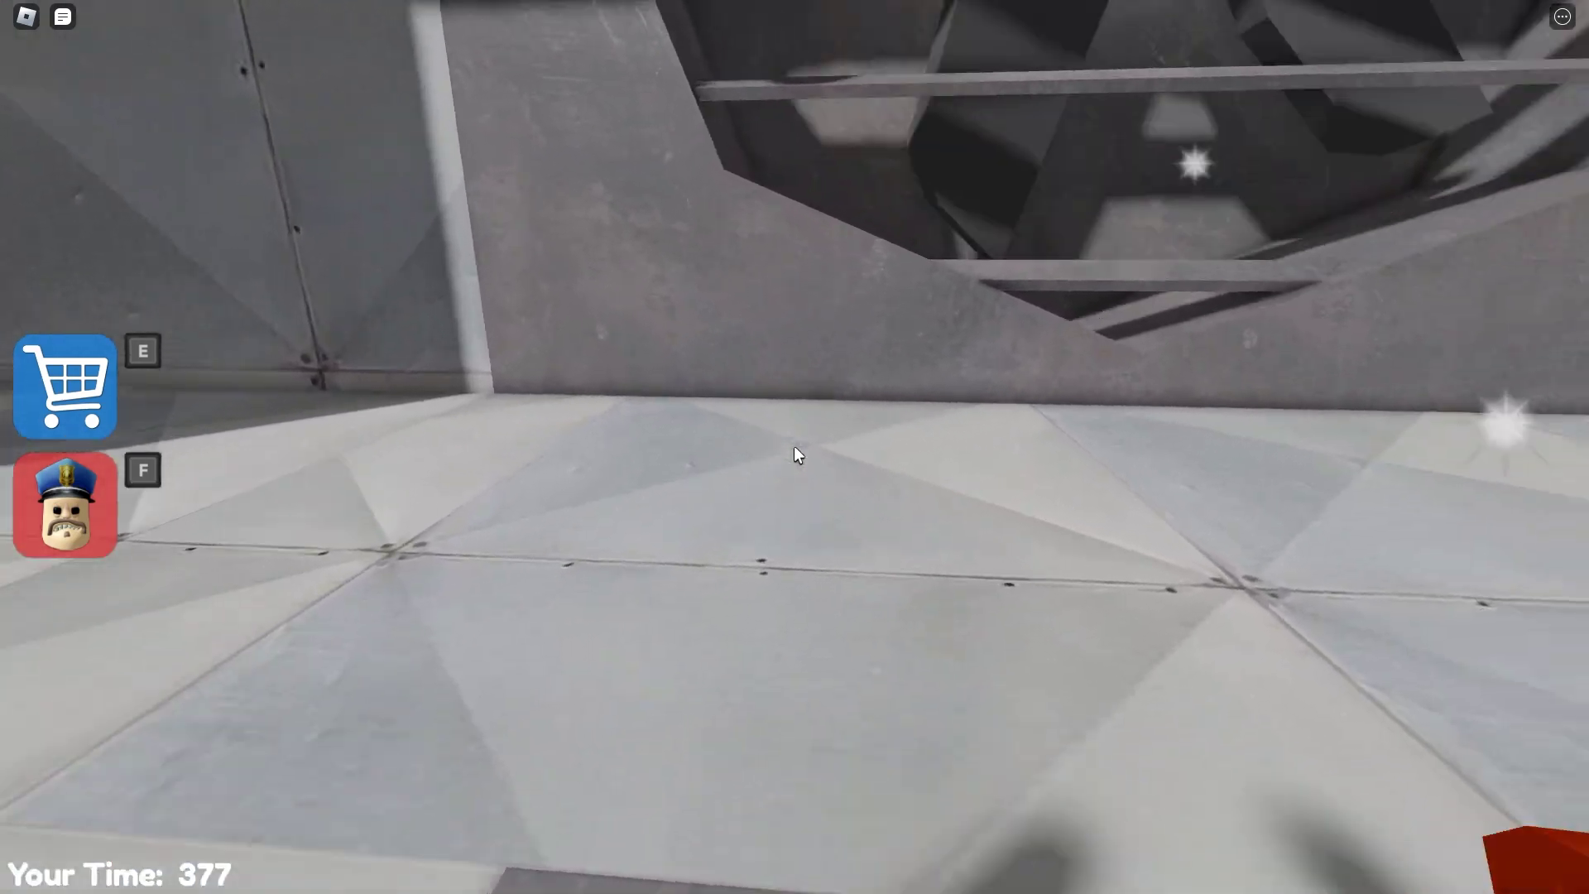
- Climb the ladder up into the lit corridor
key(w)
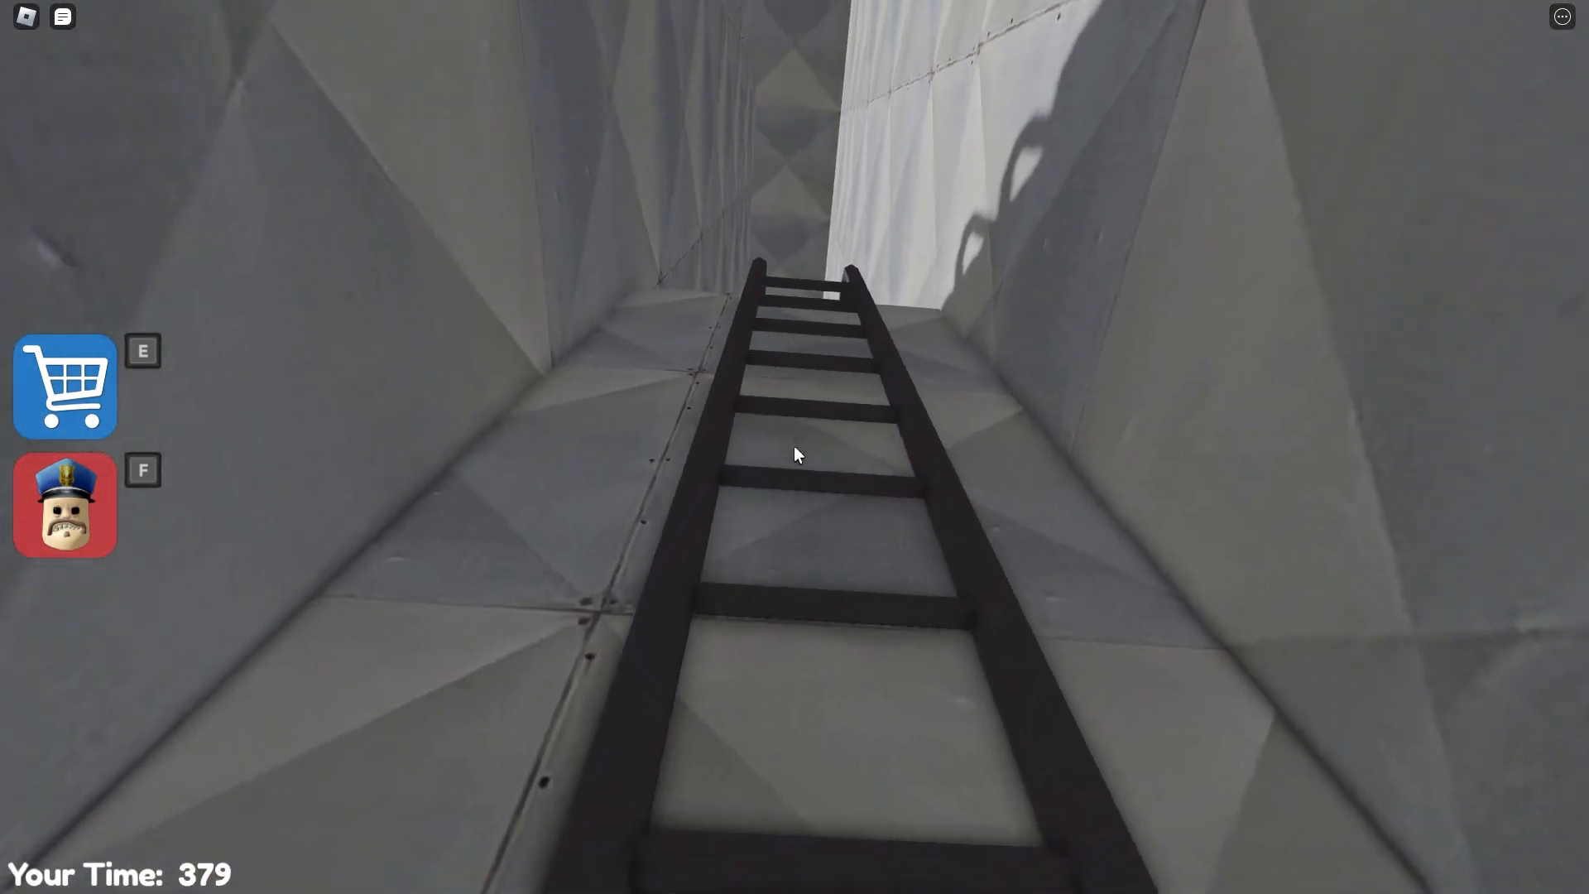
key(w)
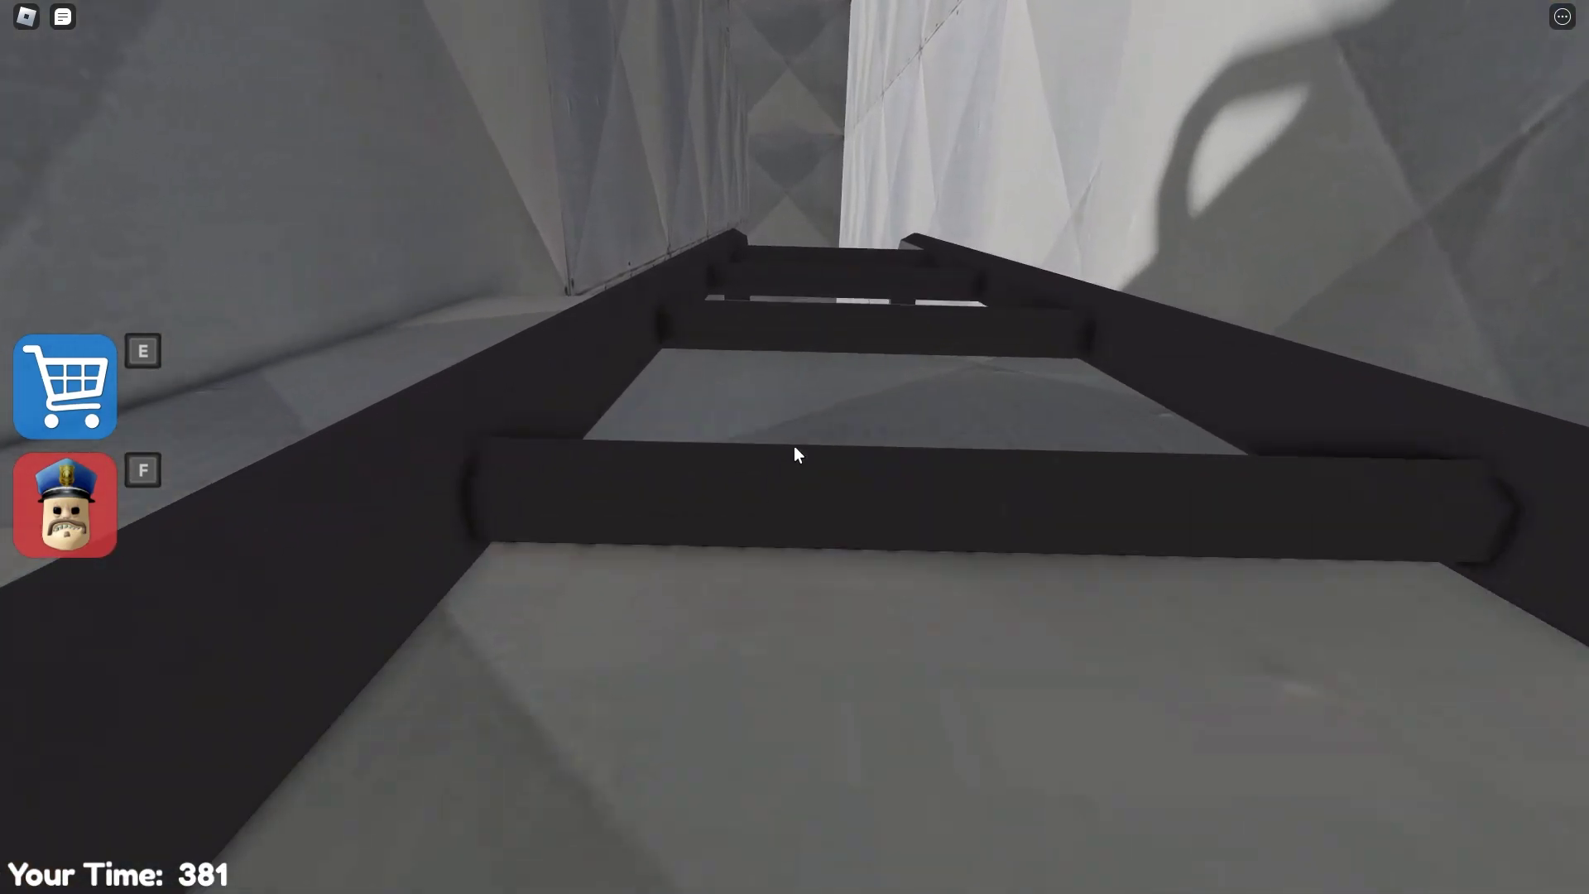
key(w)
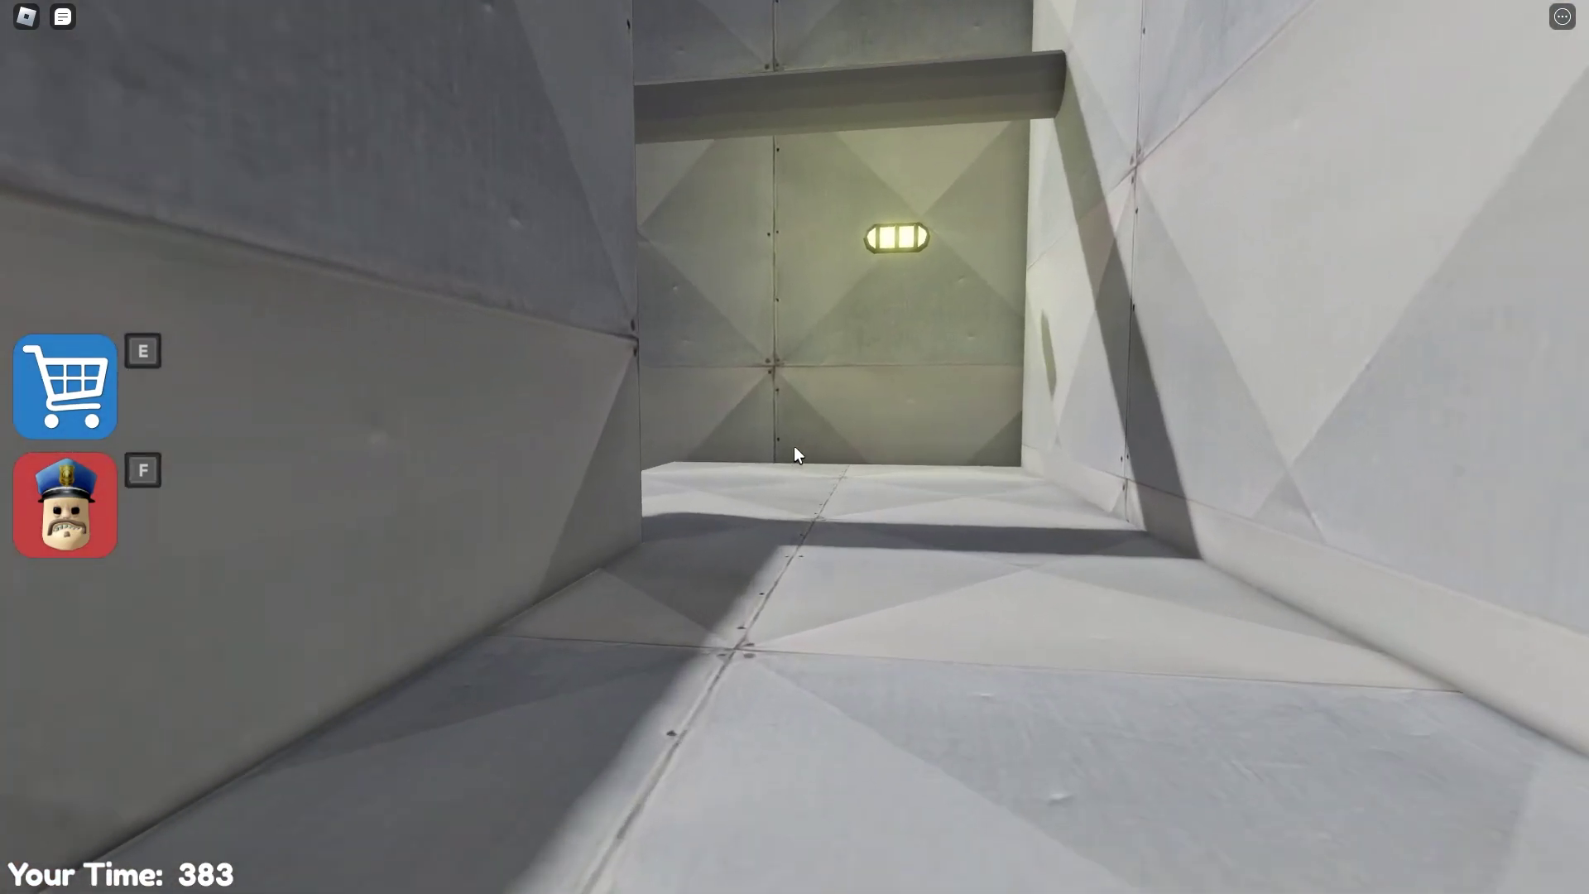
- Descend the pipe-filled shaft, moving between the grey pipes
key(w)
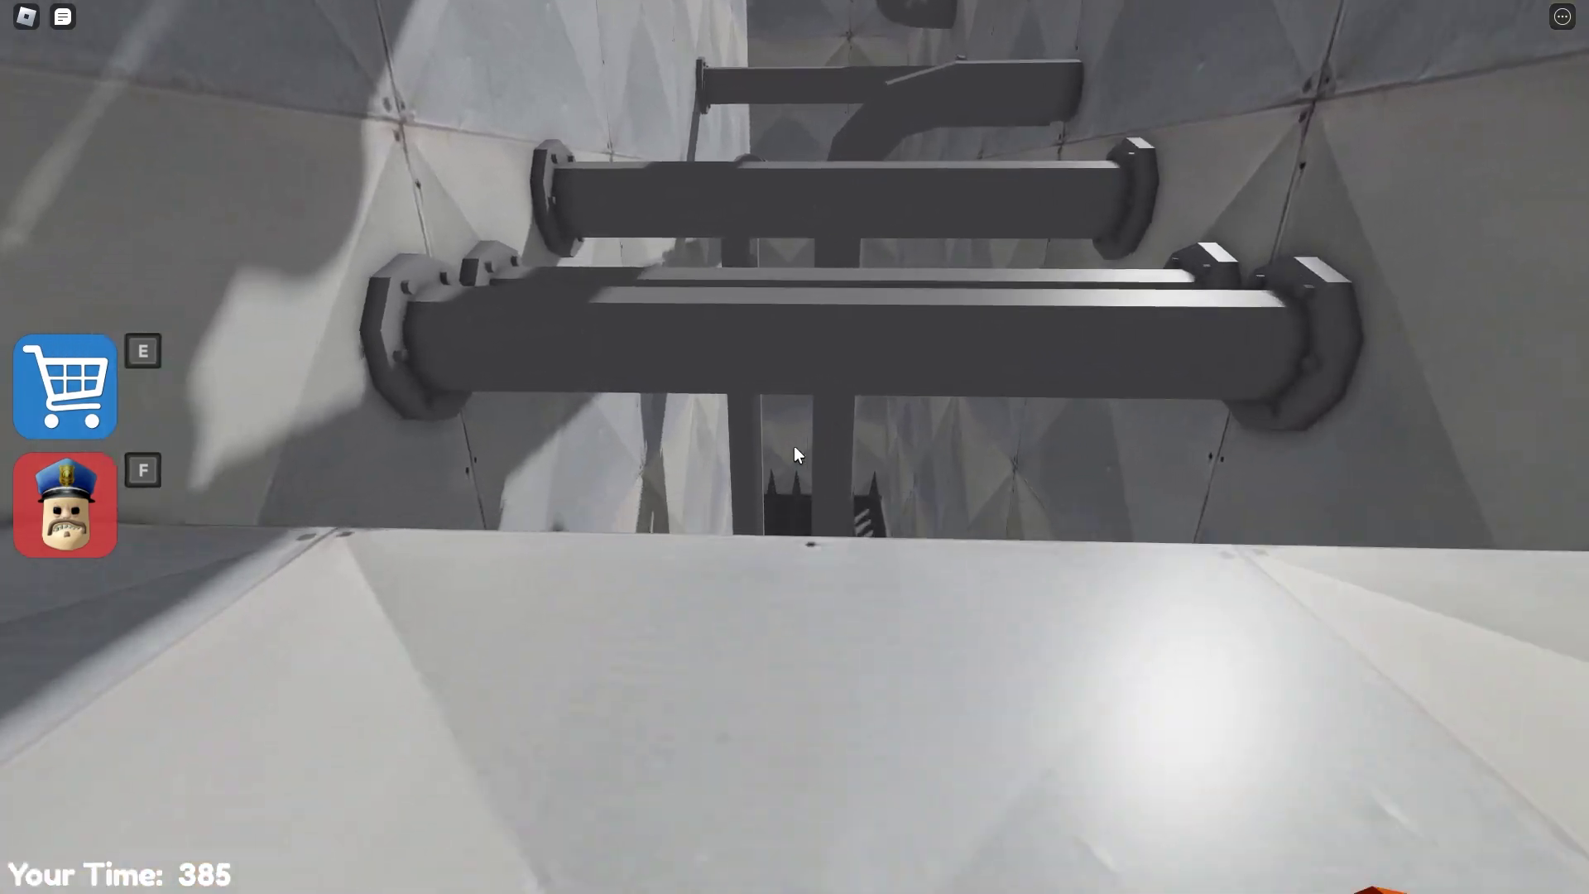
key(w)
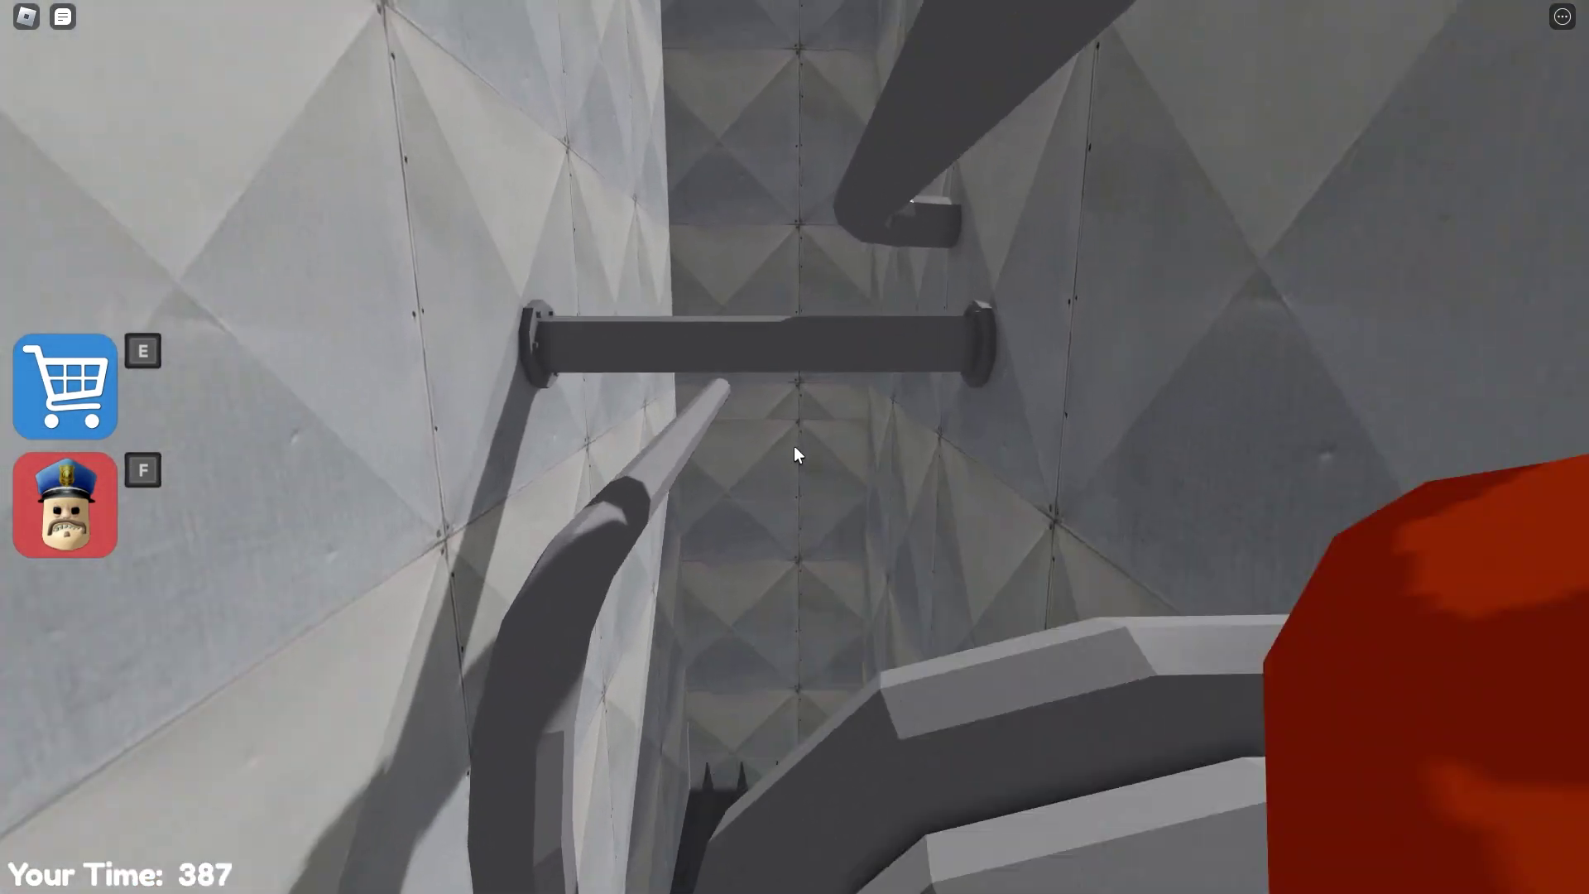
key(w)
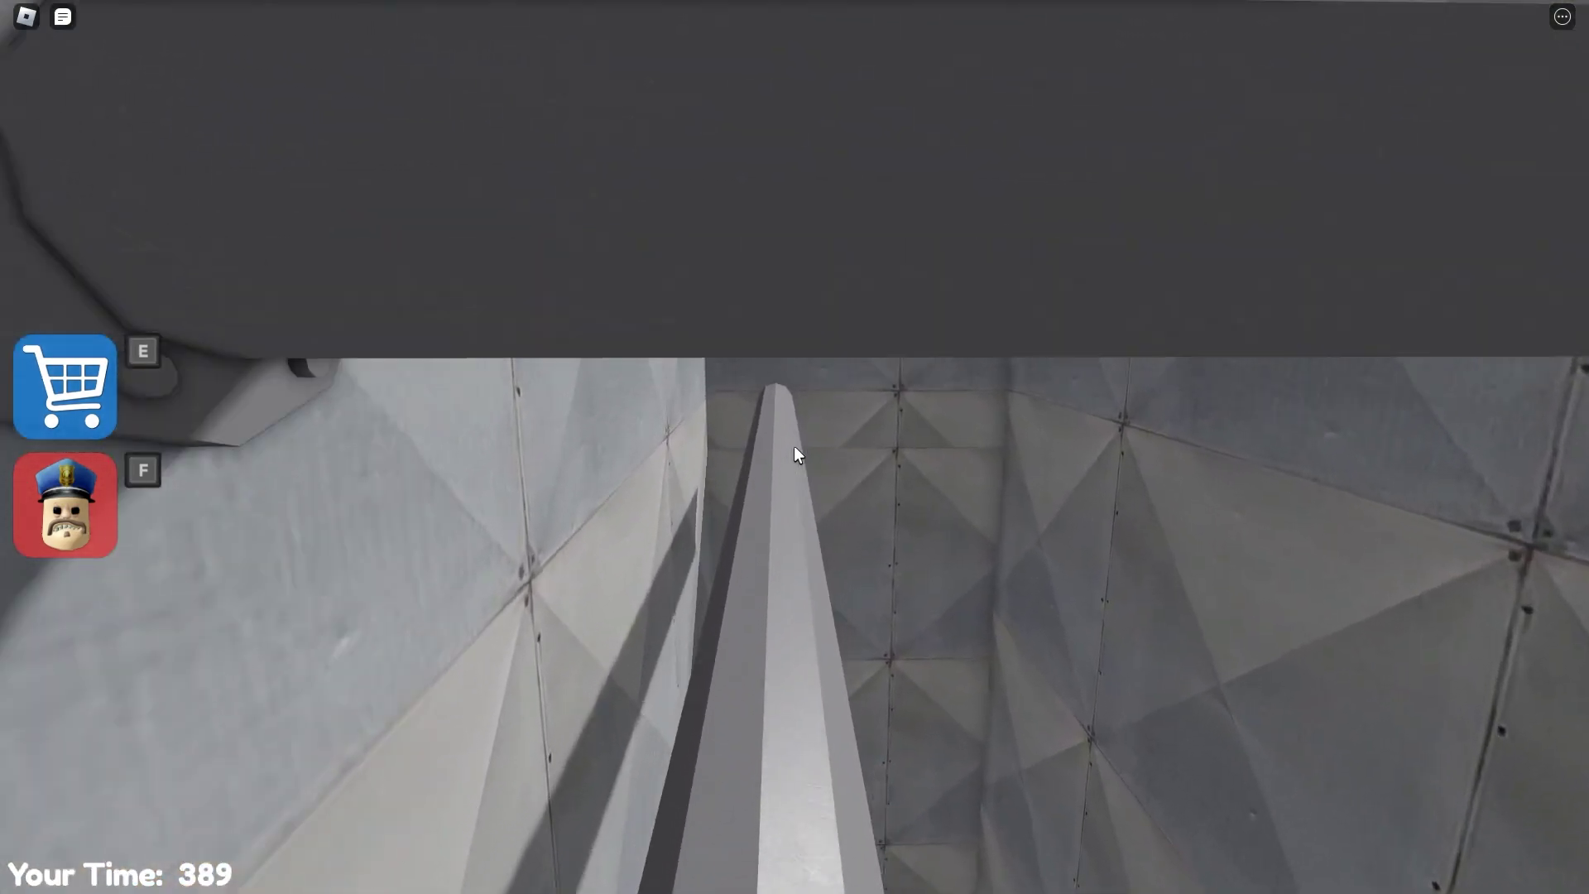
key(w)
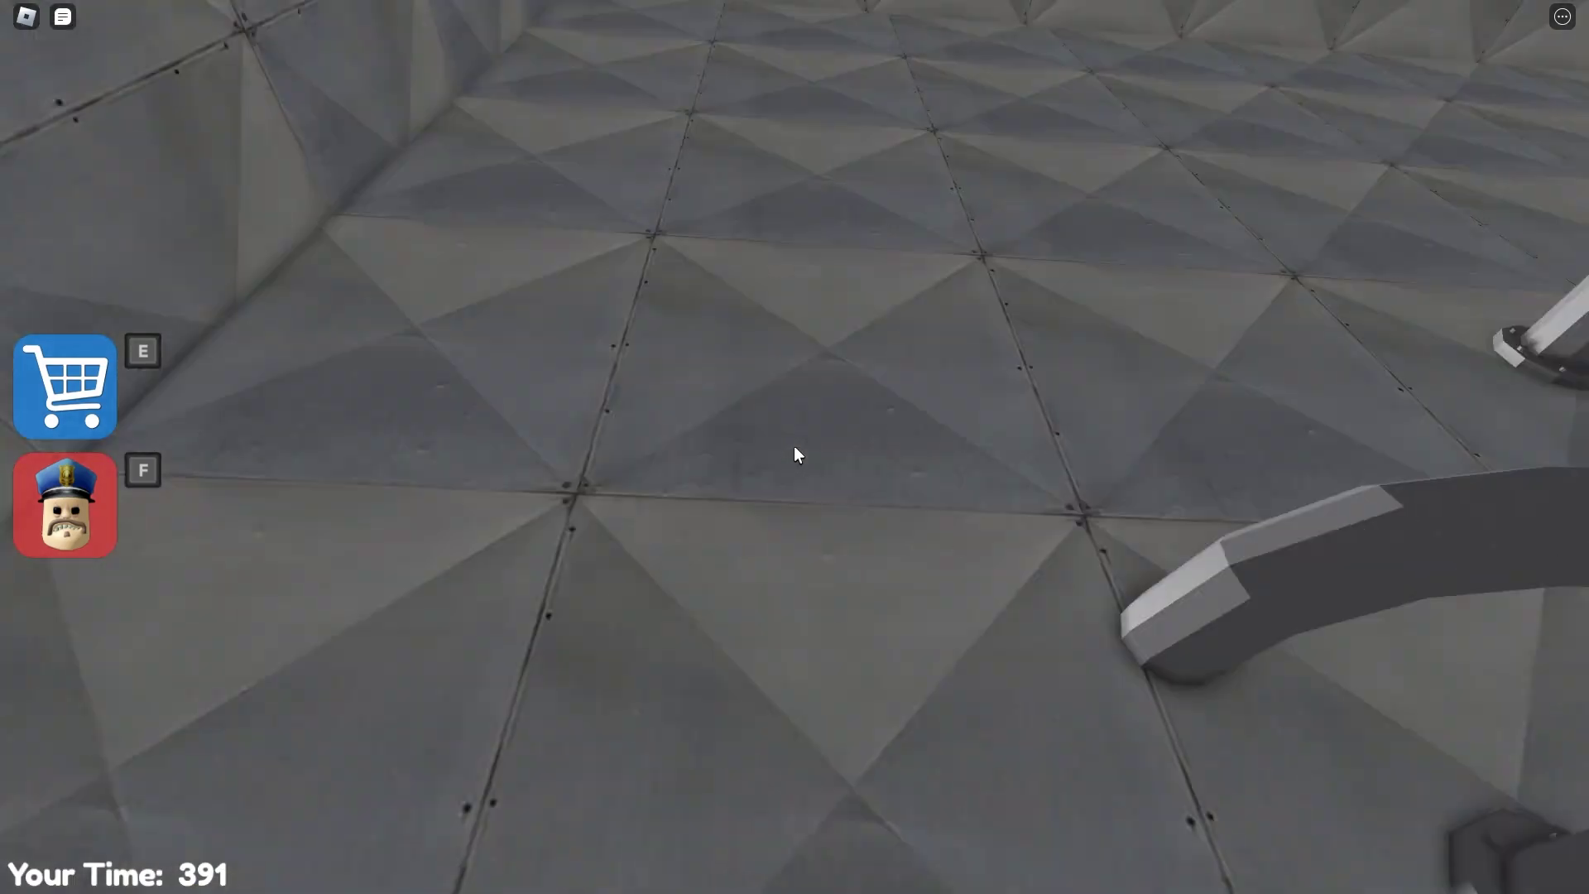
key(w)
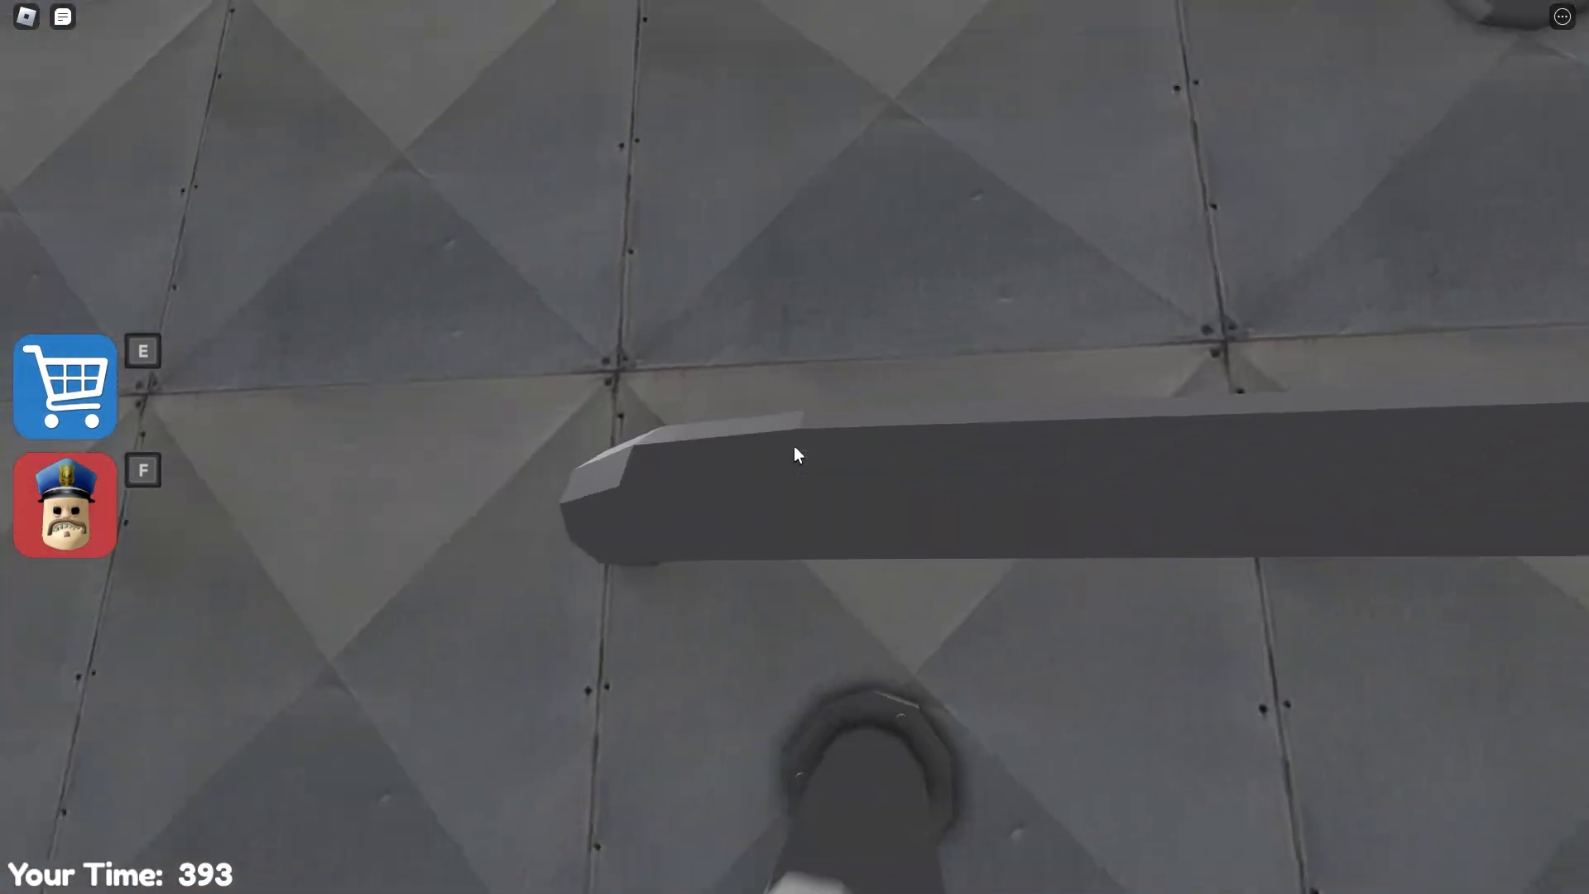
key(w)
key(w)
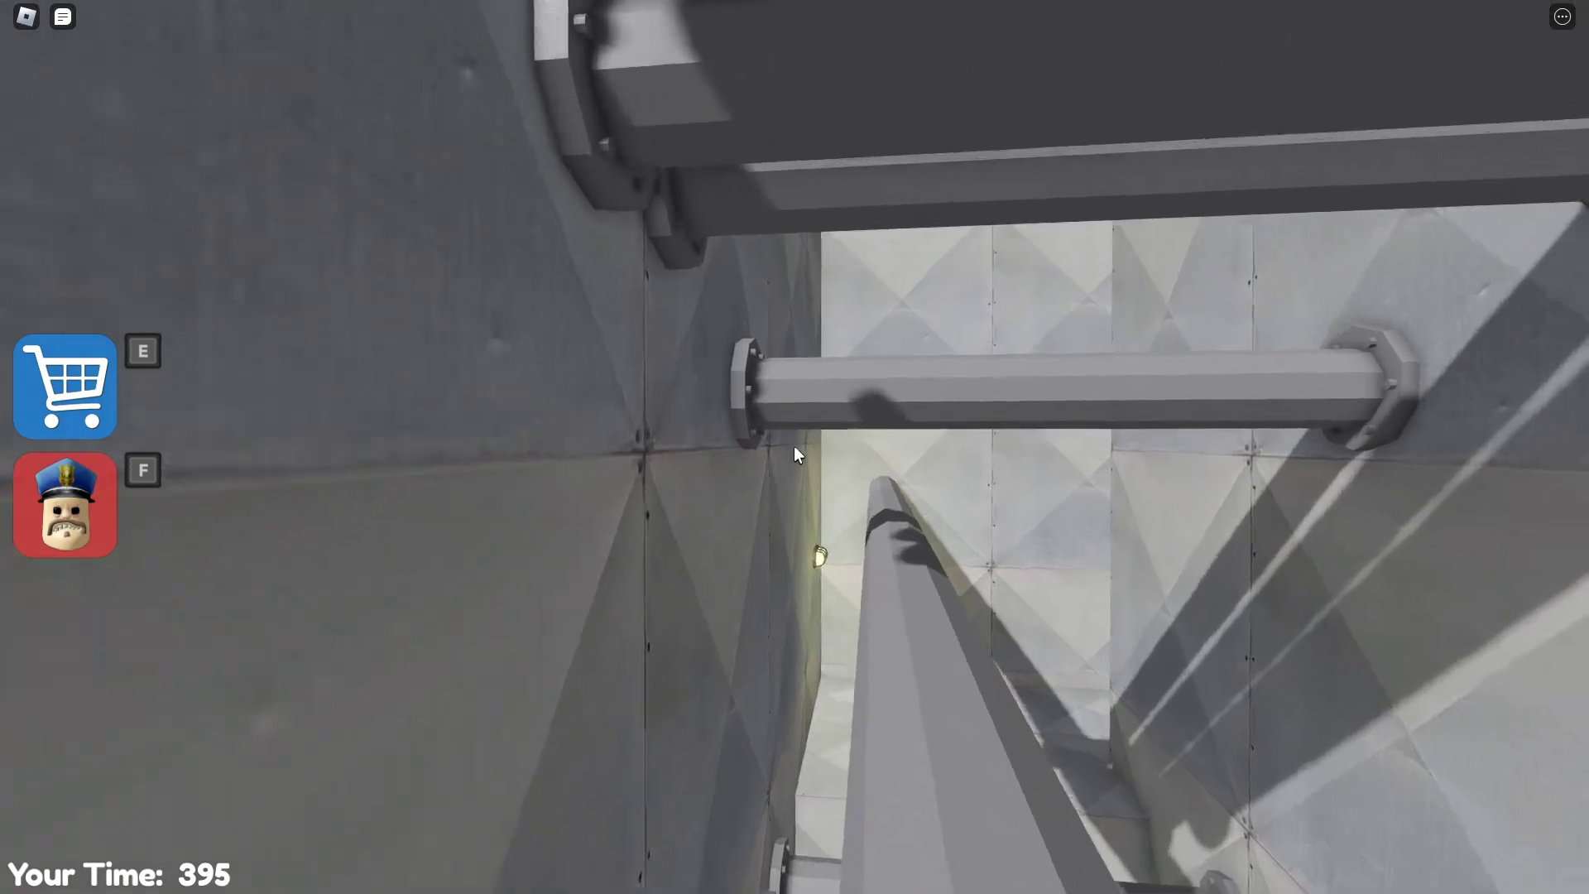
key(w)
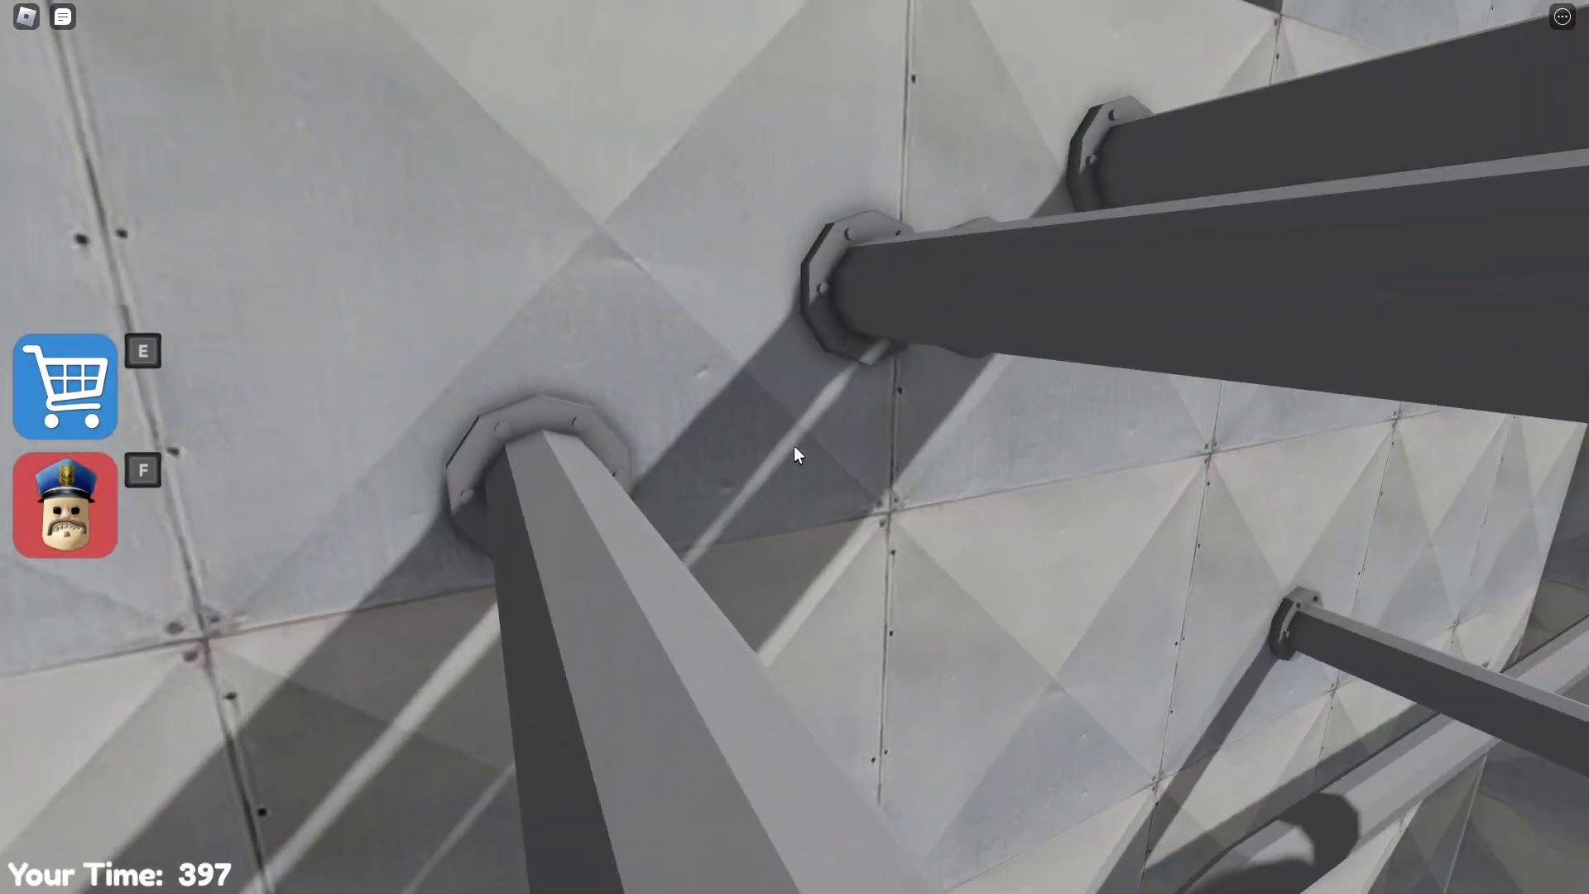
key(w)
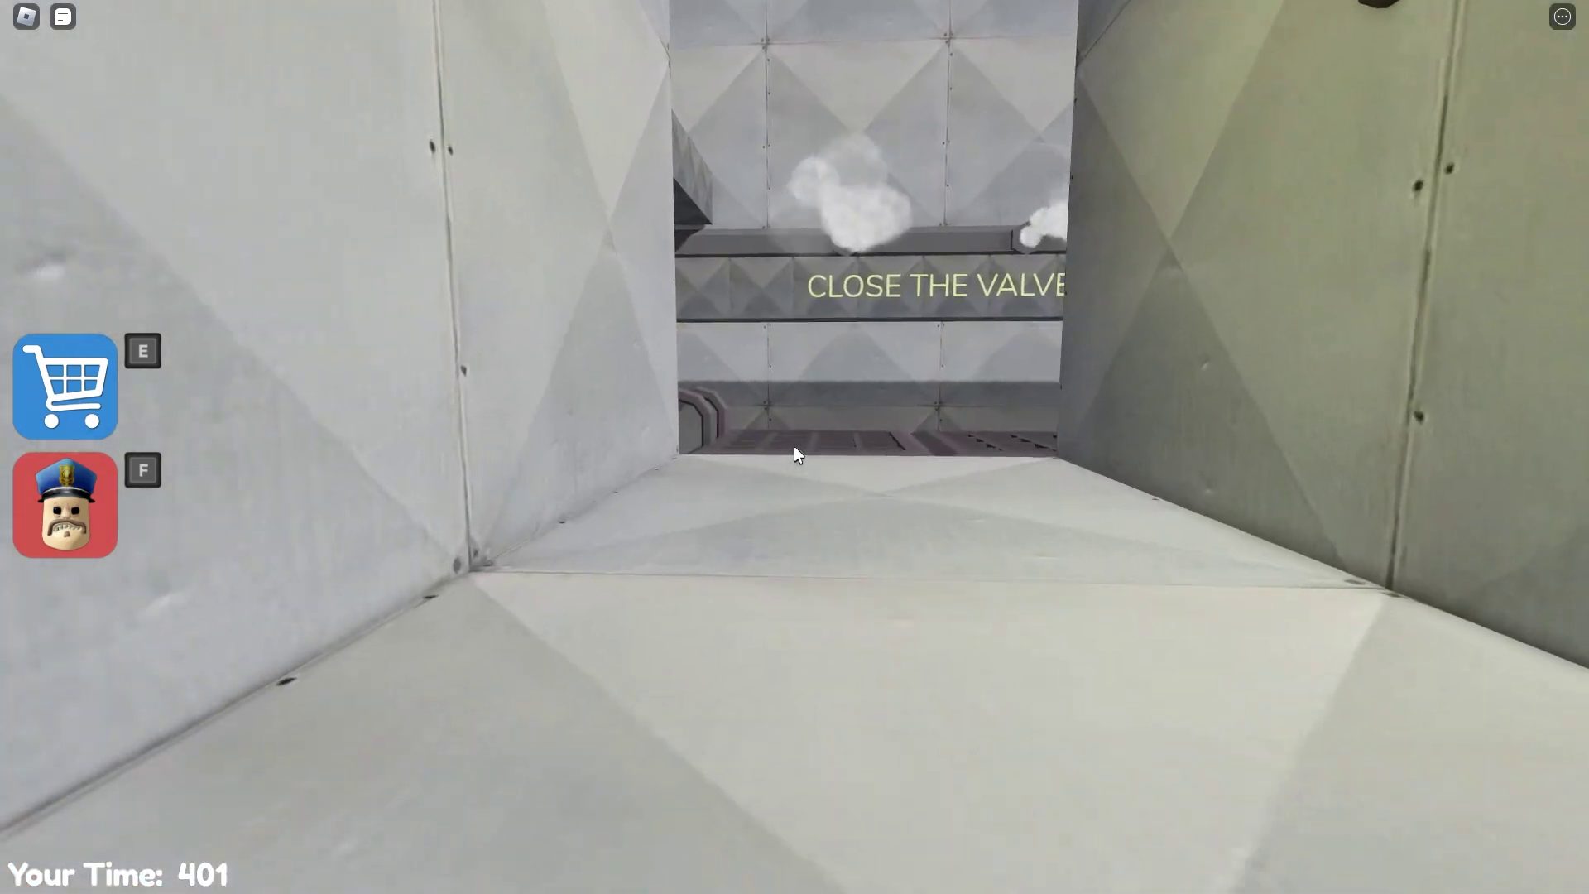
- Cross the grated area to the valves corridor and close the red valve
key(w)
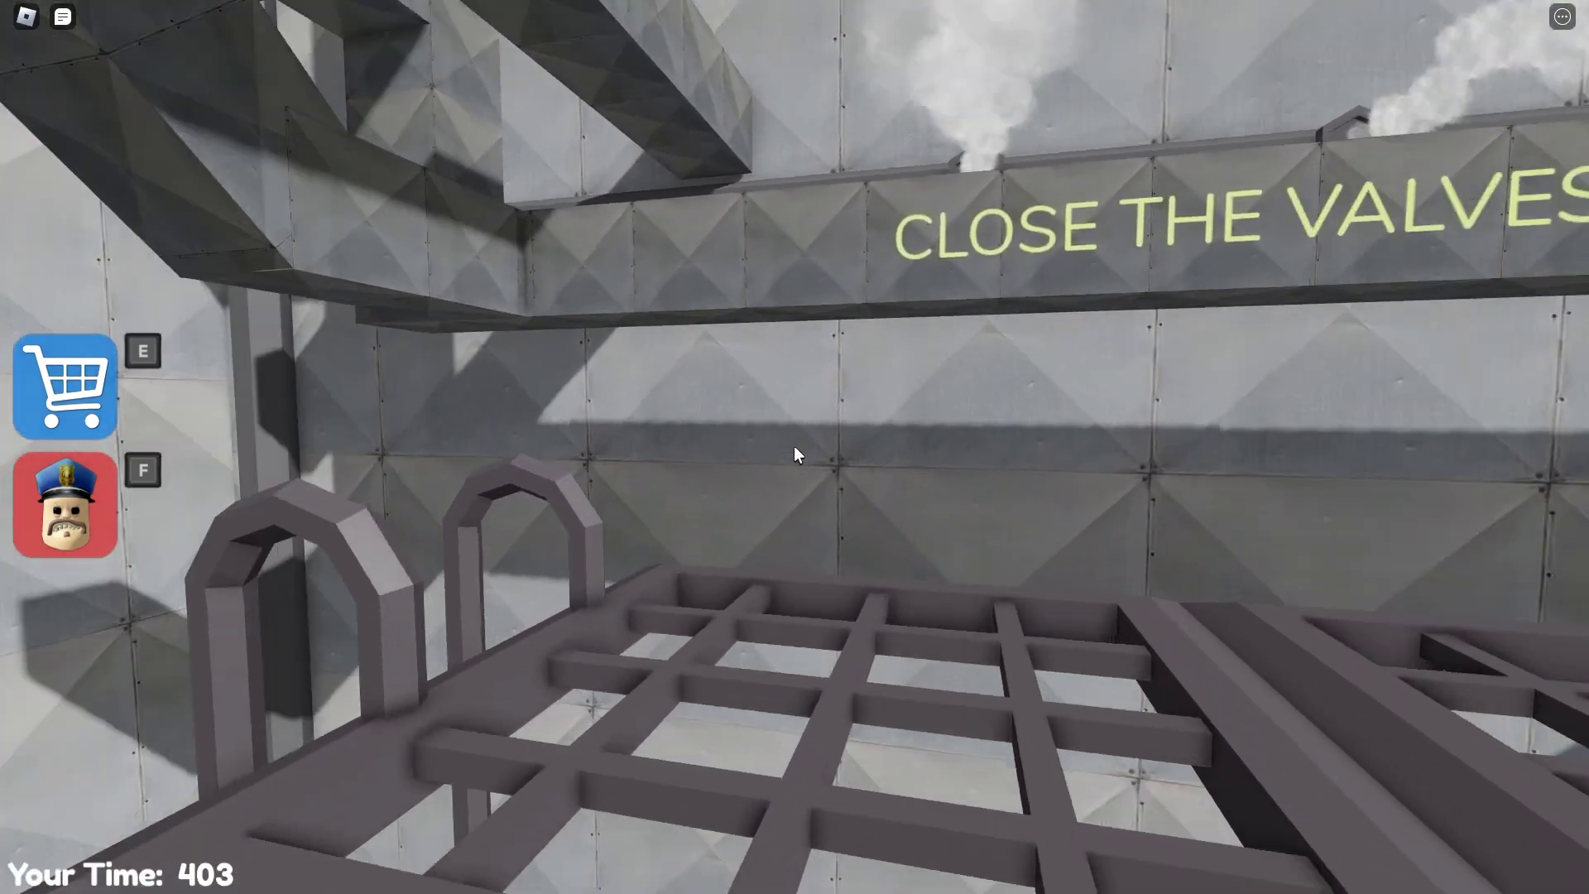
key(w)
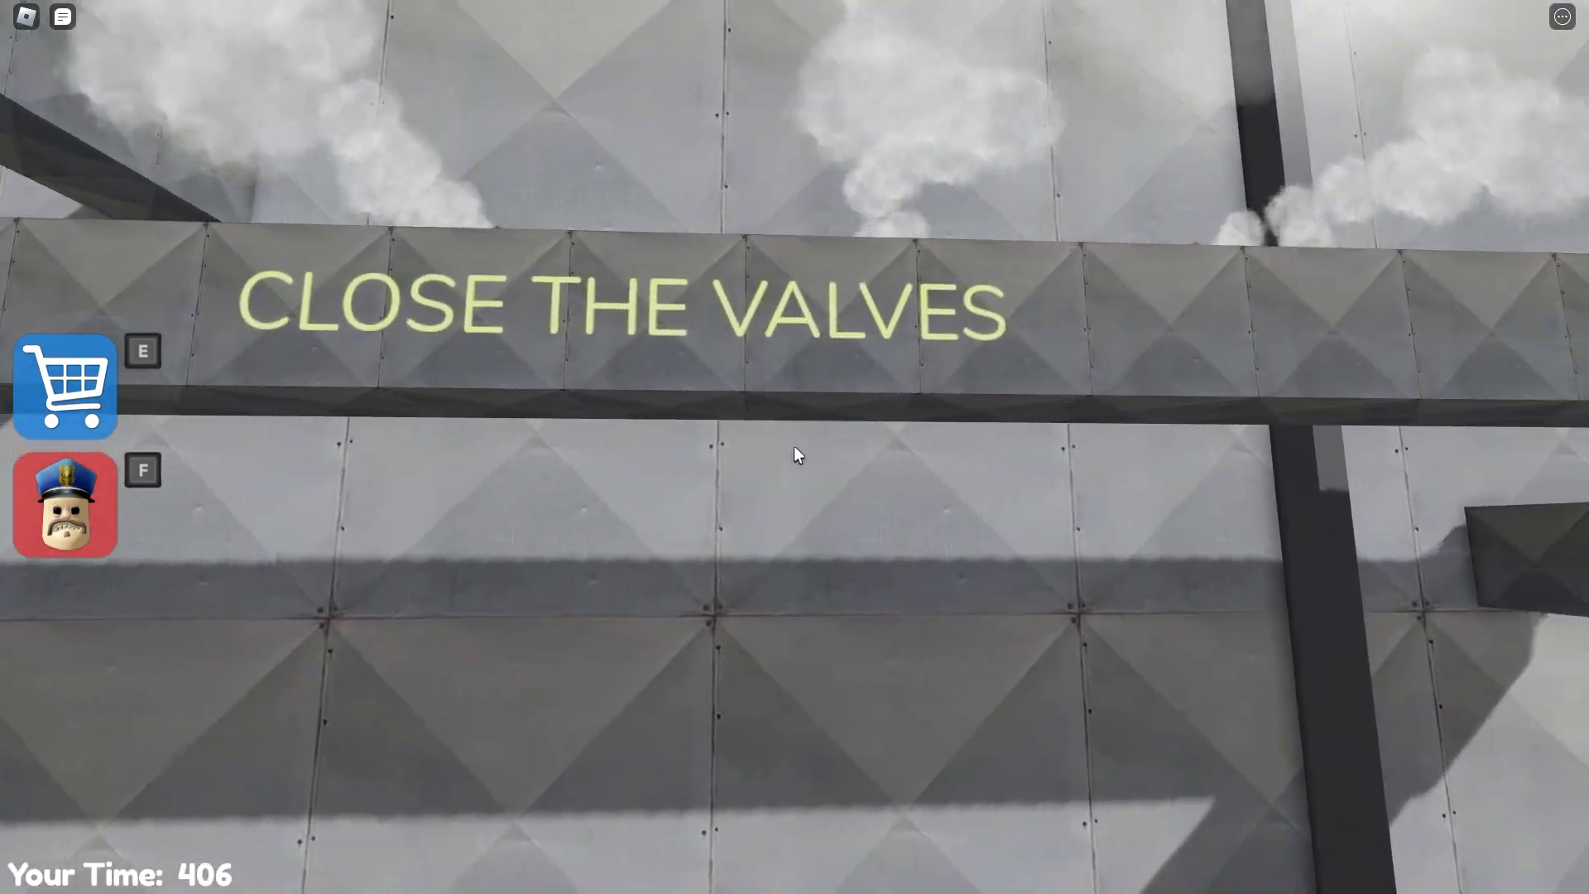
key(w)
key(w)
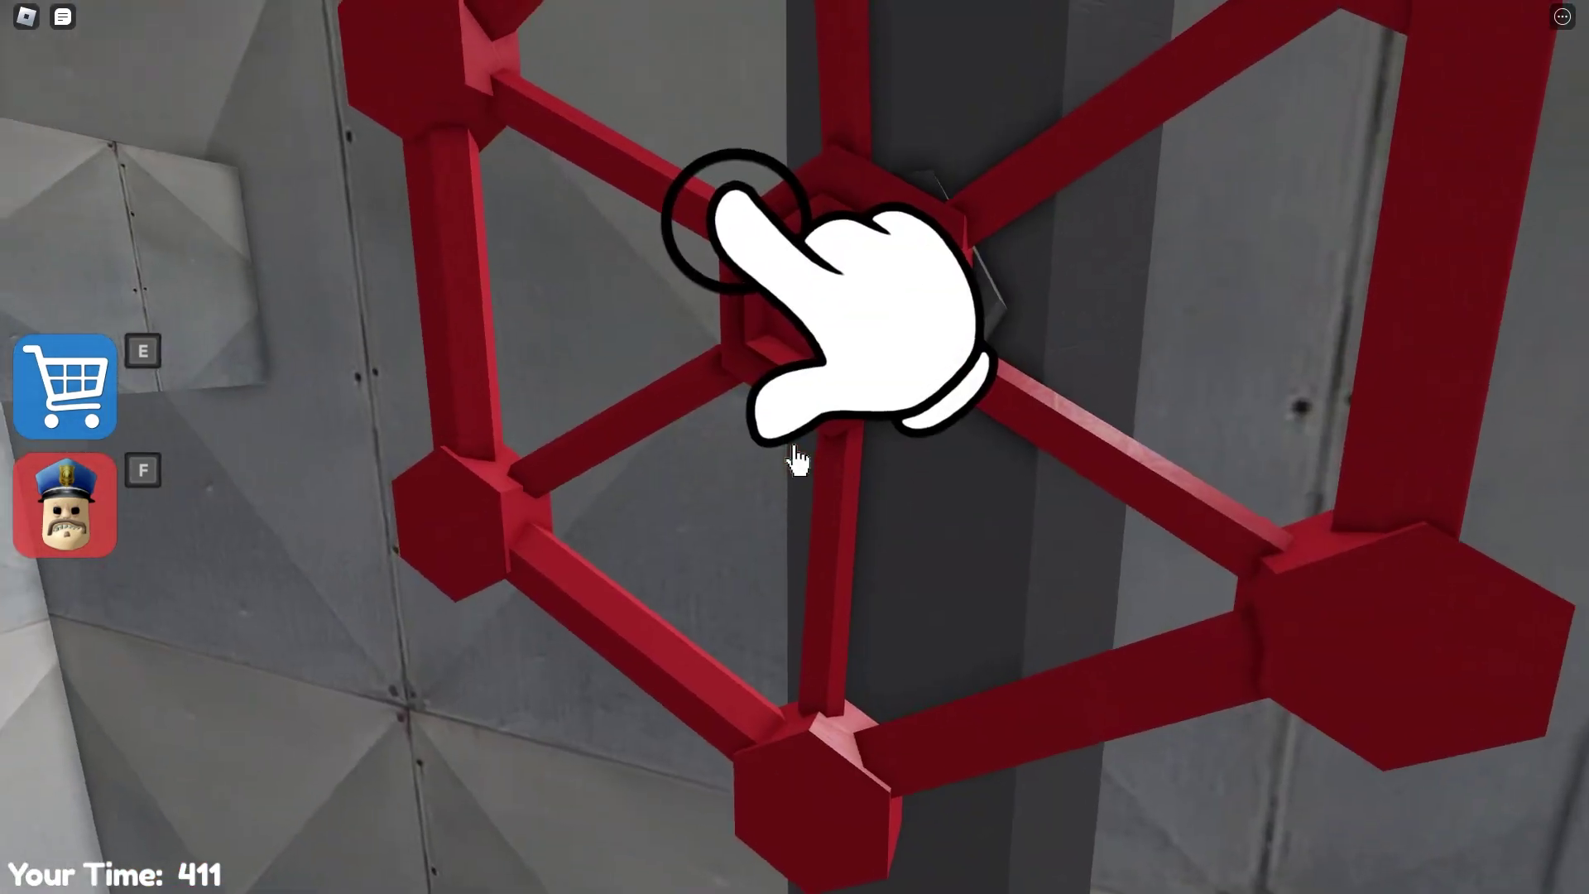
click(794, 450)
- Climb the grated walkways up the shaft toward the next ladder
key(w)
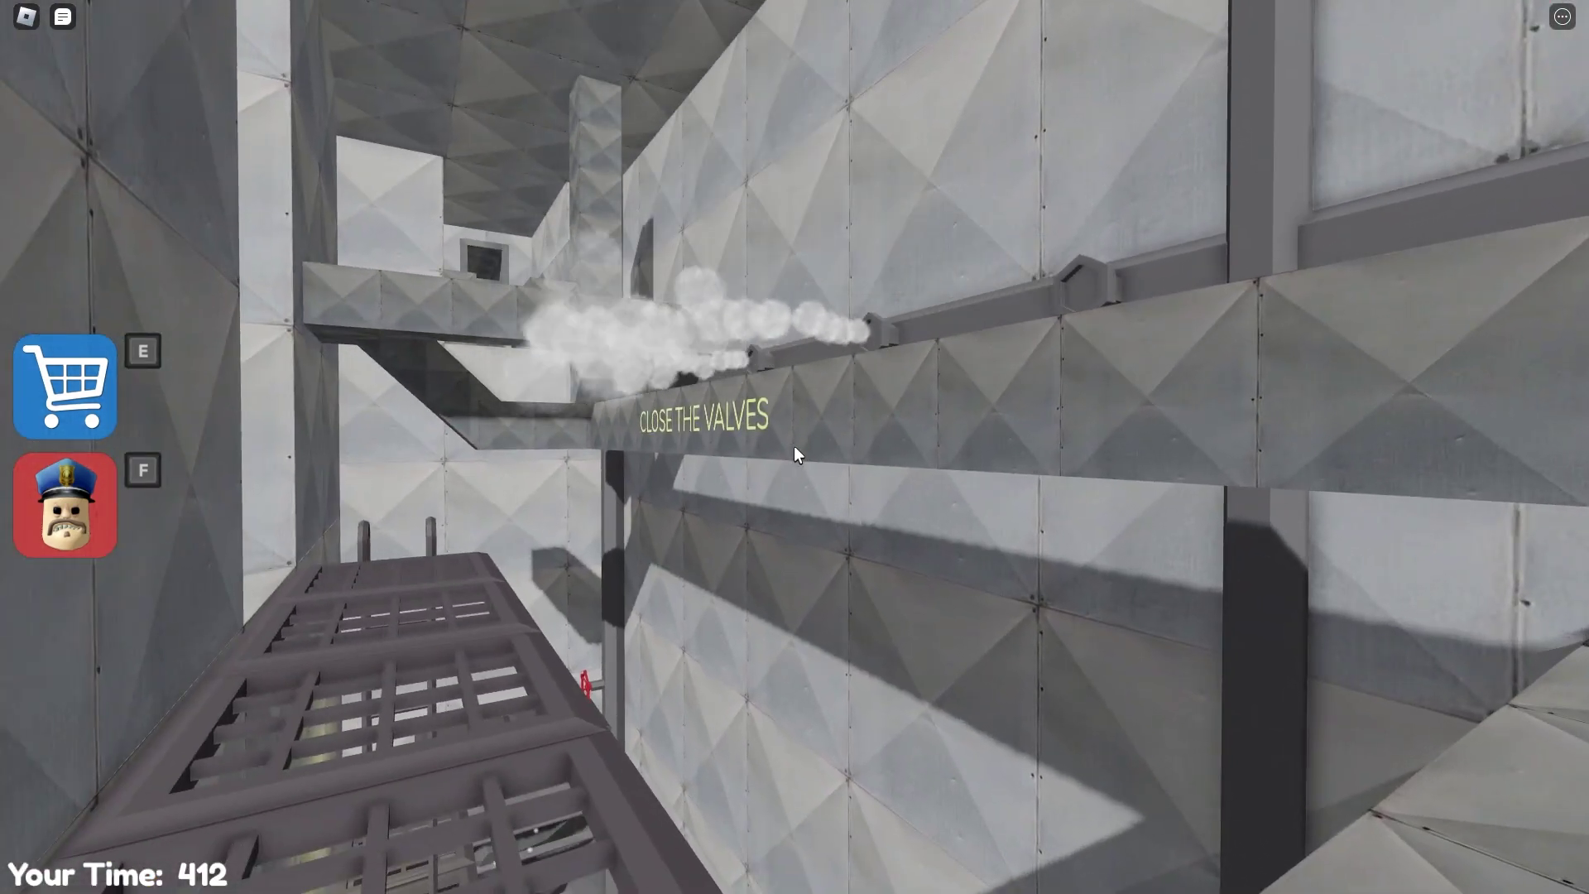
key(a)
key(w)
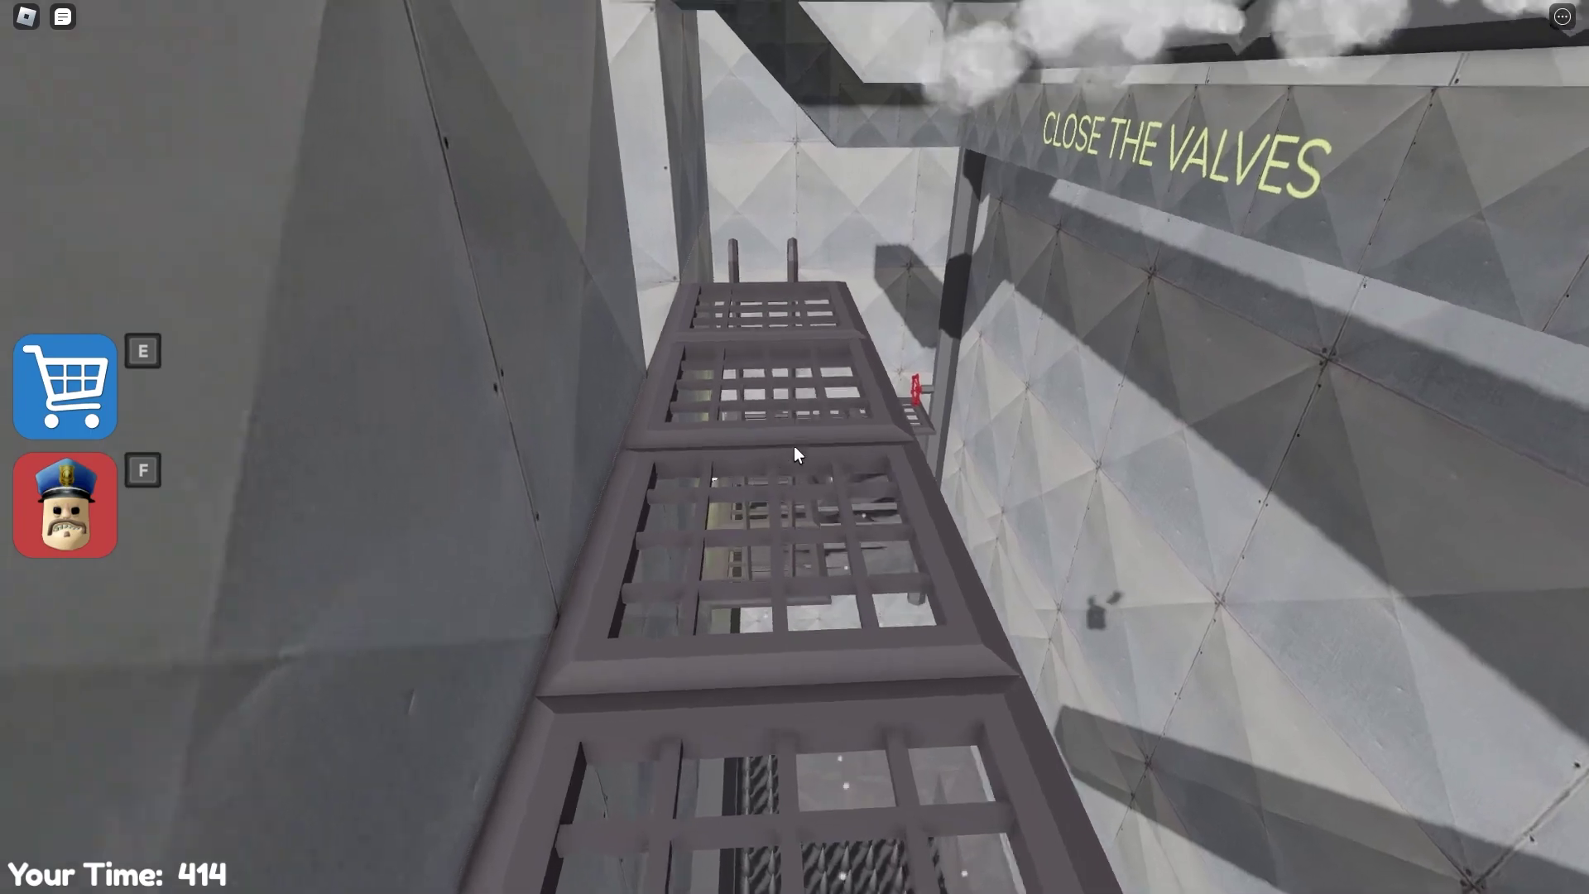
key(w)
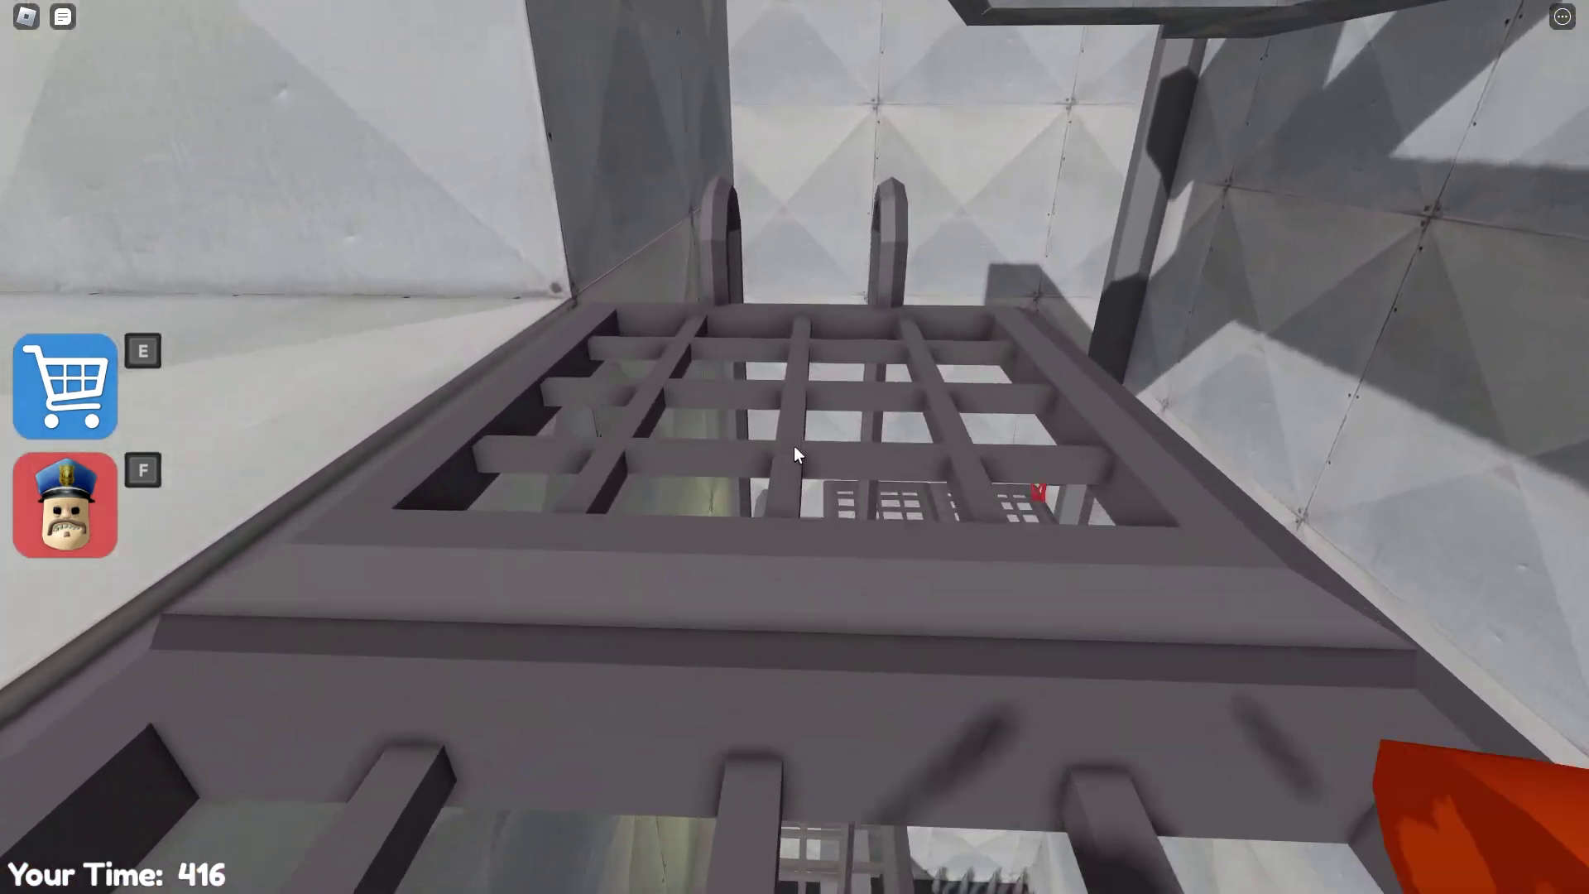
key(w)
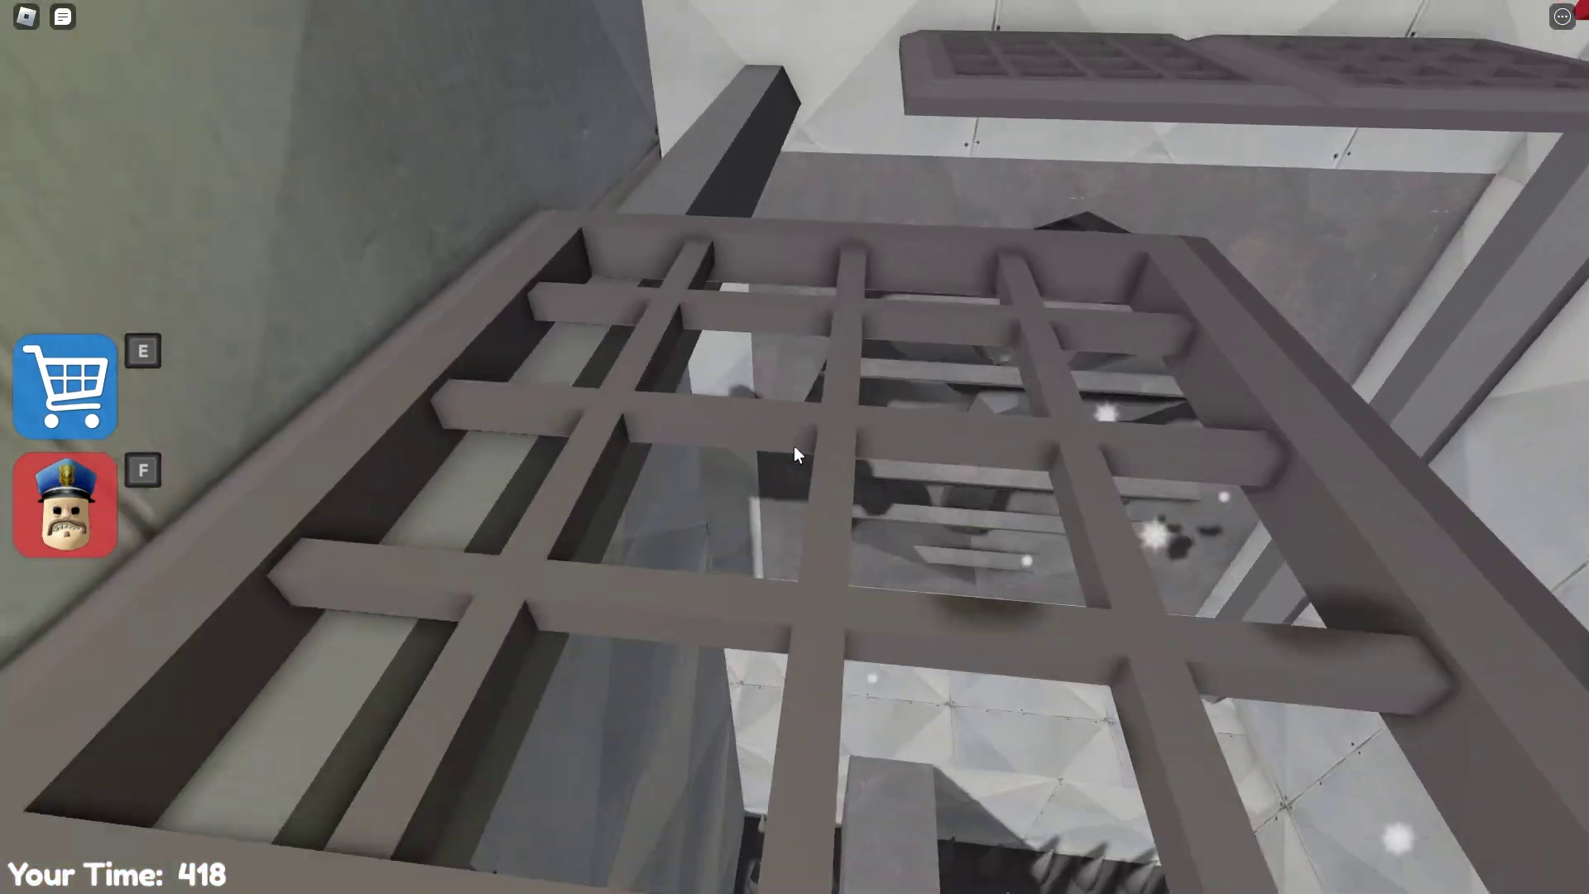
key(w)
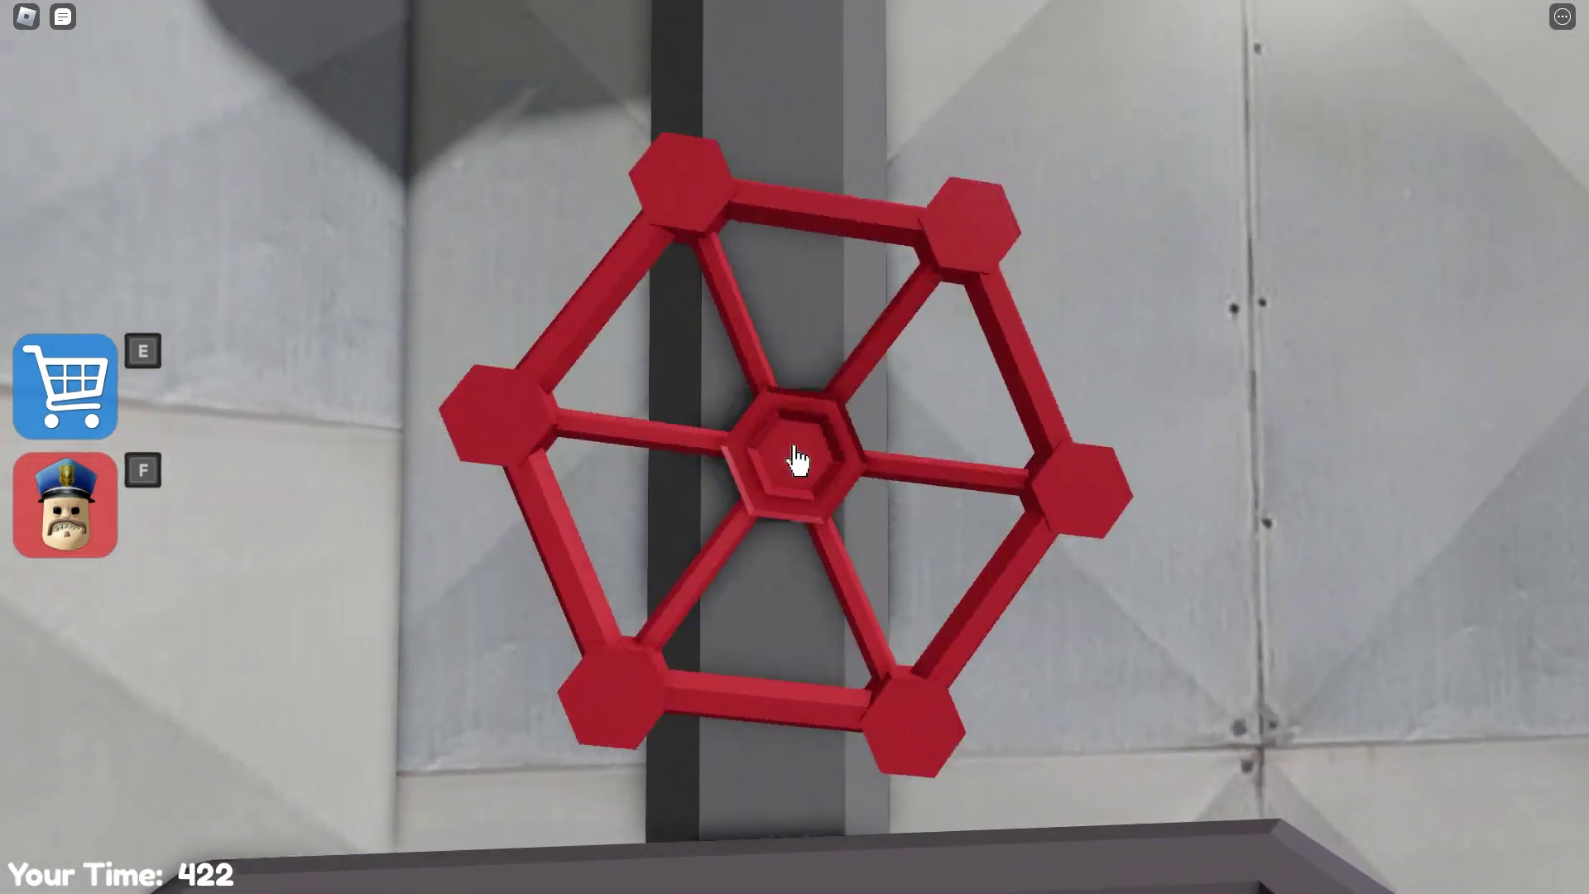
click(797, 460)
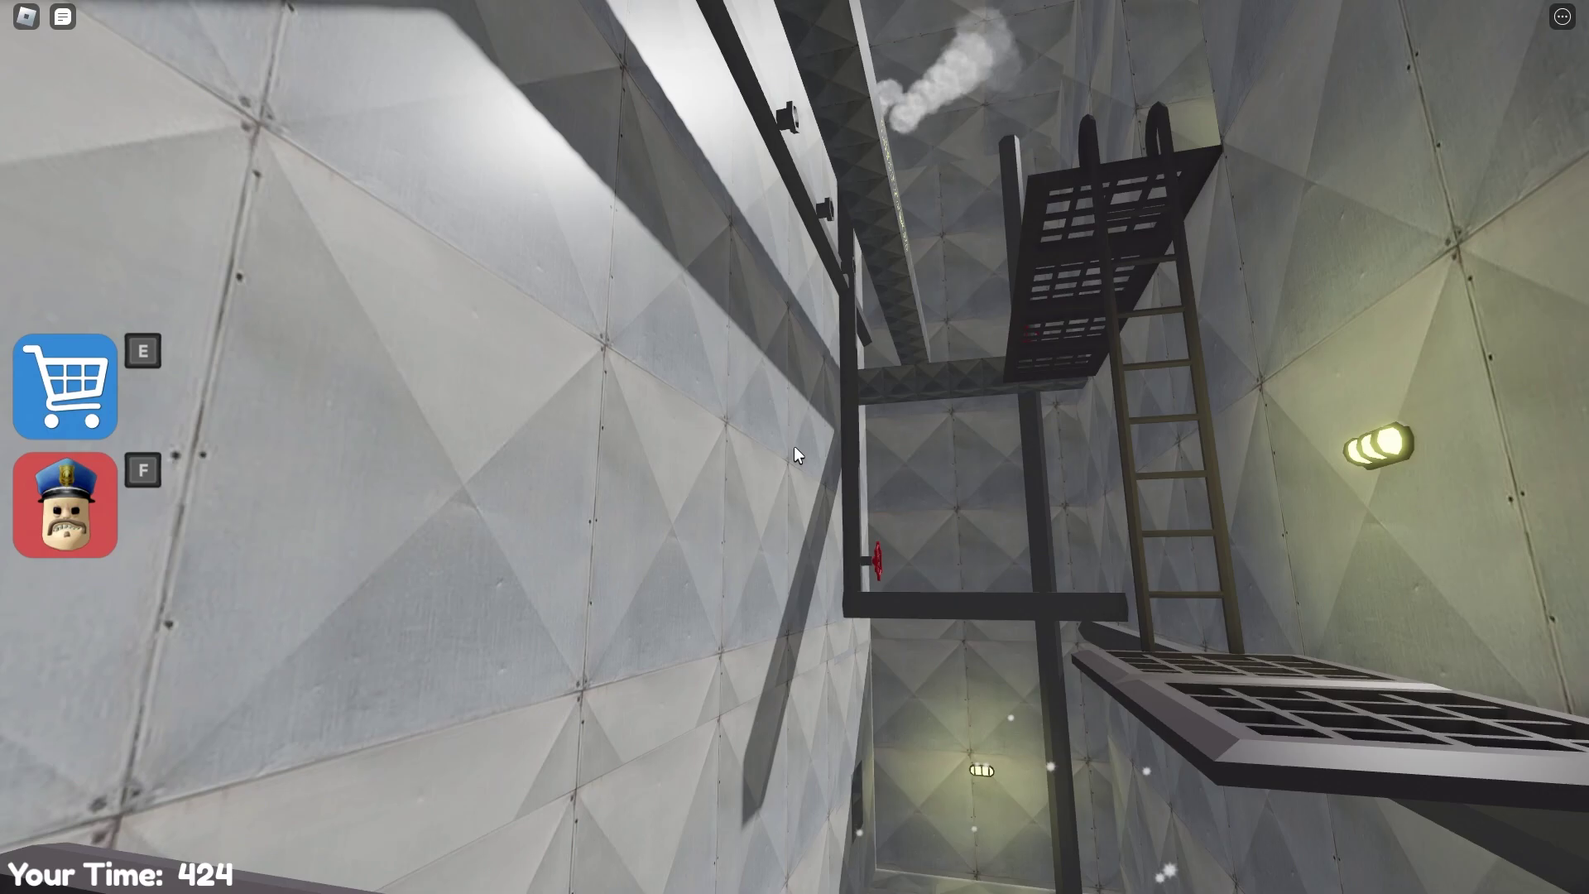
key(w)
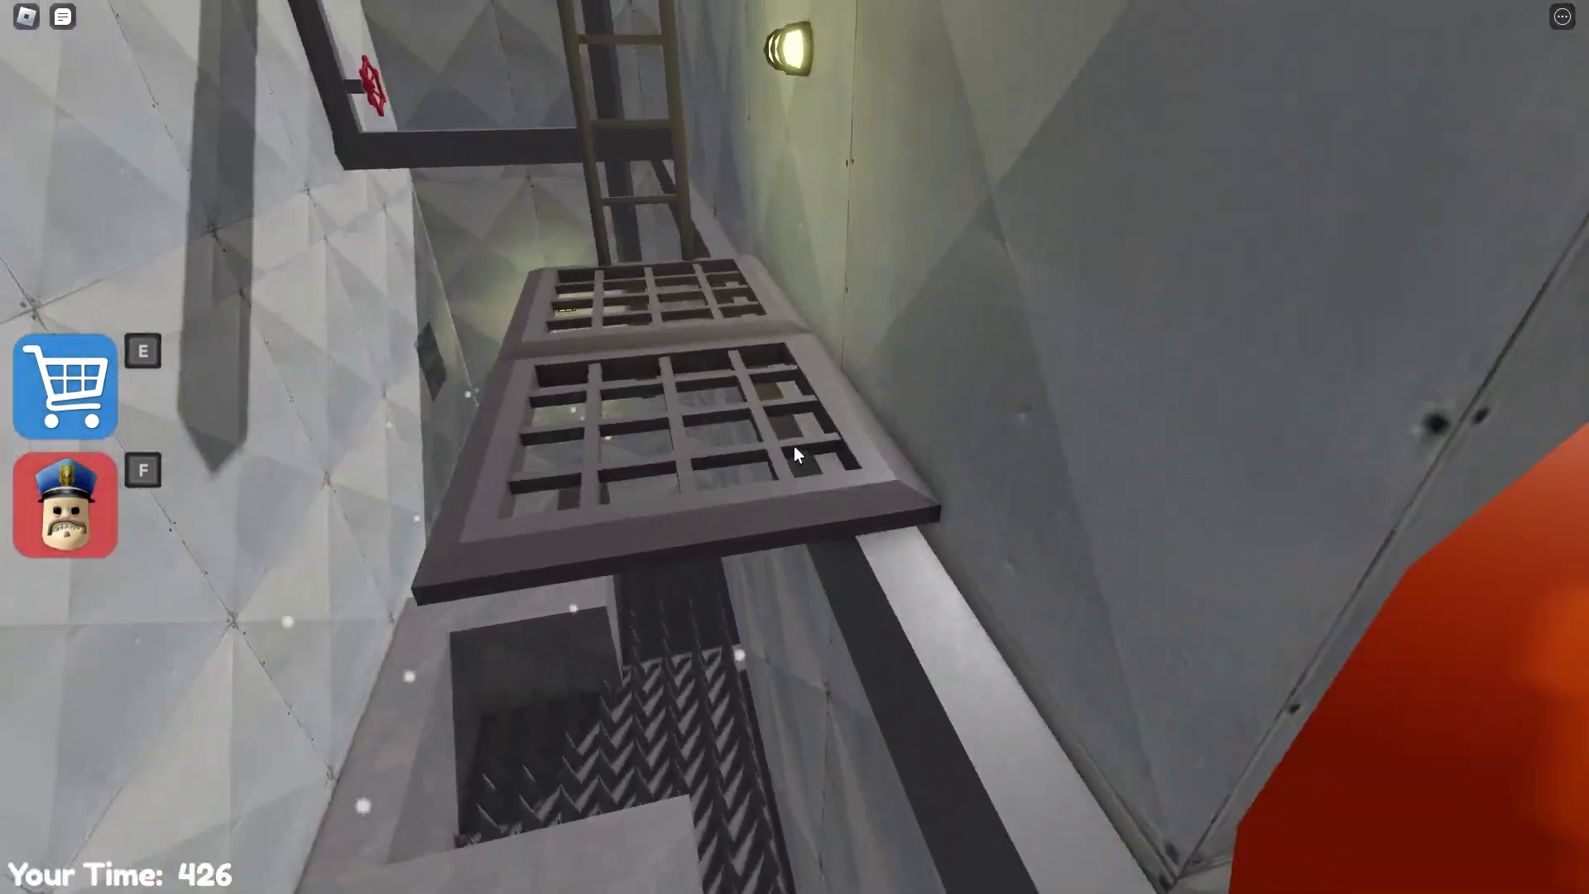
key(w)
key(w)
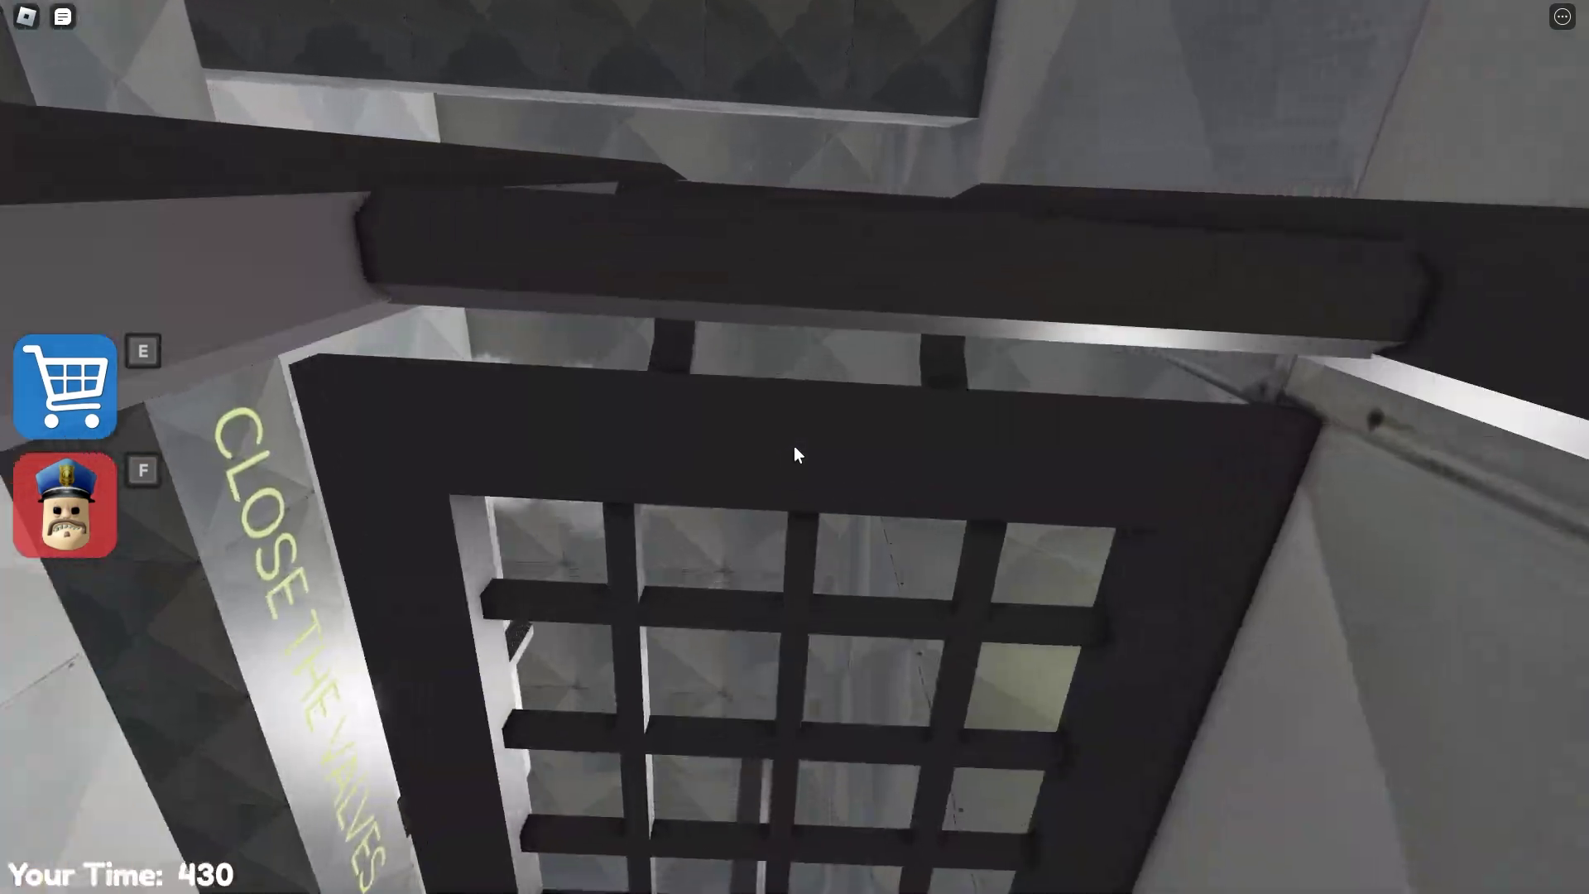
key(w)
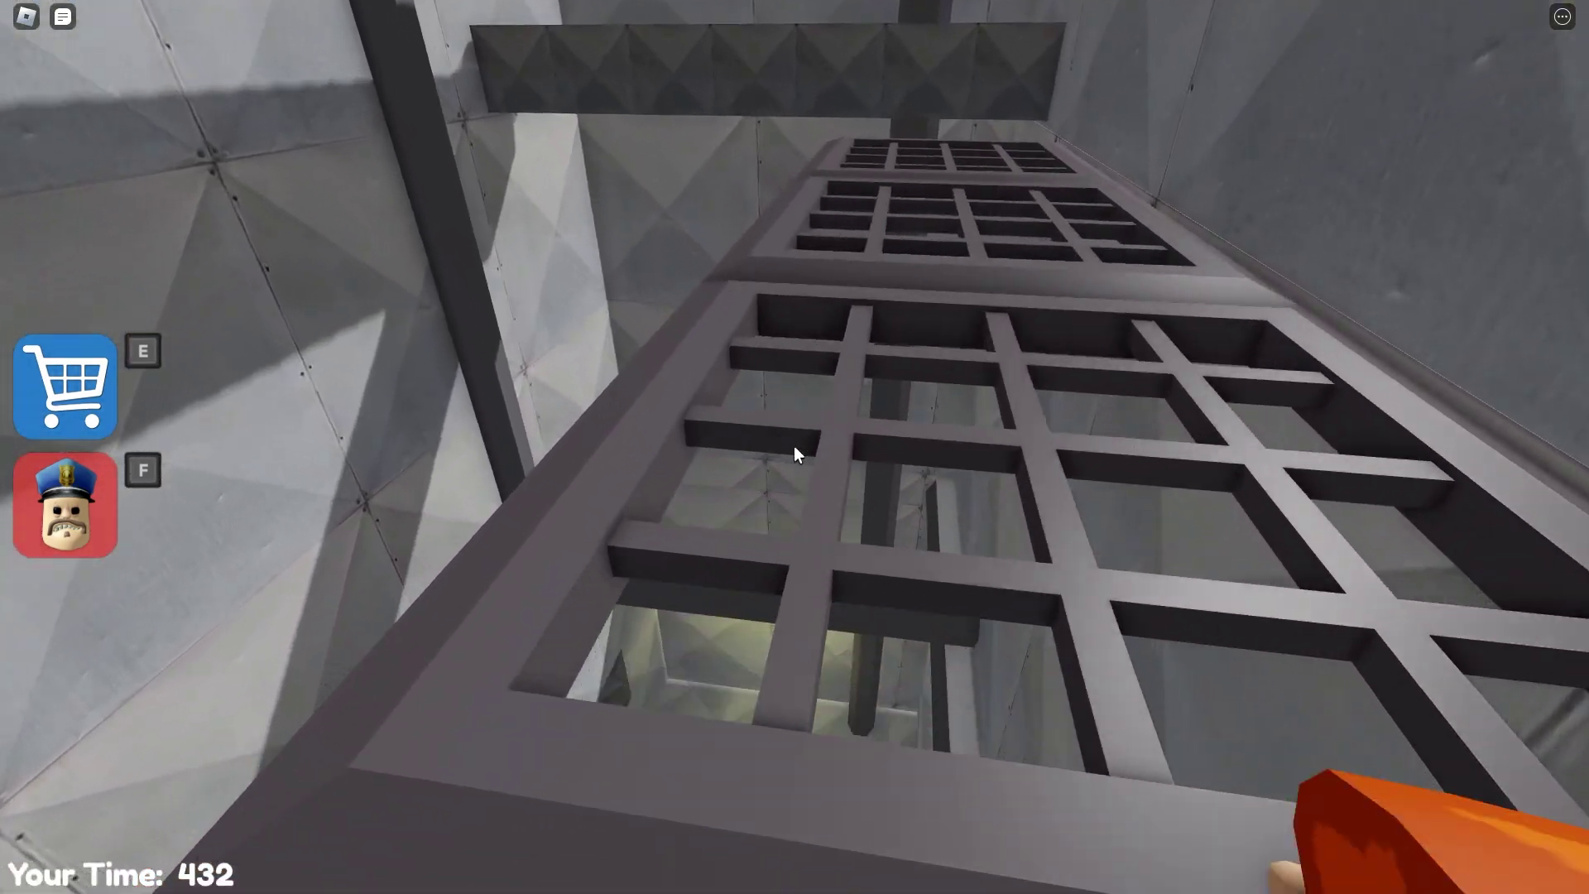
key(w)
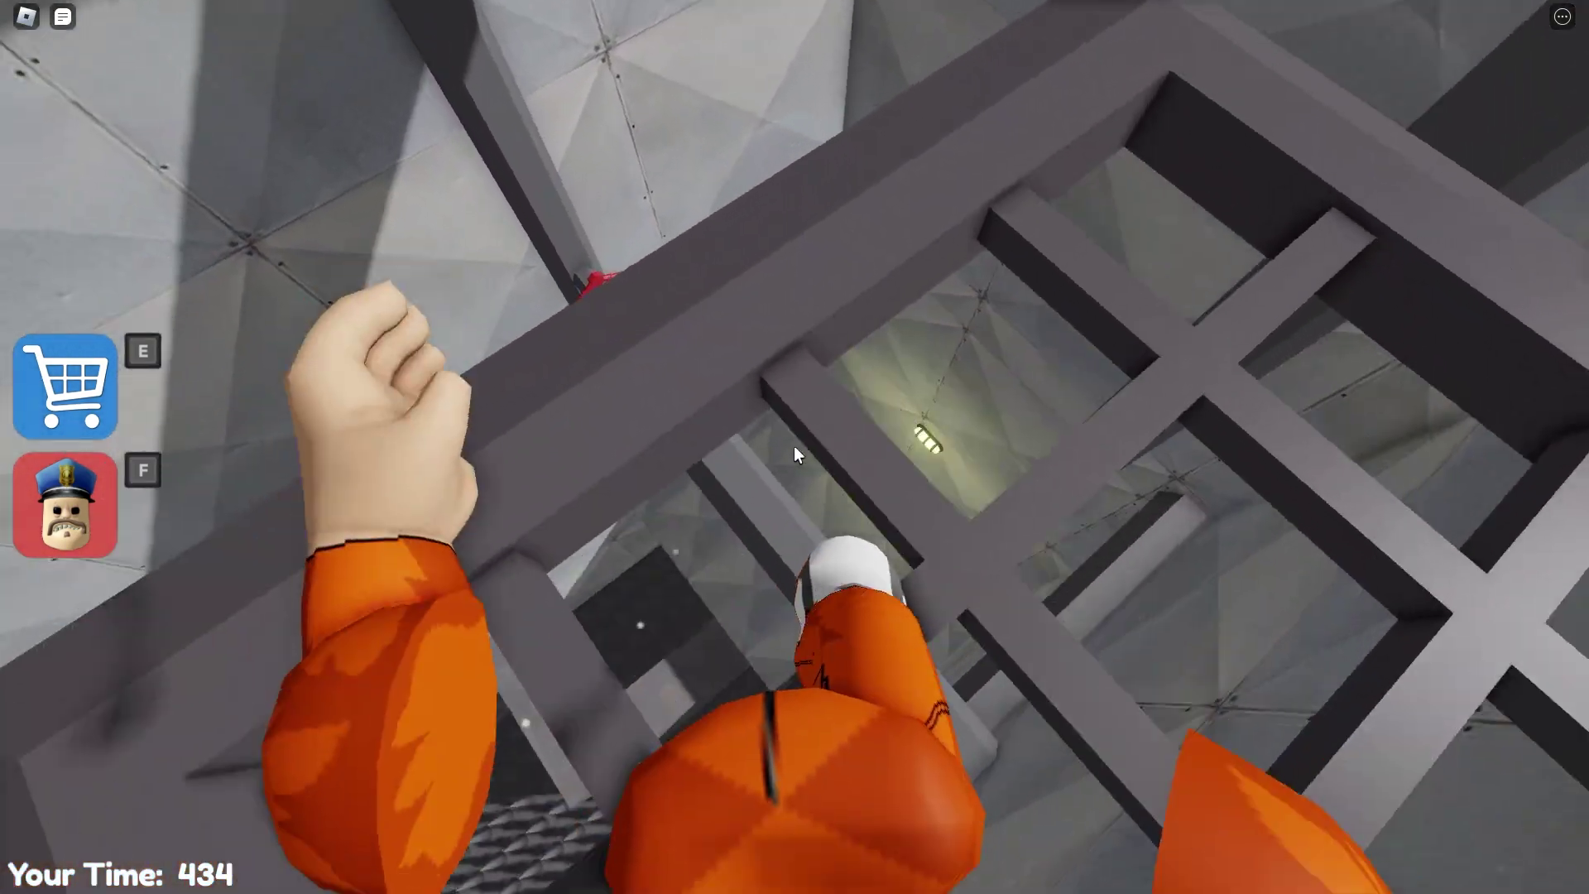
- Climb under the beams along the ladder to the upper valve, now showing a checkmark
key(w)
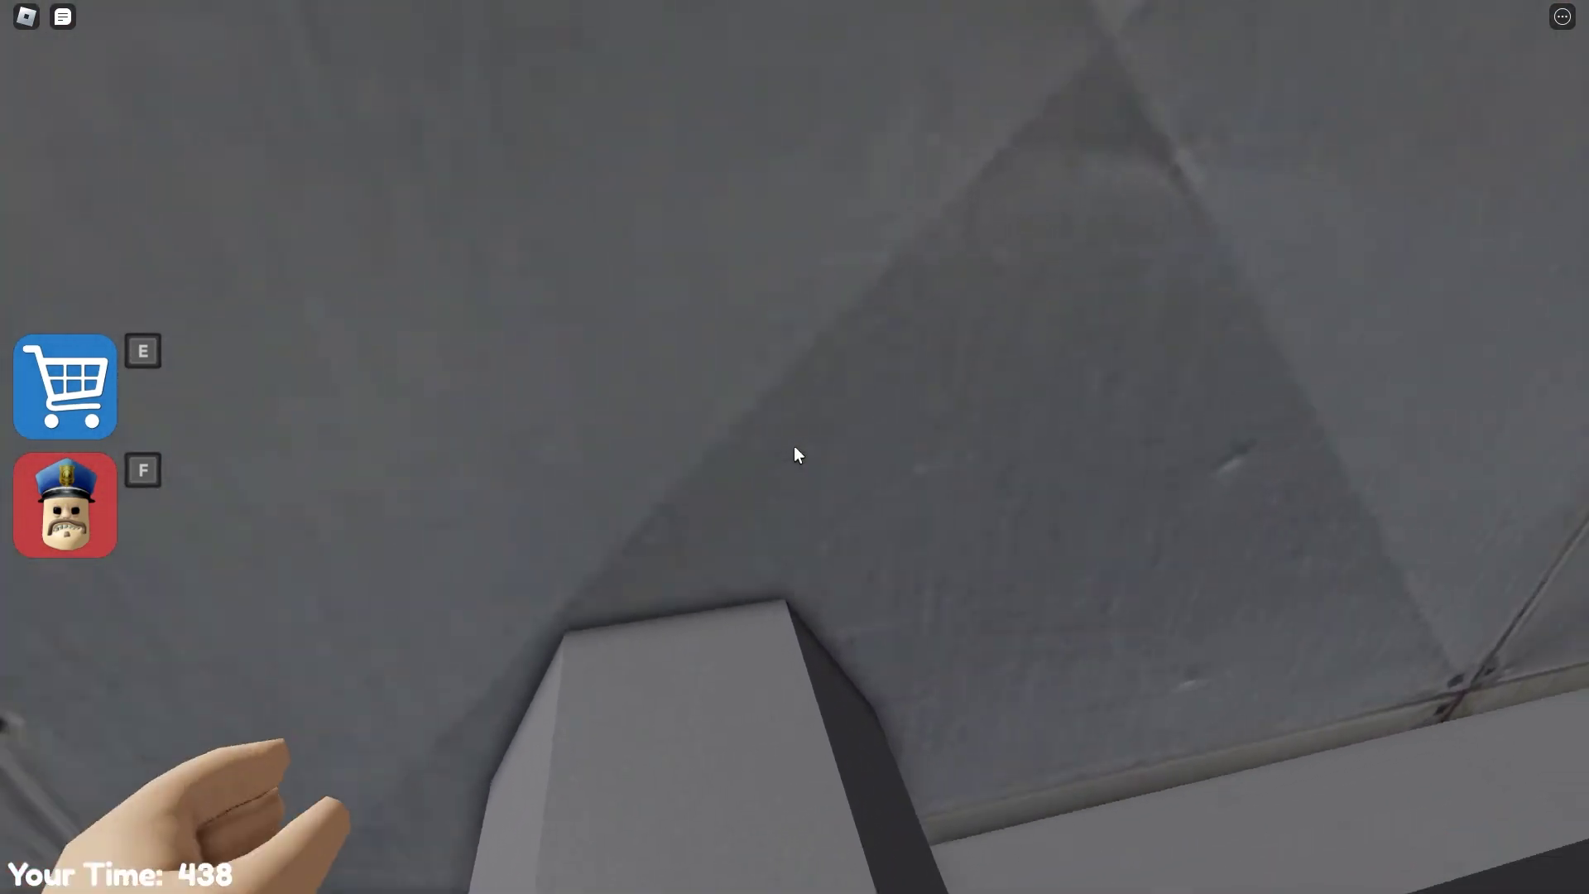
key(w)
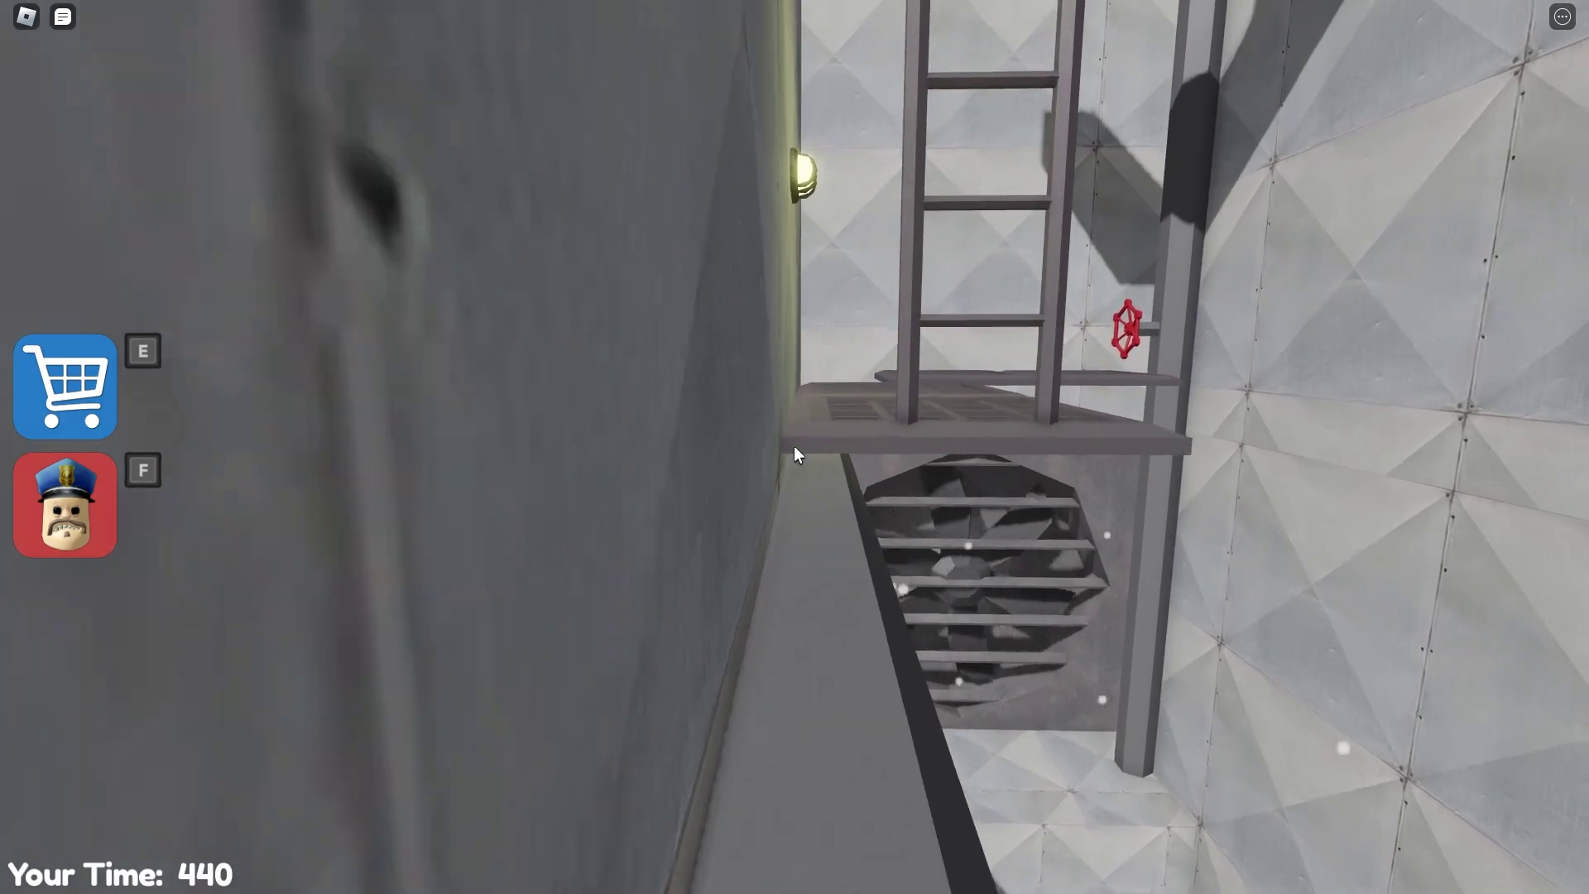
key(w)
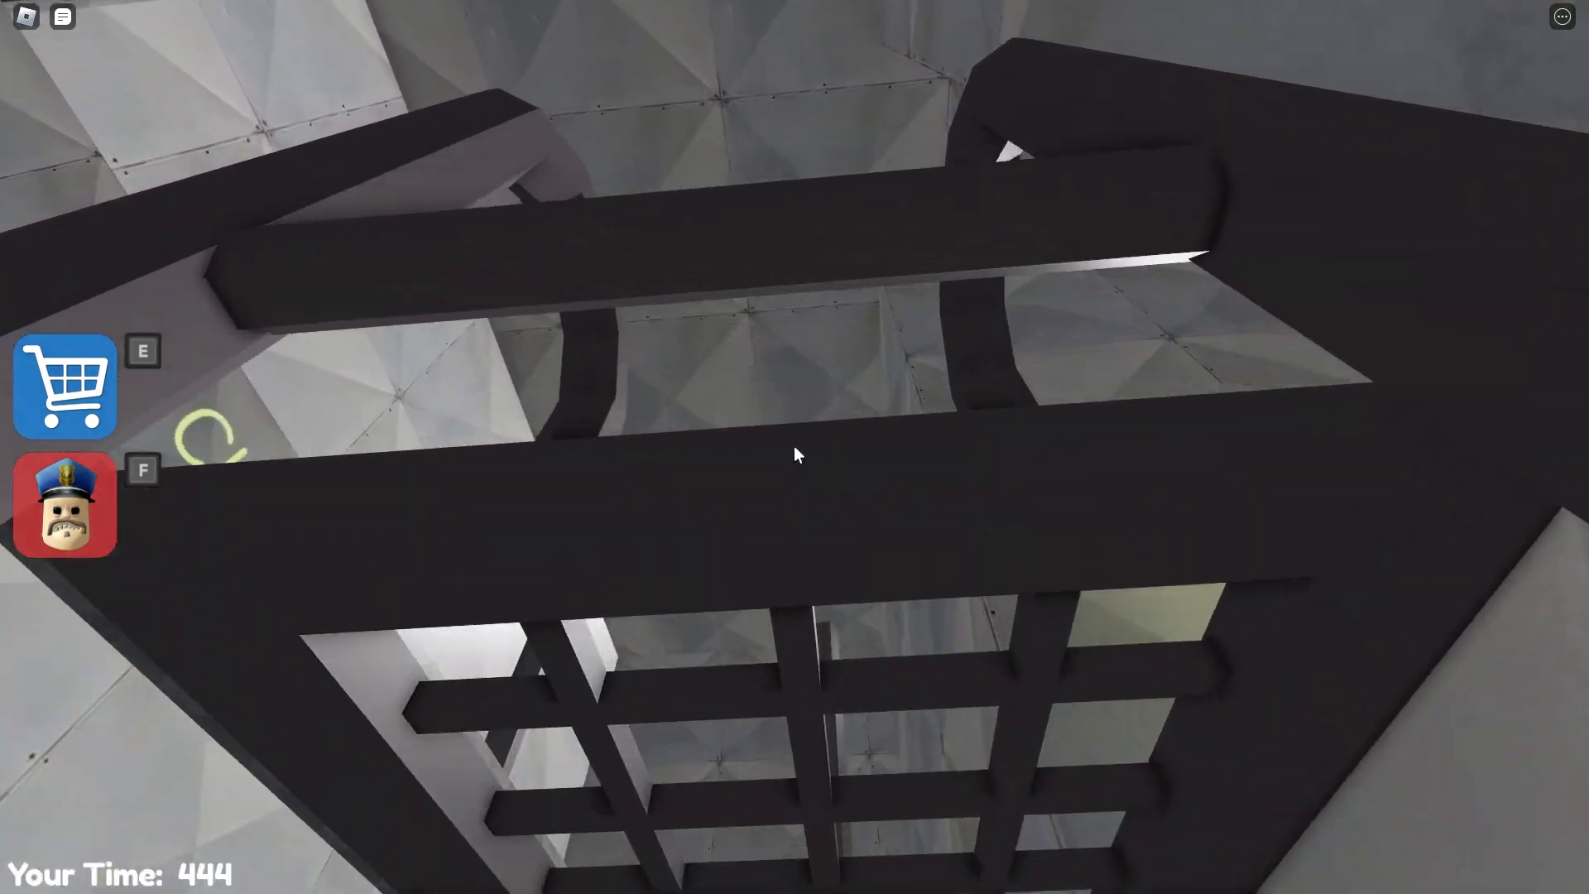
key(w)
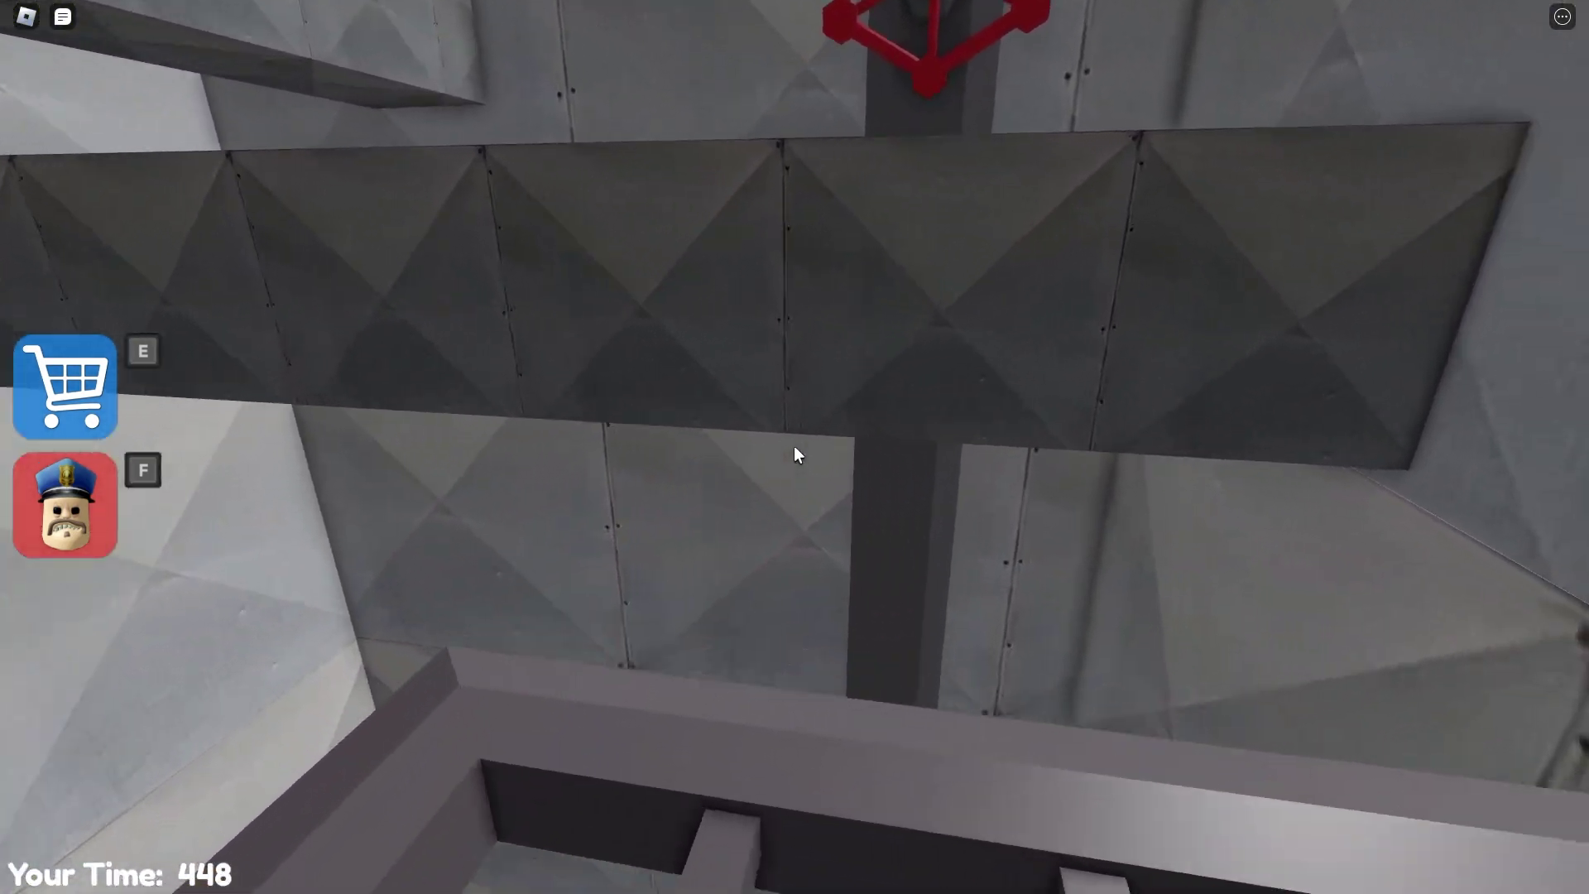
key(w)
- Walk down the corridor, through the grey structure and onto the beam
key(w)
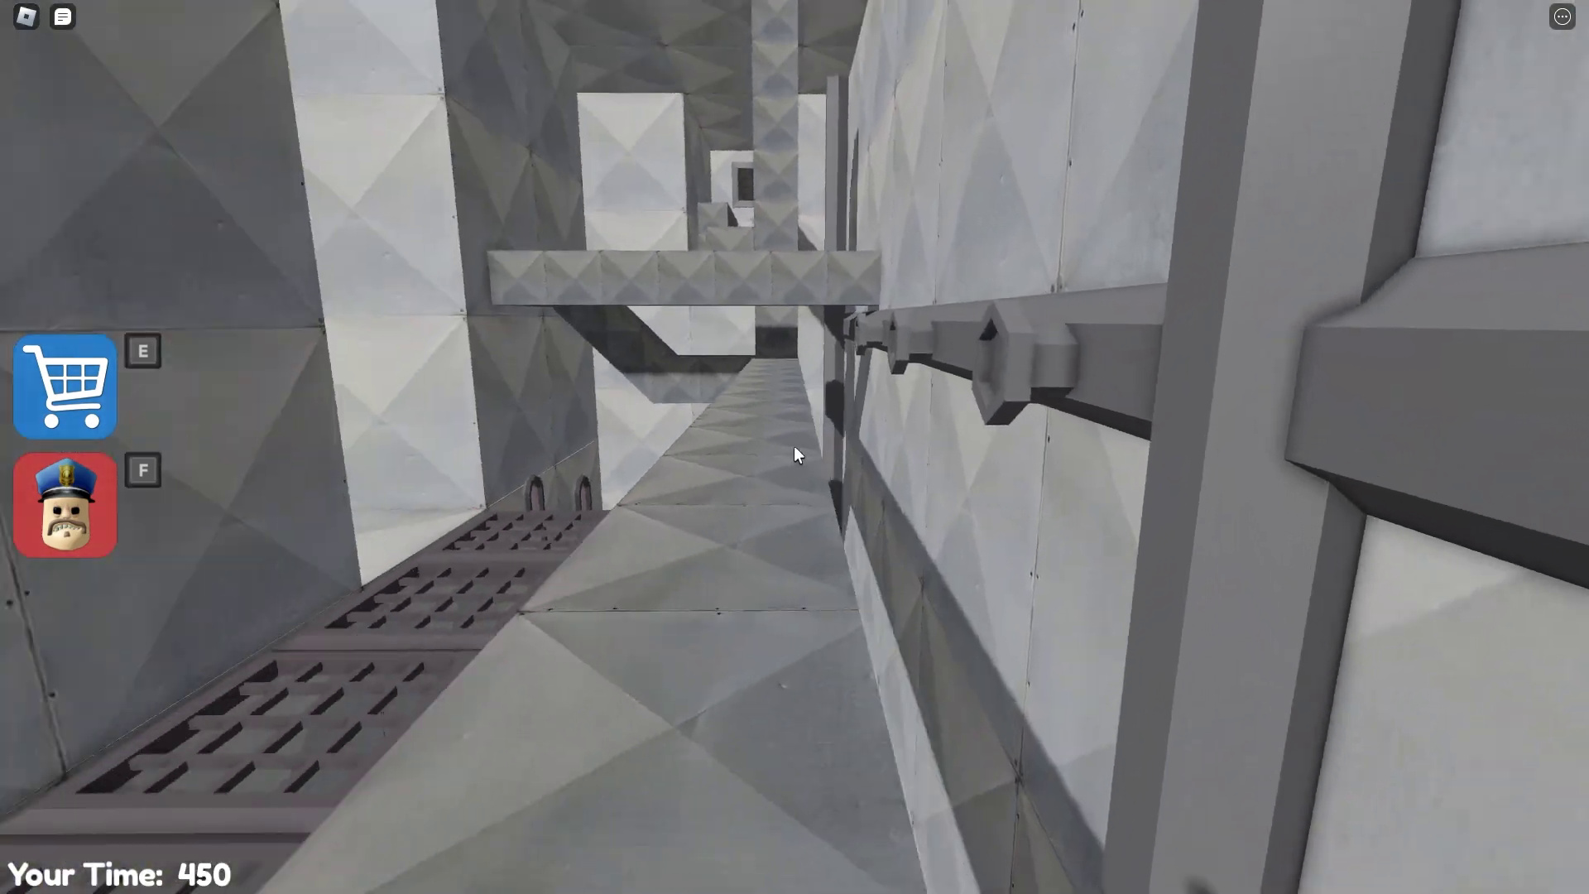
key(w)
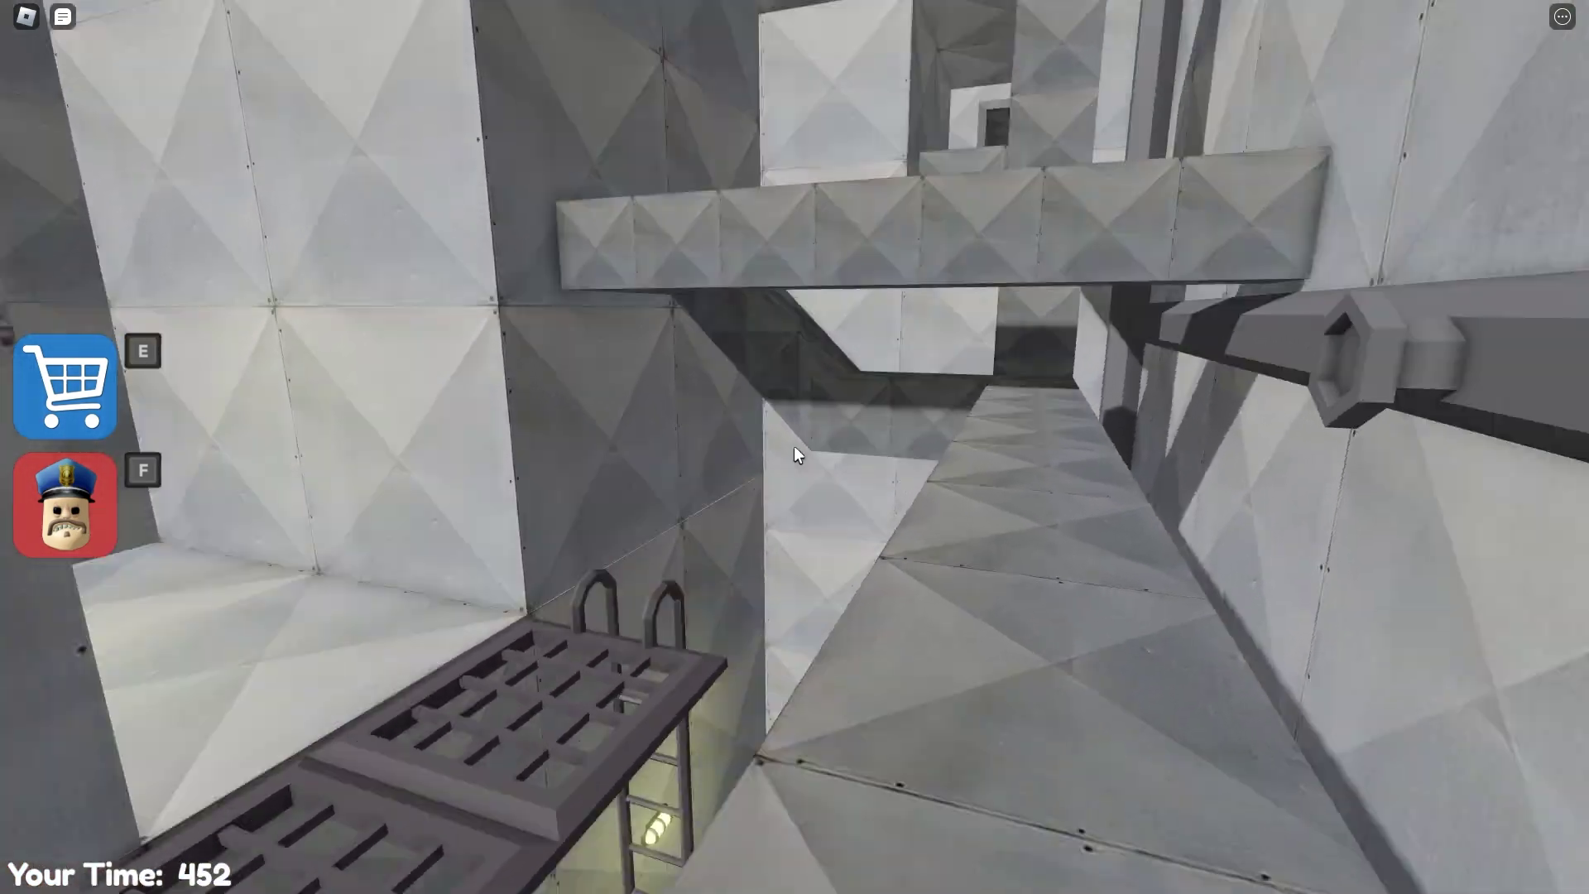
key(w)
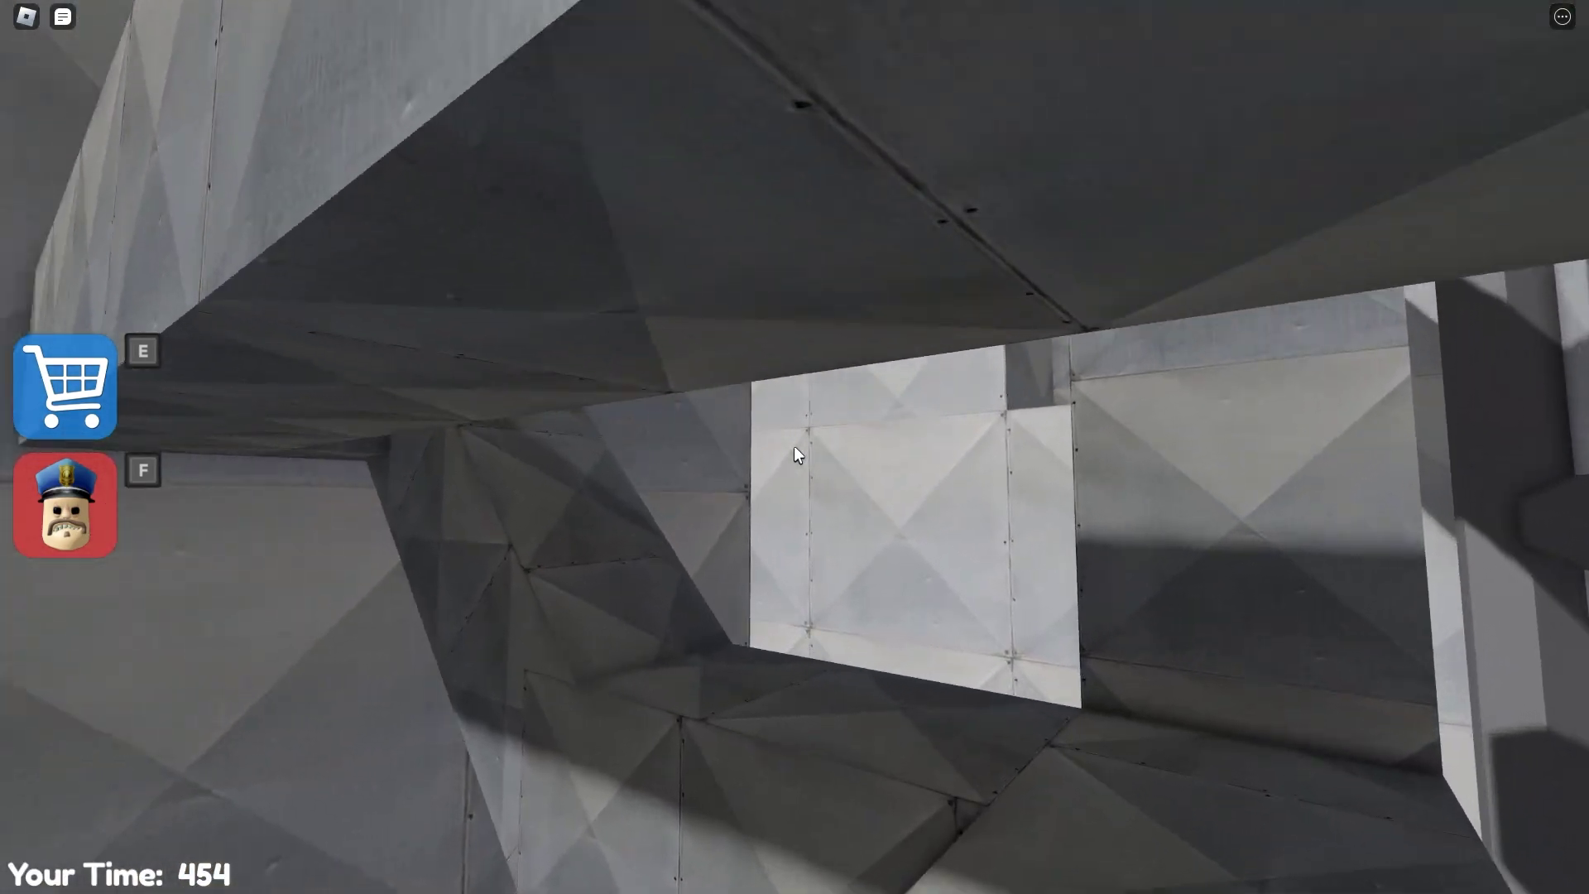
key(w)
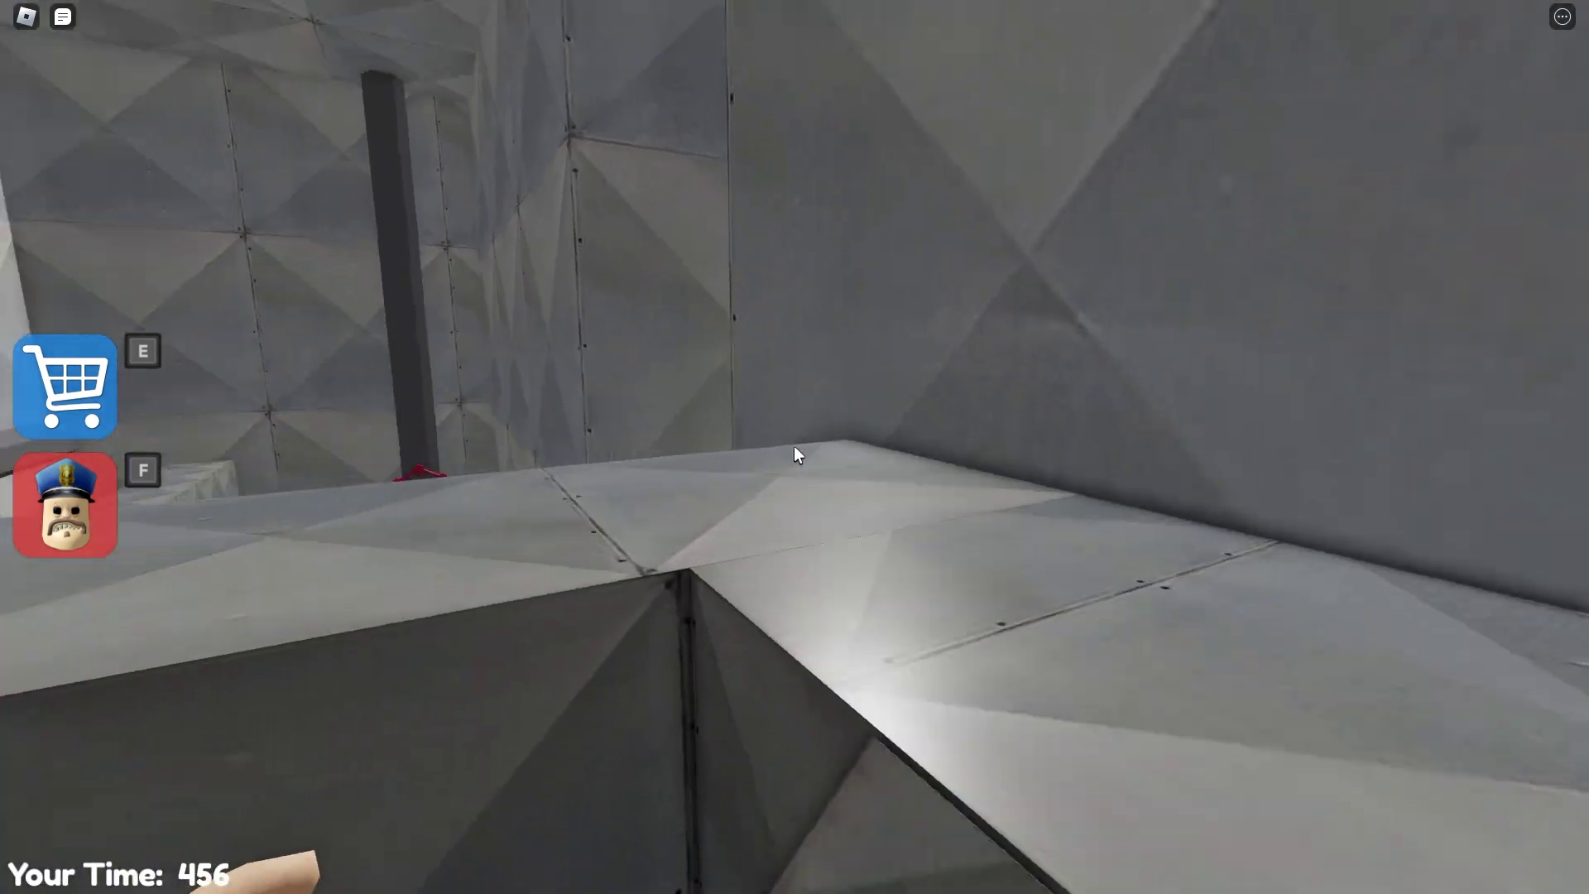
key(w)
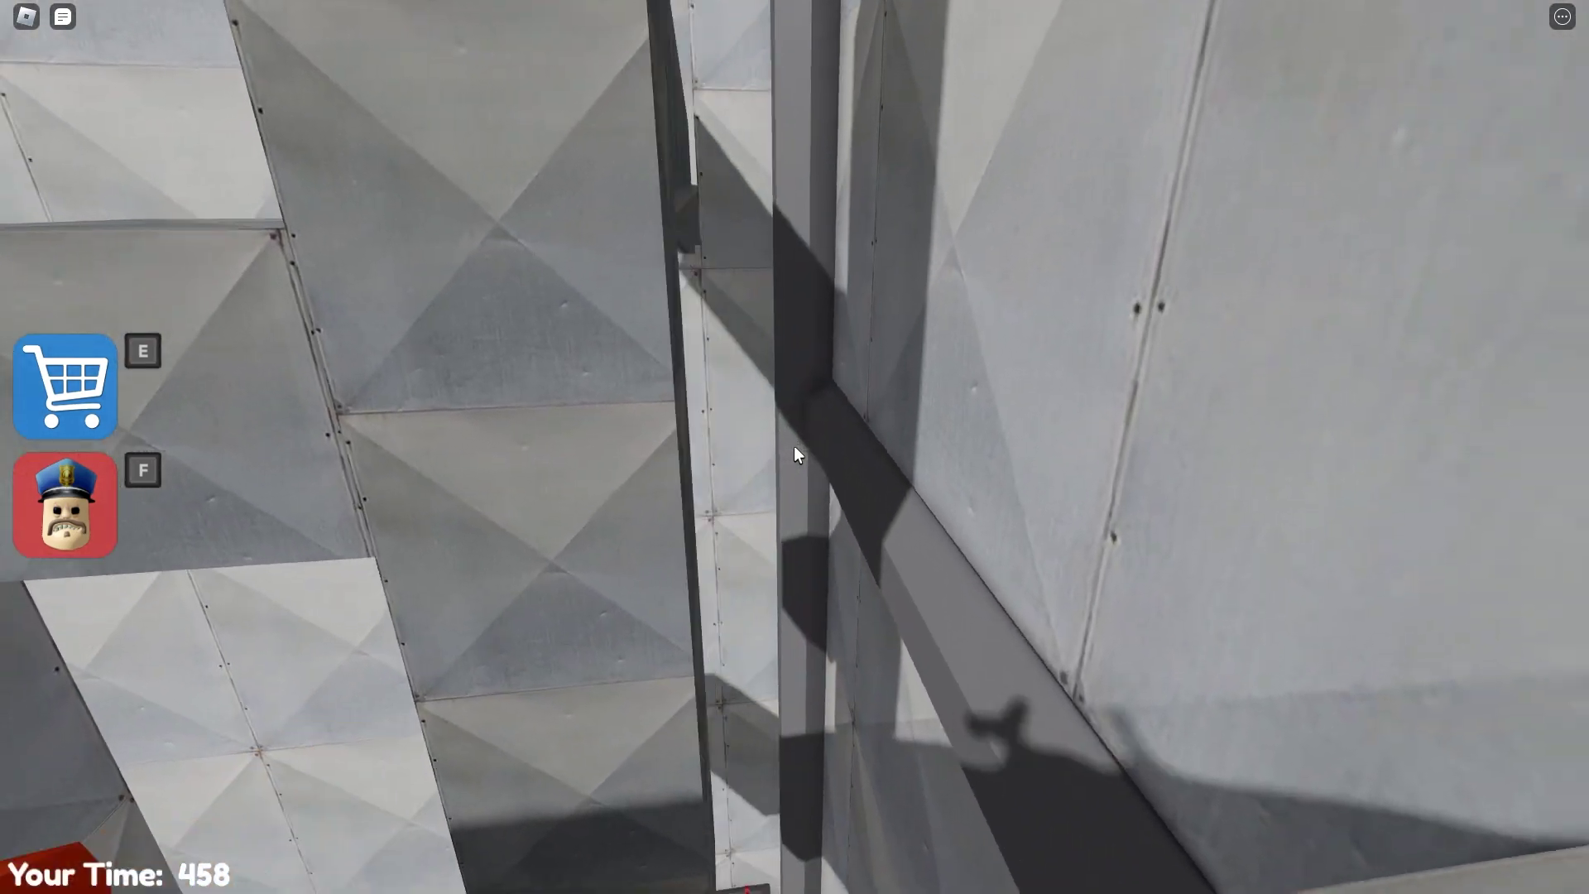
key(w)
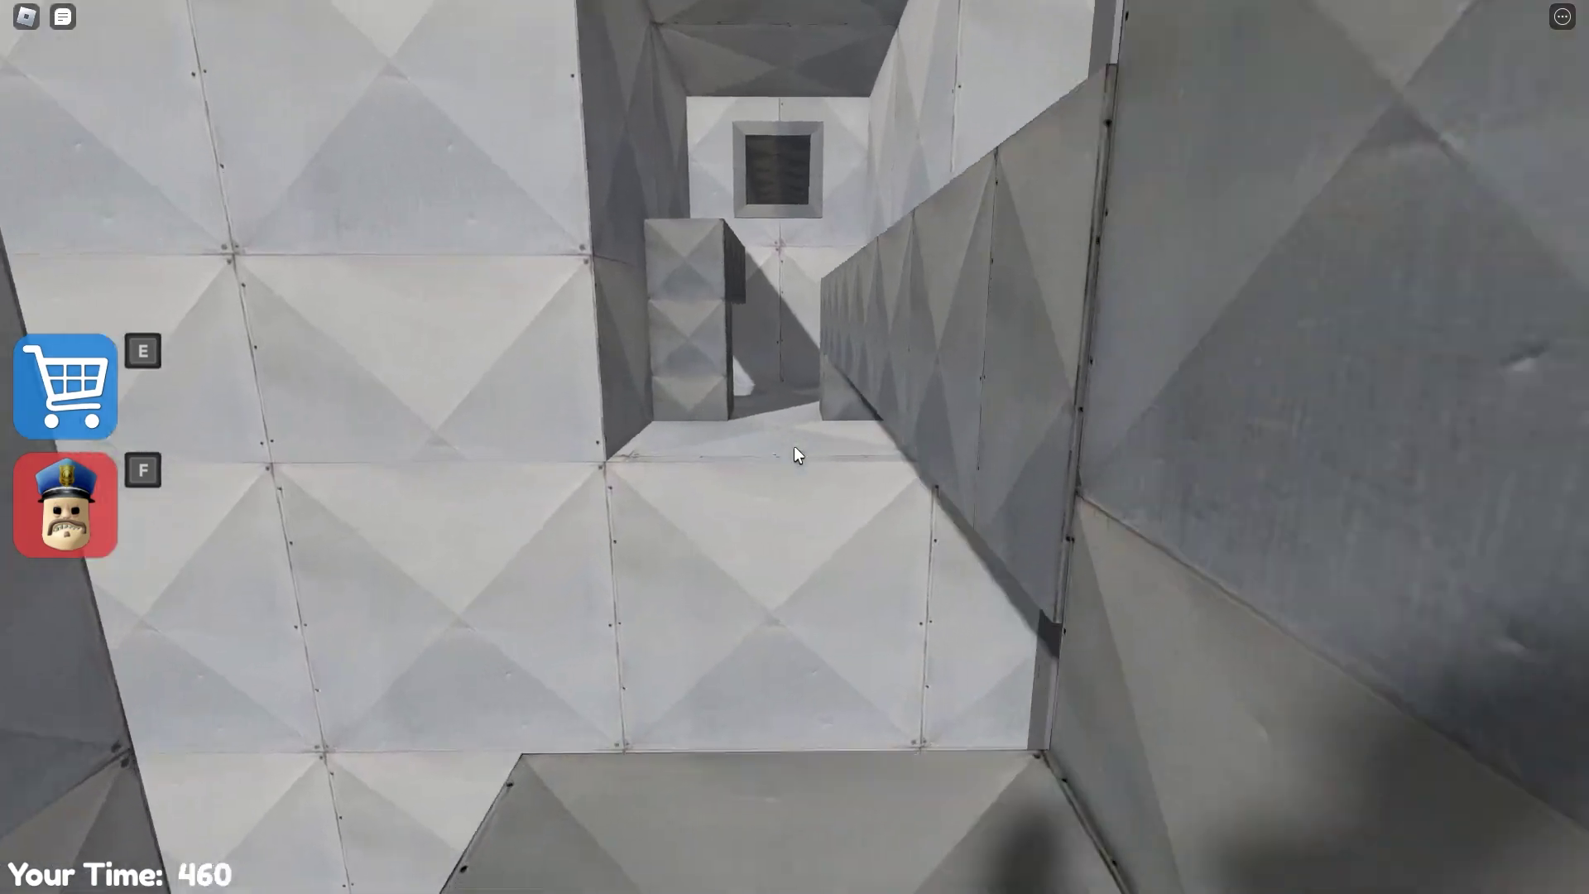
- Collect the stone egg (6/10) in the grey rooms and enter the square tunnel
key(w)
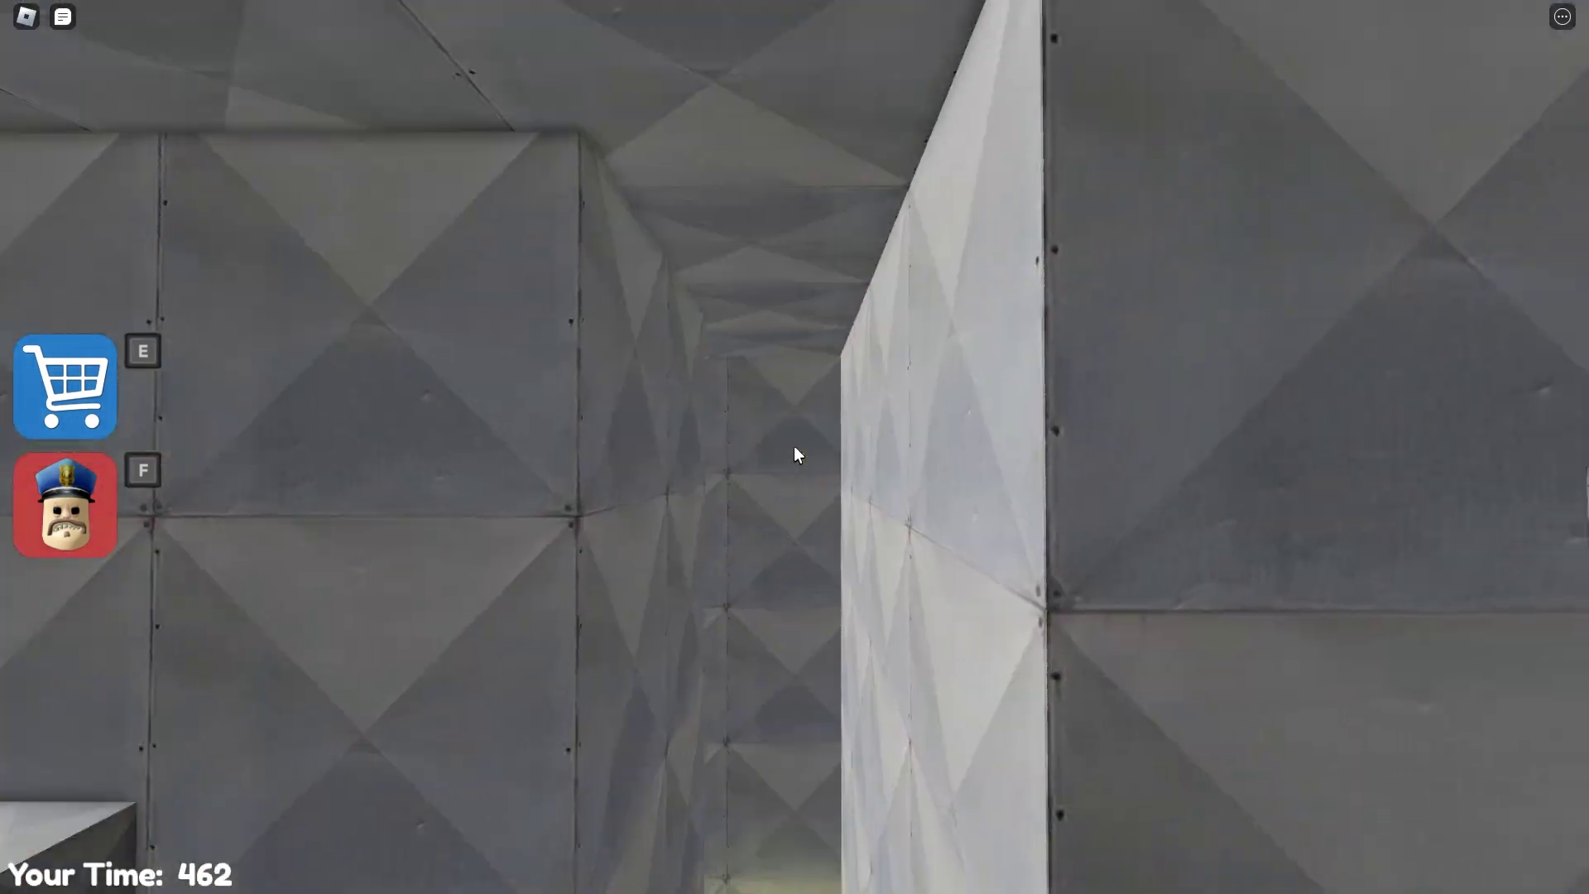
key(w)
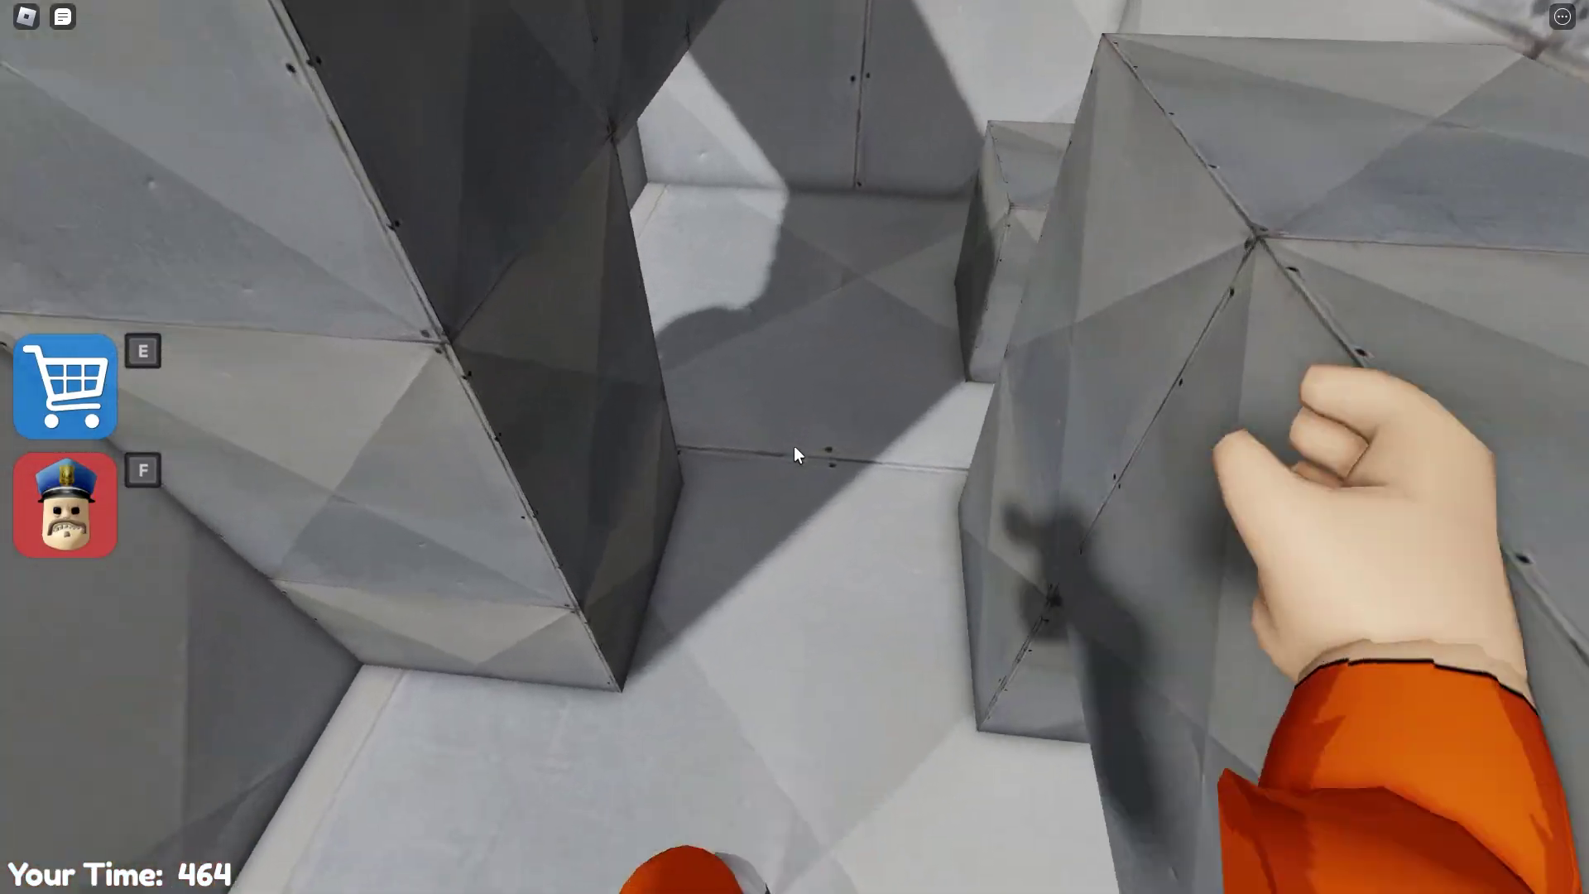
key(w)
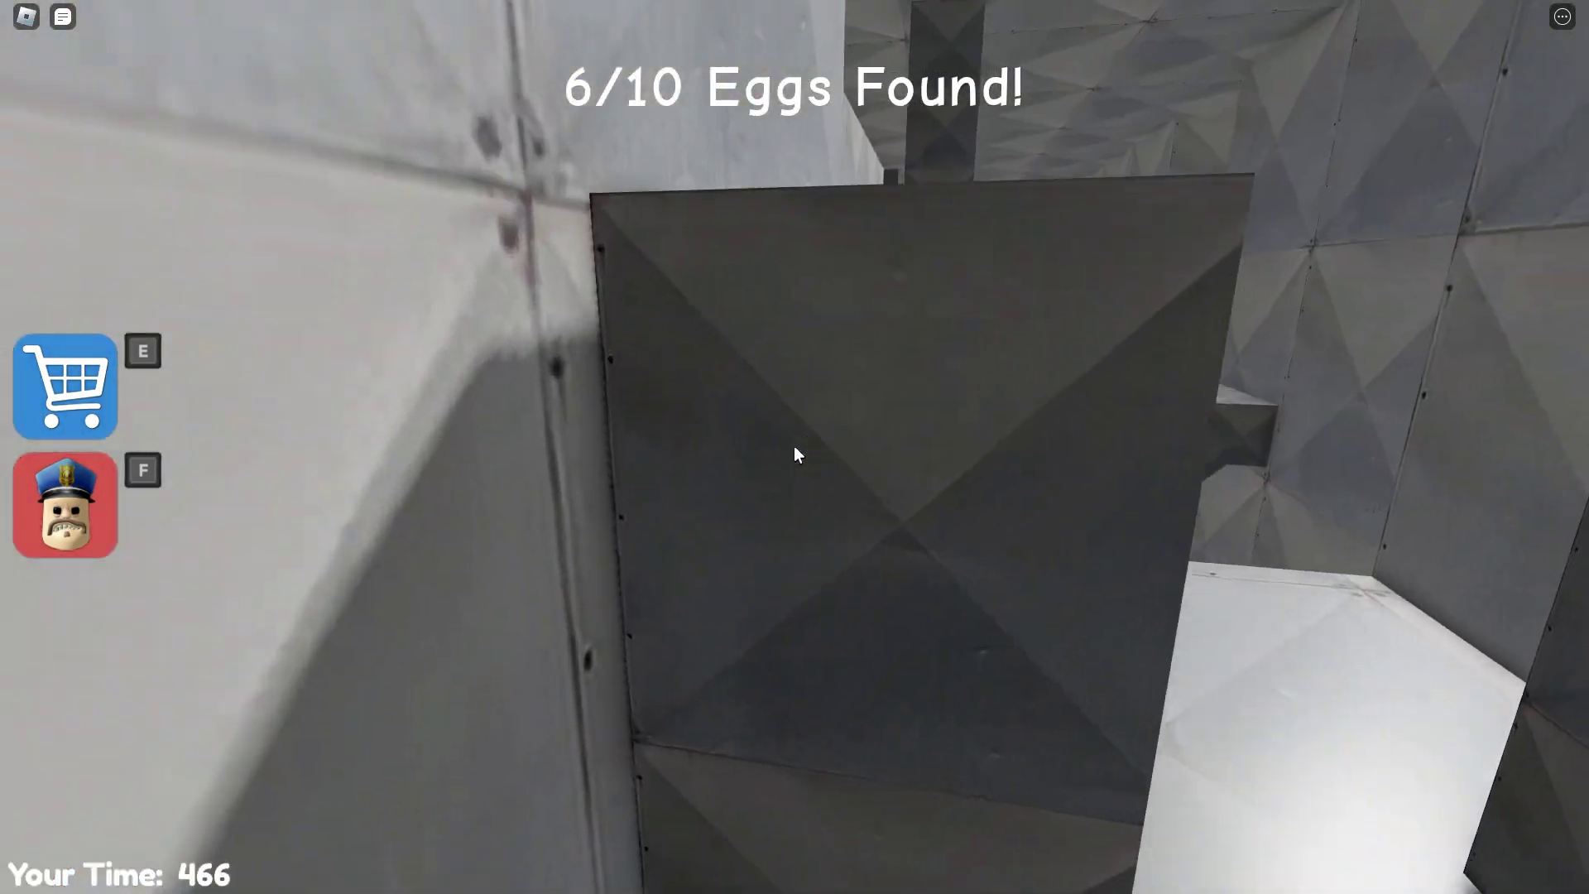
key(w)
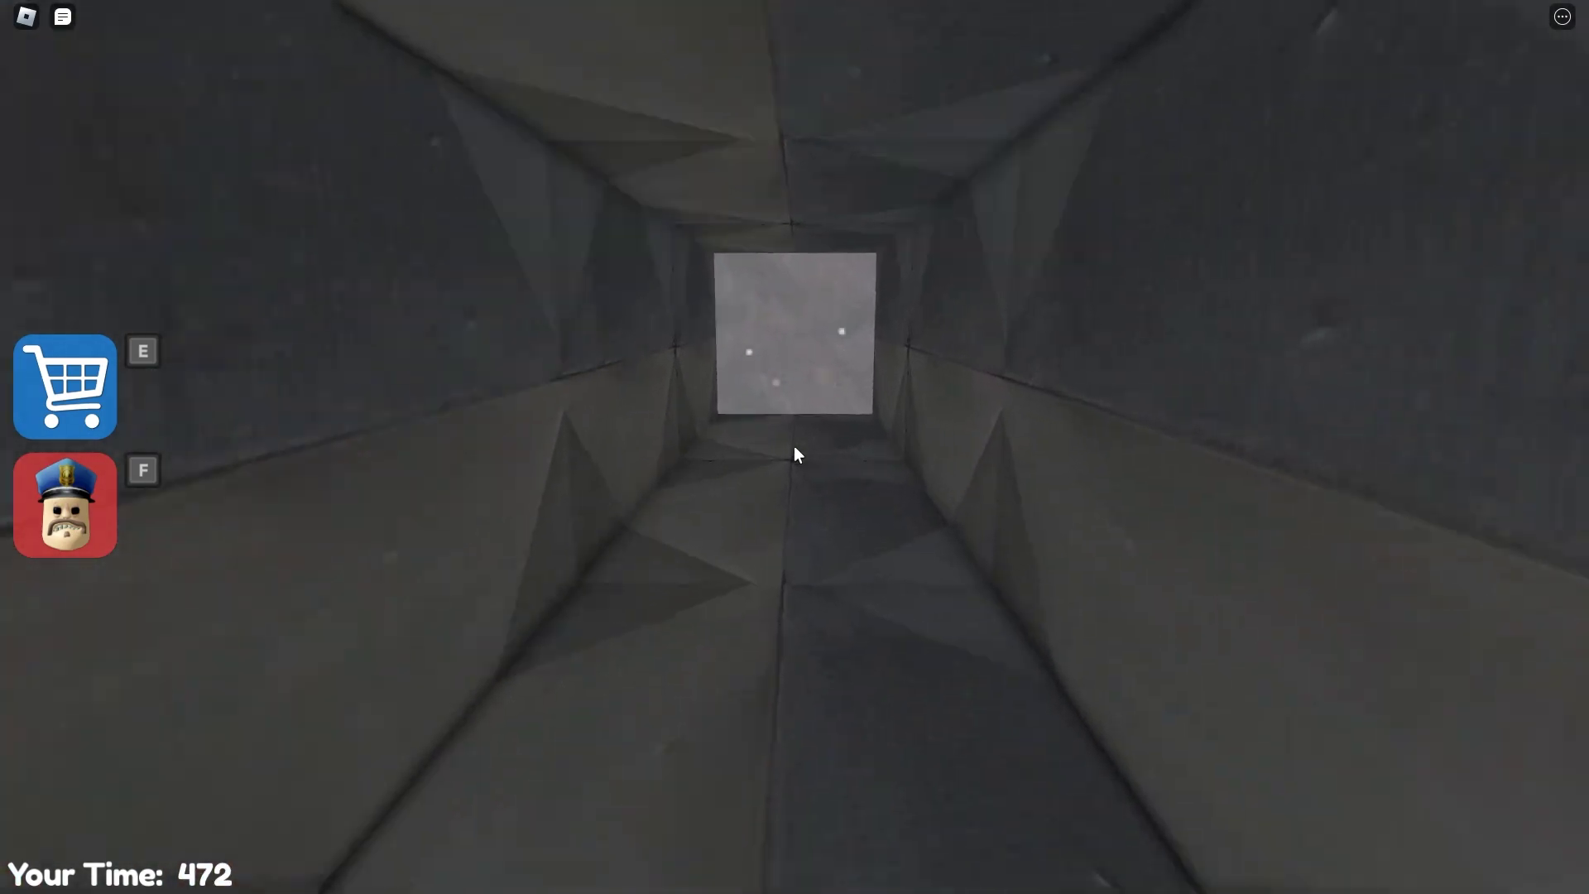
- Exit the tunnel, cross the first yellow platforms and follow the corridor's sharp turn
key(w)
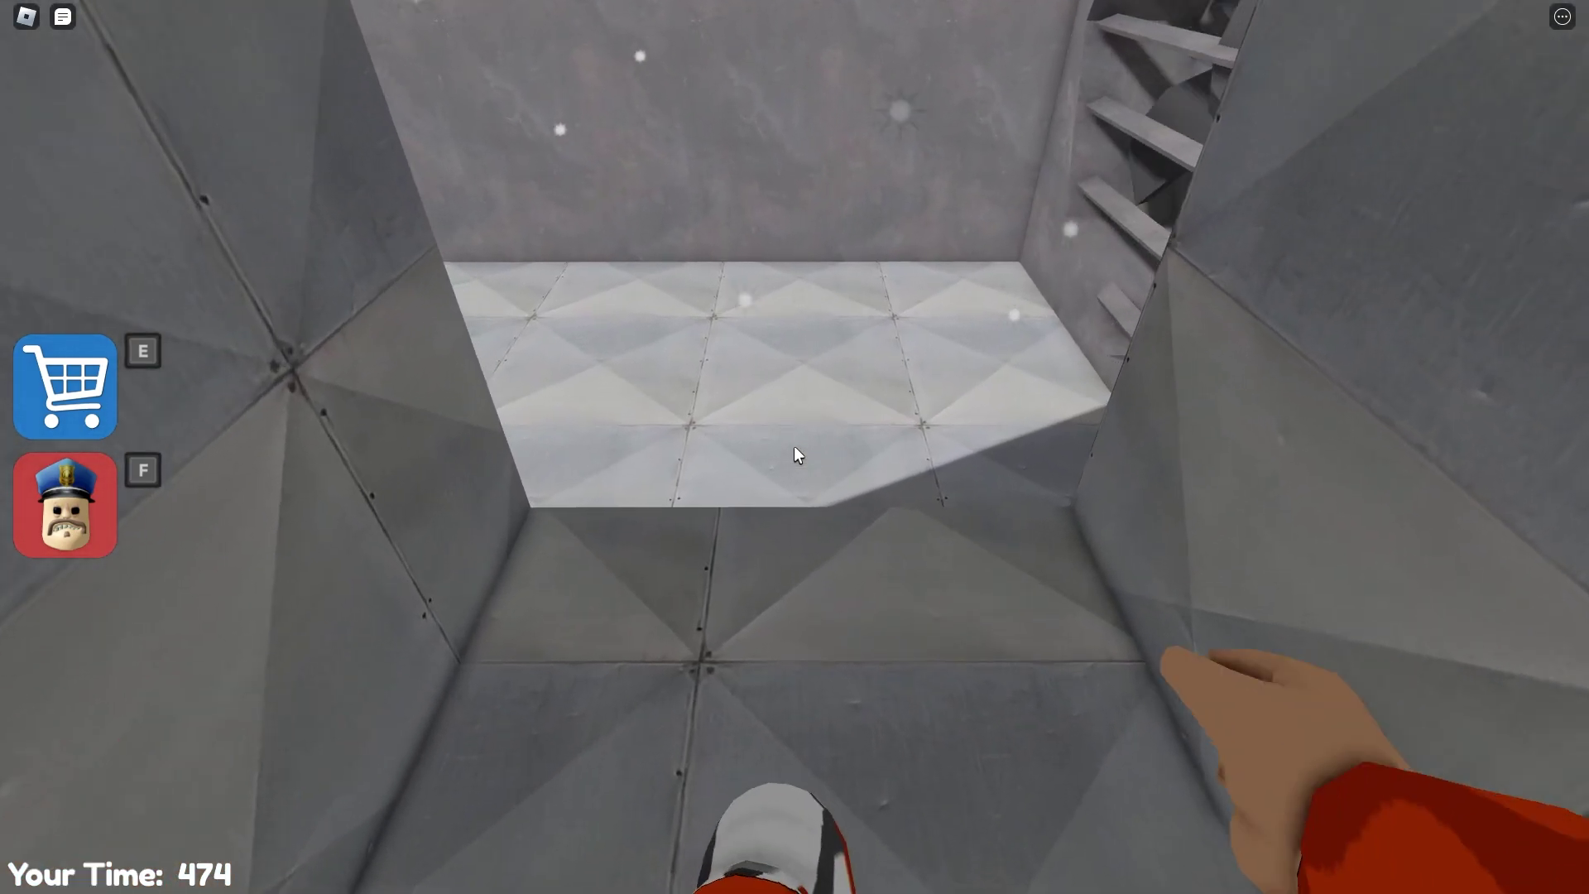
key(w)
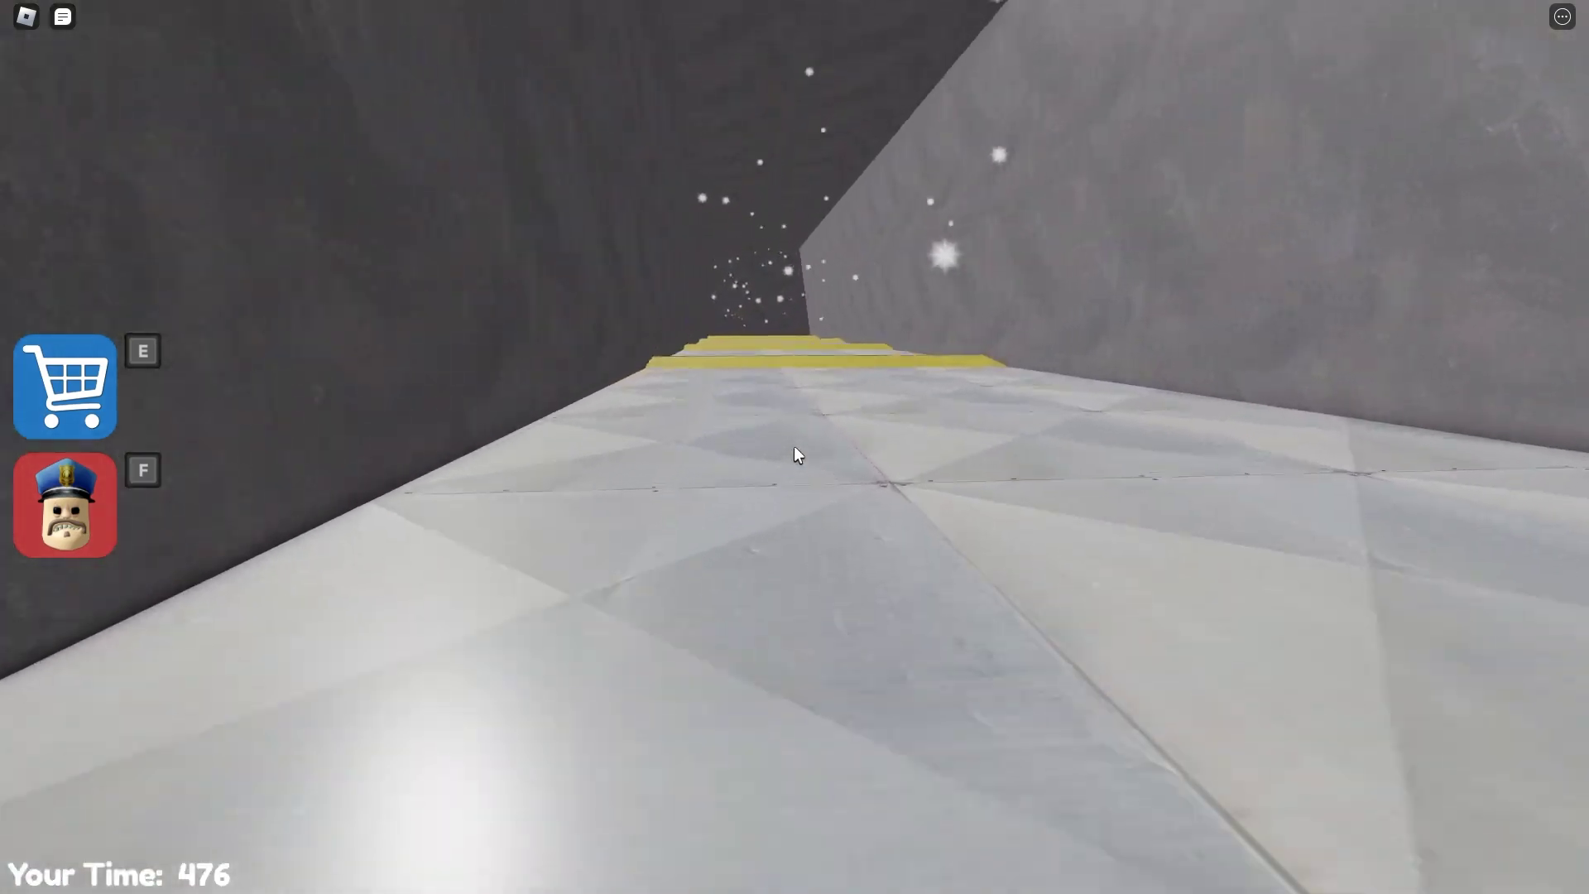
key(w)
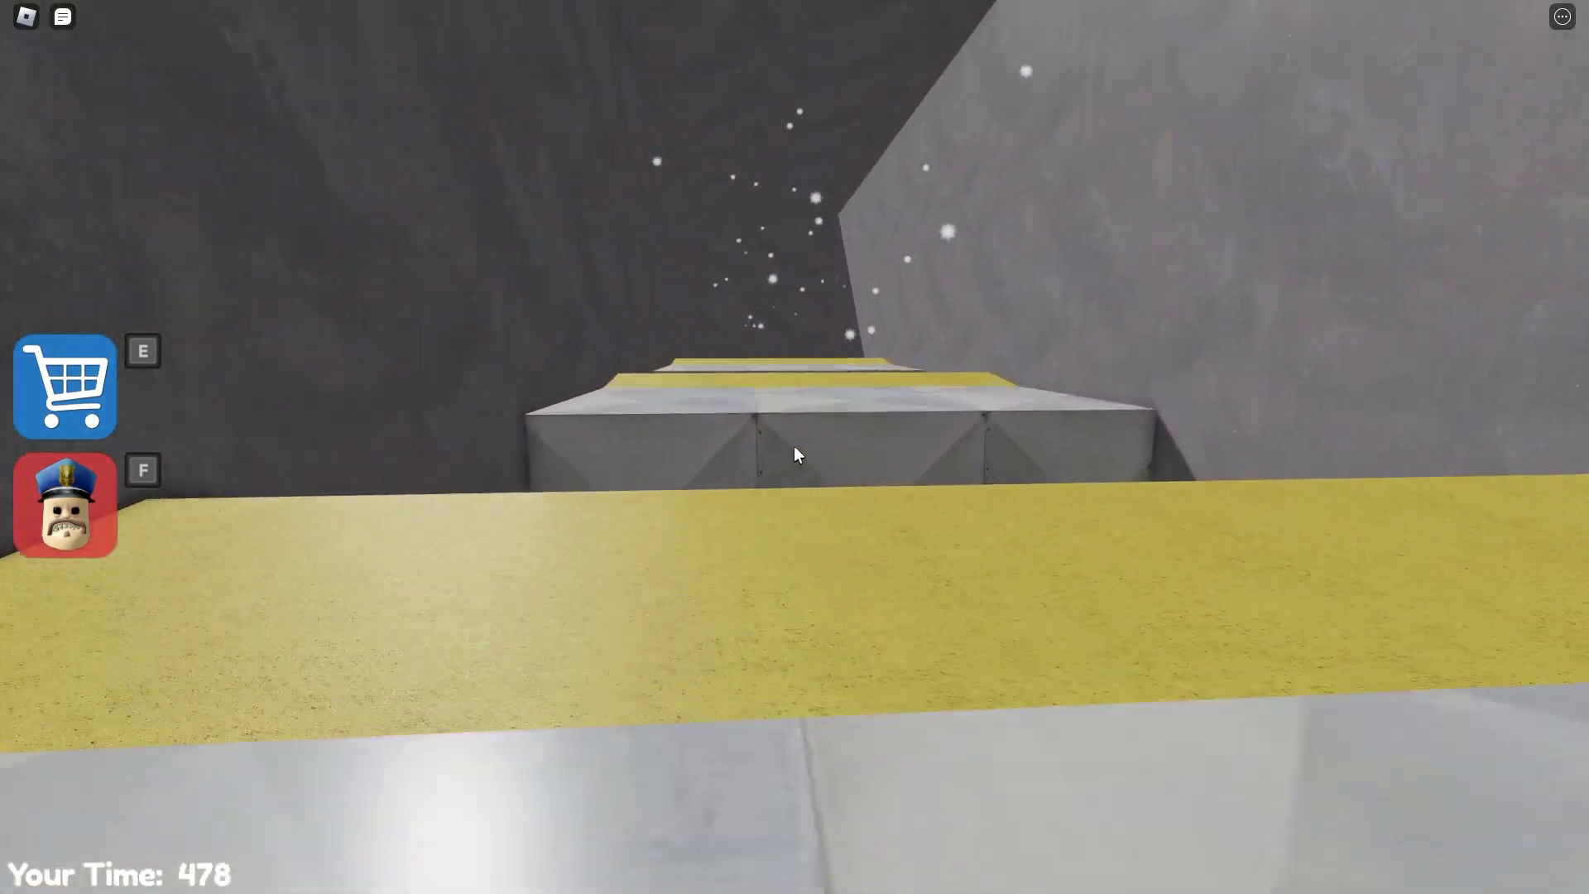
key(w)
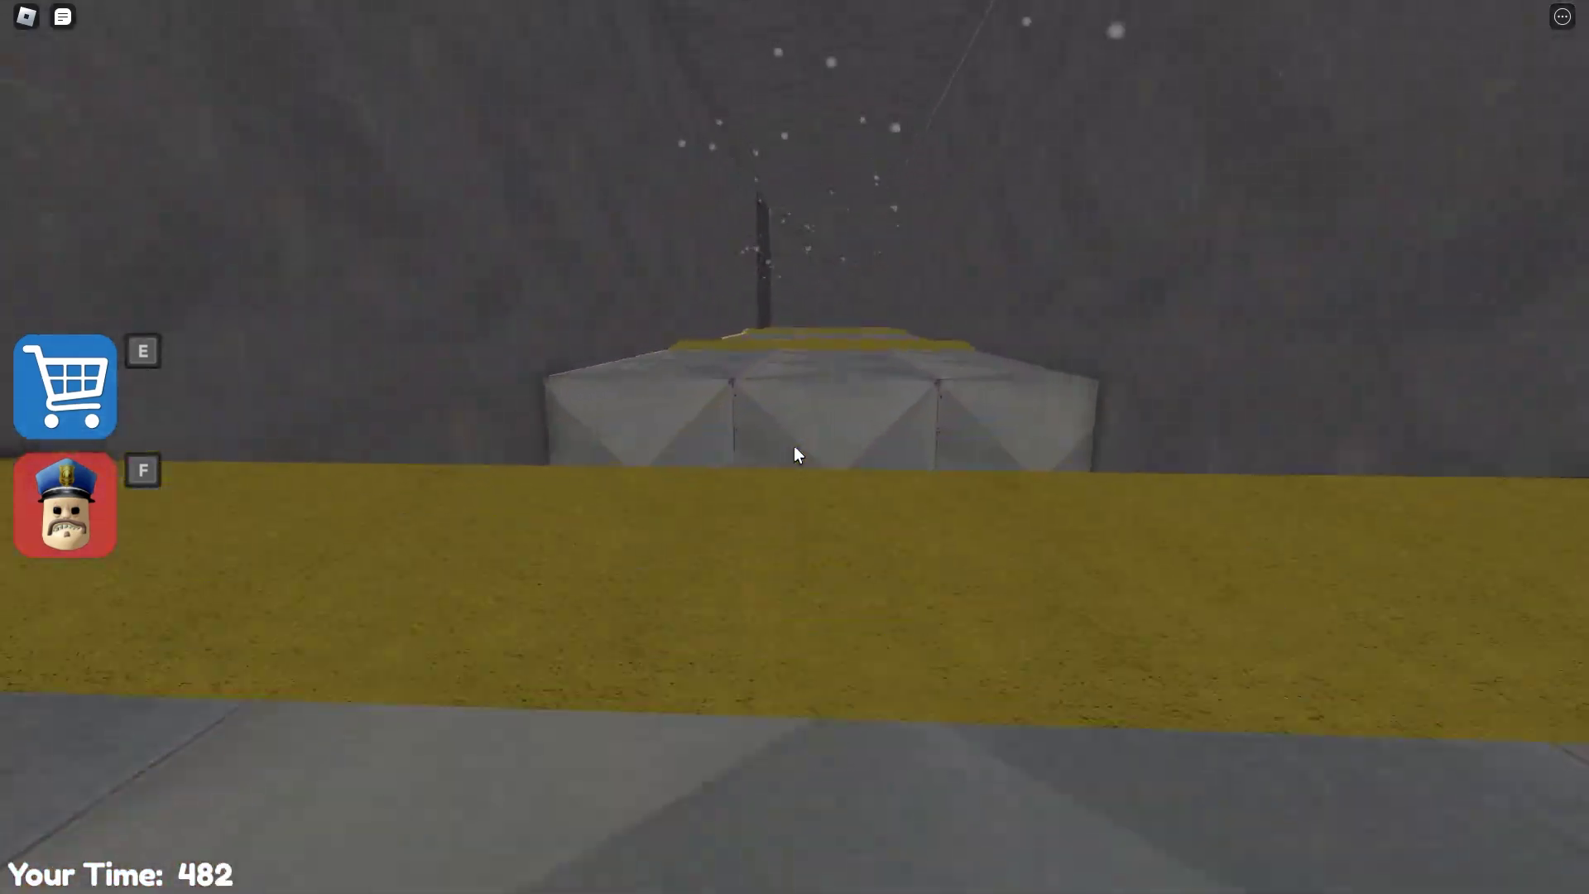
key(w)
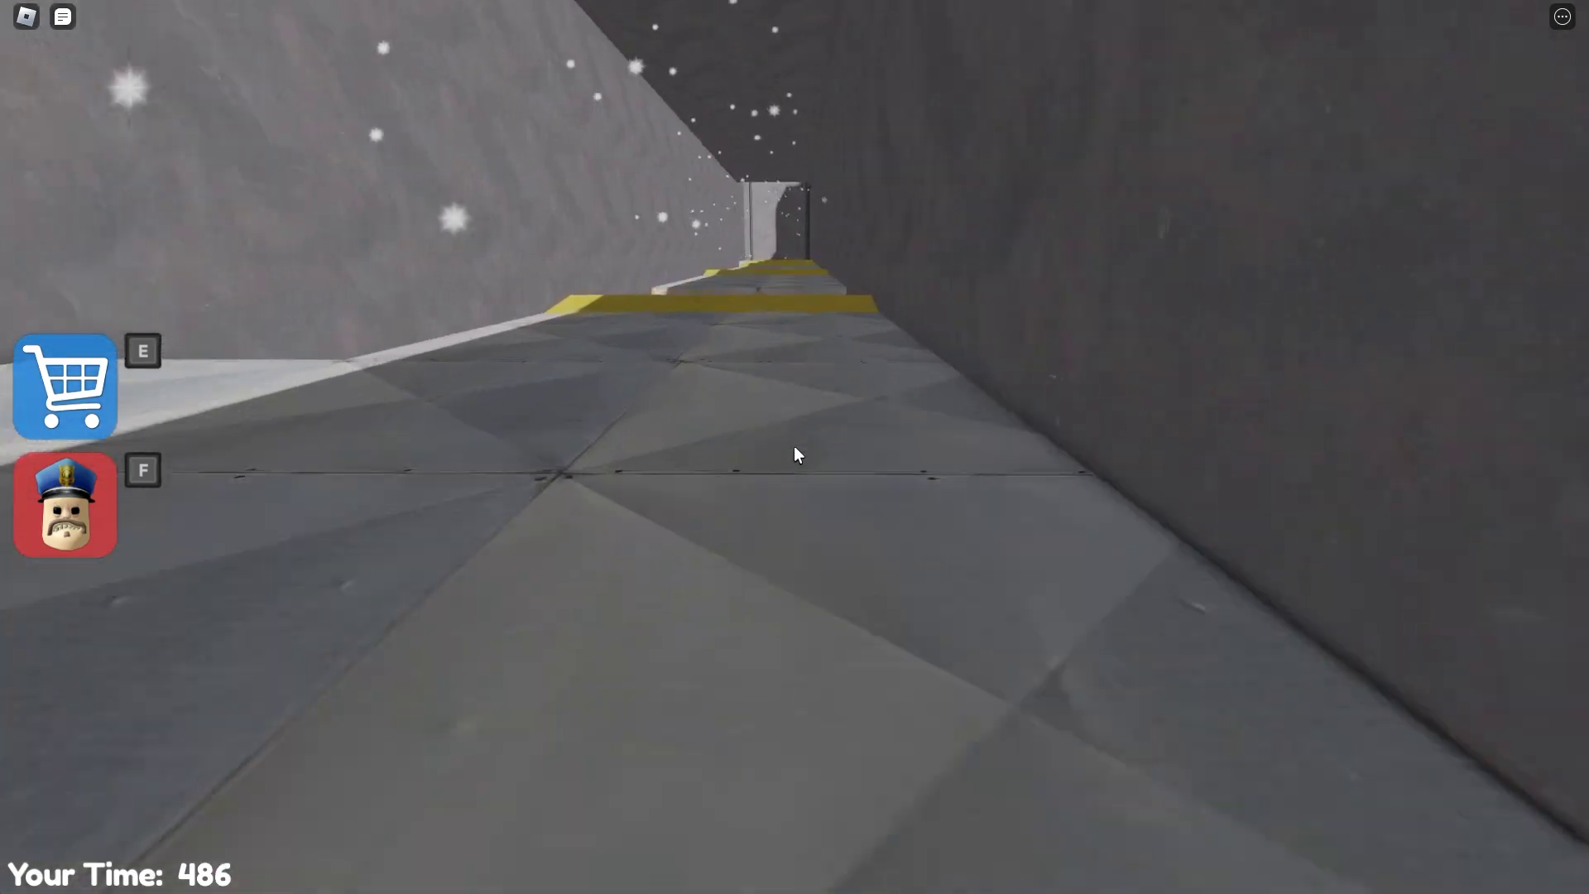
key(w)
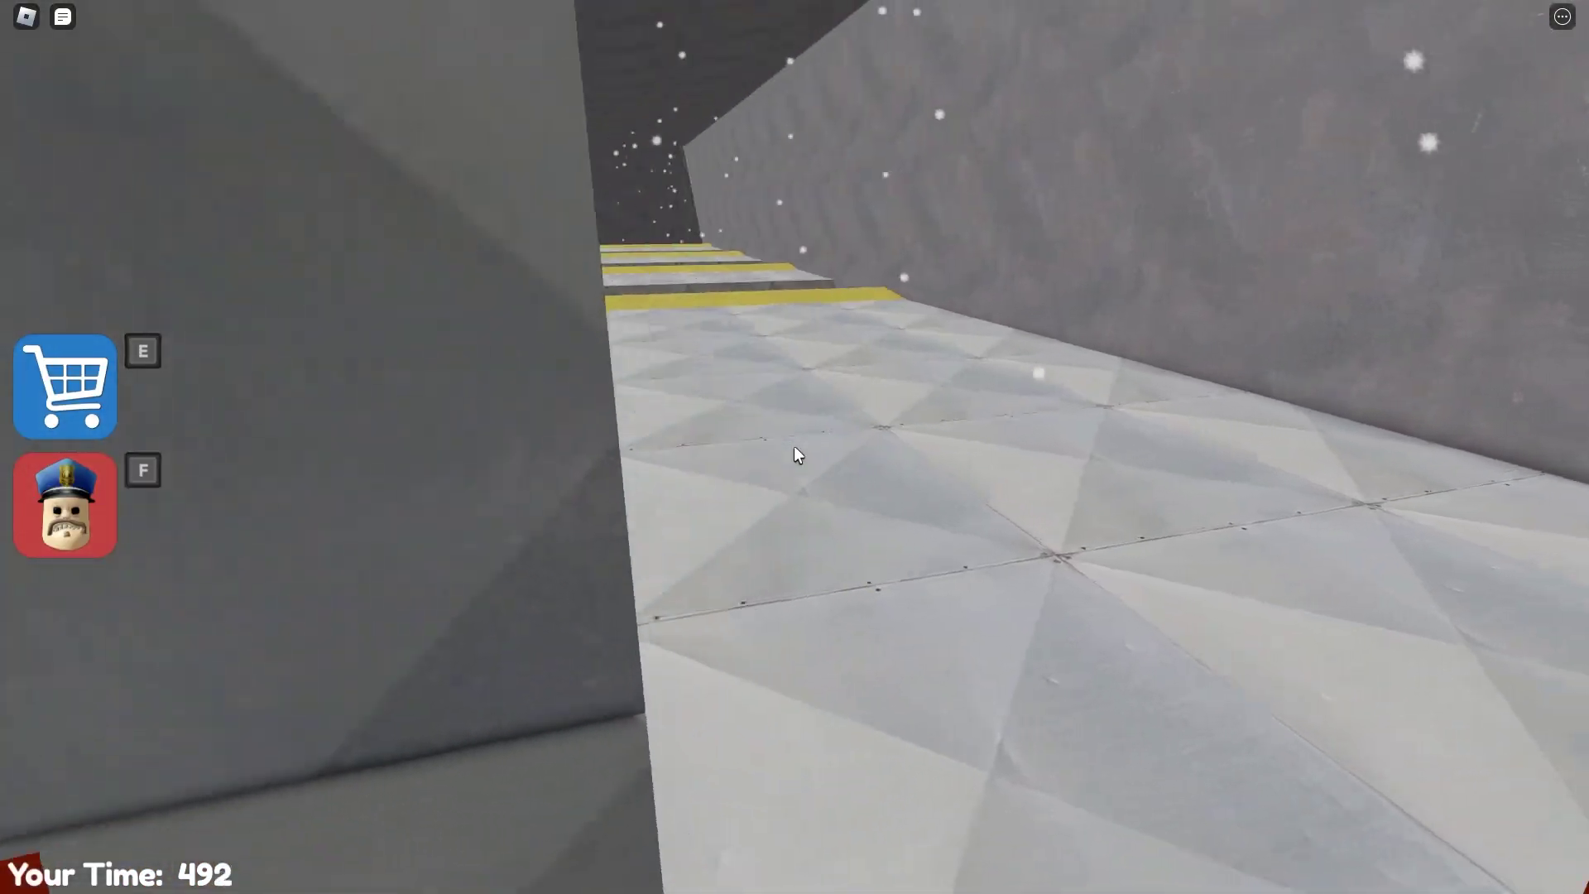
- Jump block to block along the white tiled path toward the yellow ledge
key(w)
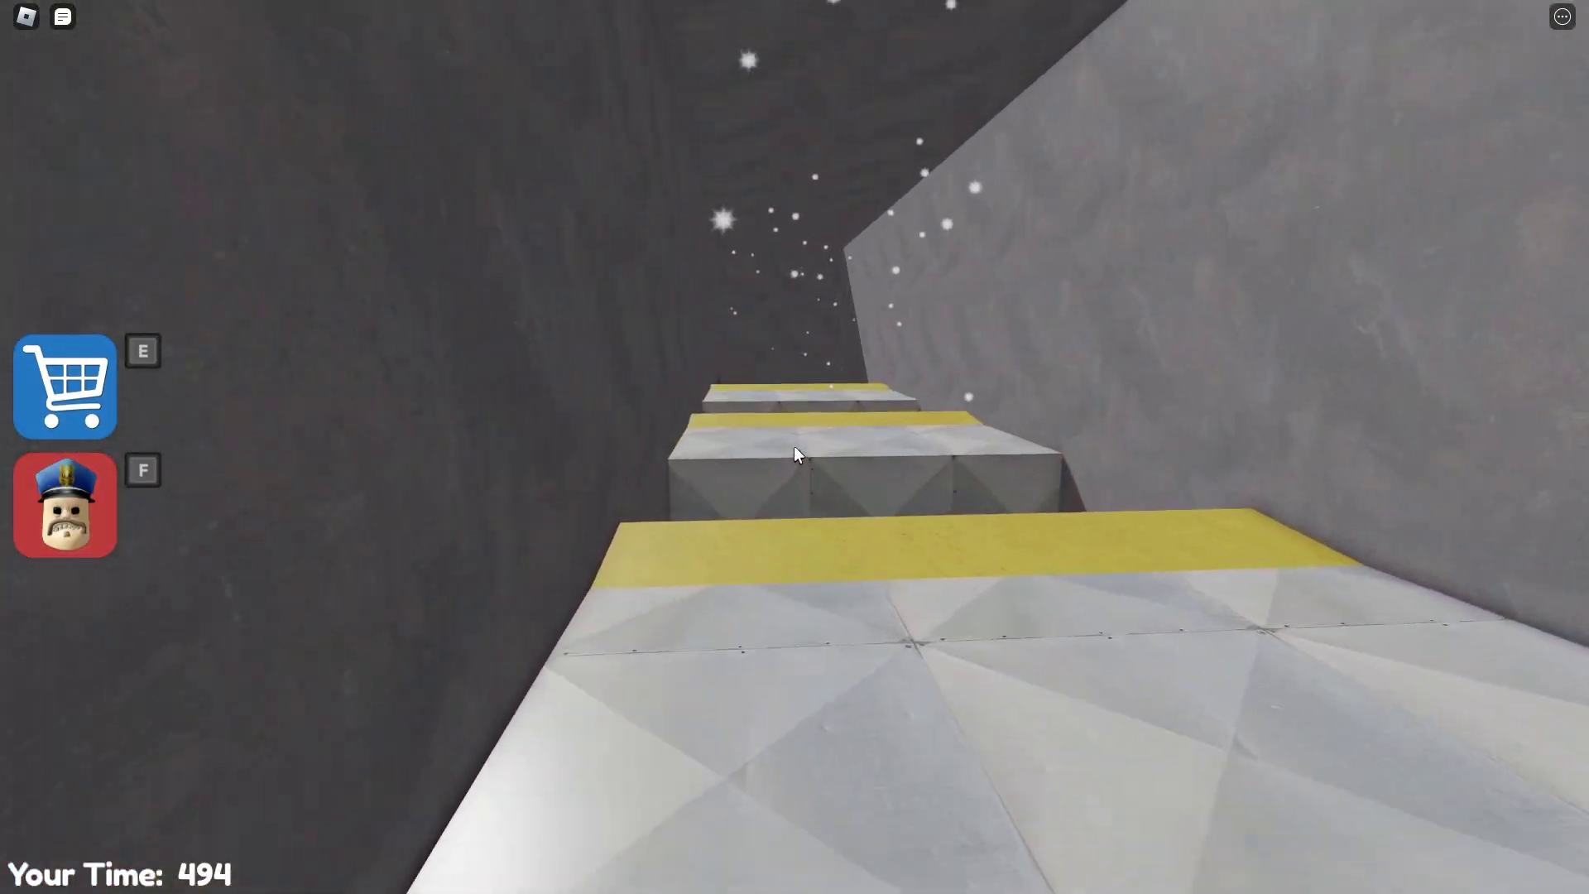
key(space)
key(w)
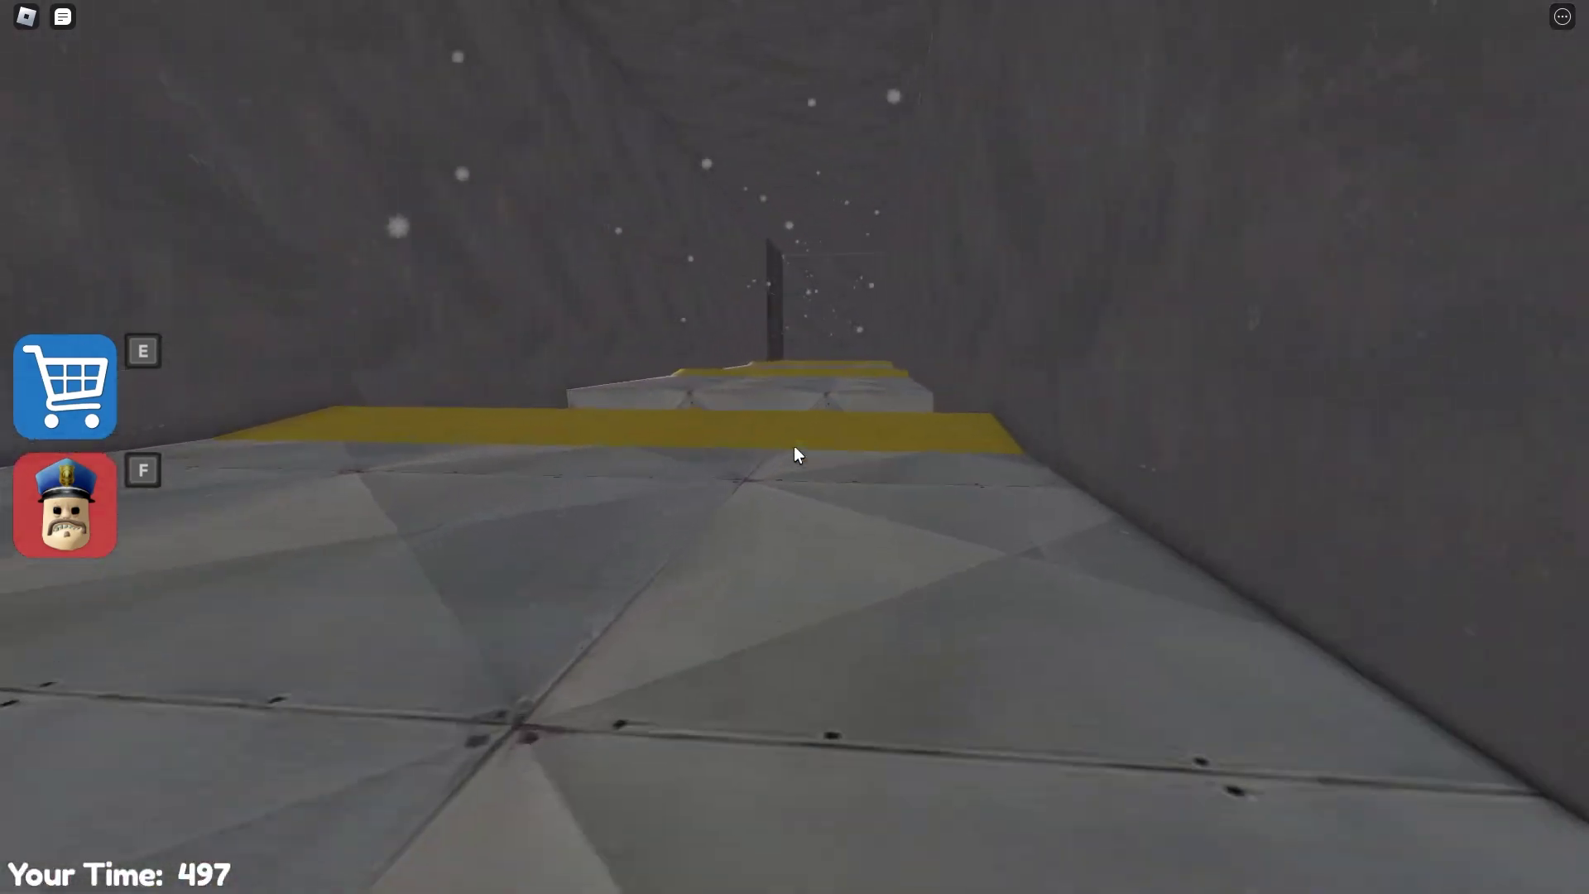
key(w)
key(space)
key(space)
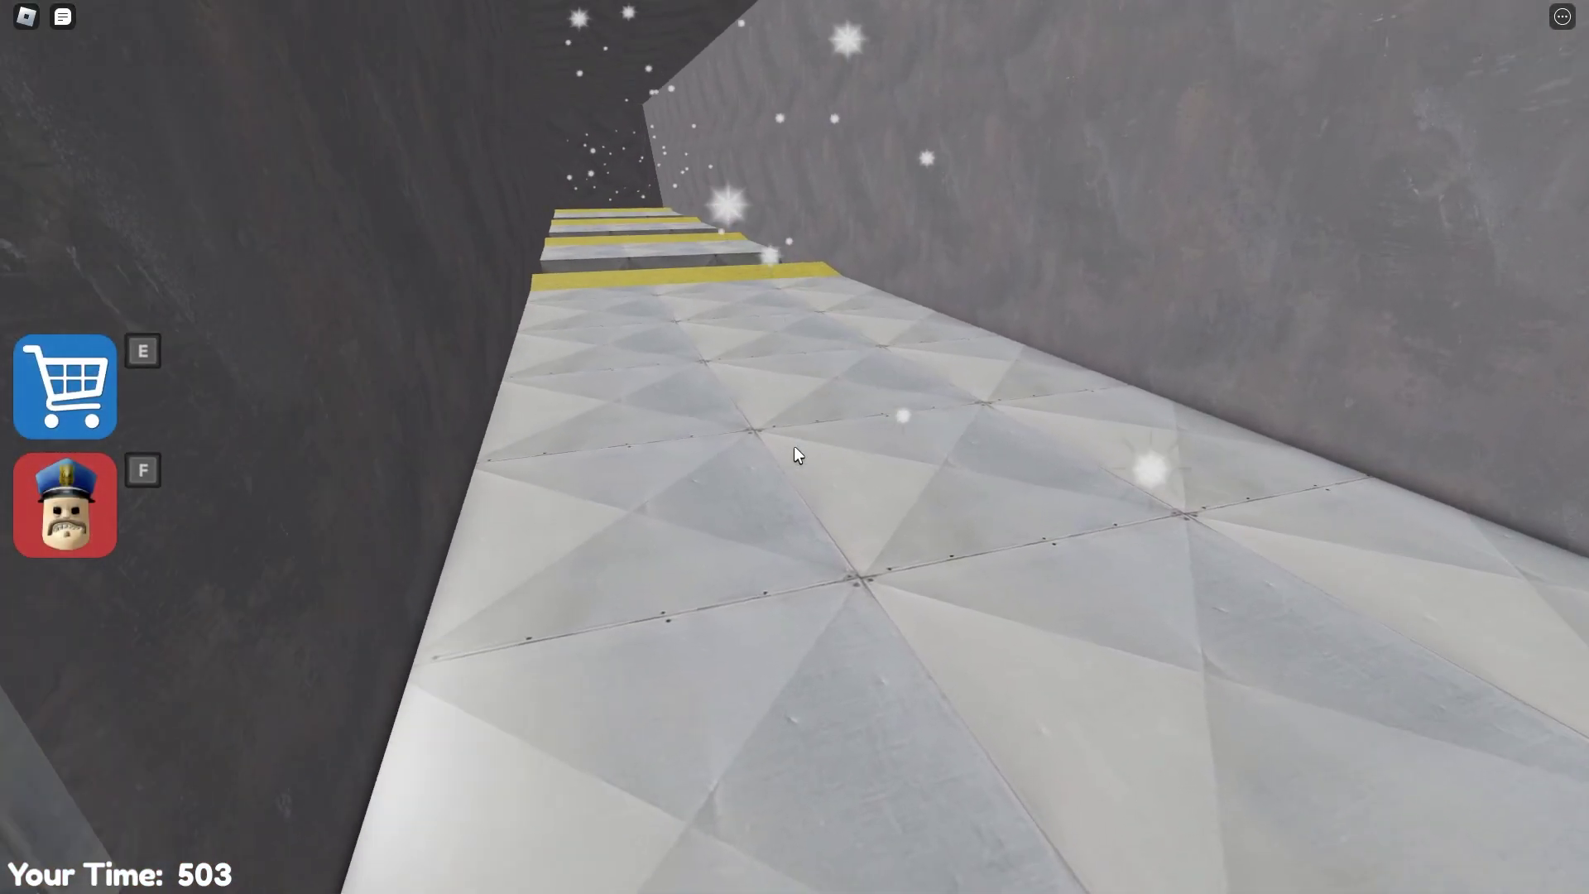
key(w)
key(space)
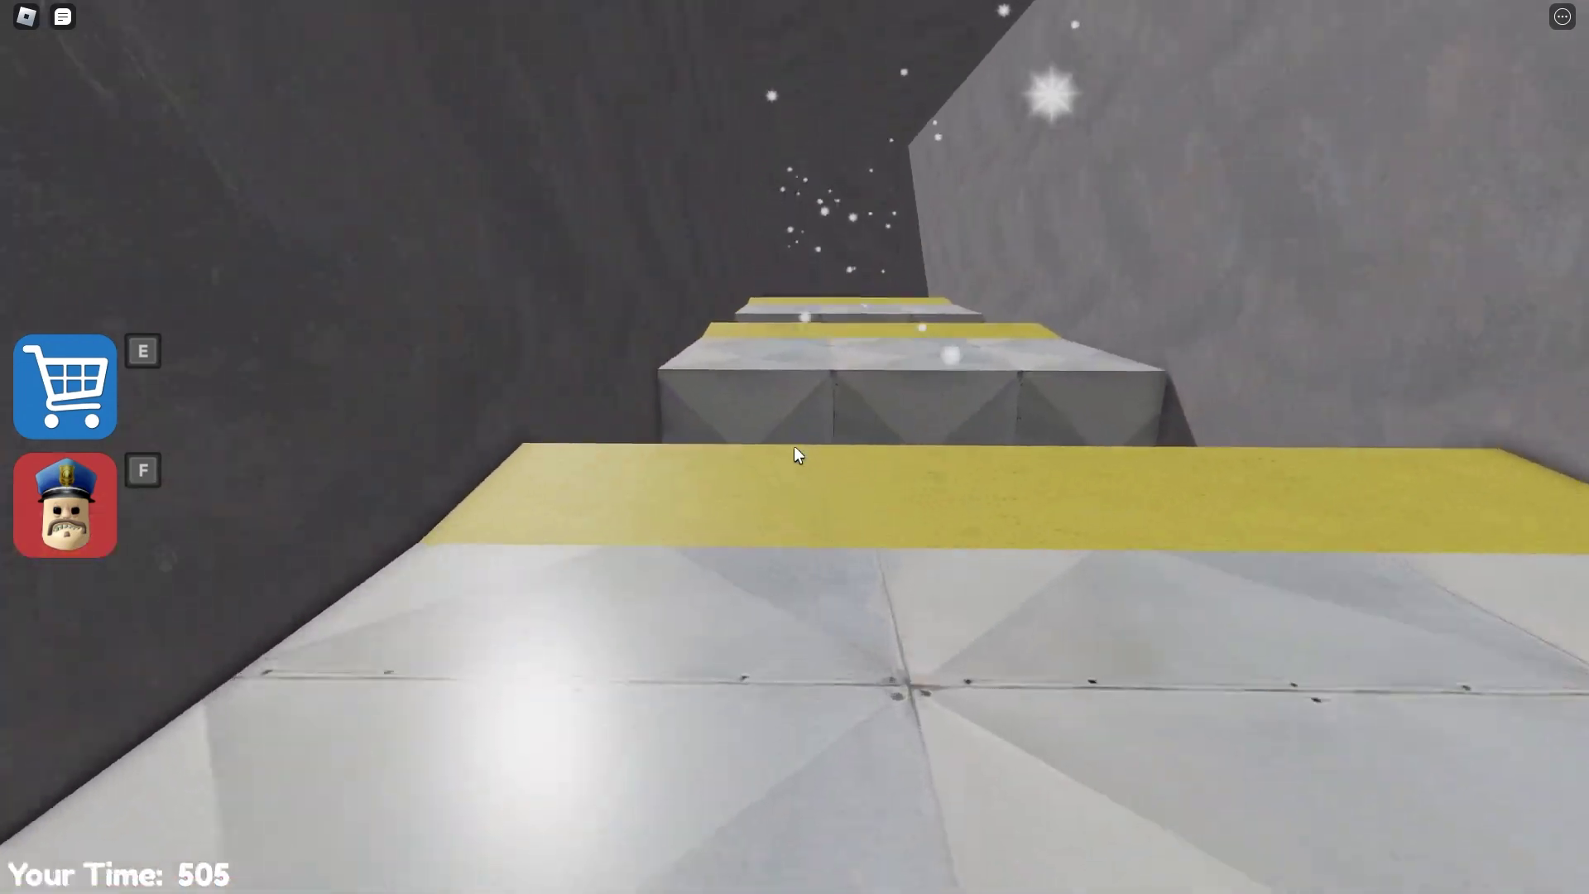
key(space)
- Jump onto the grey block and cross the yellow ledge onto the tiled floor
key(w)
key(space)
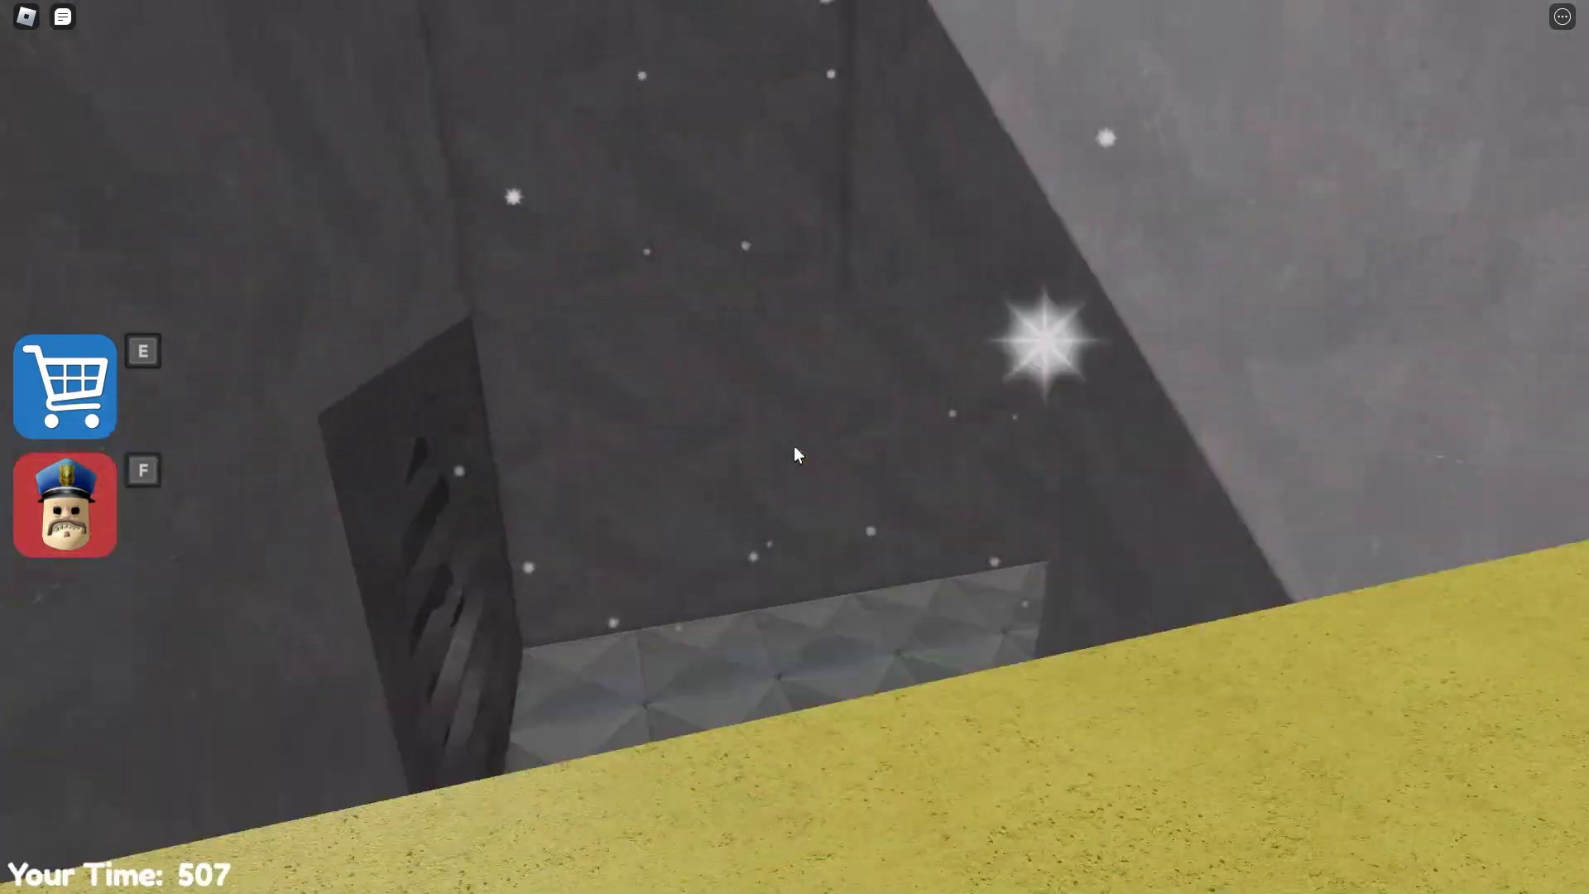
key(w)
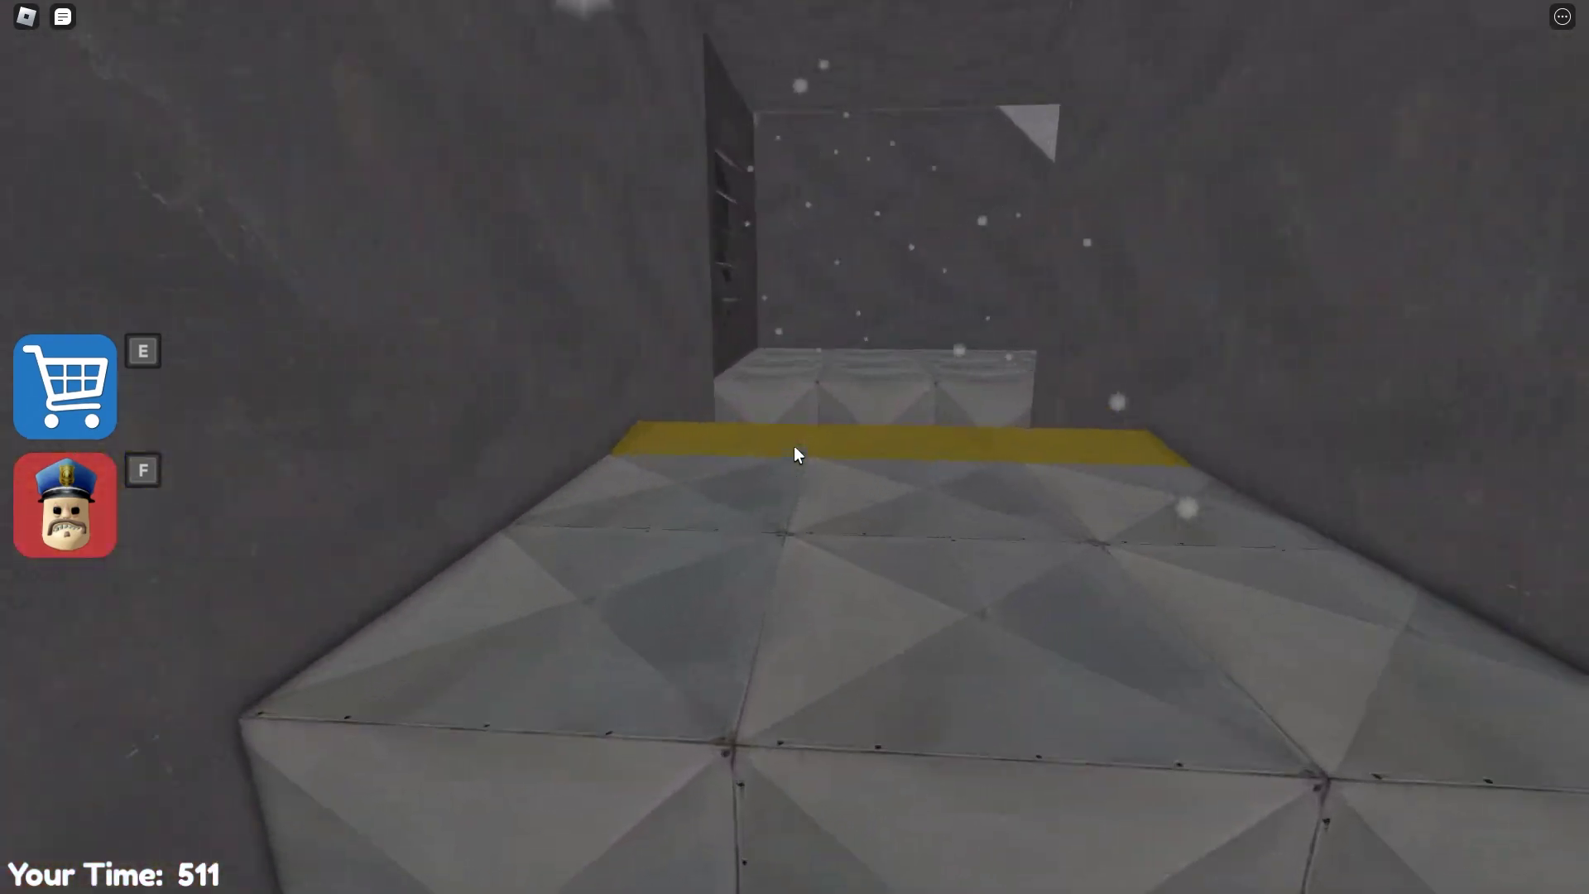
key(w)
key(space)
key(w)
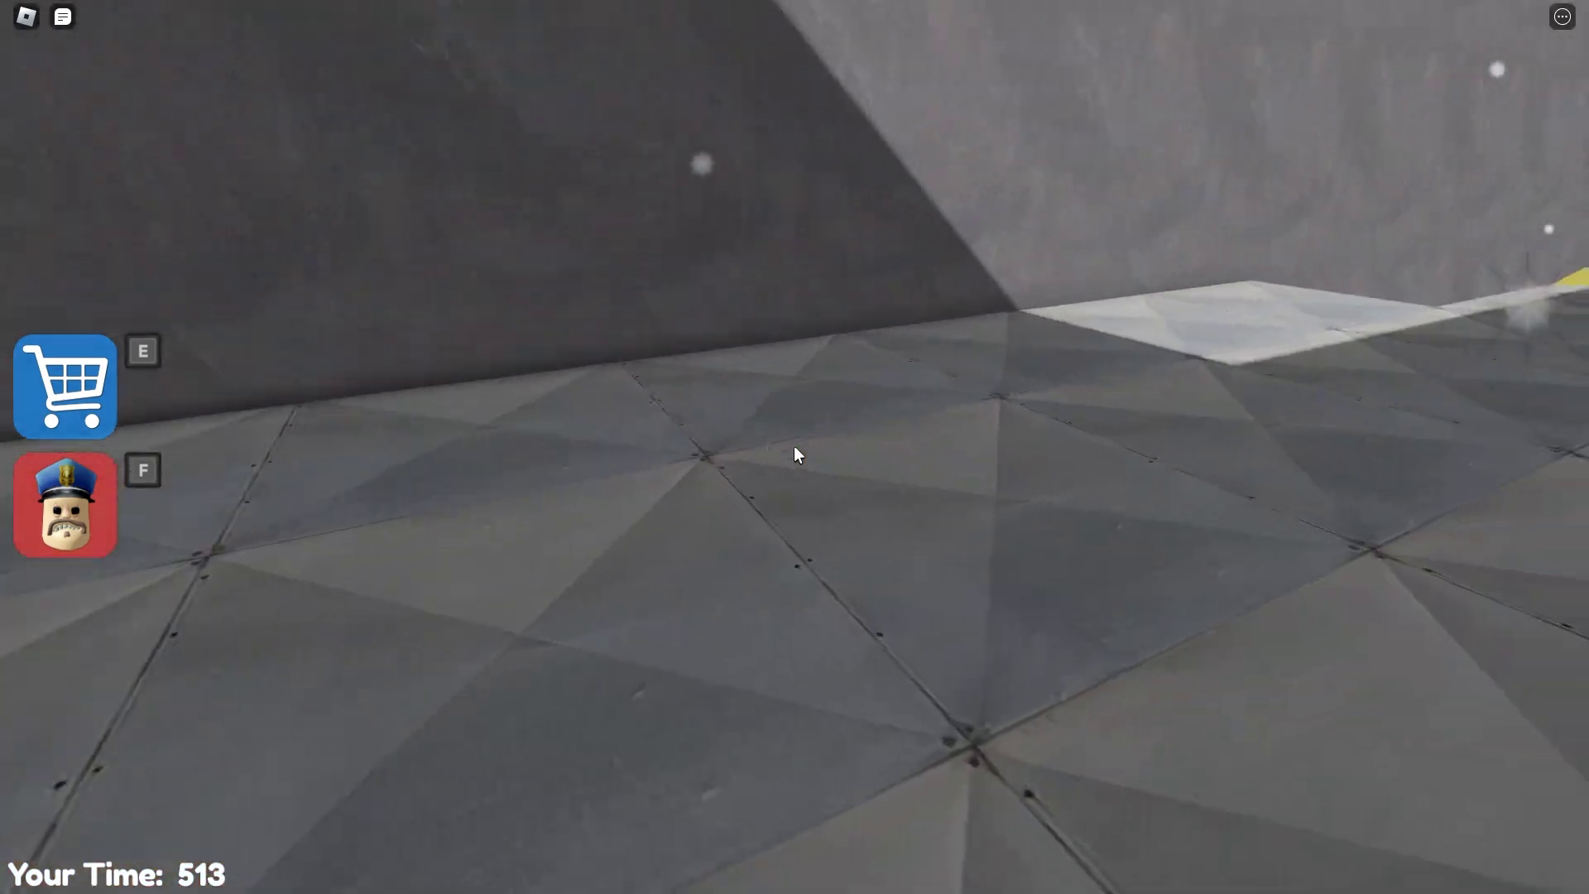
key(w)
key(space)
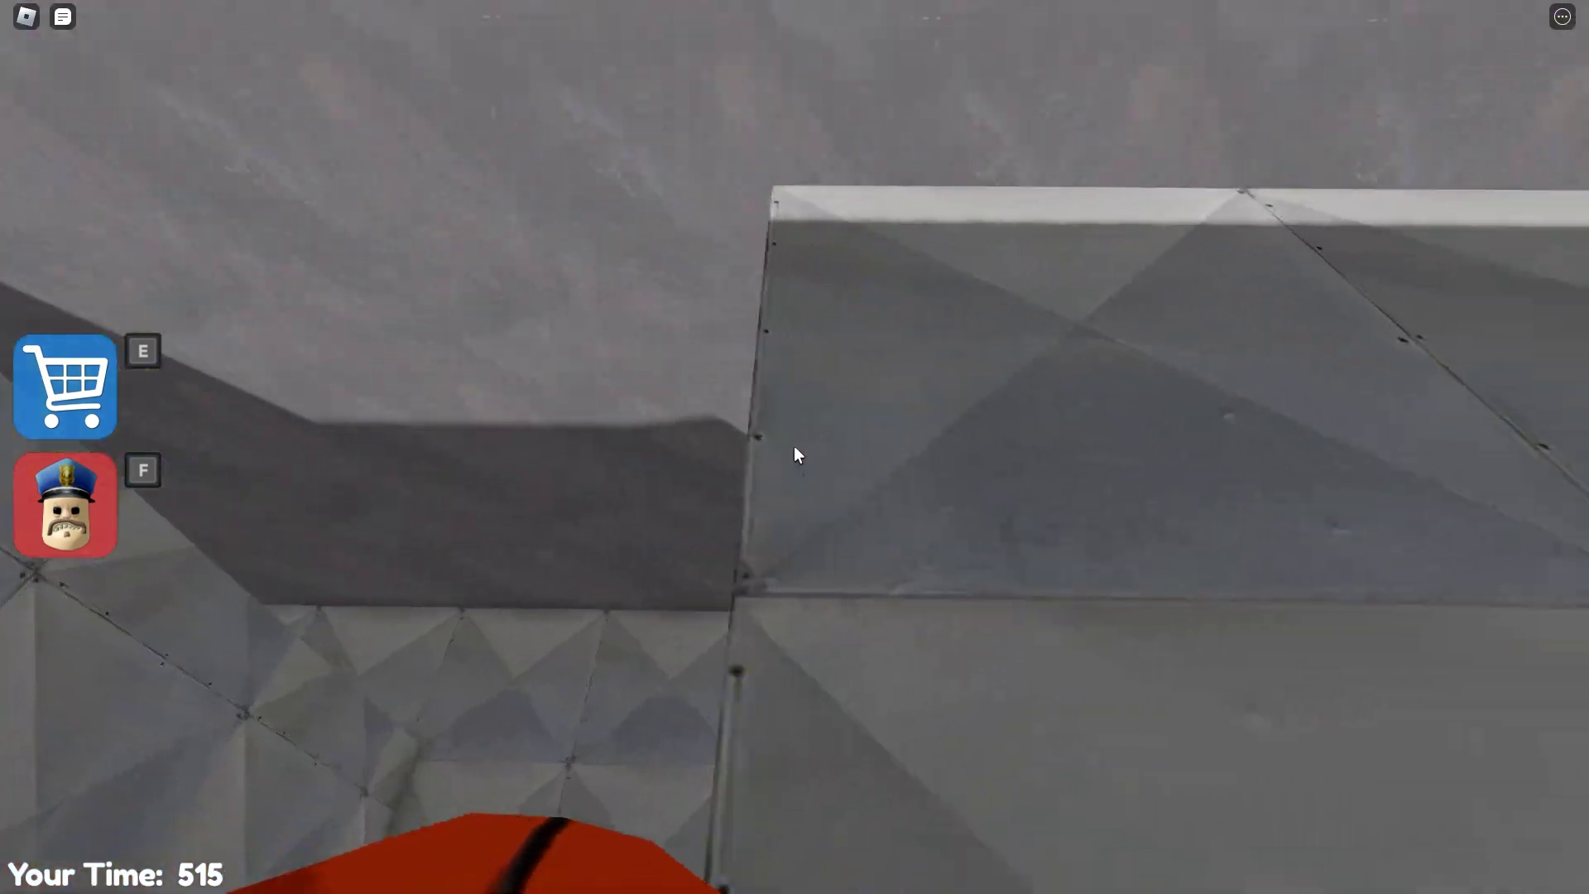
key(w)
- Get past the last yellow ledge and jump toward the next stretch of blocks
key(w)
key(space)
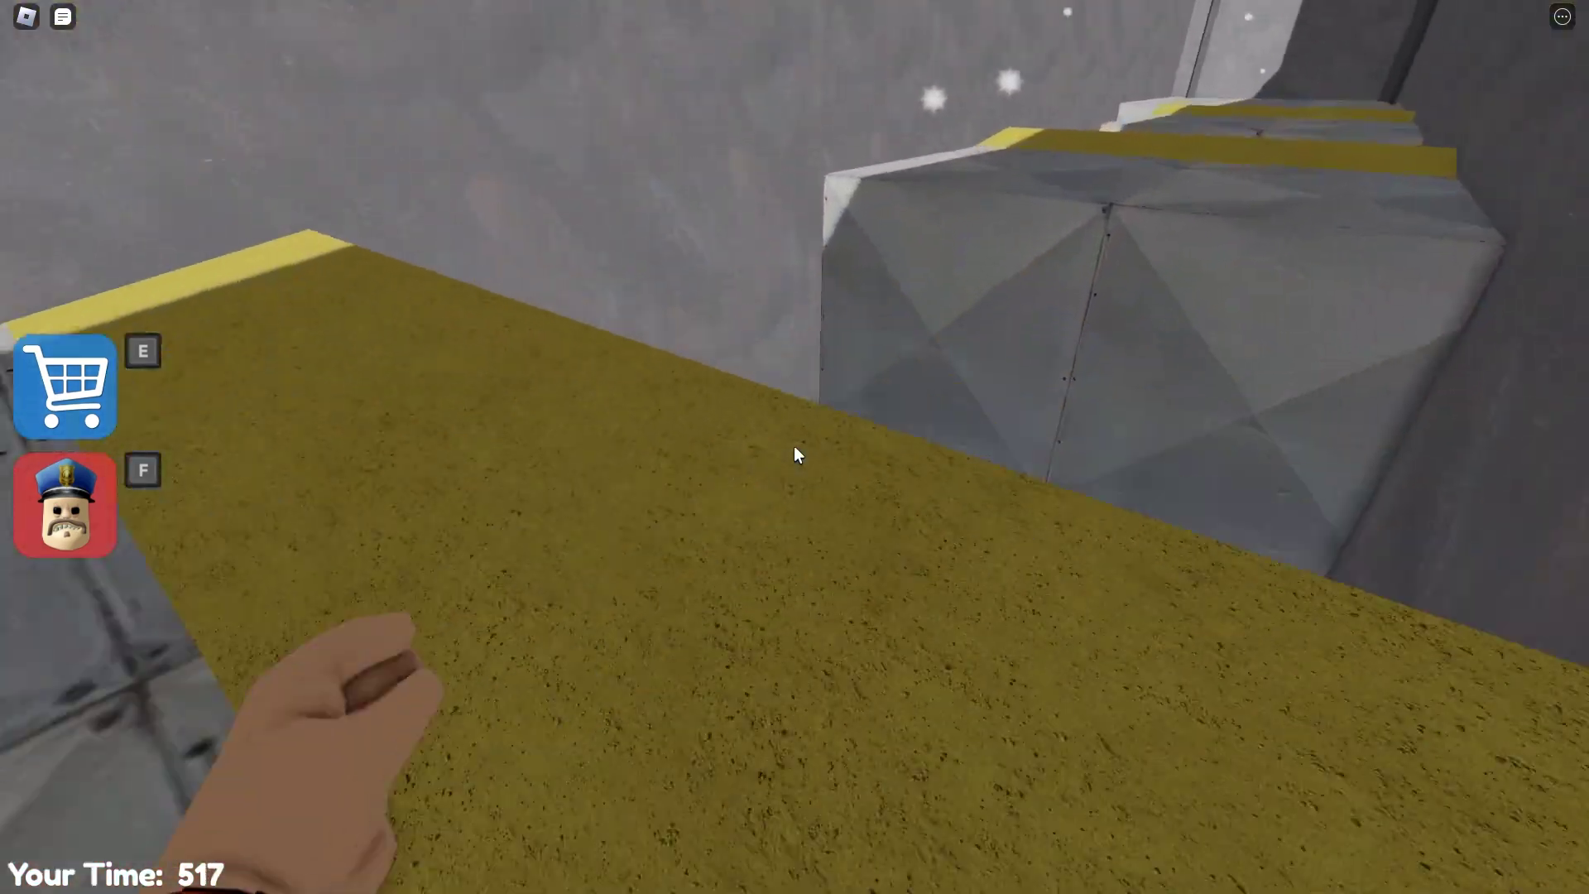
key(w)
key(w)
key(w)
key(w)
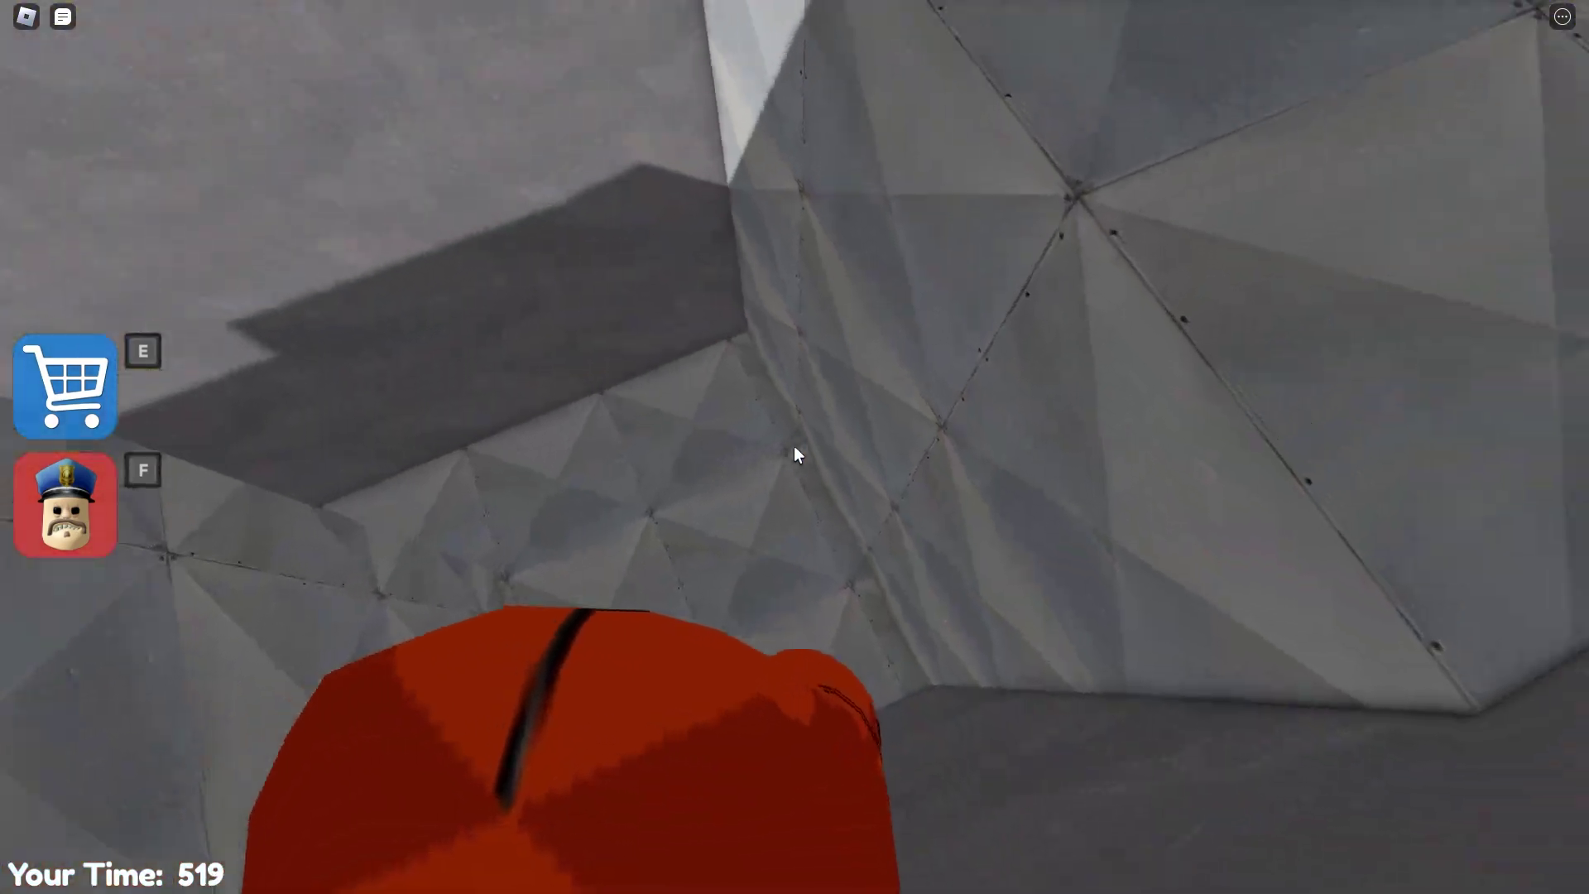
key(w)
key(w)
key(space)
key(w)
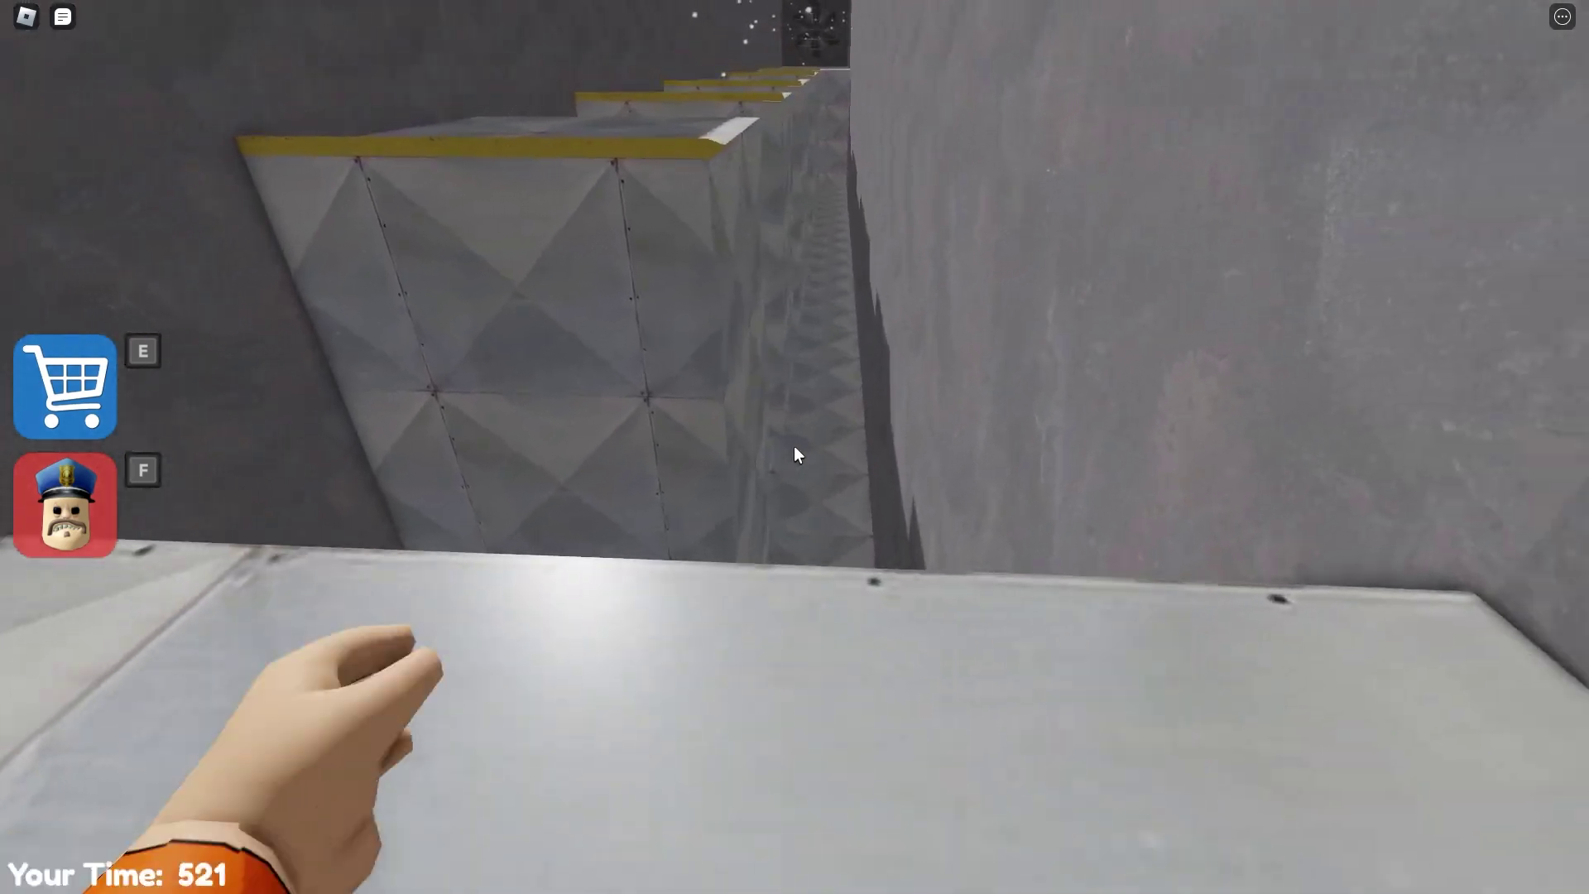
key(w)
- Drop to the lower floor and climb the ladder to the top
key(w)
key(space)
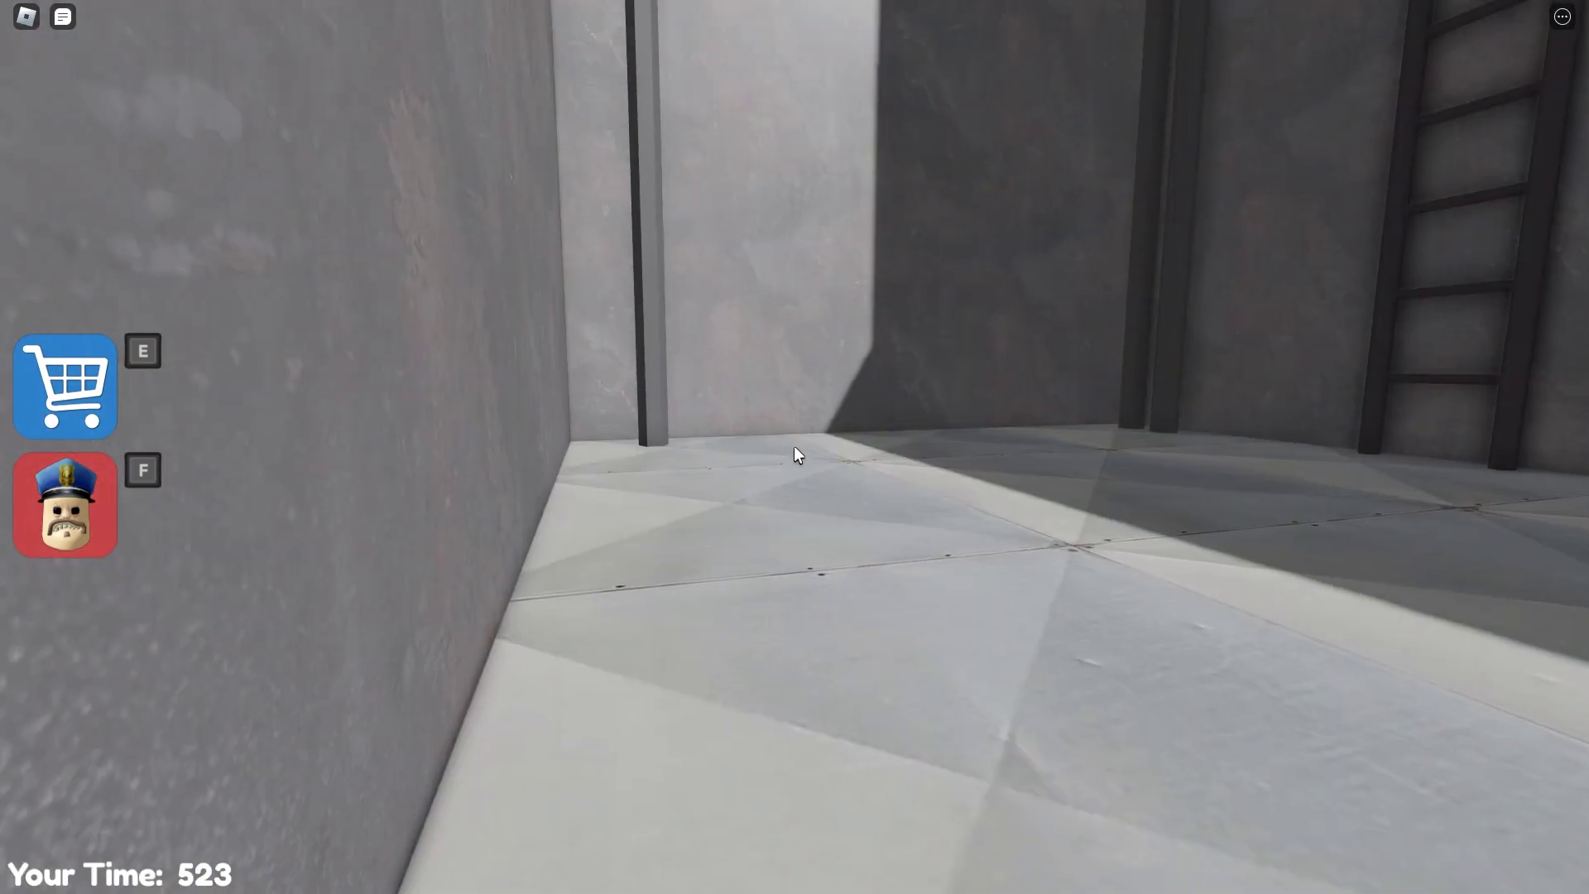
key(w)
key(w)
key(w)
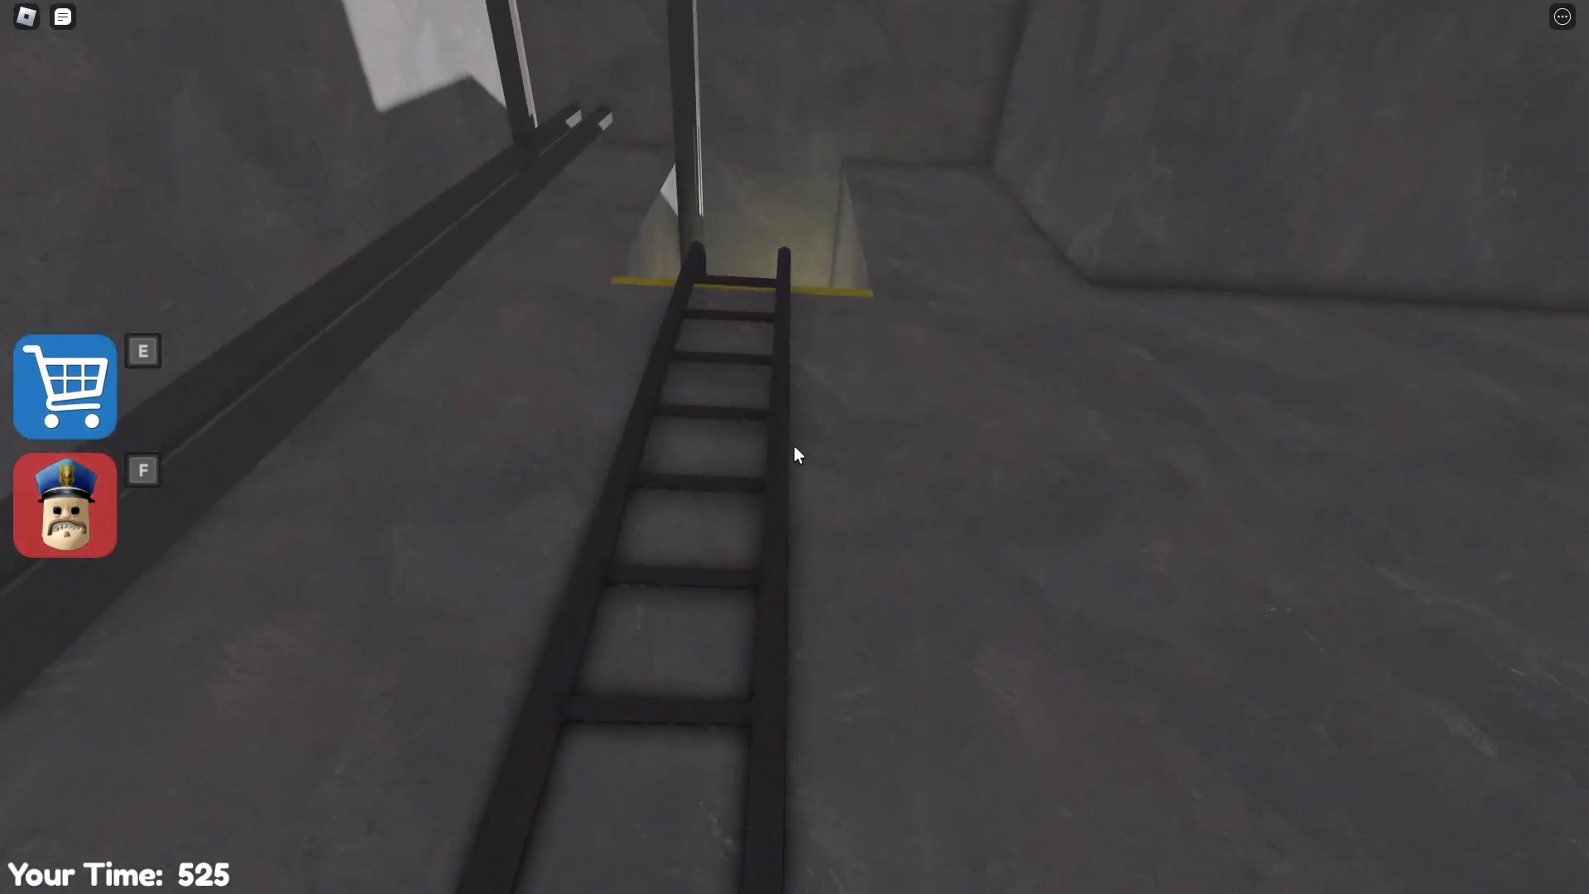
key(w)
key(w)
key(w)
key(w)
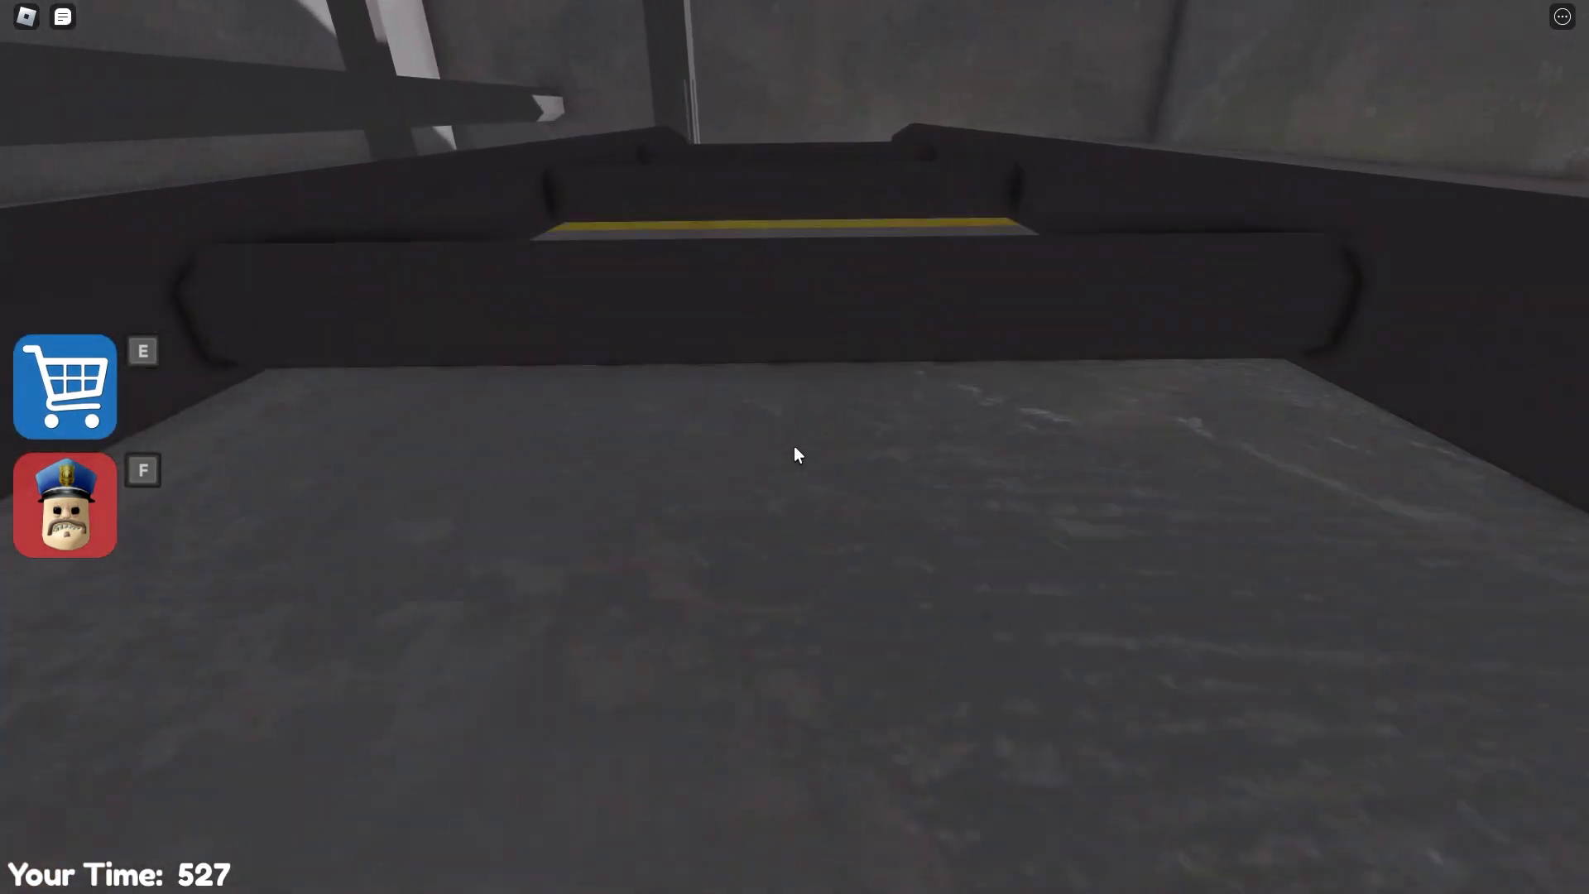
- Cross the padded gap and step down into the vent shaft
key(space)
key(w)
key(w)
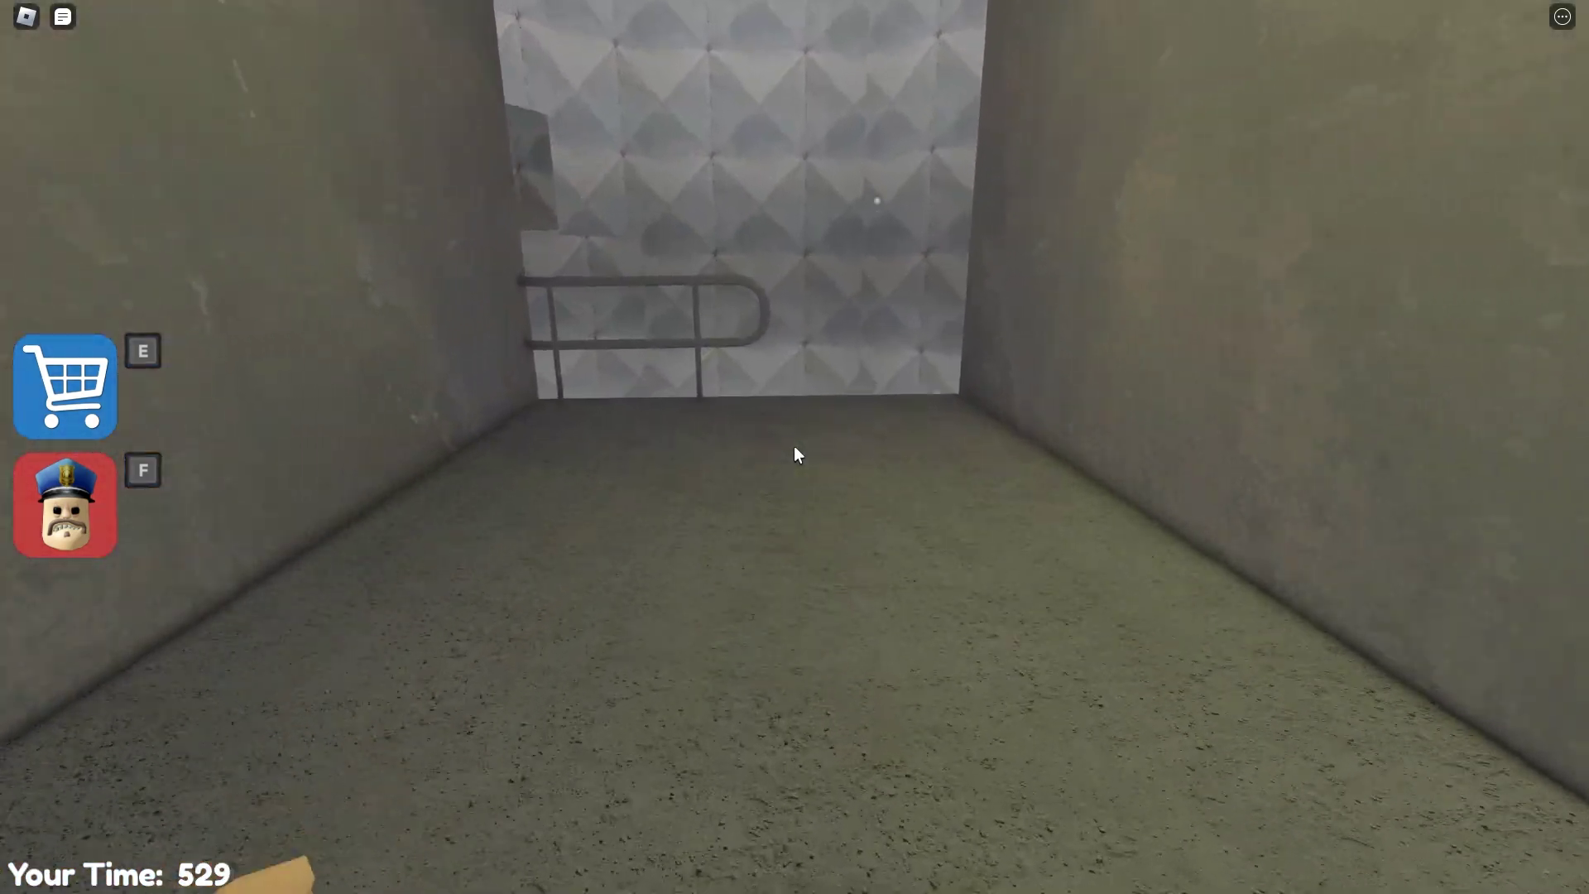
key(w)
key(w)
key(w)
key(w)
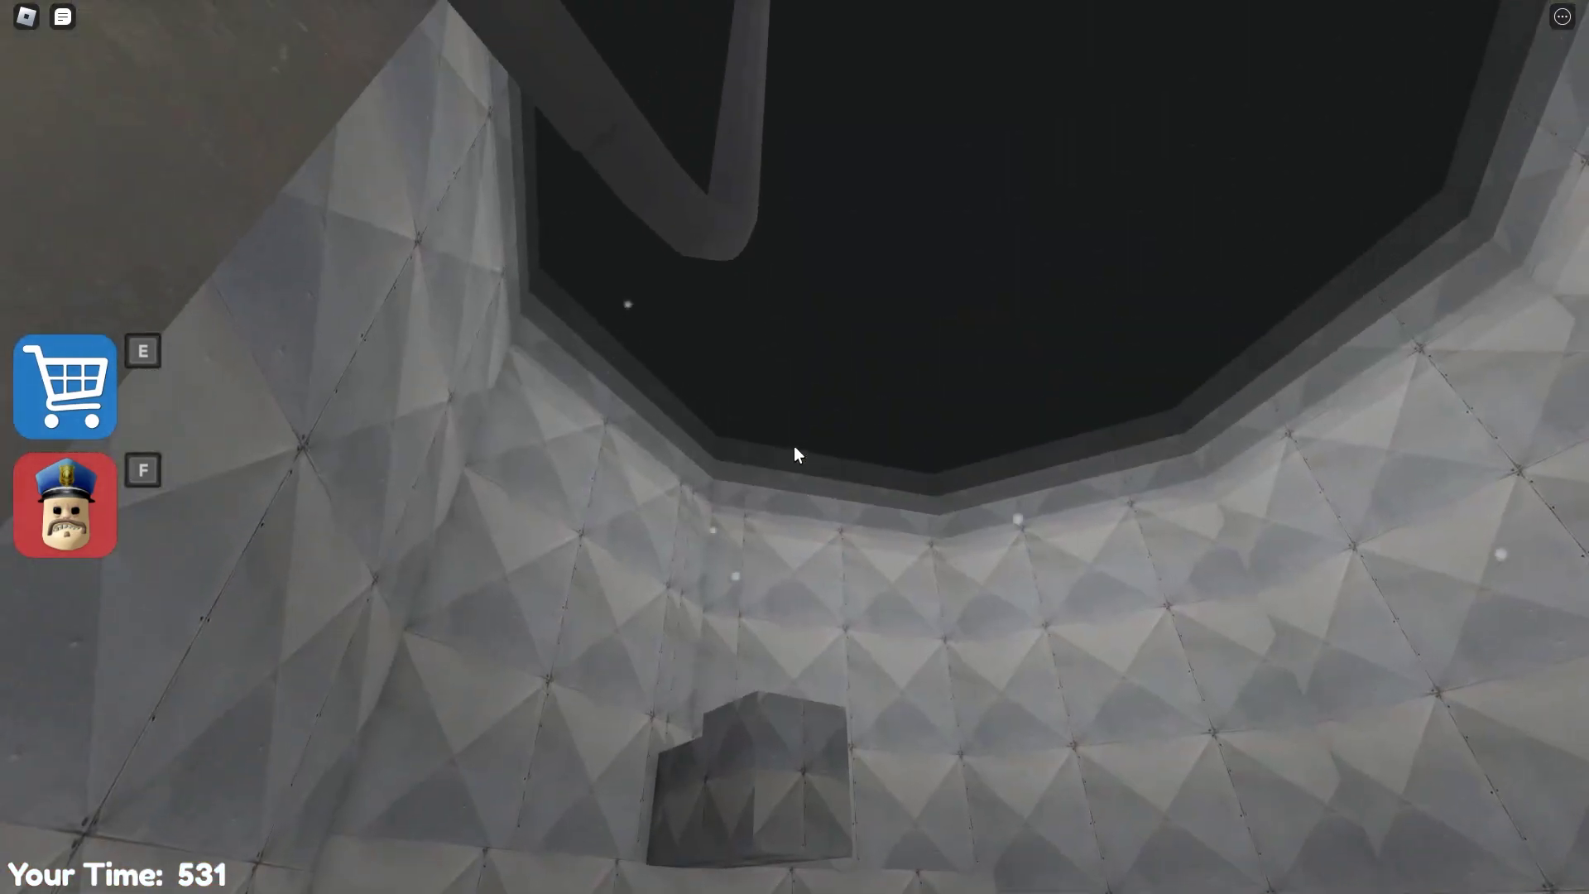
key(w)
key(w)
key(w)
key(w)
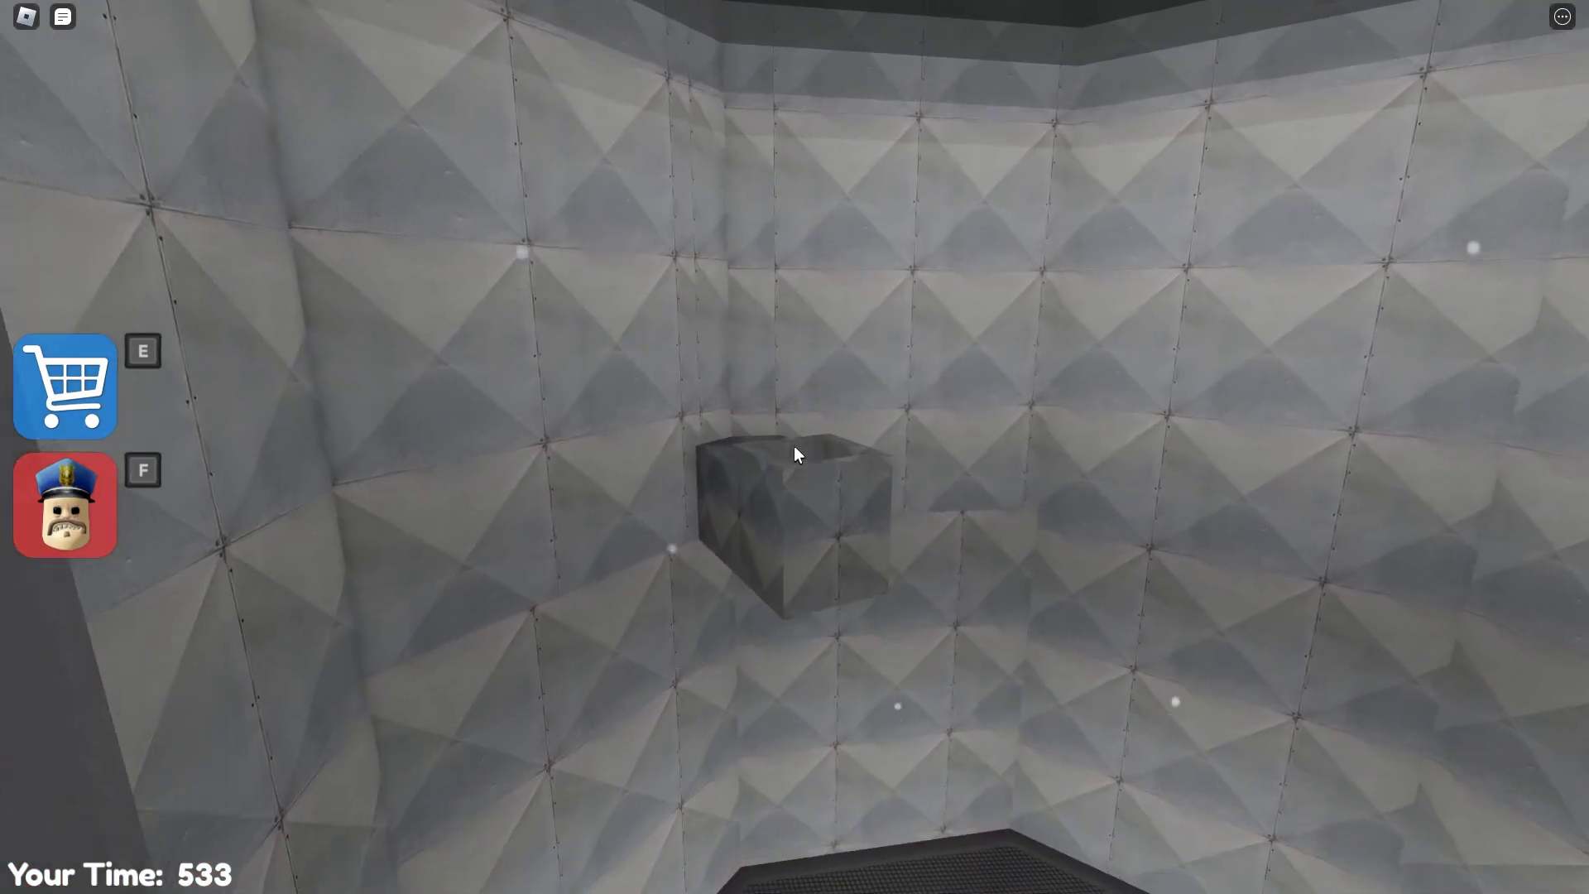
key(w)
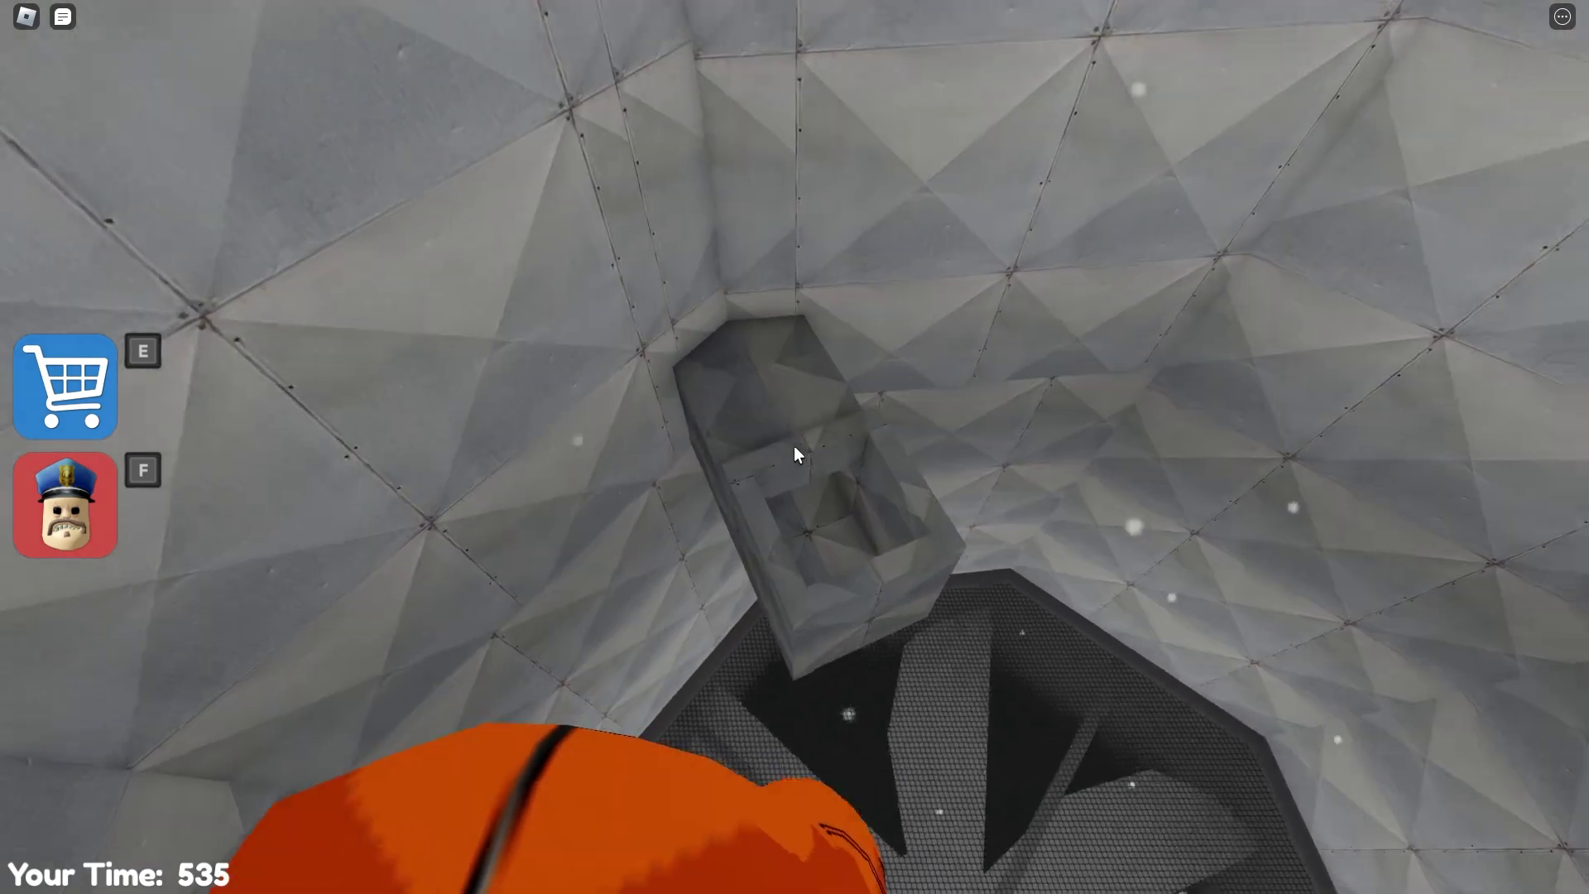
- Crawl through the padded shaft and climb out into the prison corridor
key(w)
key(w)
key(w)
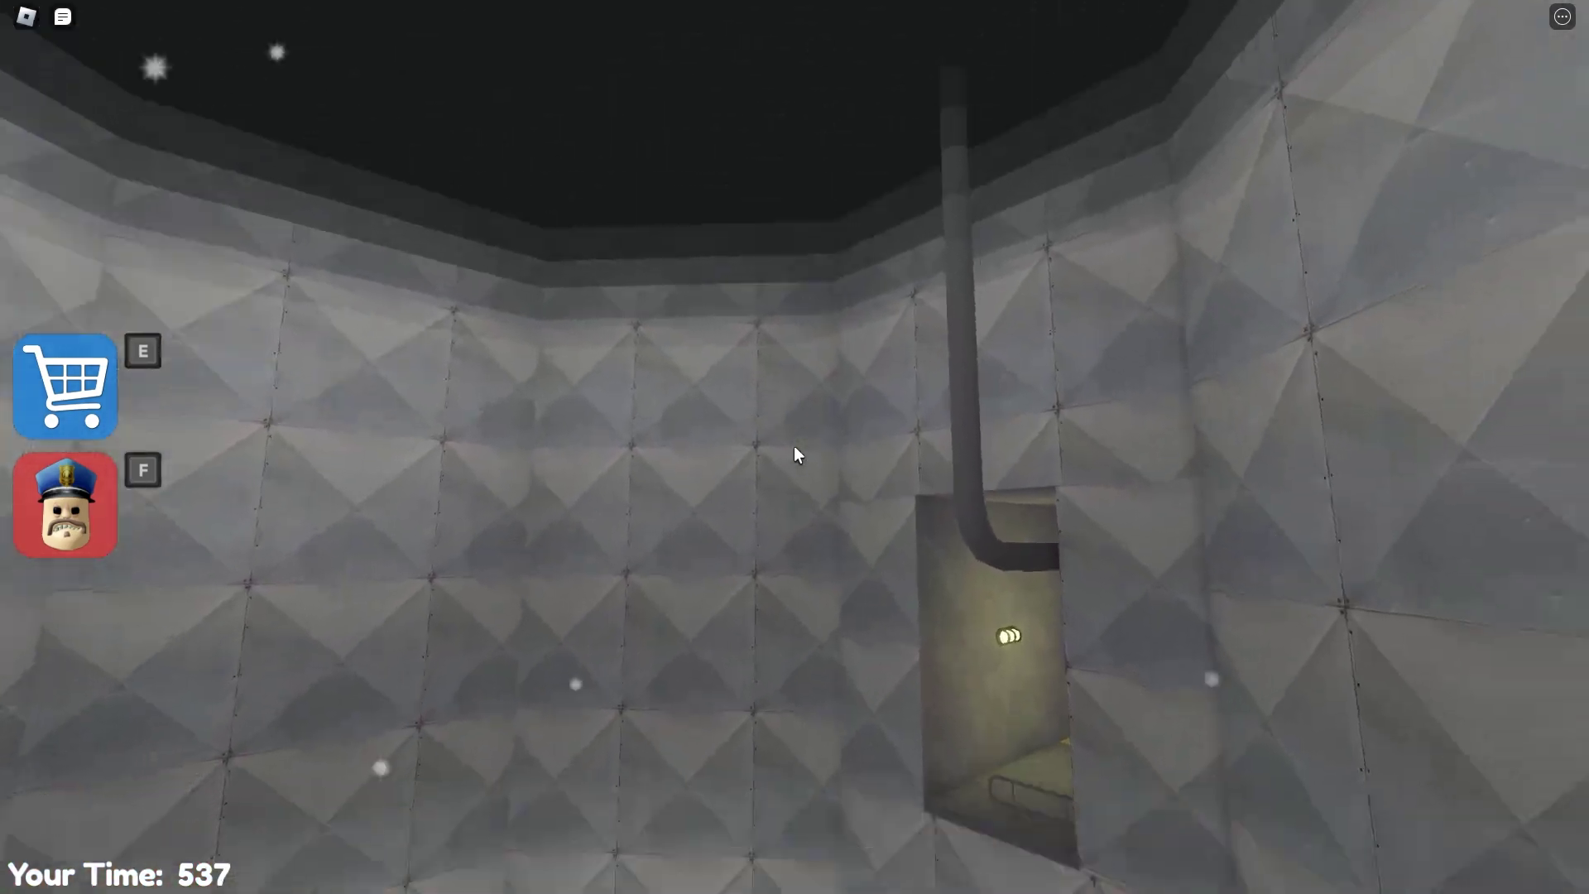
key(w)
key(w)
key(w)
key(w)
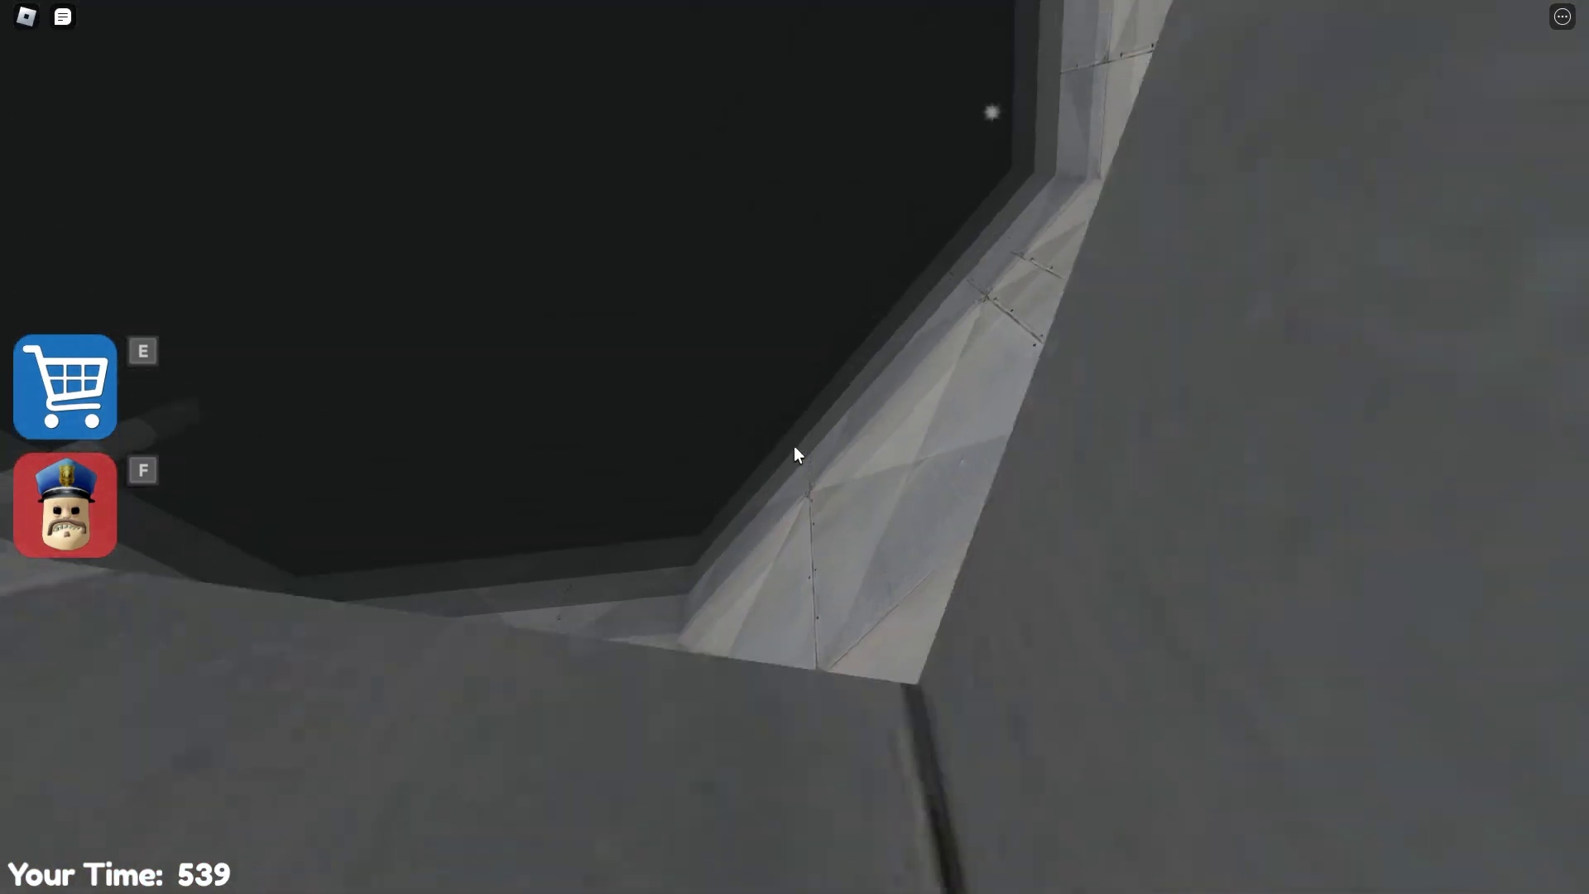
key(w)
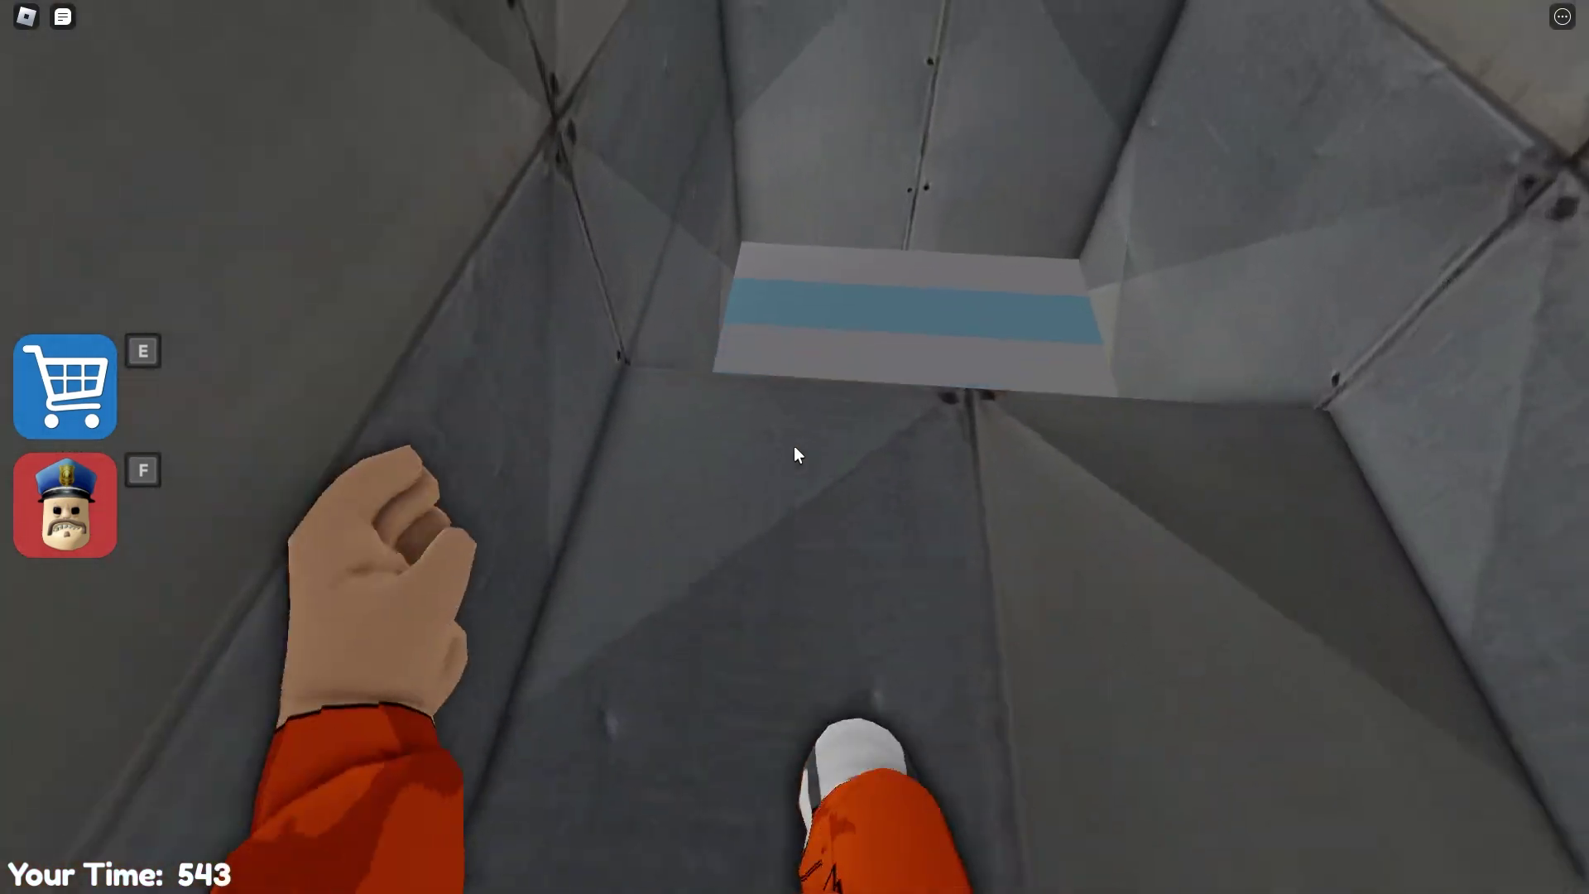
key(w)
key(w)
key(w)
key(w)
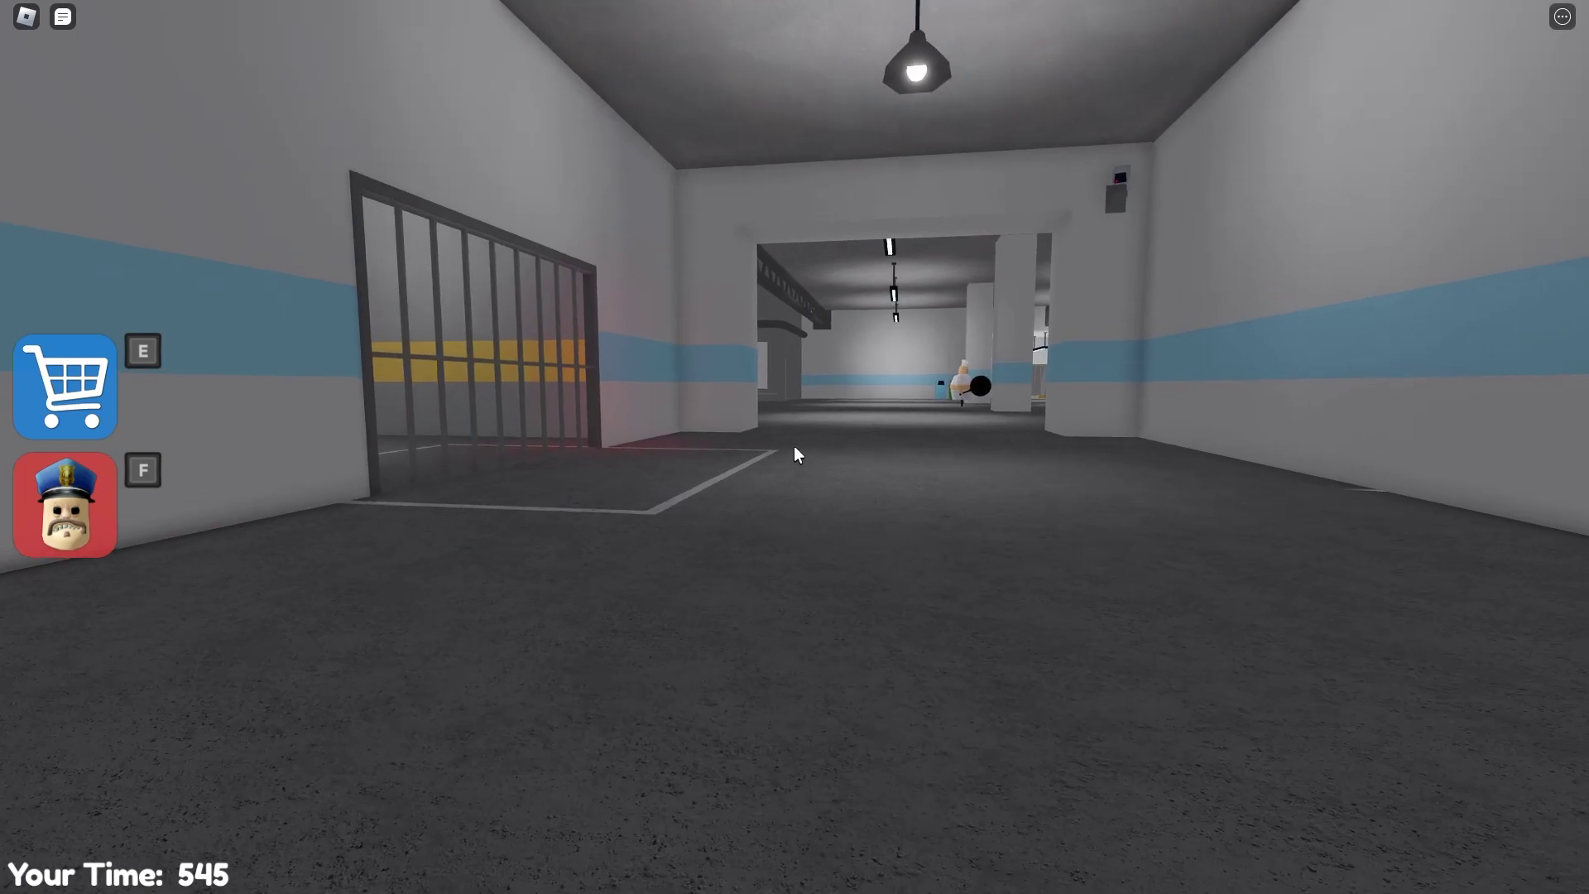
key(w)
- Pass through the dark garage door and past the barred gate
key(w)
key(w)
key(w)
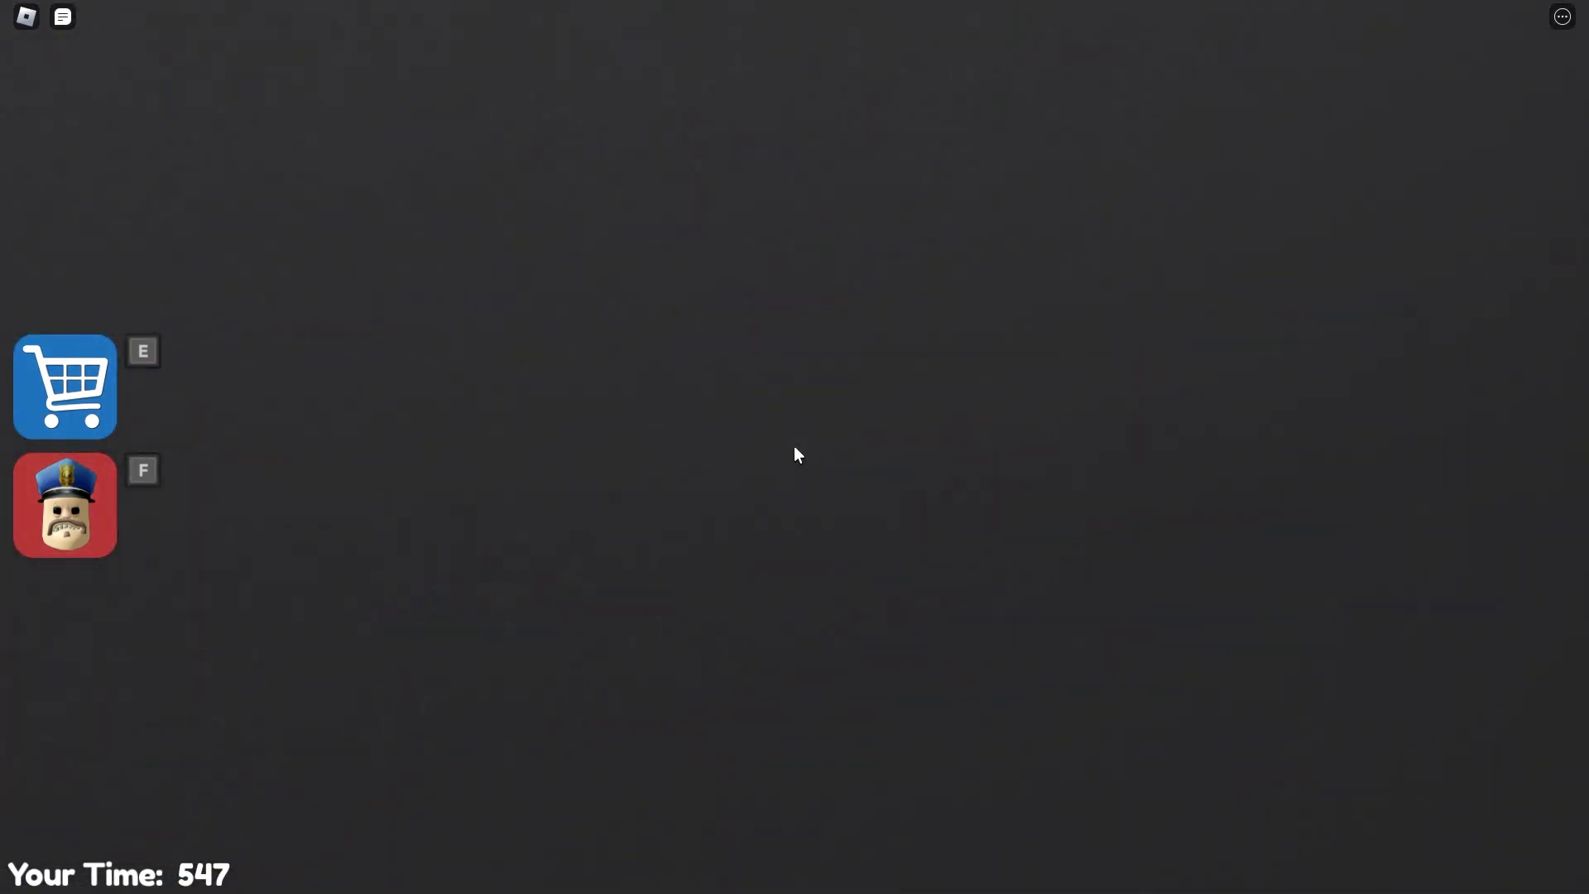
key(w)
key(w)
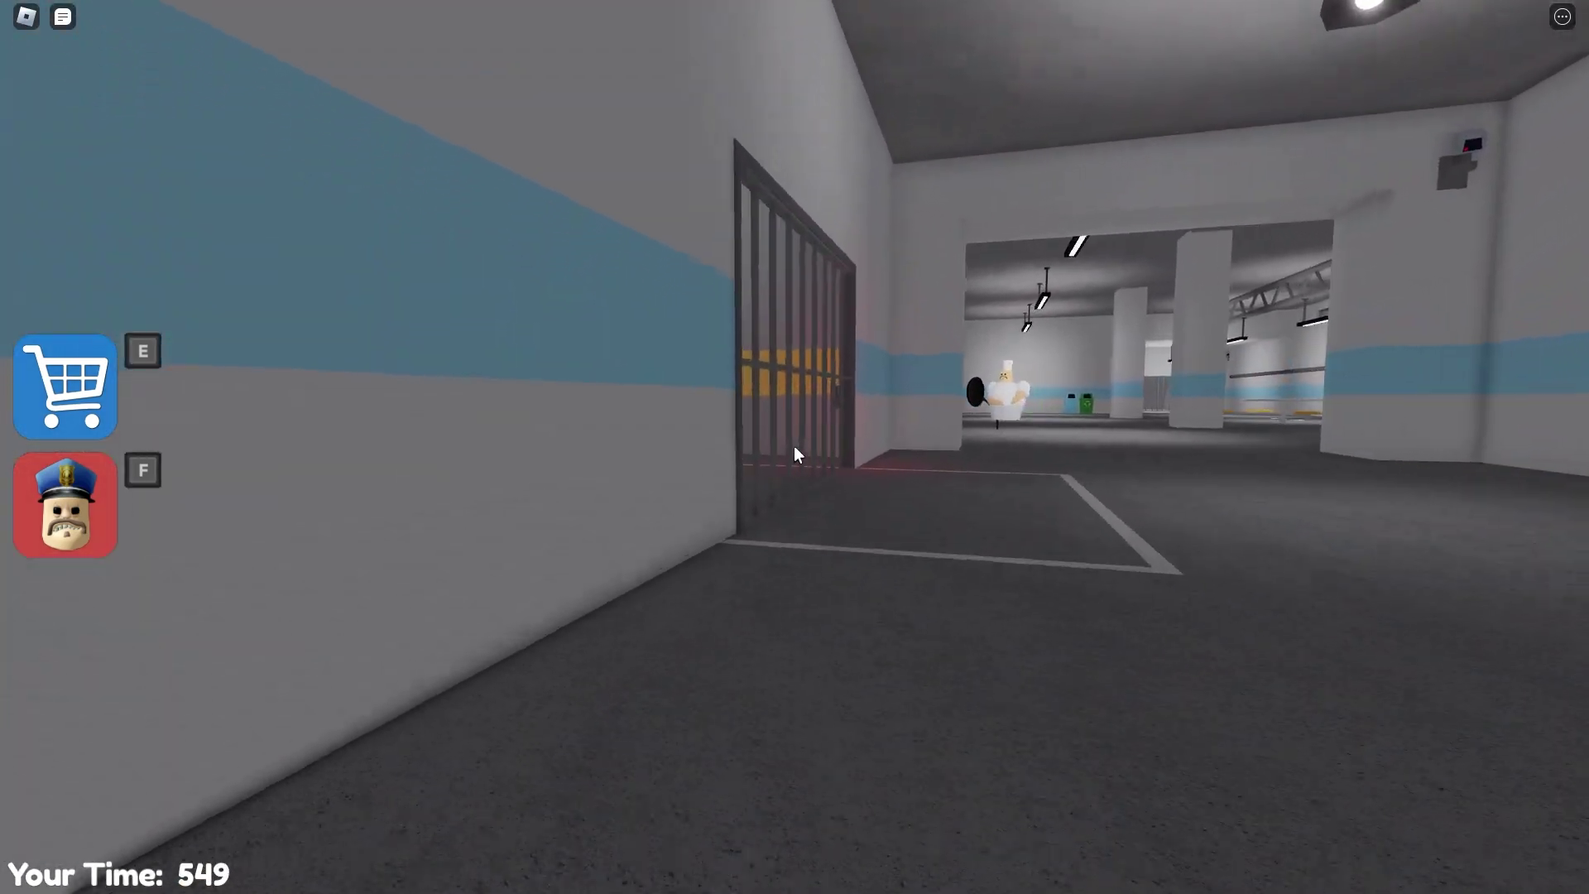
key(w)
key(w)
key(w)
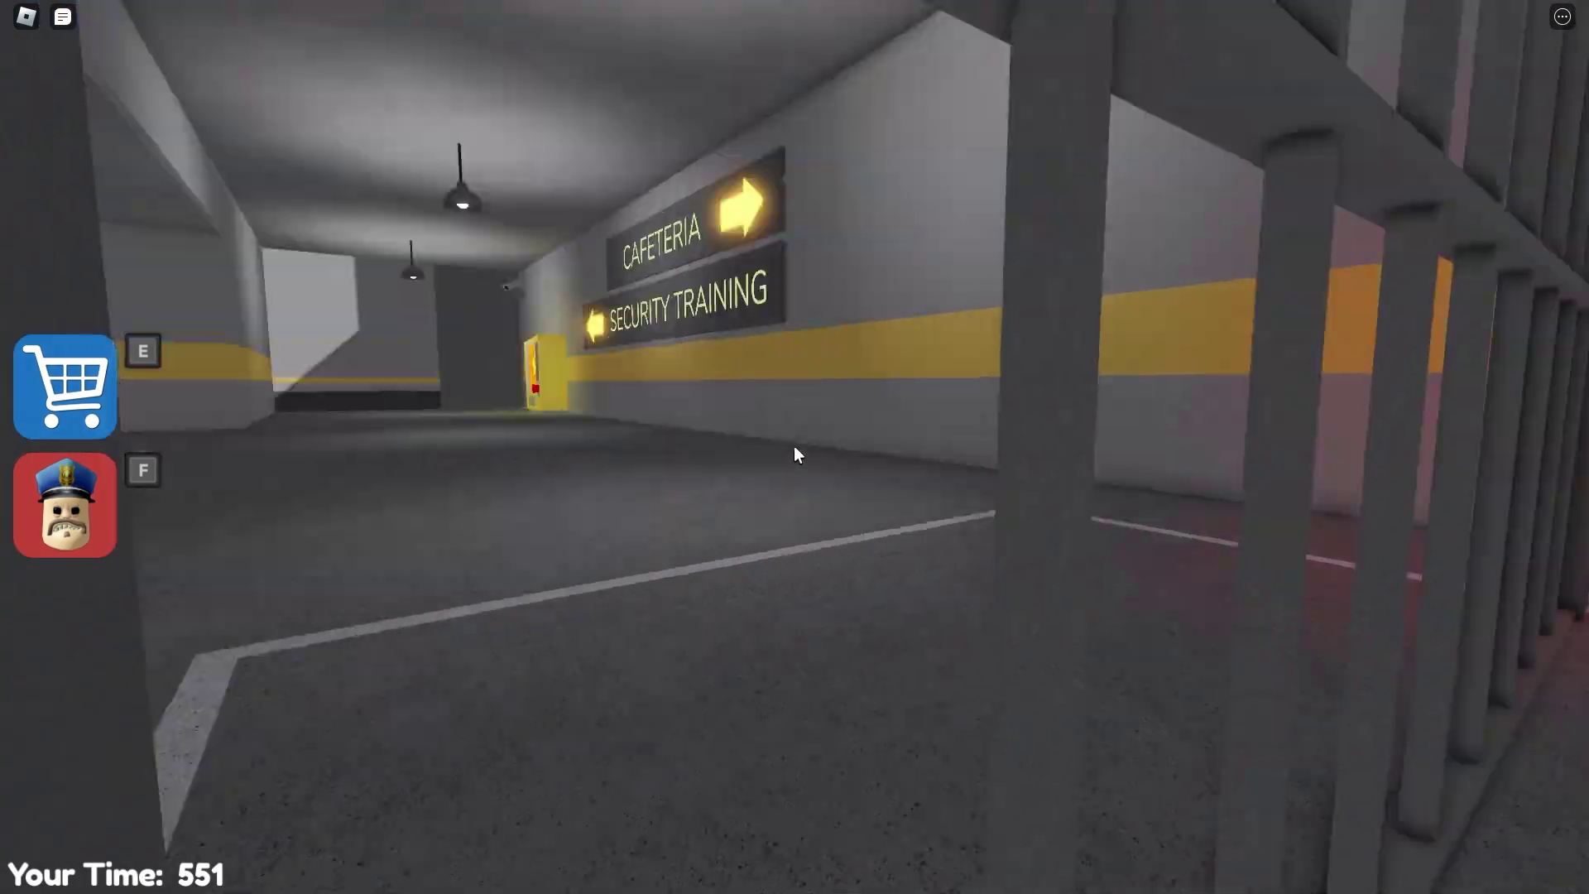
key(w)
- Enter the cafeteria and keep turning to face Garry the Chef
key(w)
key(w)
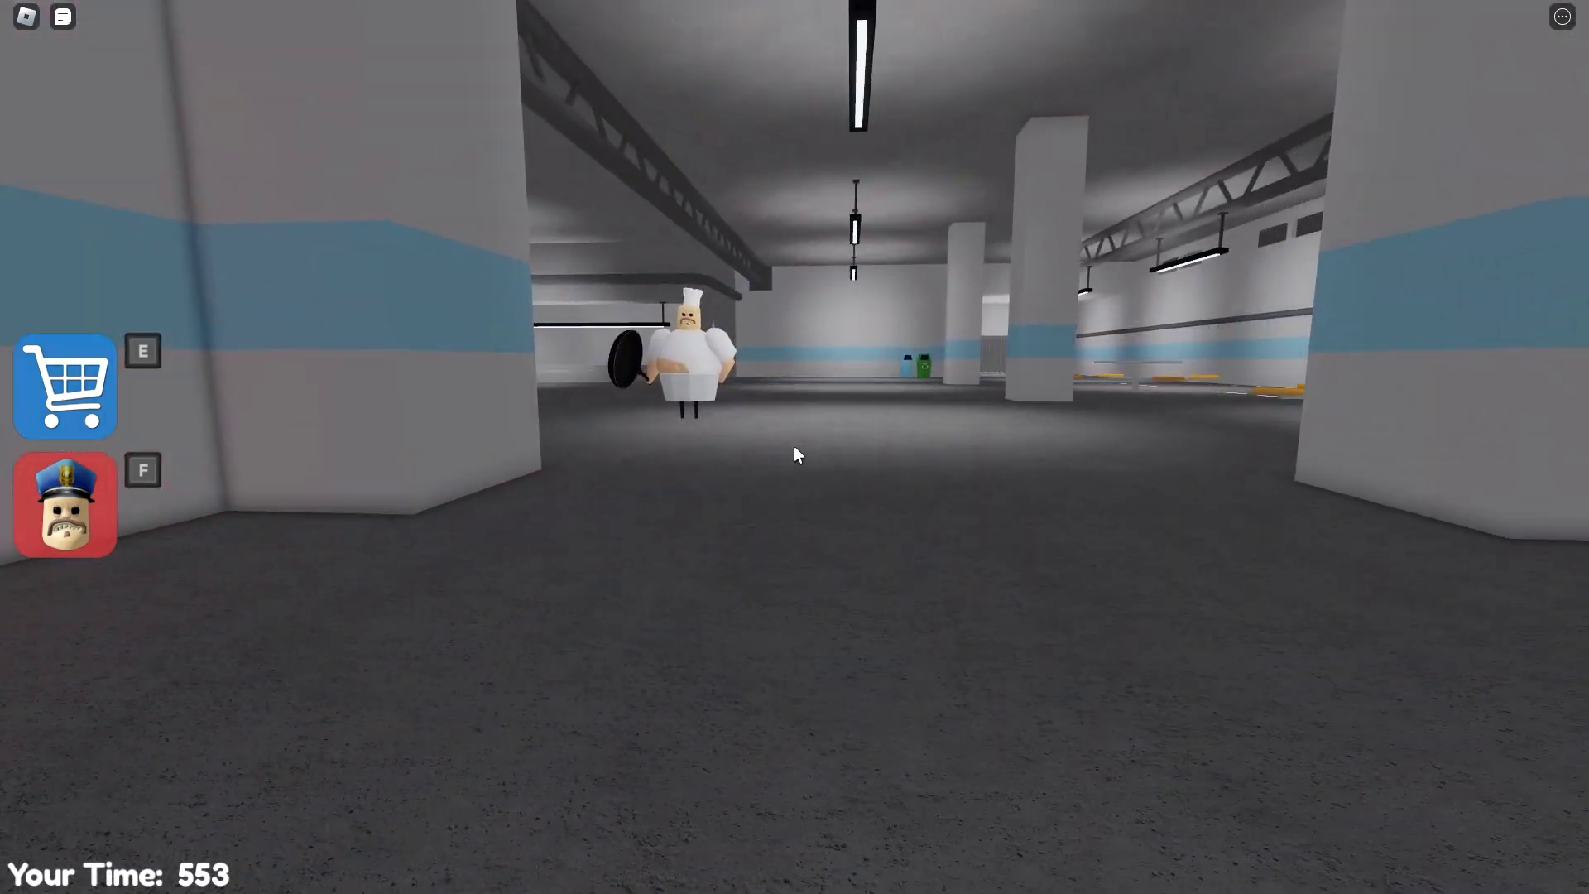
key(w)
key(w)
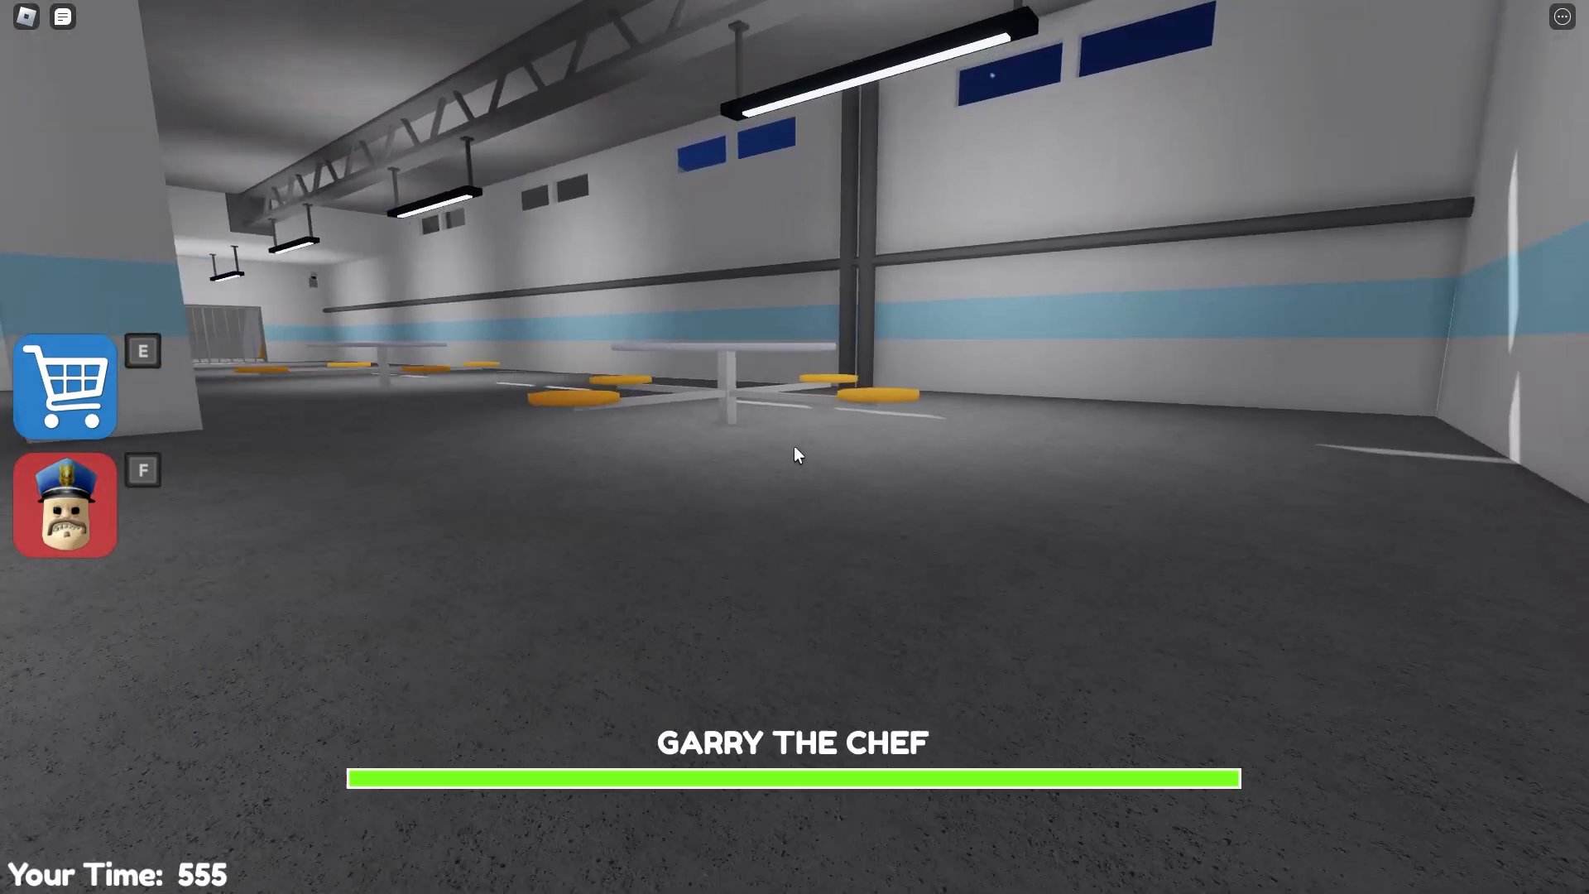
key(w)
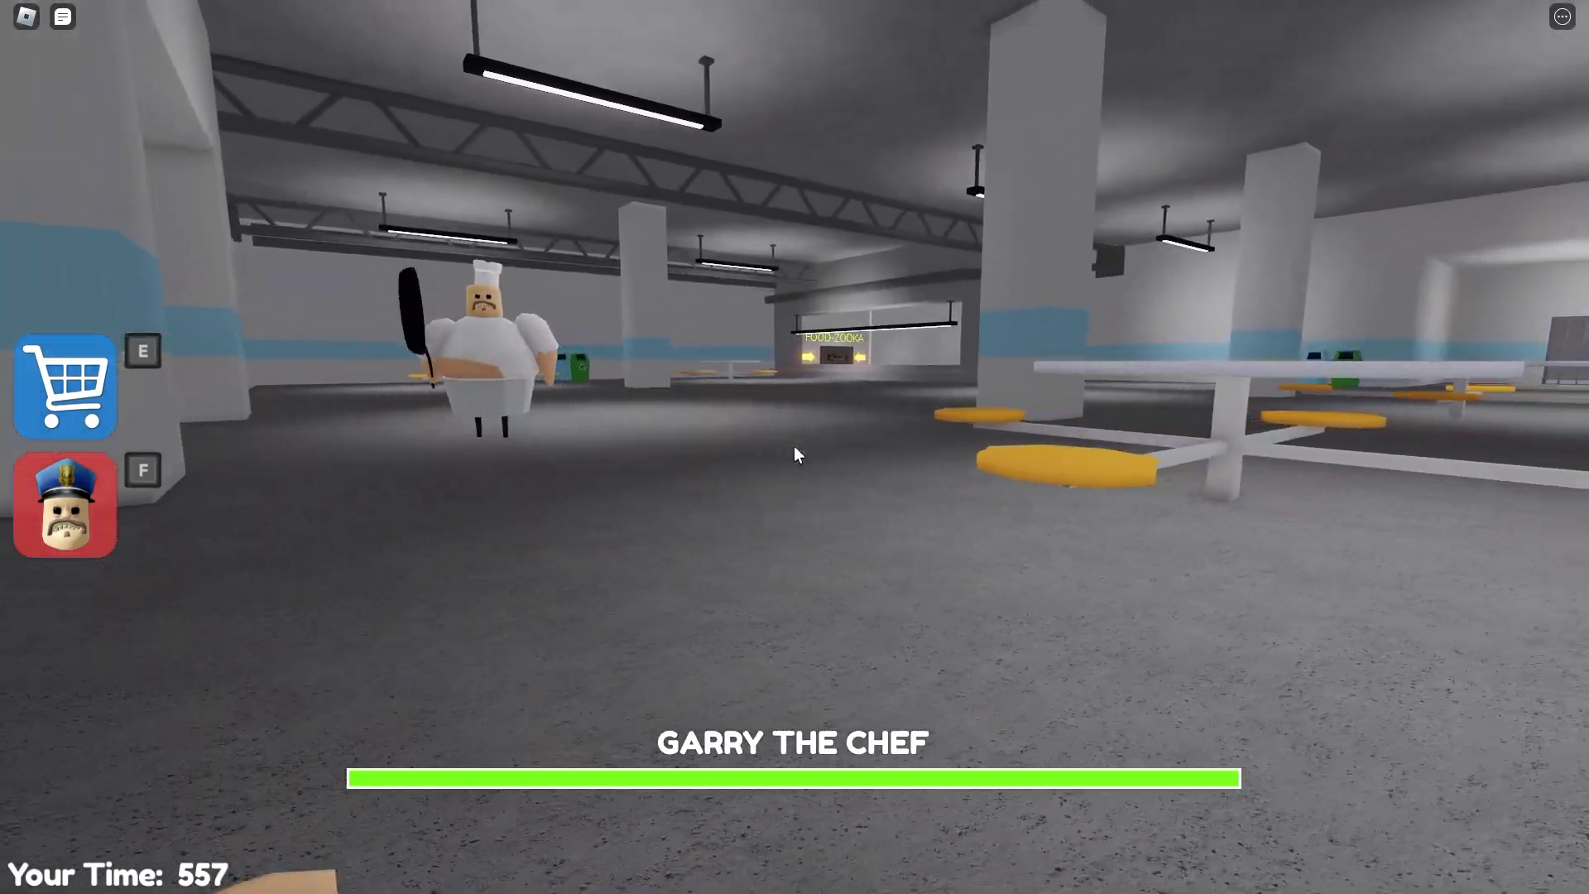
key(w)
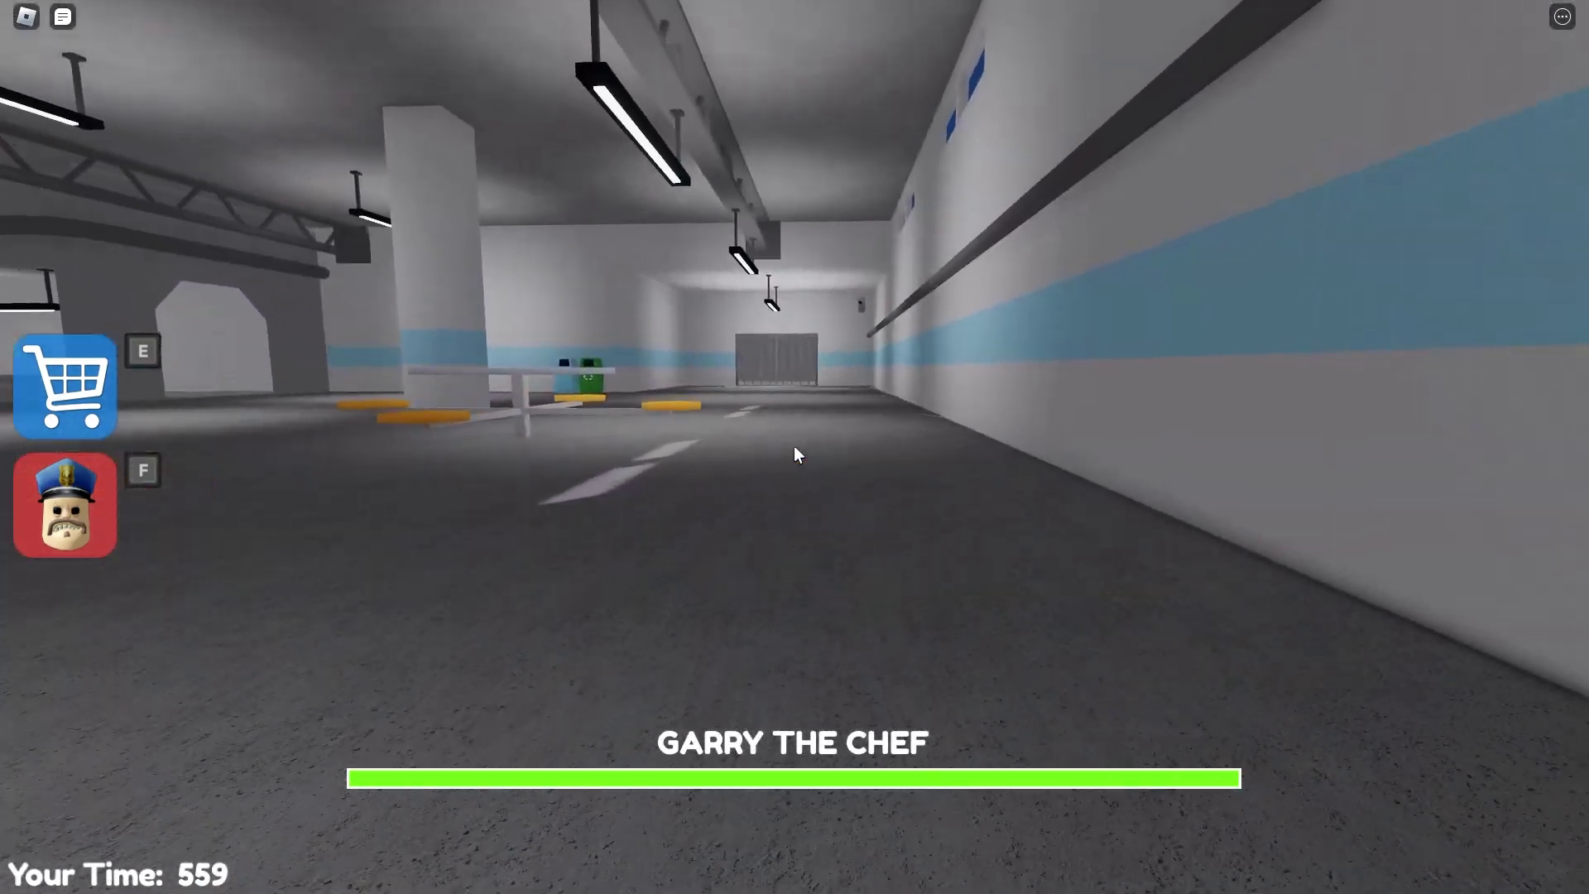
key(w)
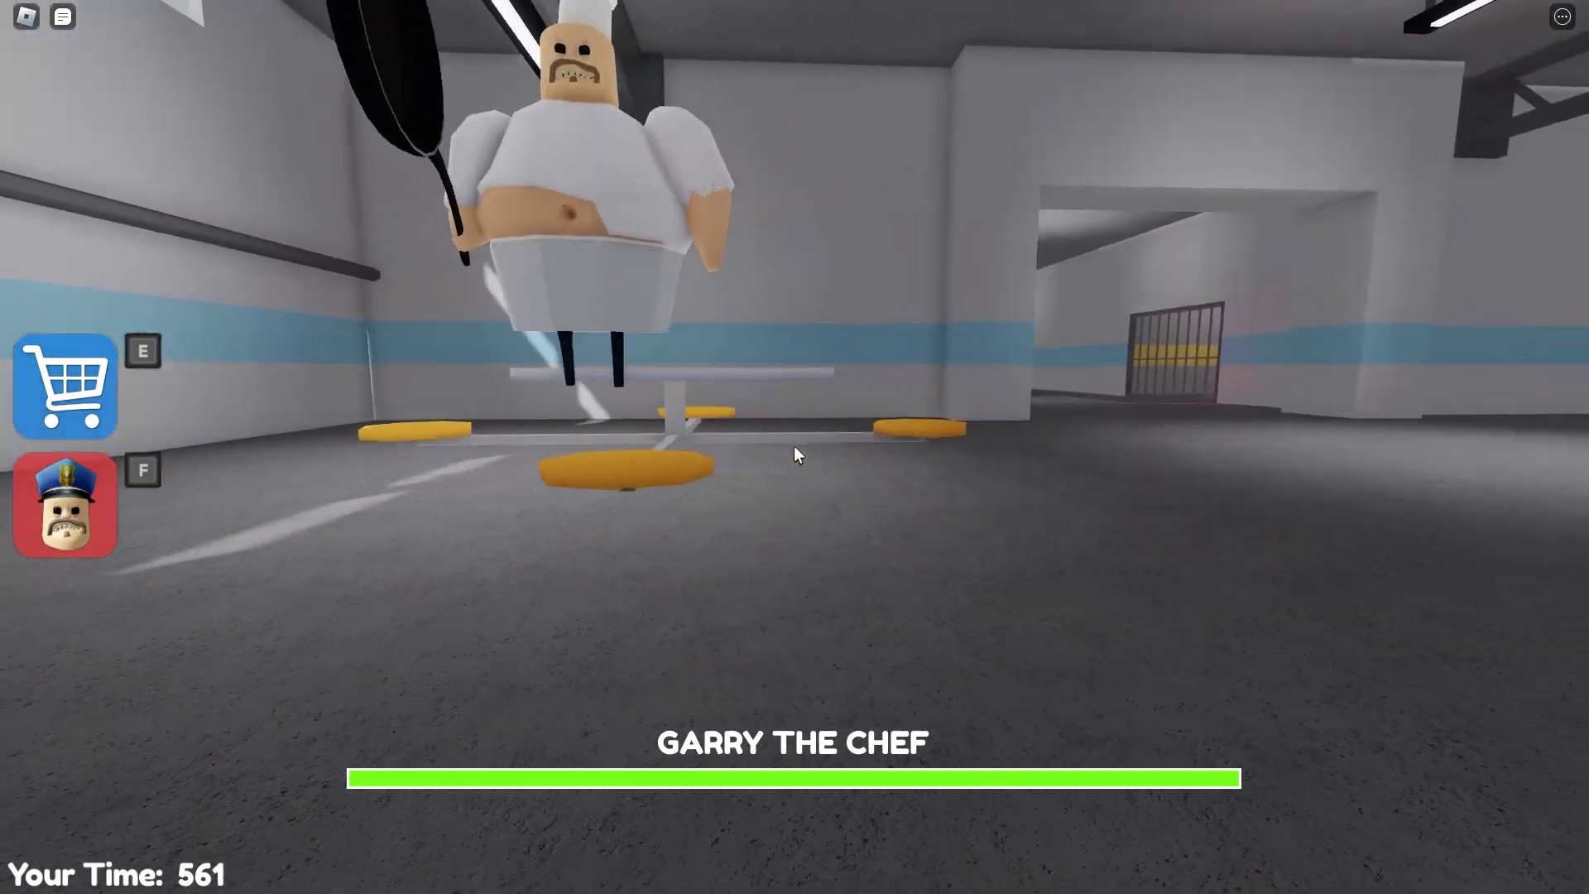
key(w)
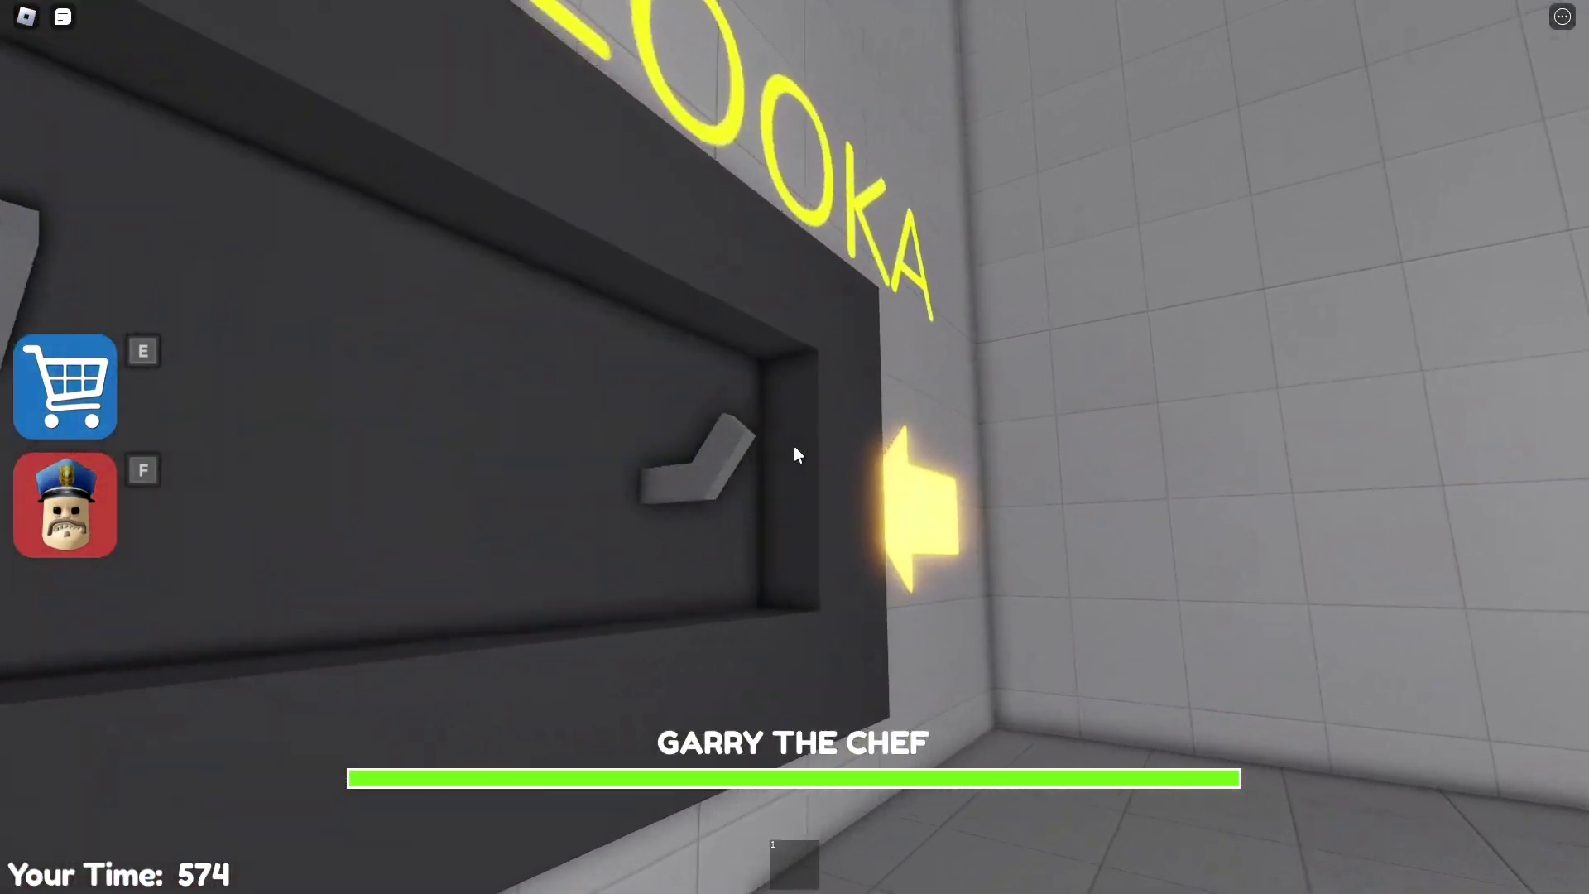
- Take the Food-zooka off the wall and fire six shots until Garry the Chef falls
click(795, 455)
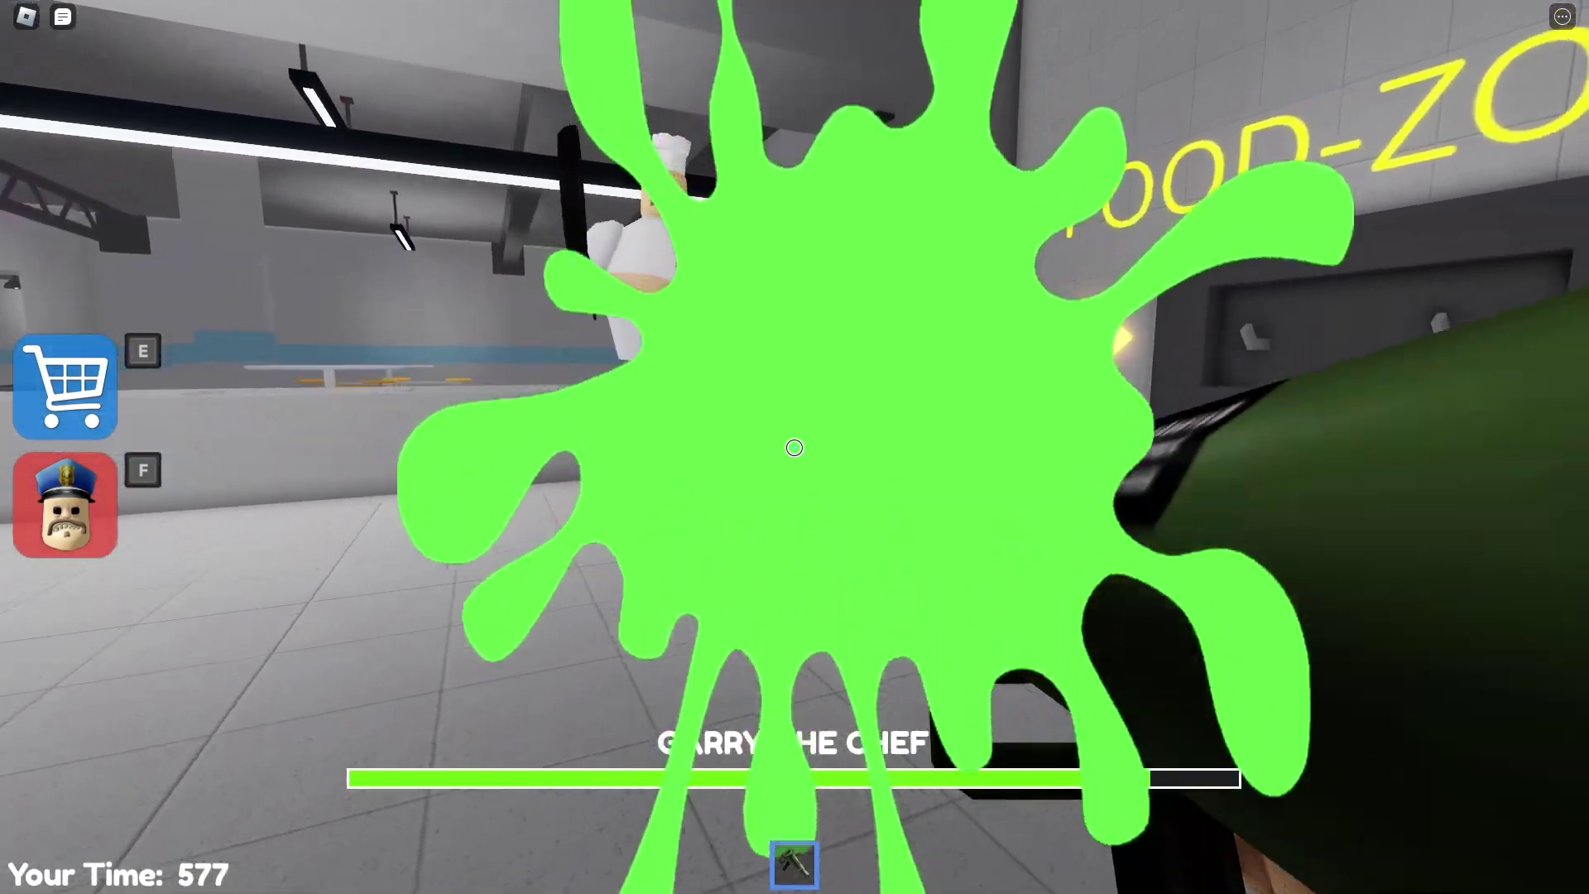
click(794, 447)
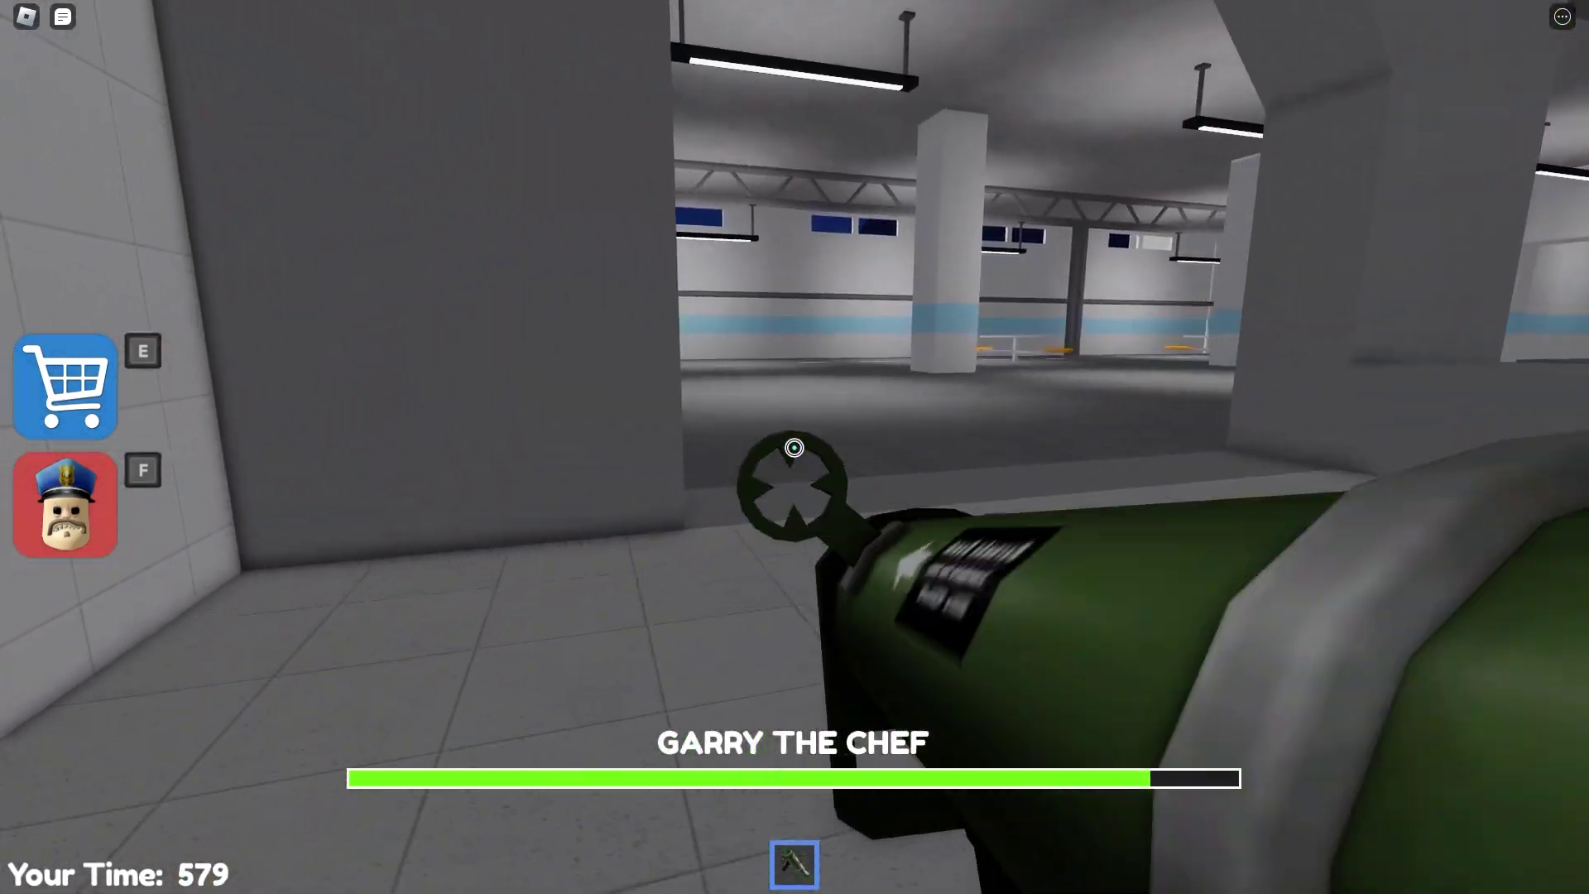
click(794, 447)
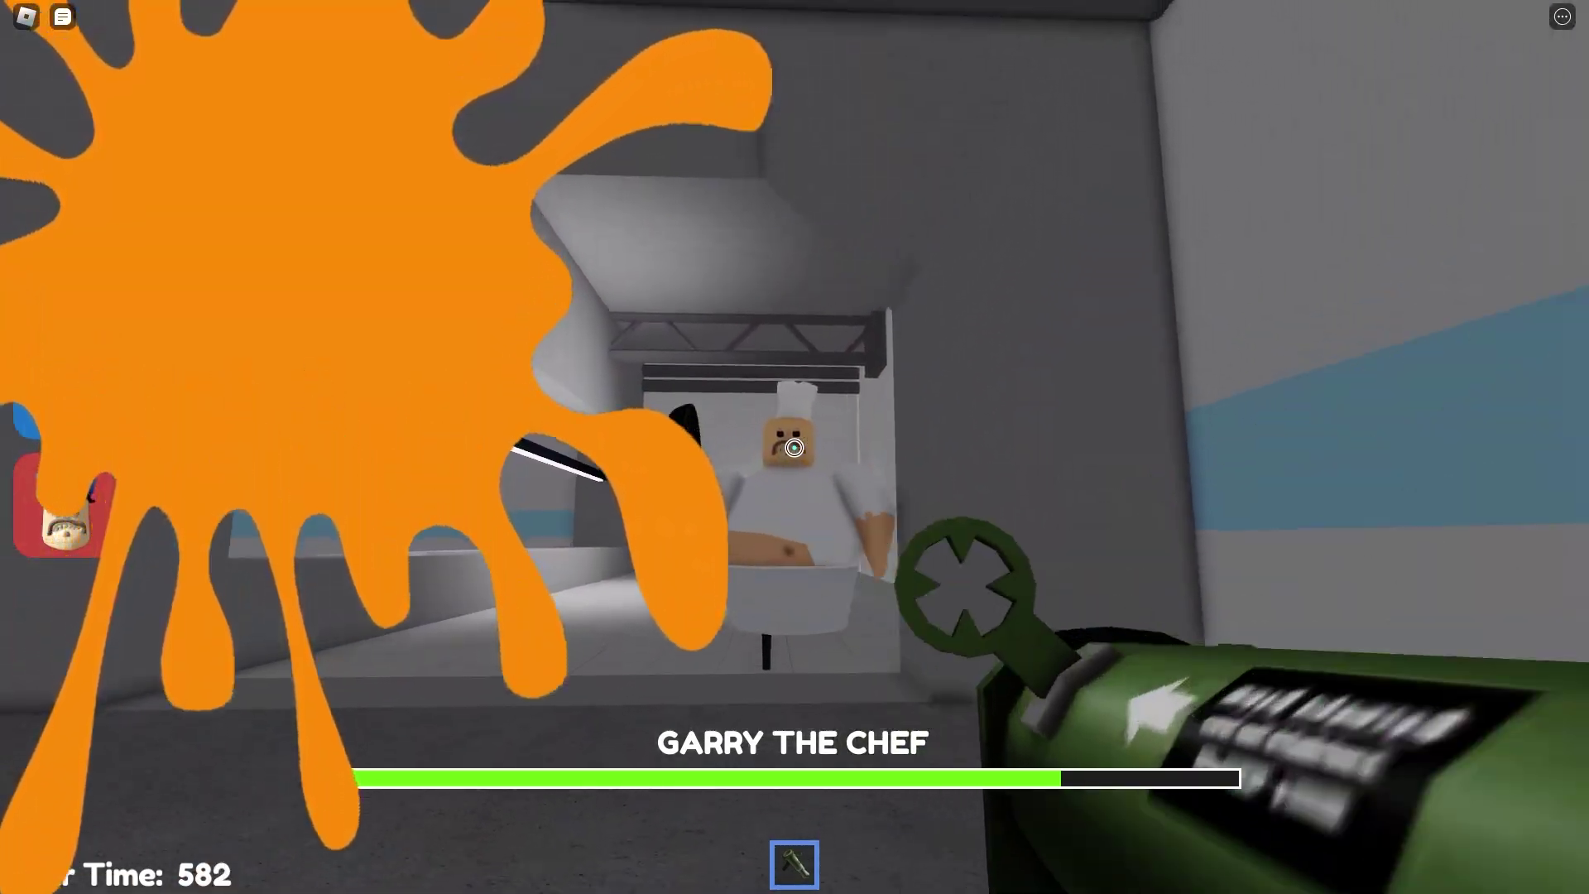
click(795, 447)
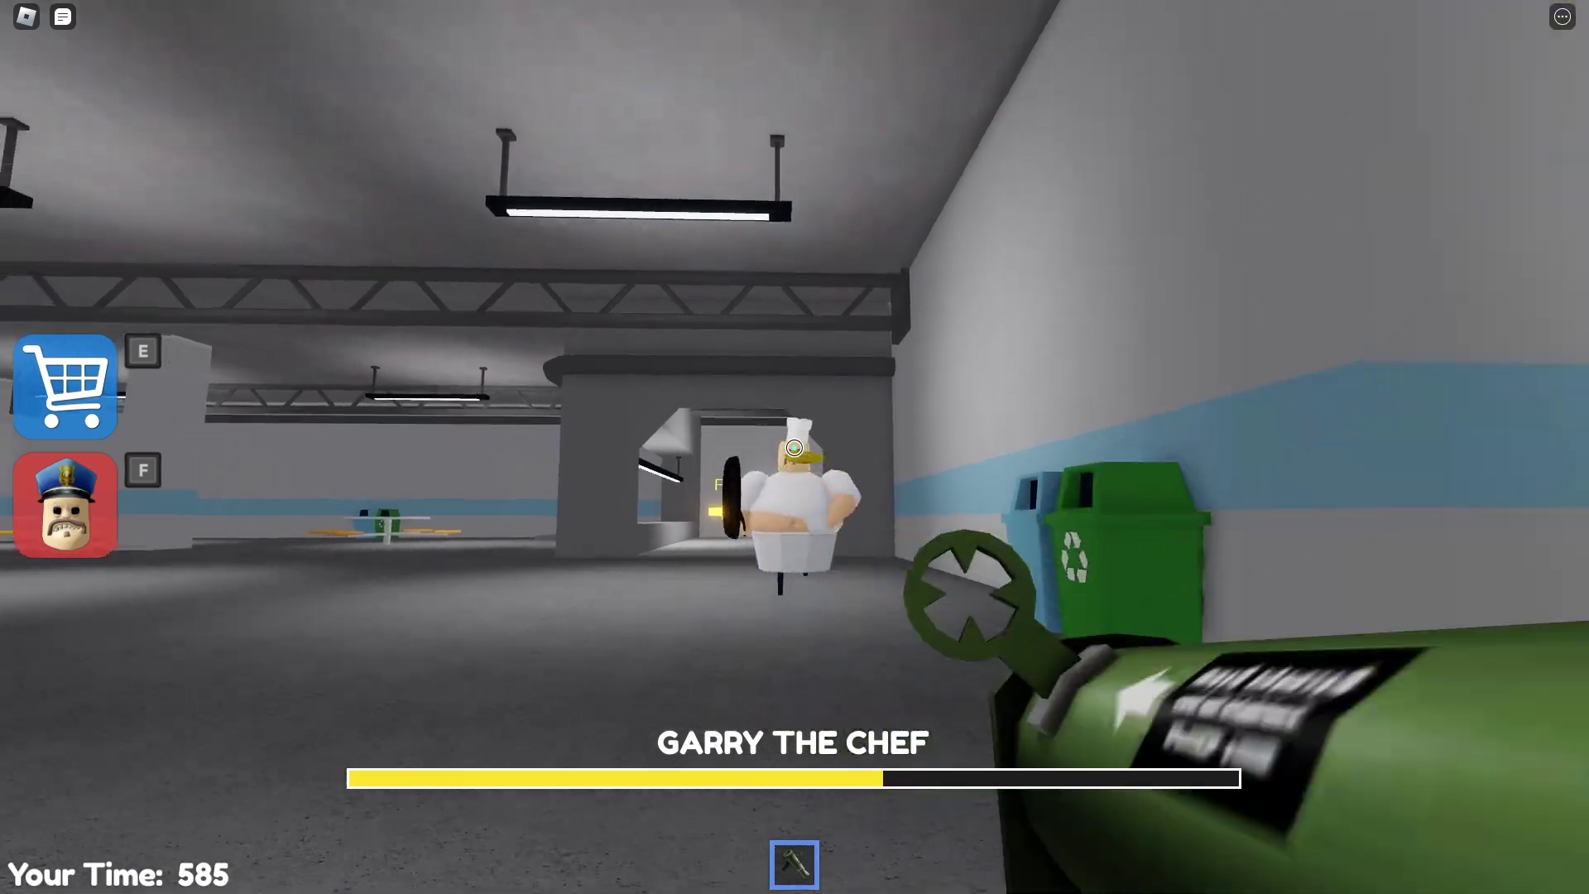
click(794, 448)
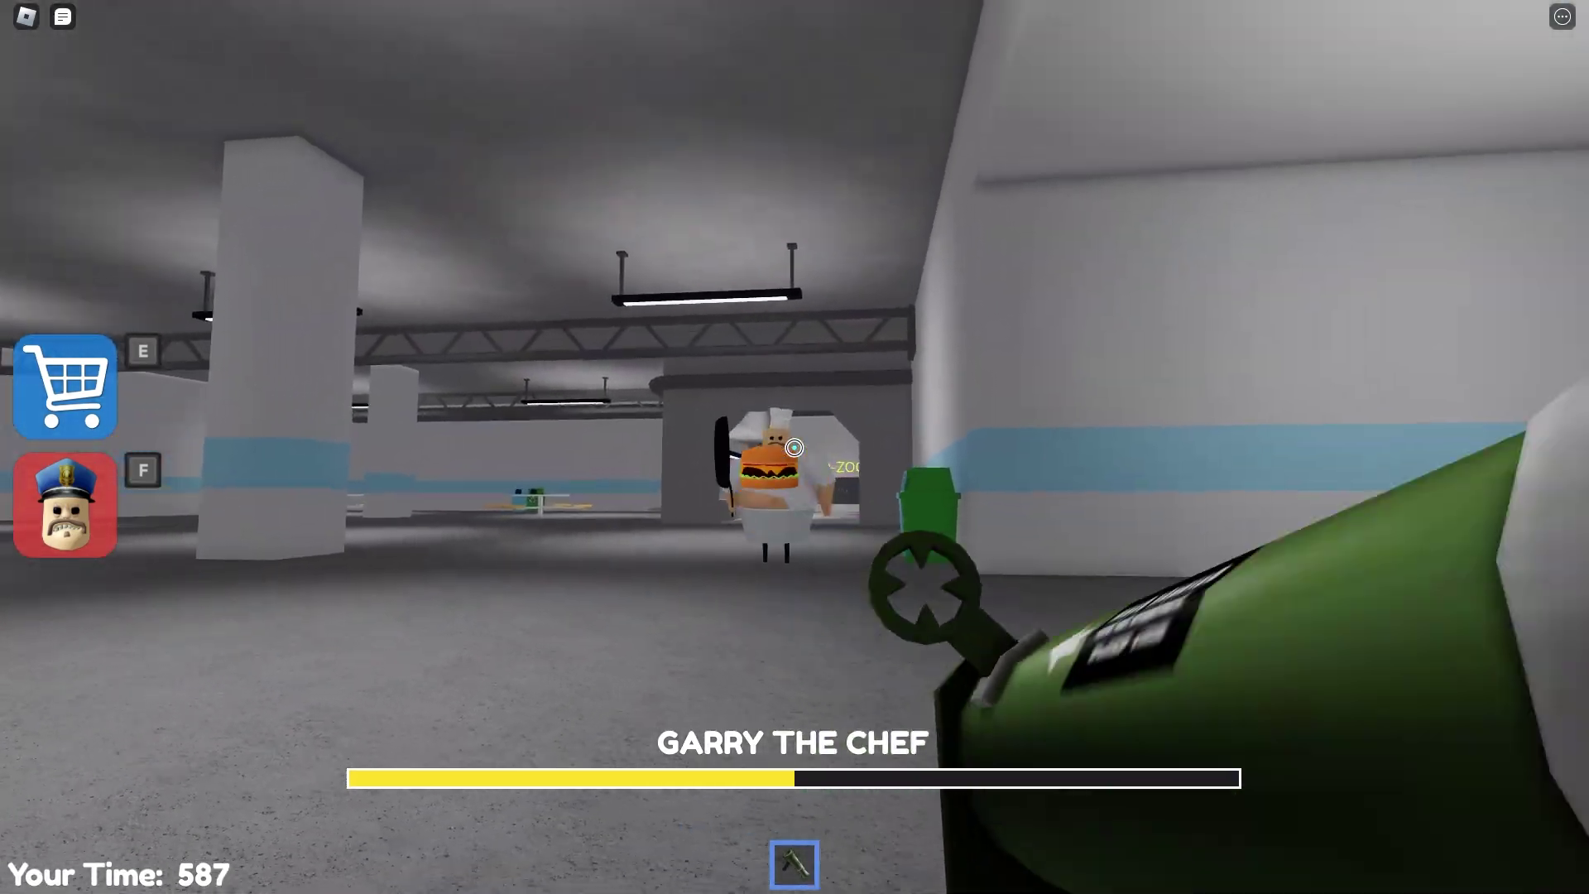
click(795, 447)
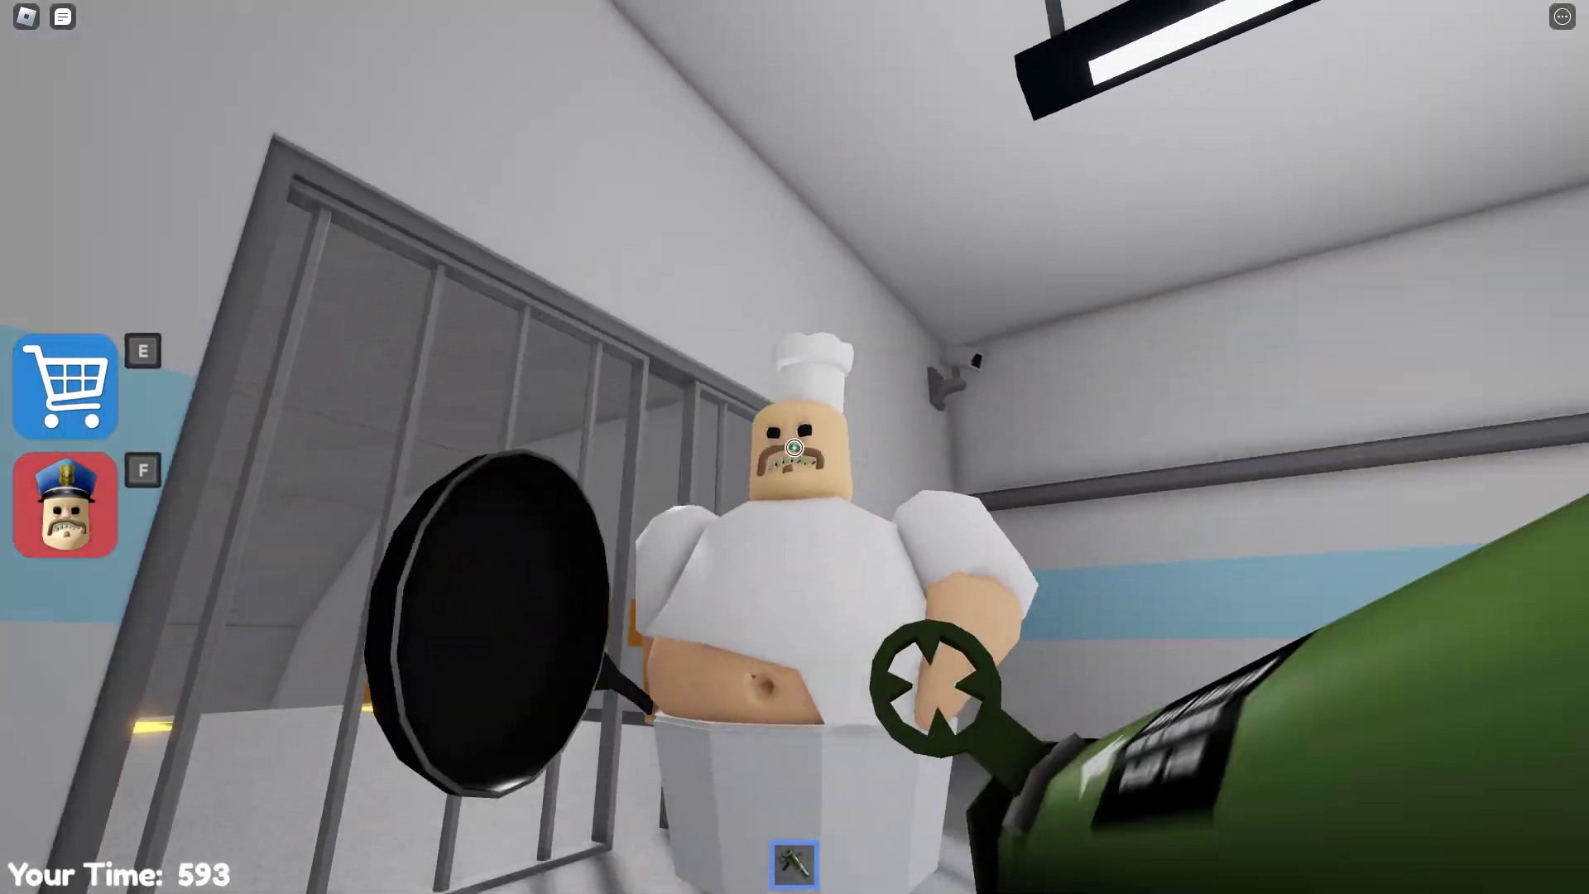
click(795, 447)
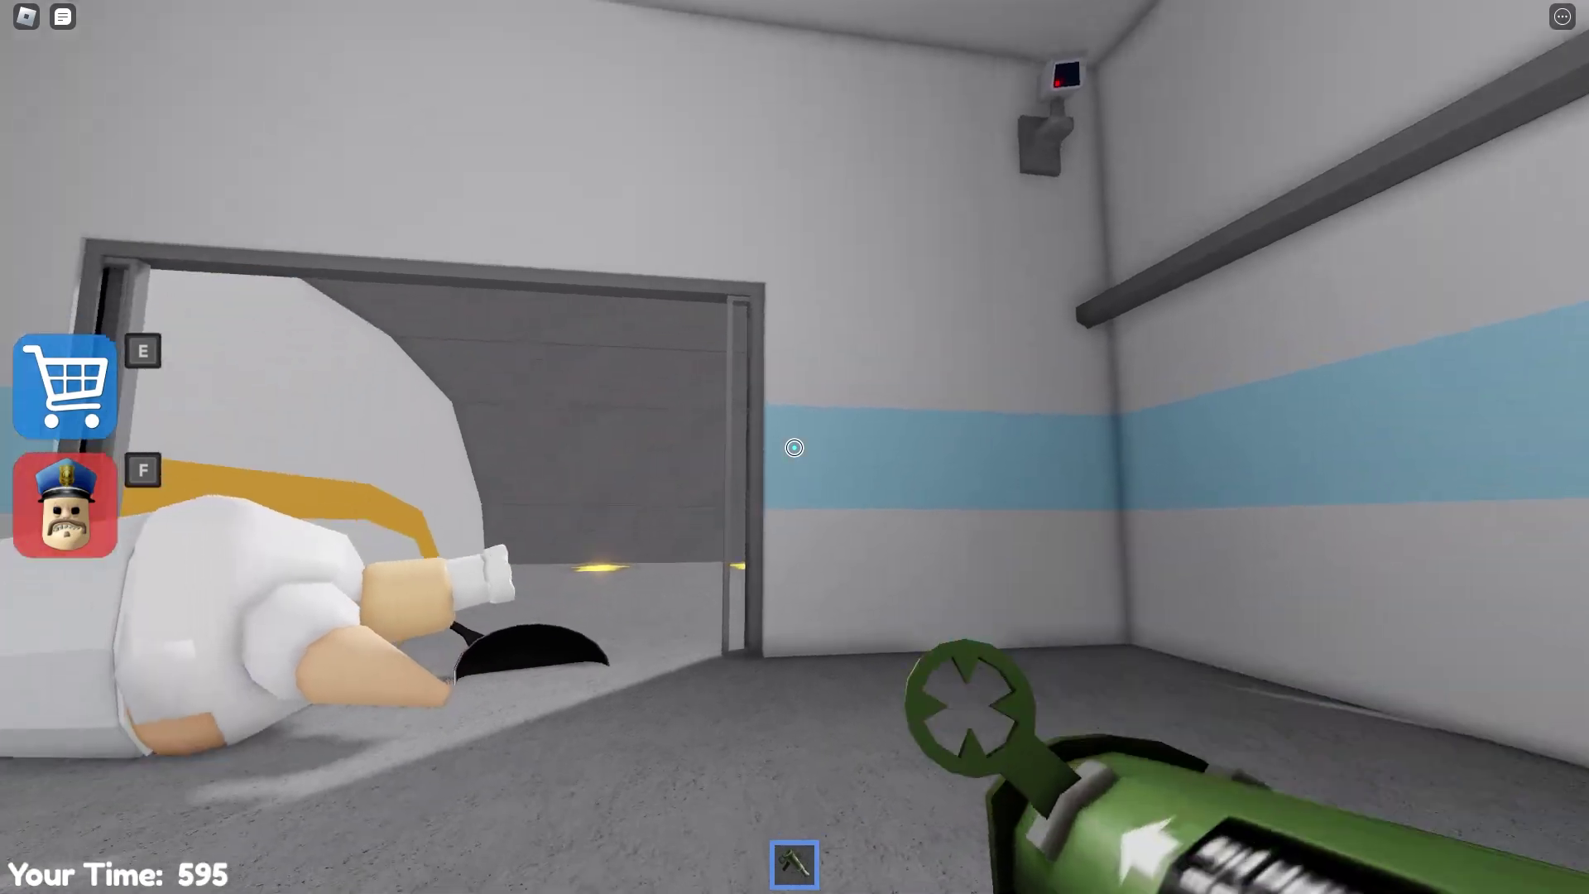
- Fire a final blast, grab the red corner egg (7/10), and follow the yellow arrows
click(795, 447)
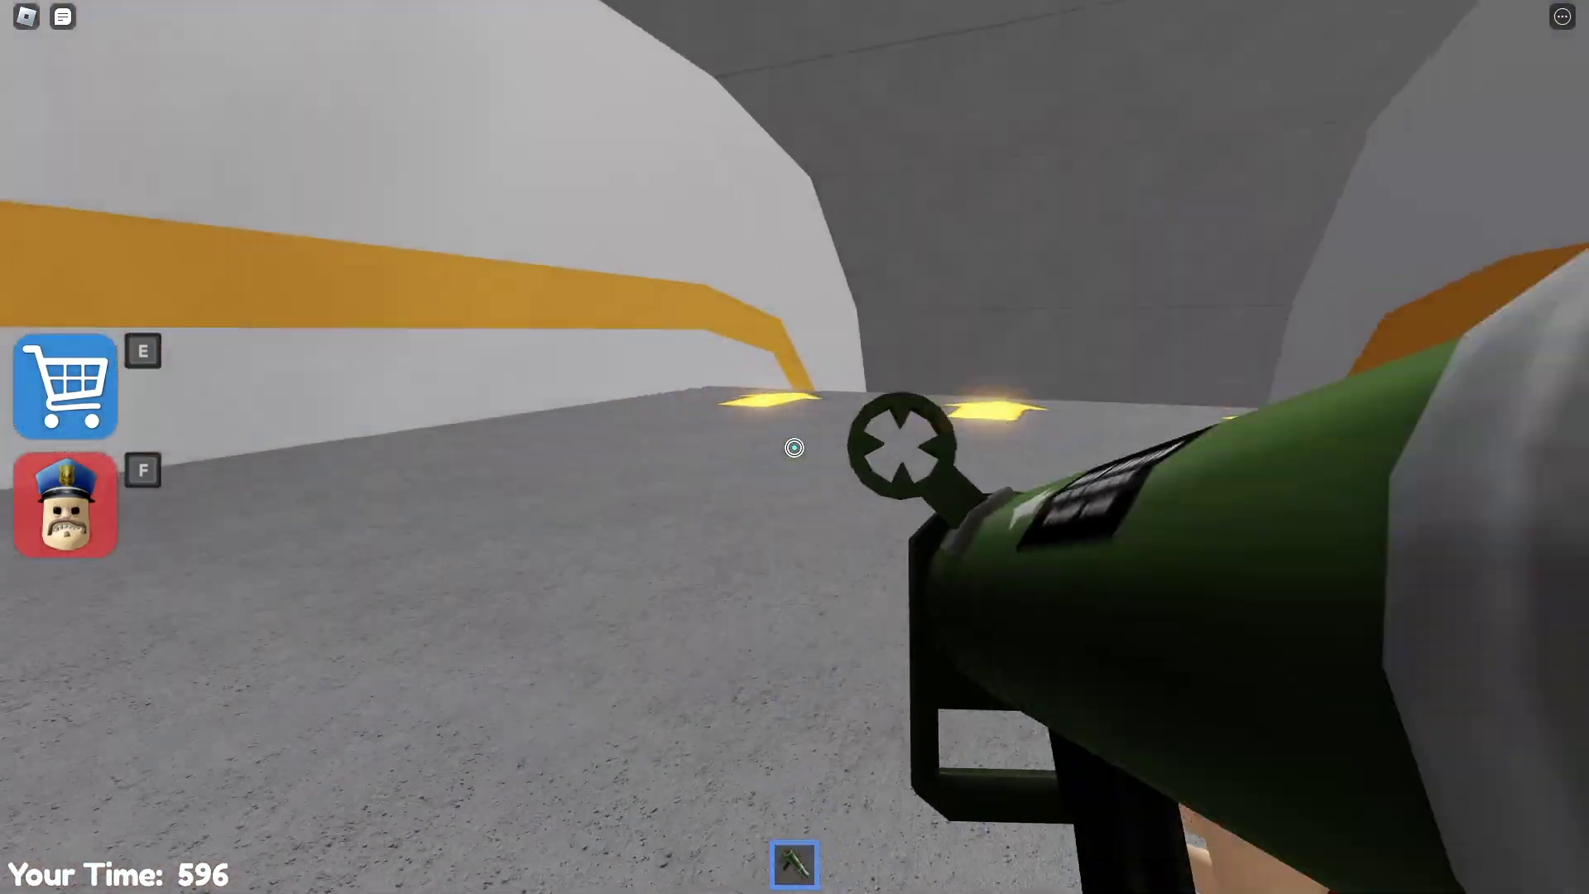
key(1)
key(w)
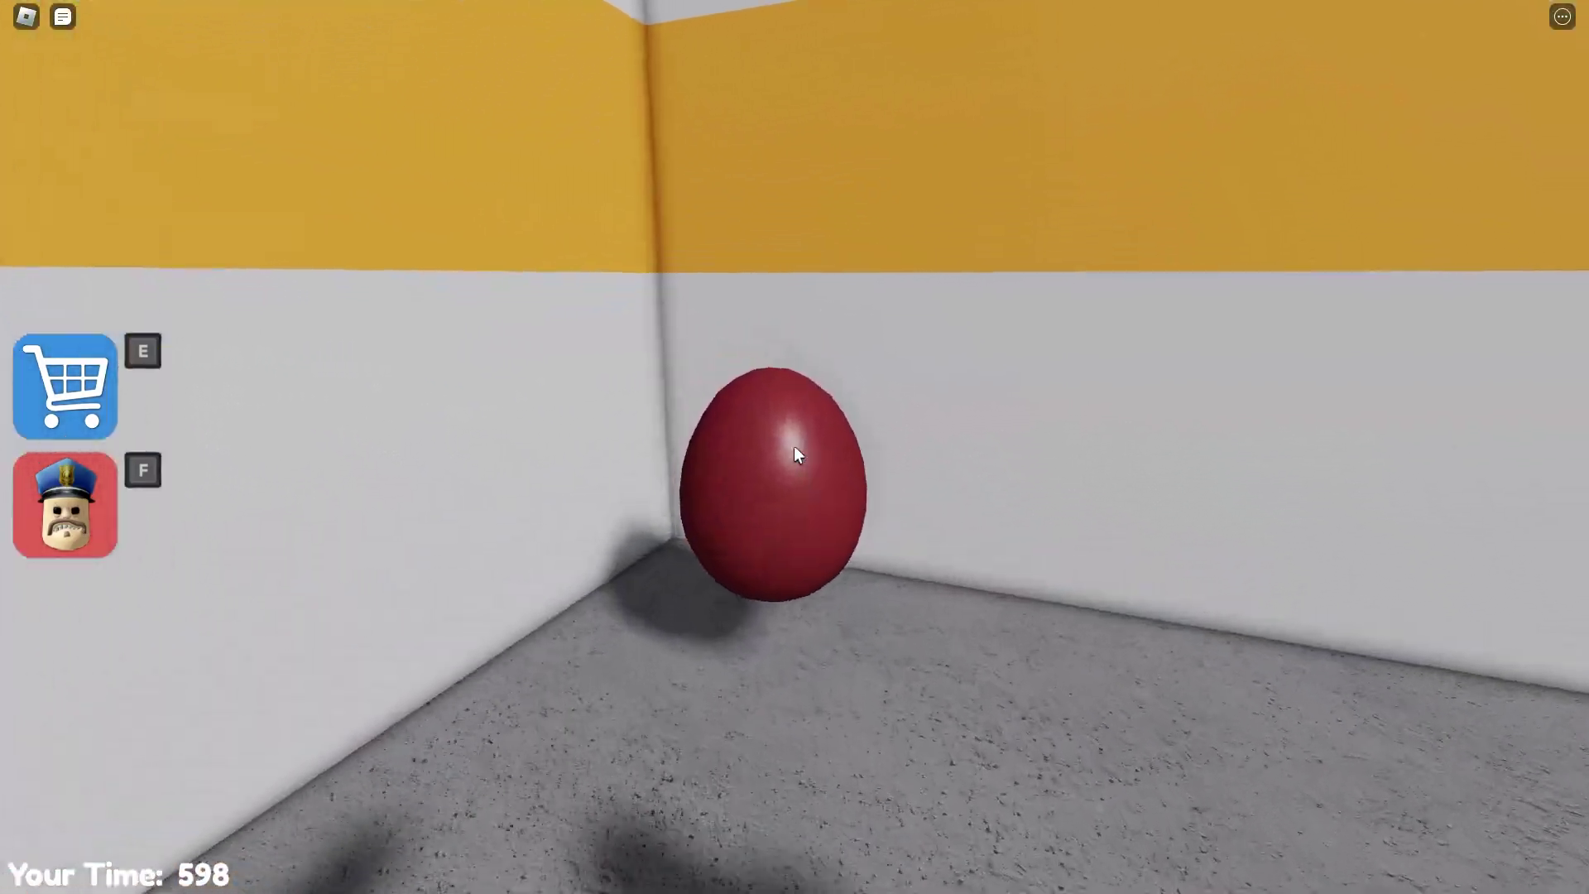
key(w)
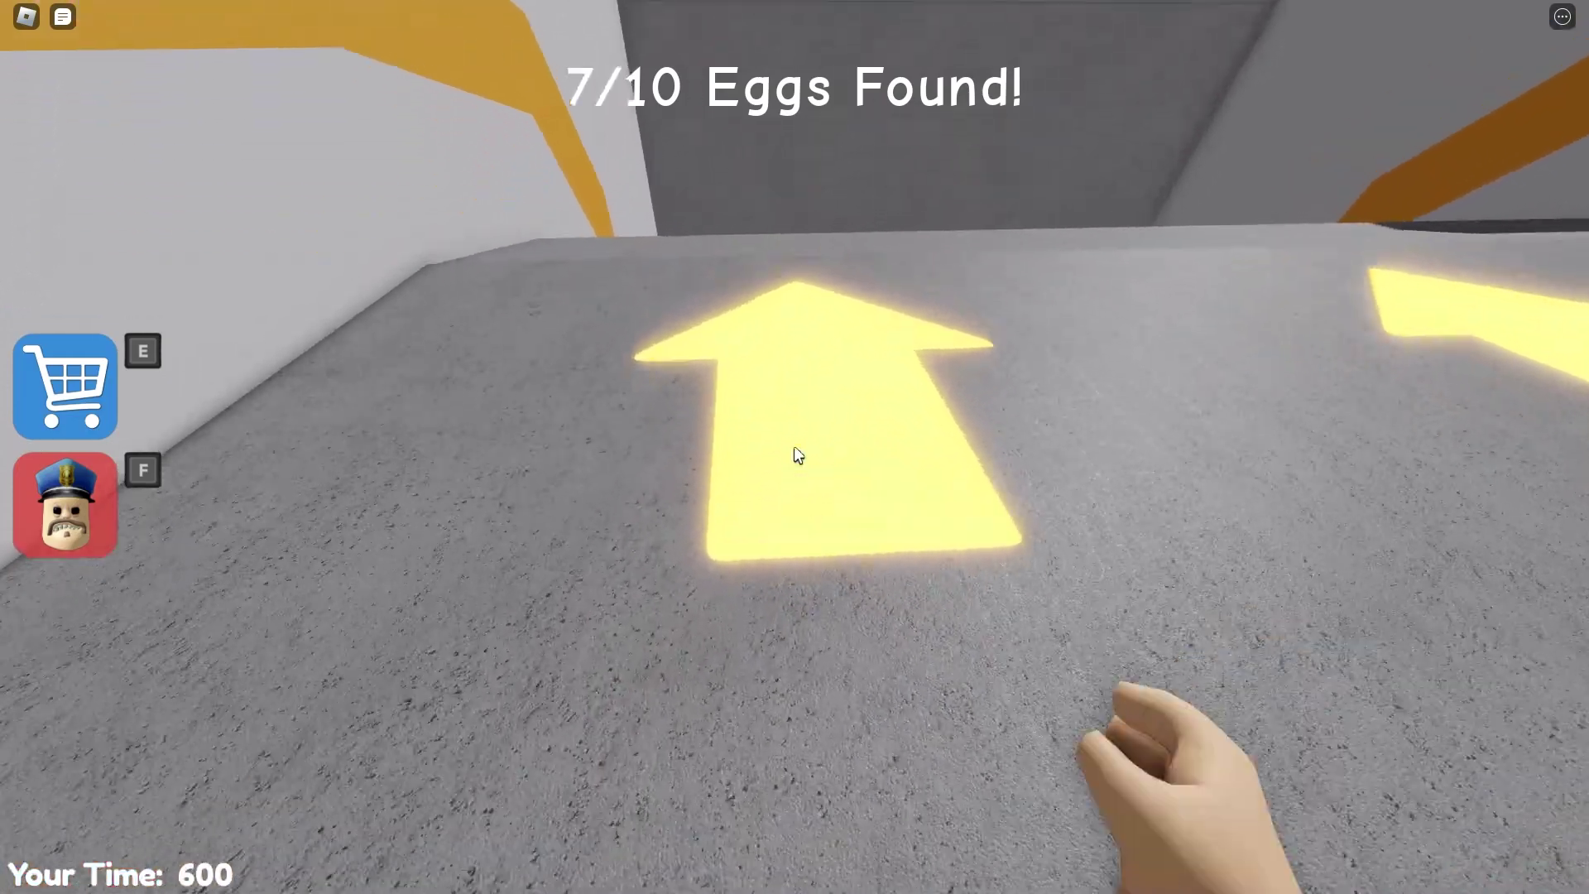
key(w)
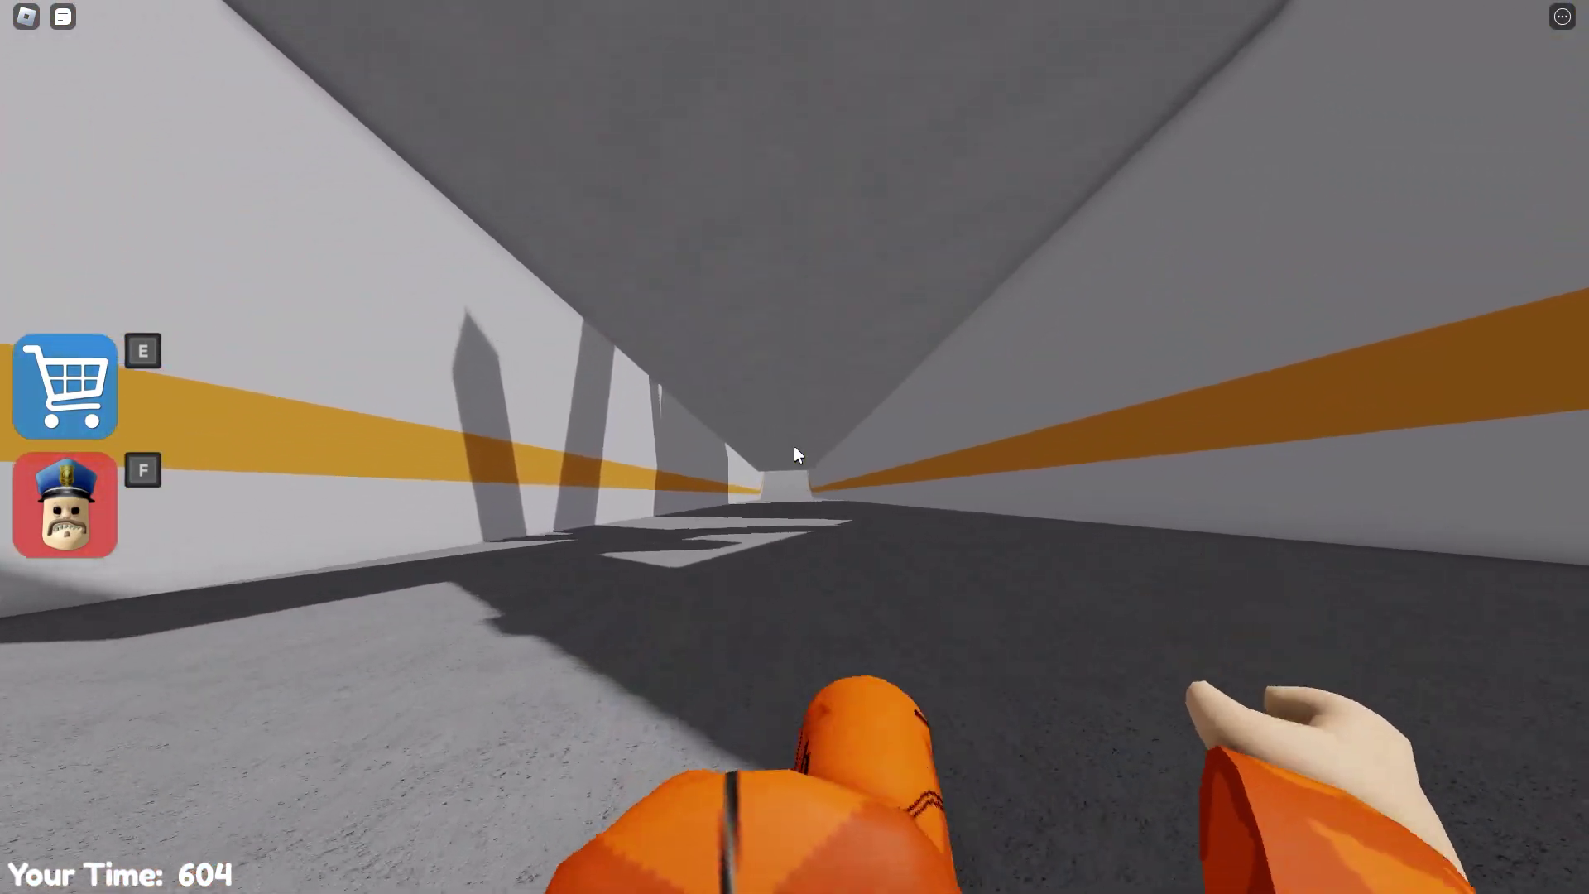
- Run down the first stretch of the orange-striped corridor past the doorway
key(w)
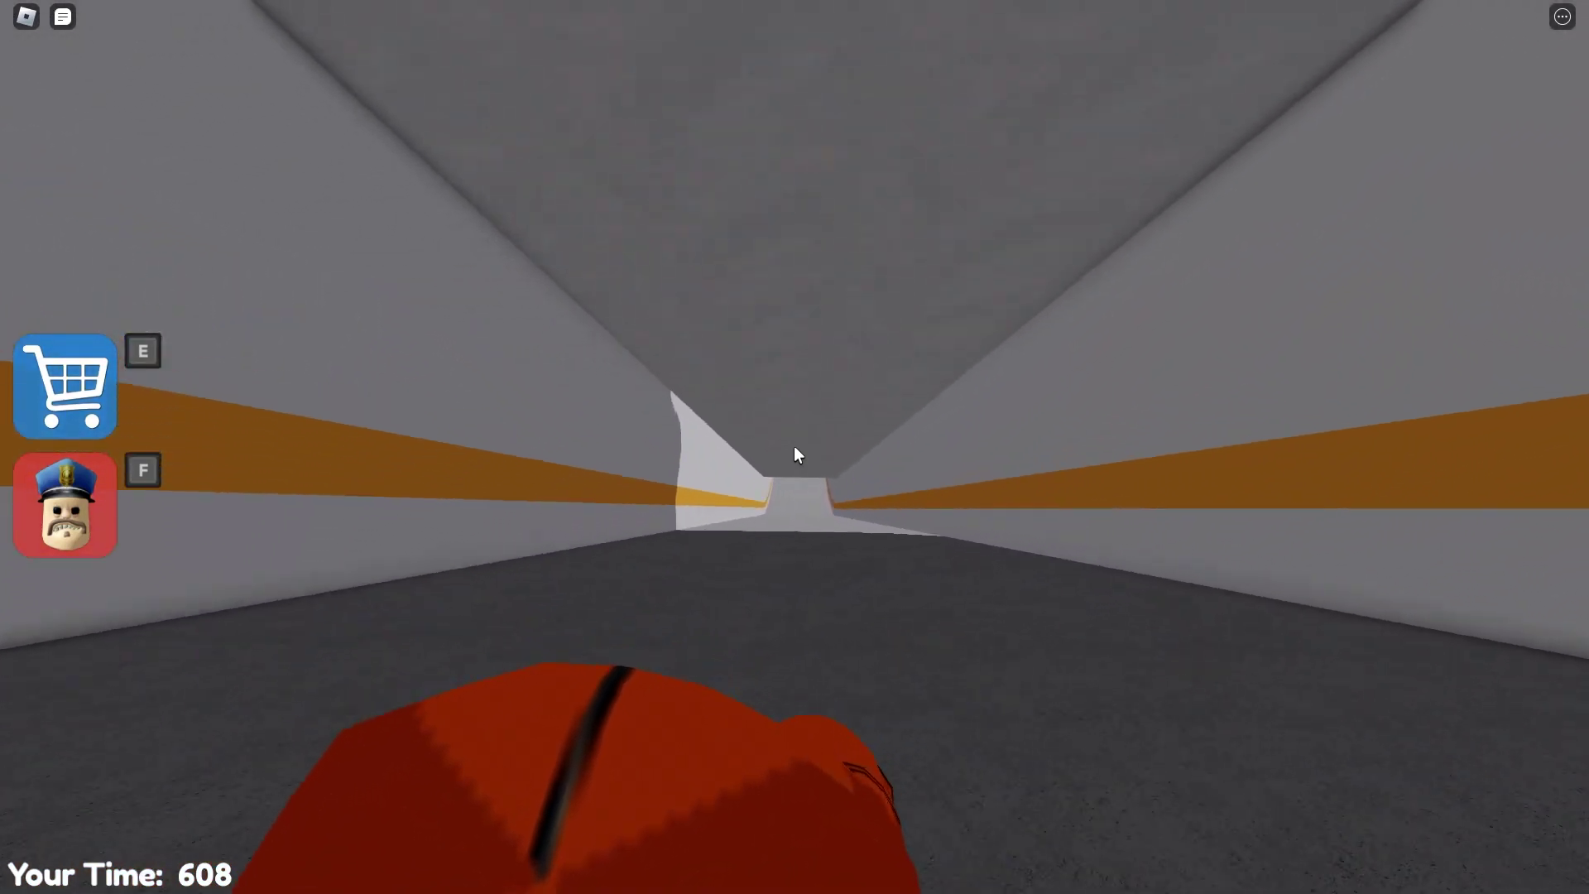
key(w)
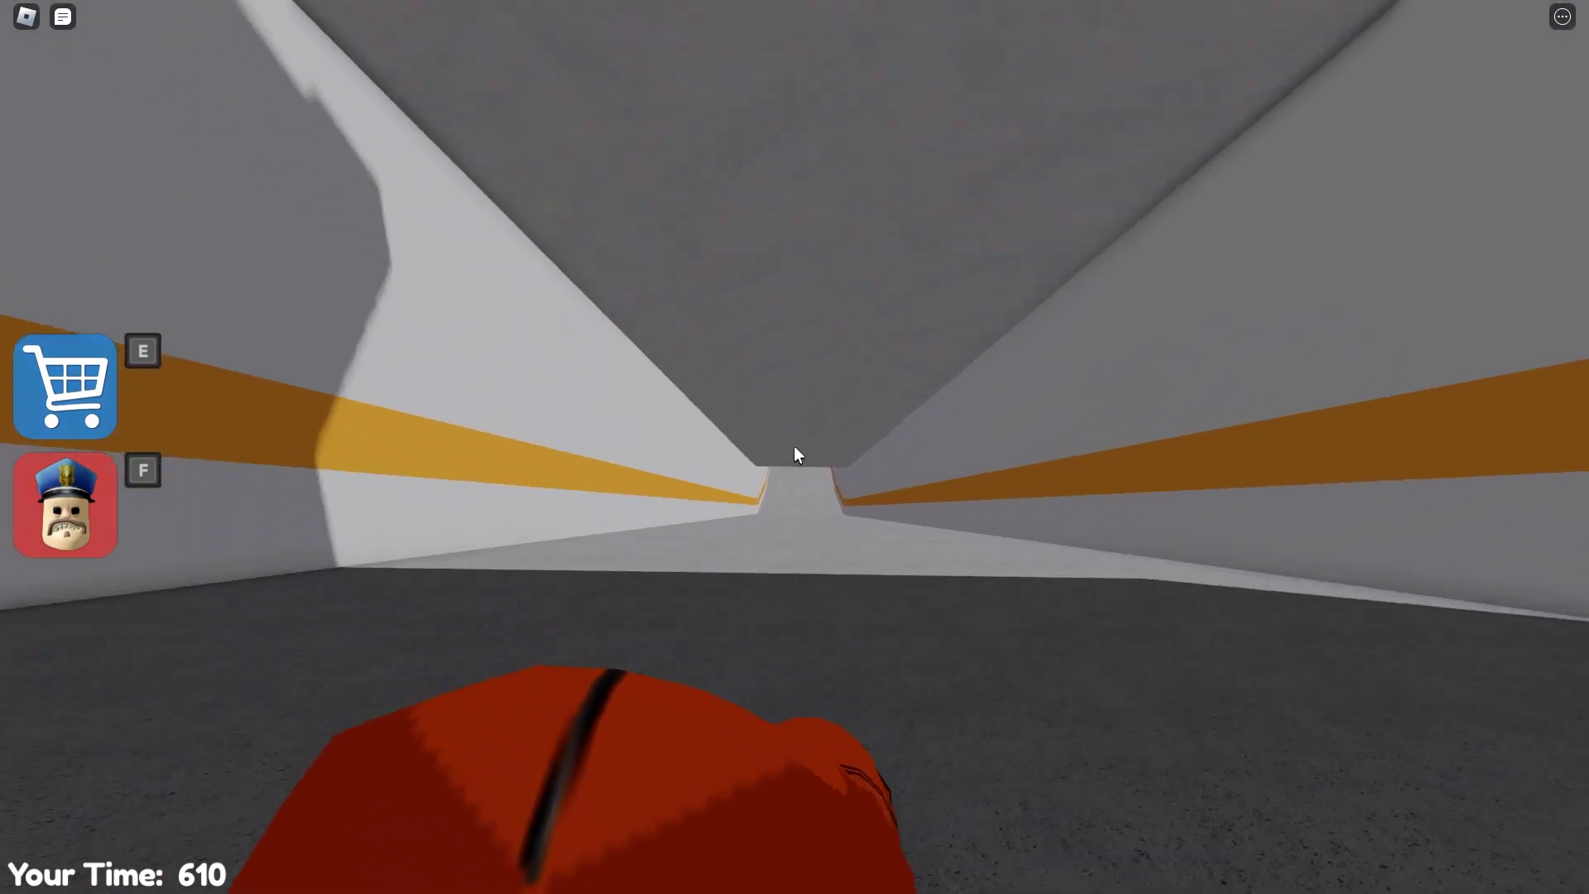
key(w)
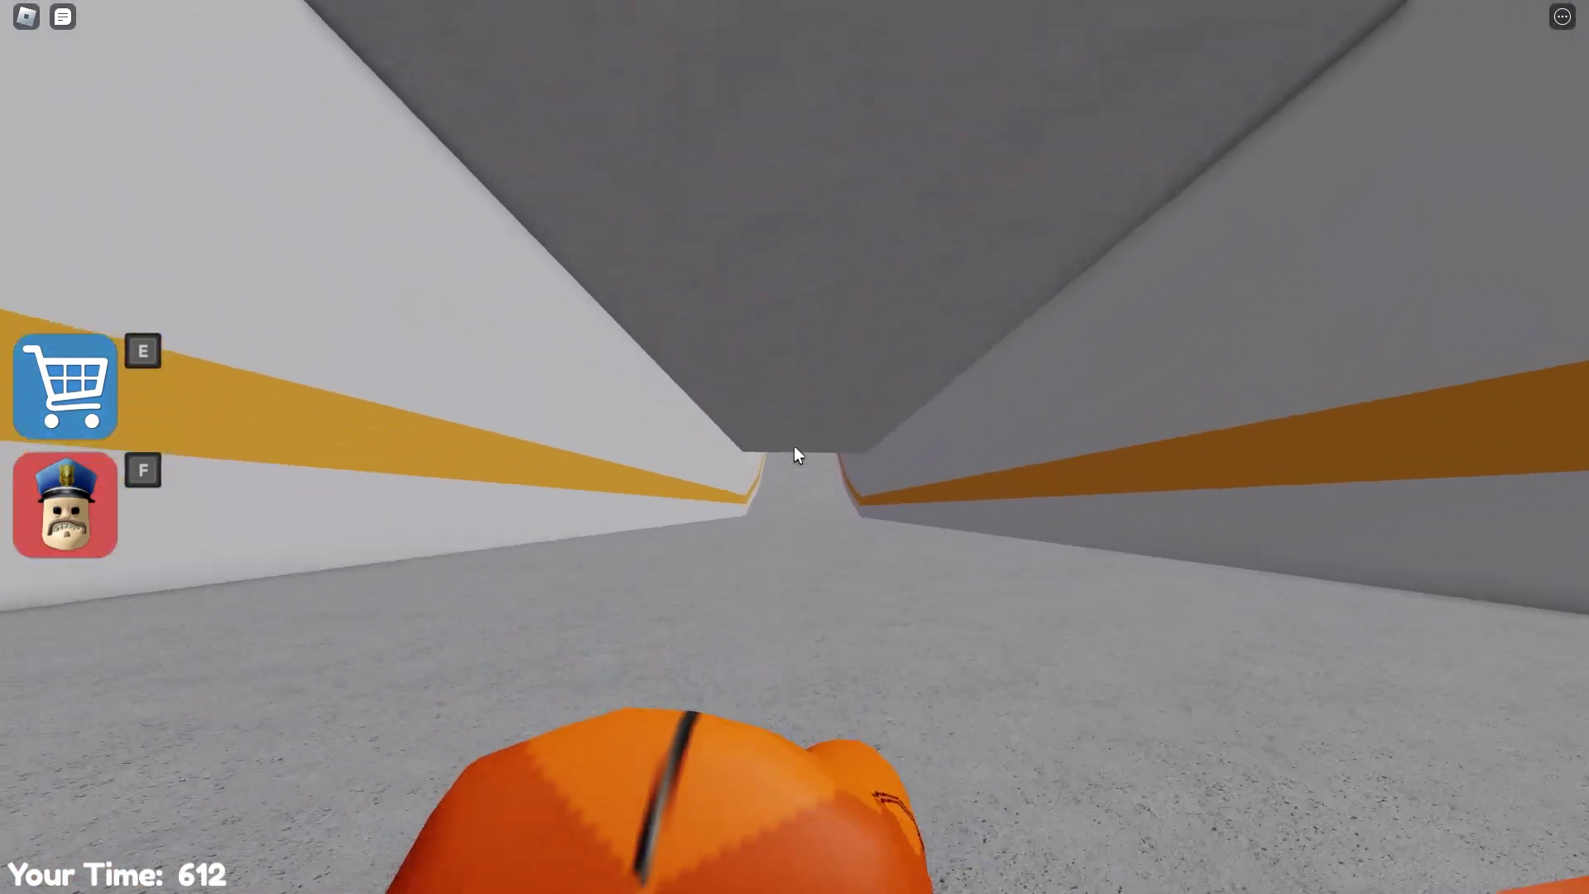
key(w)
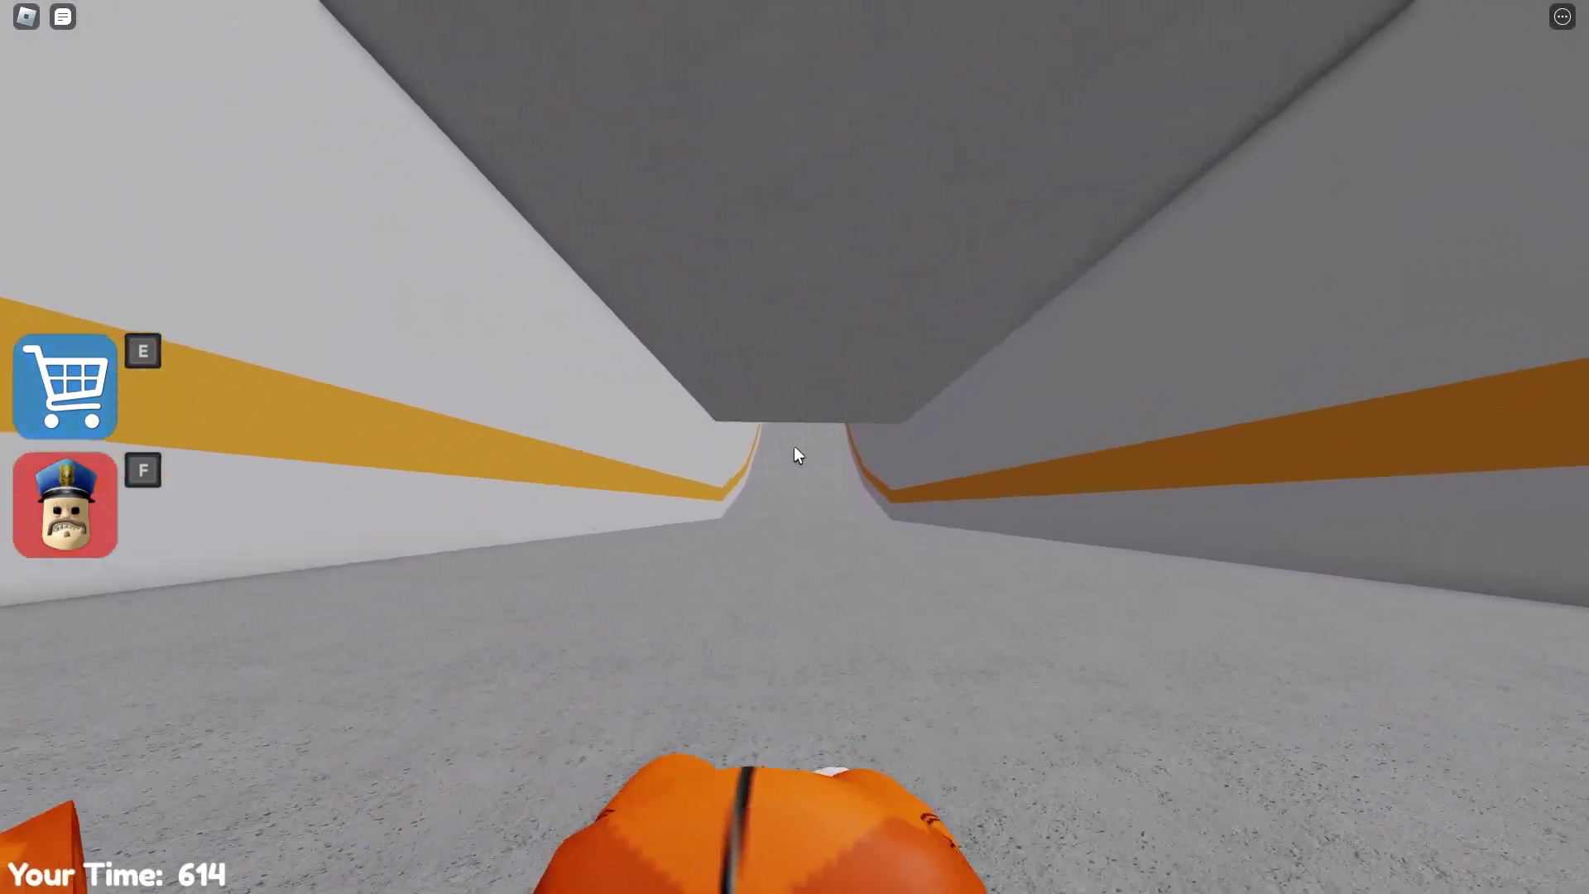
key(w)
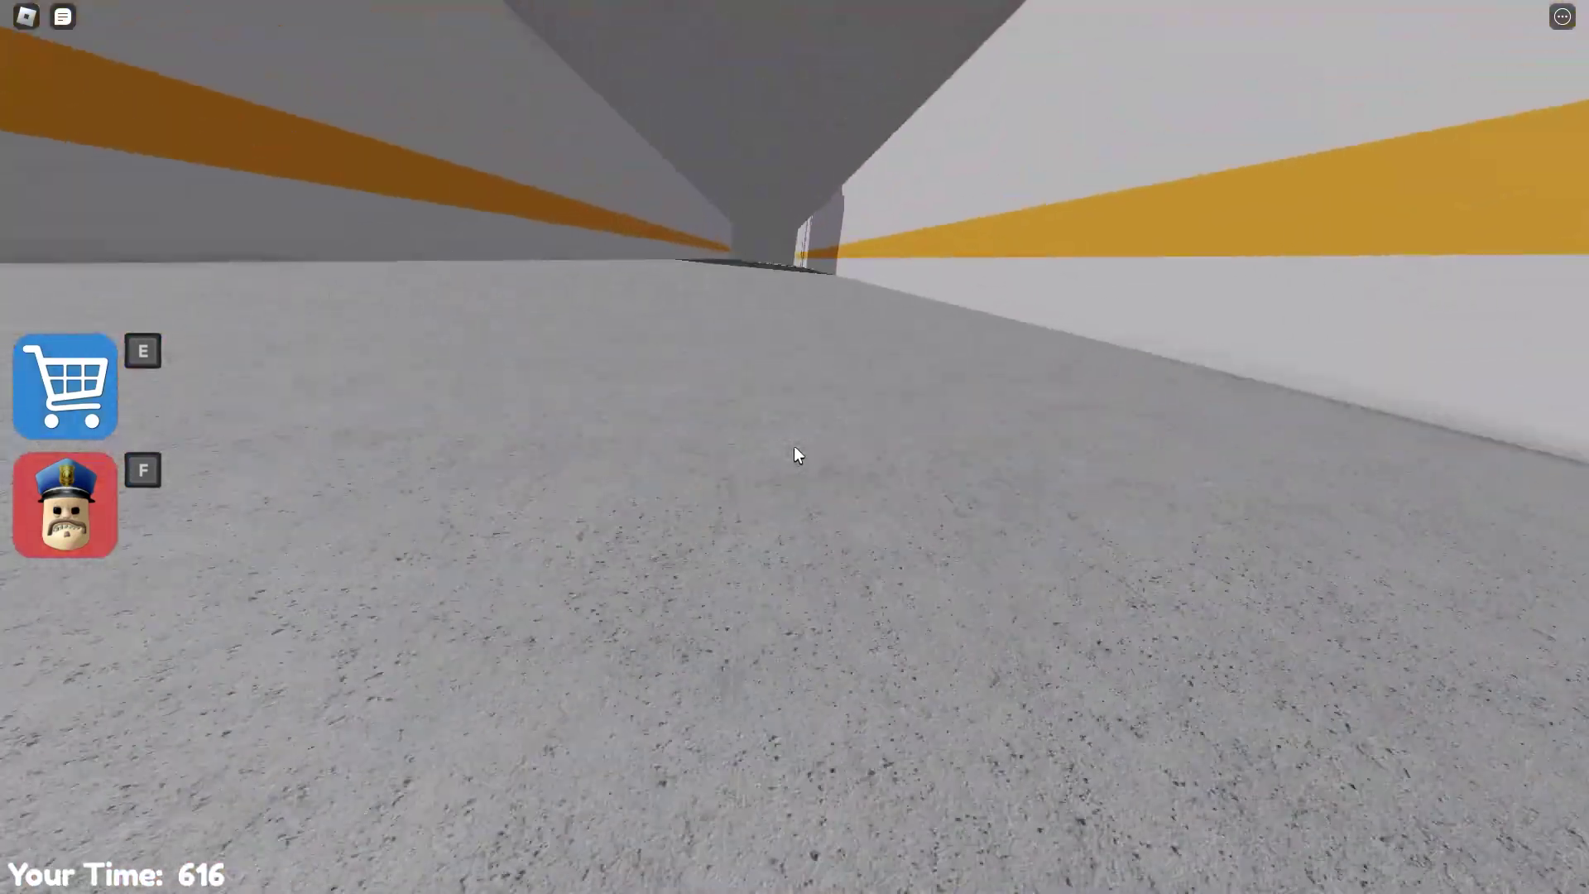
- Reach the corridor's far end and bring up the Become a Guard pass offer
key(w)
key(w)
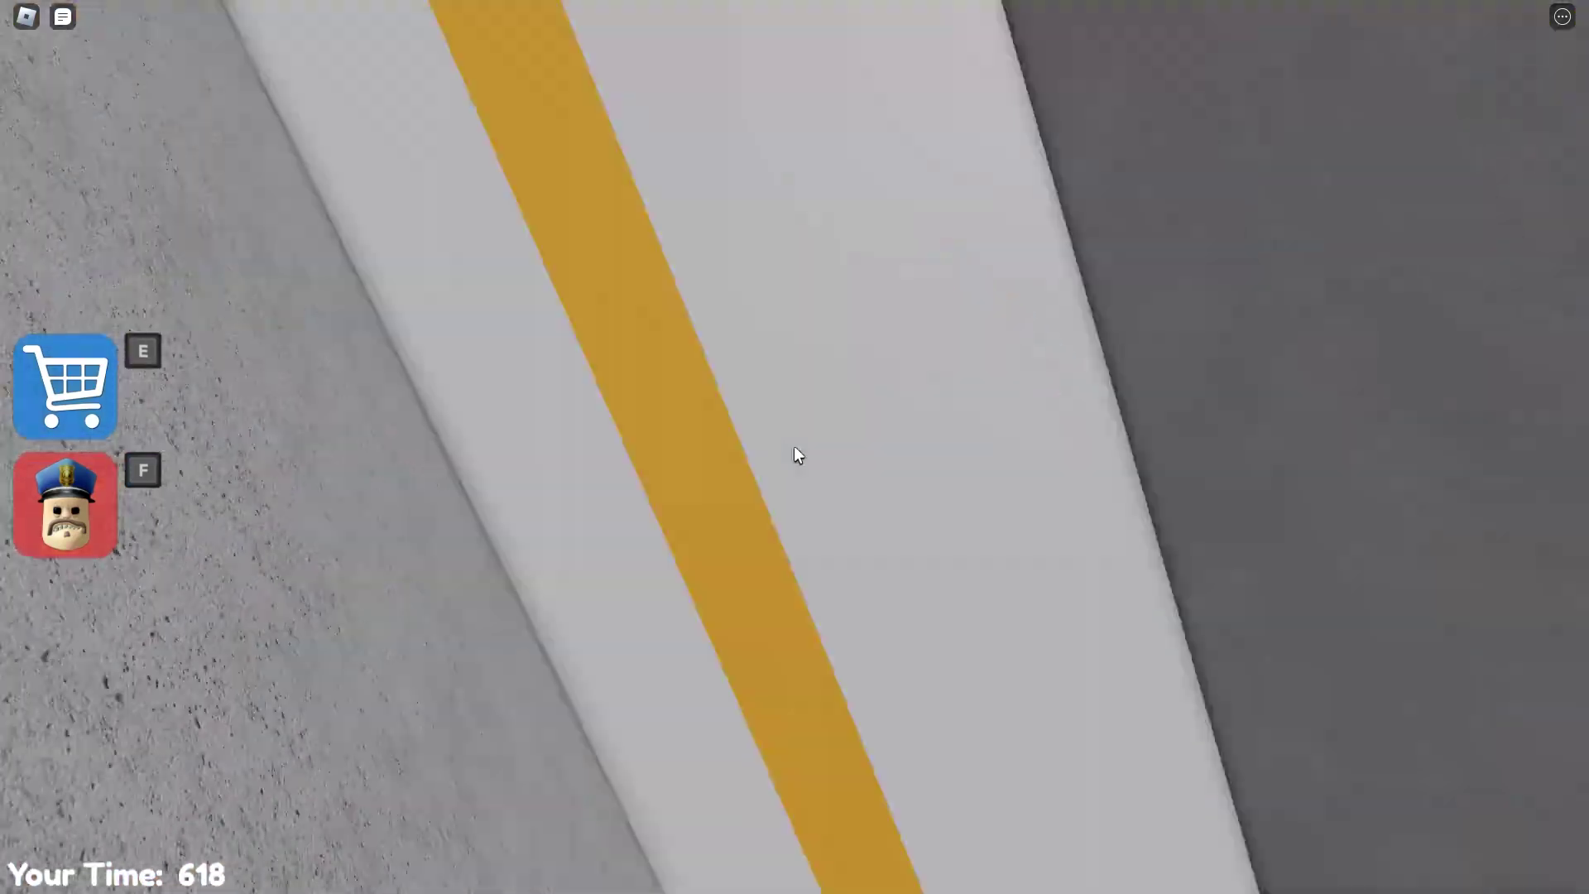
key(w)
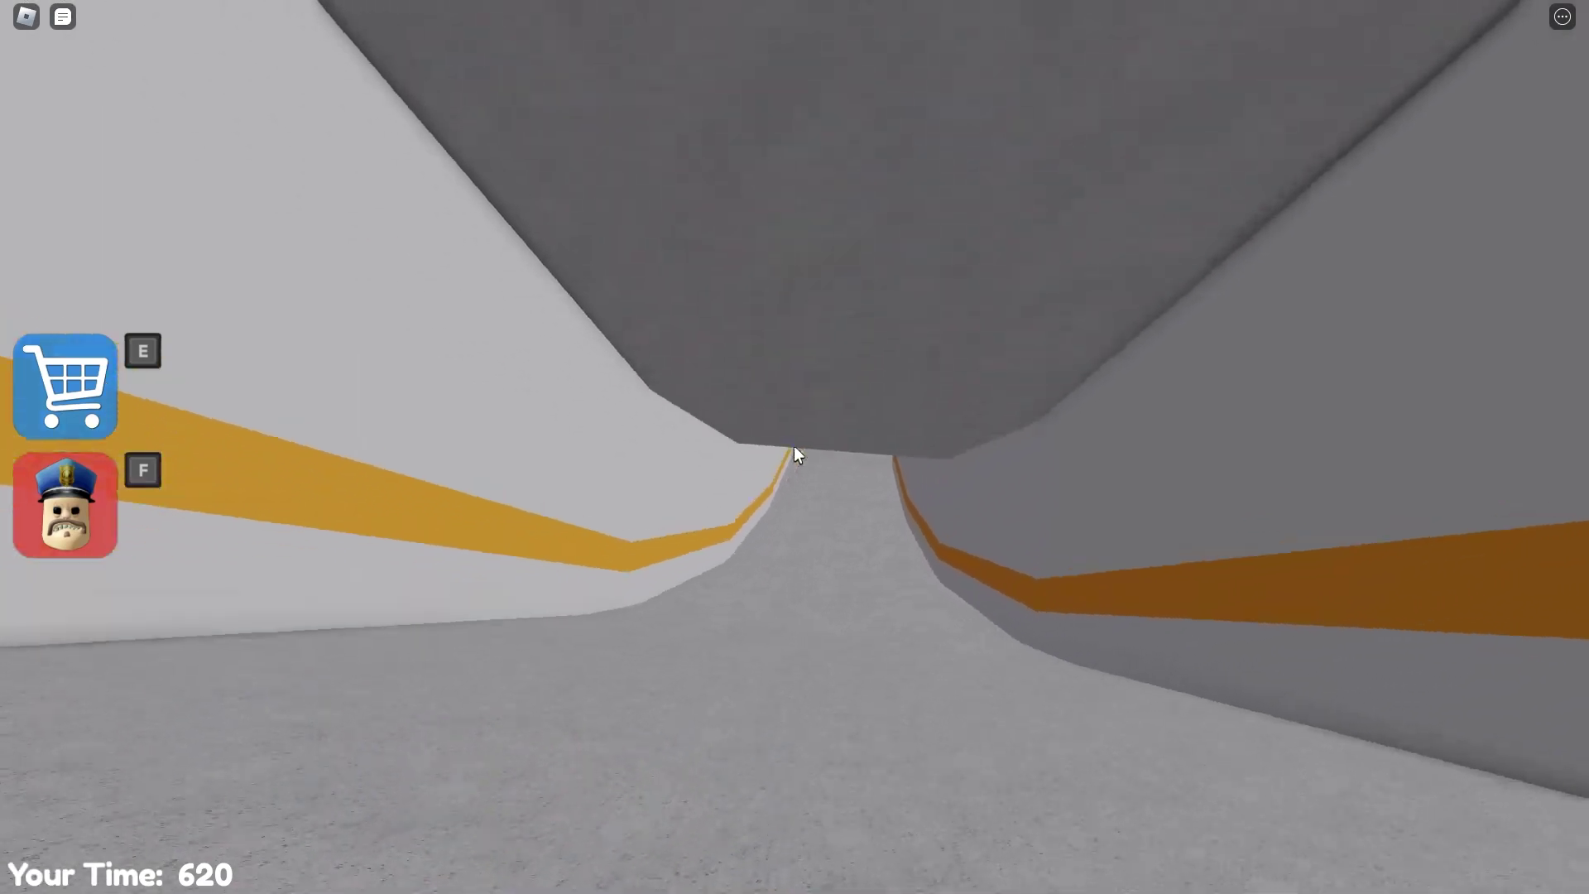
key(w)
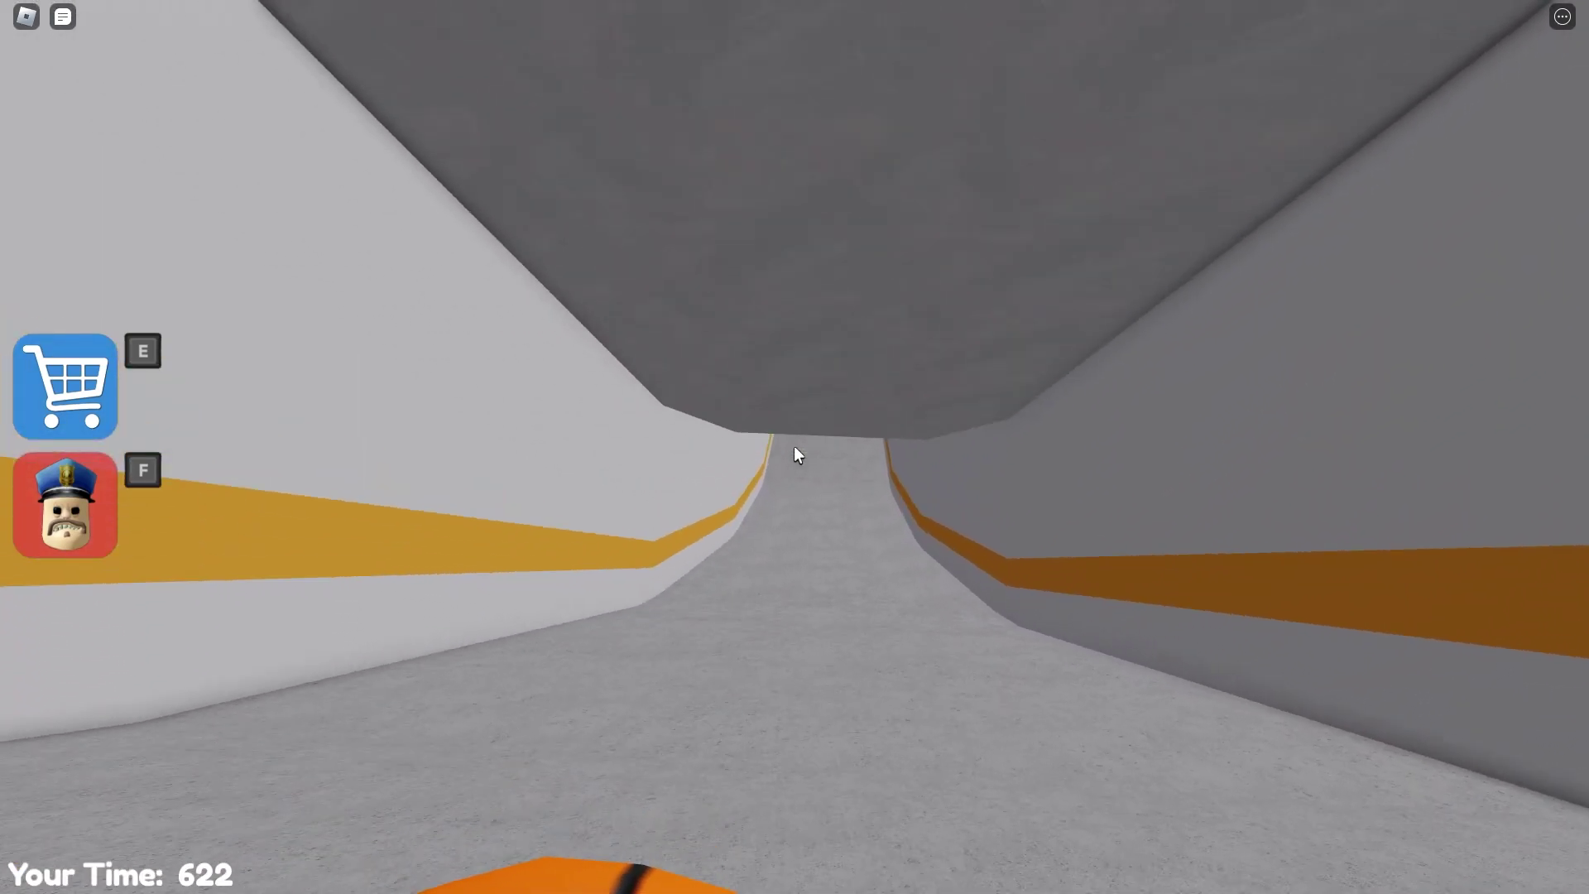
key(w)
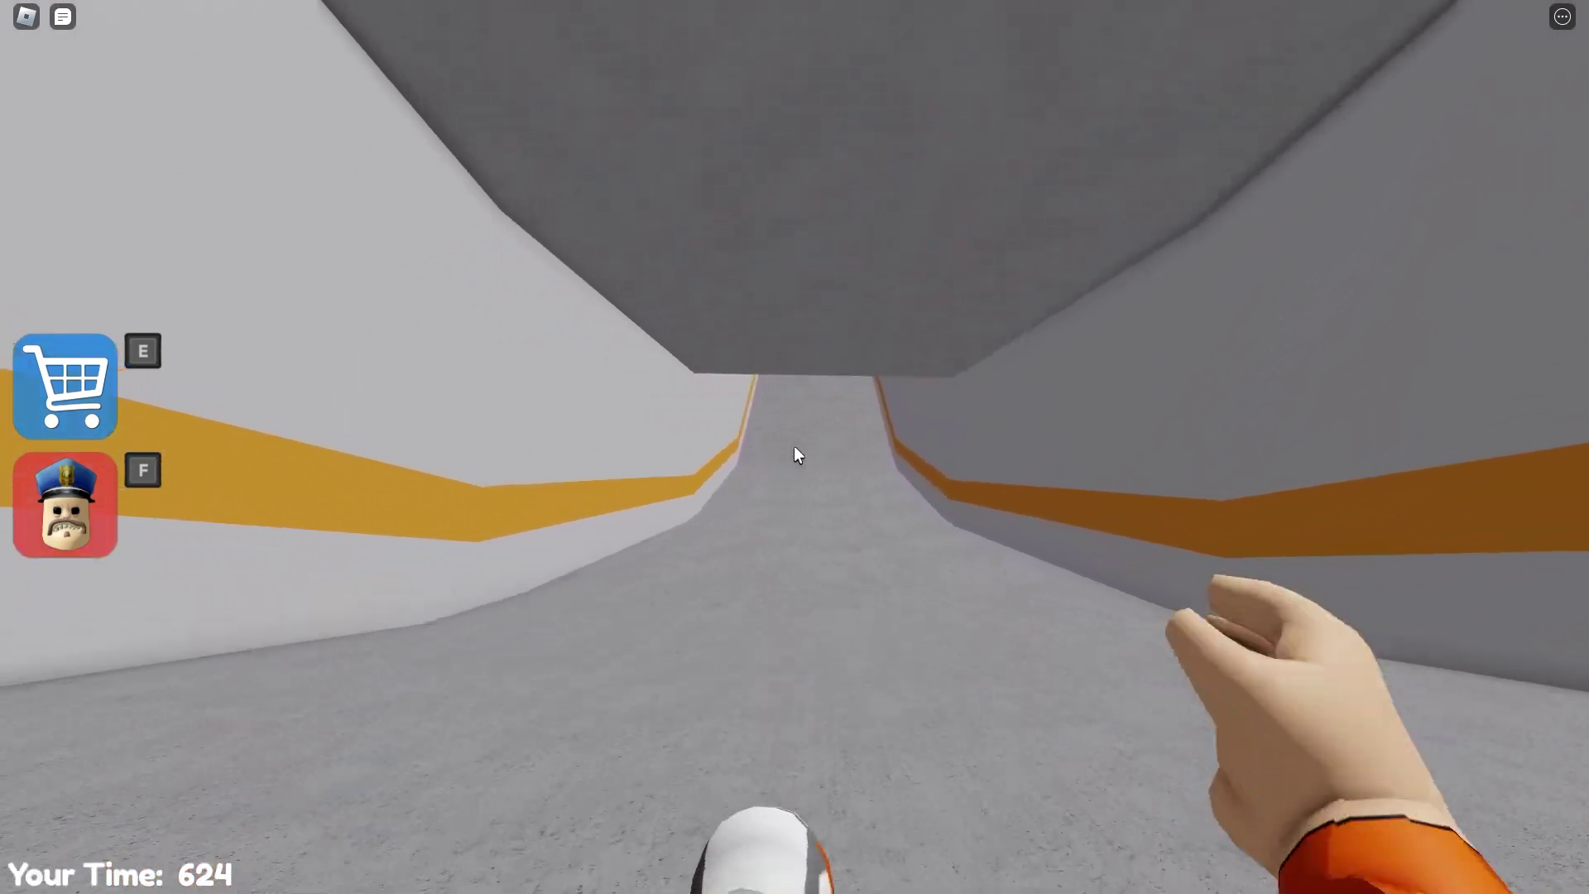
key(f)
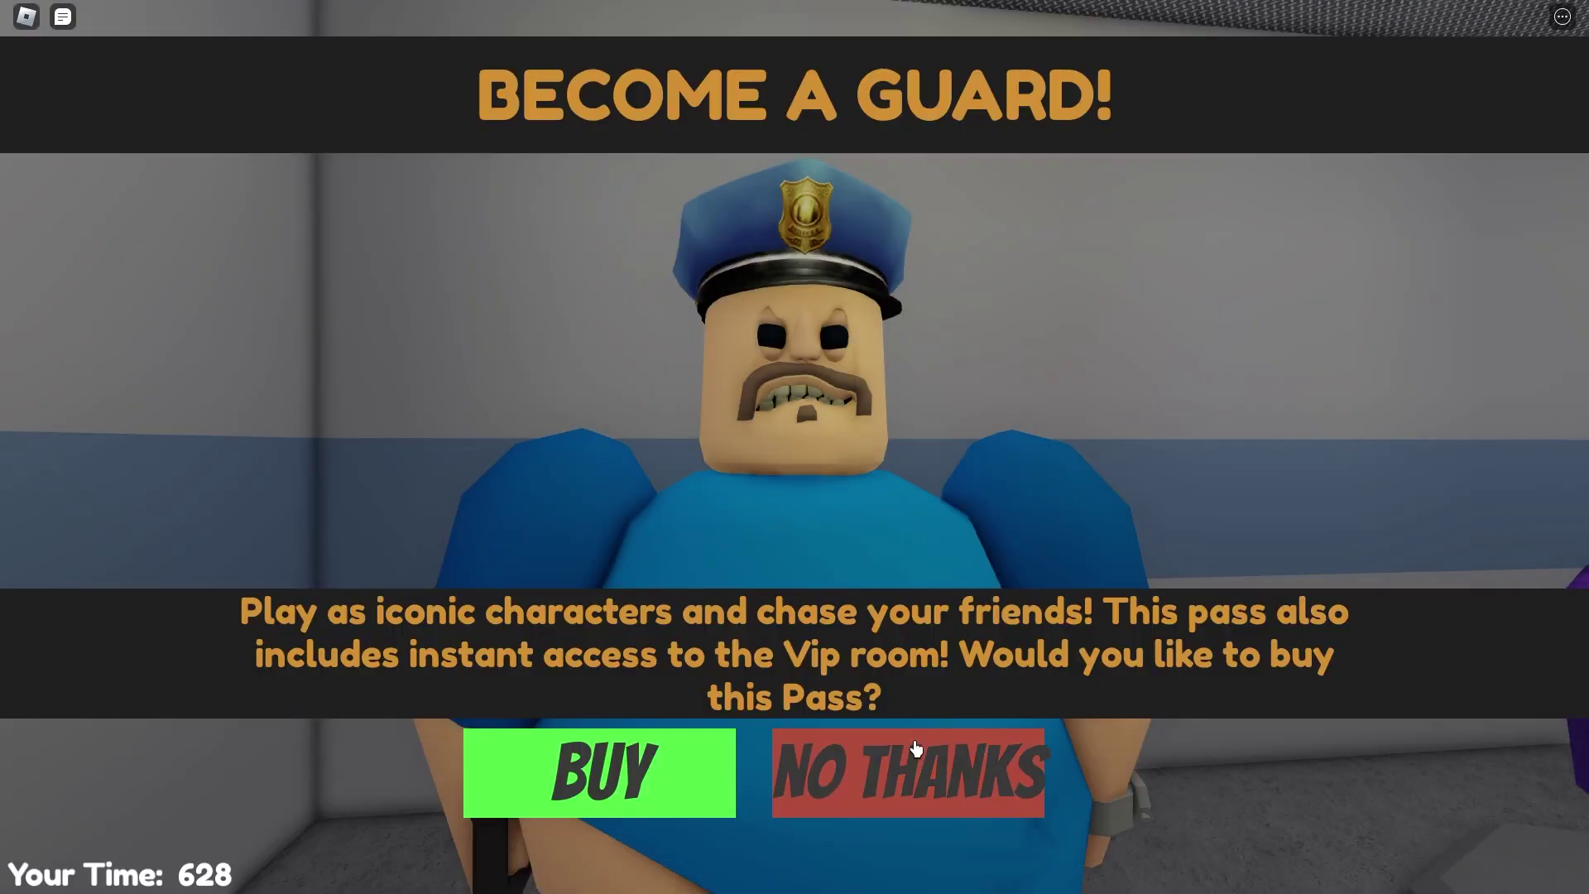
- Decline the Become a Guard pass and run down the grey corridor toward the ramp
click(907, 772)
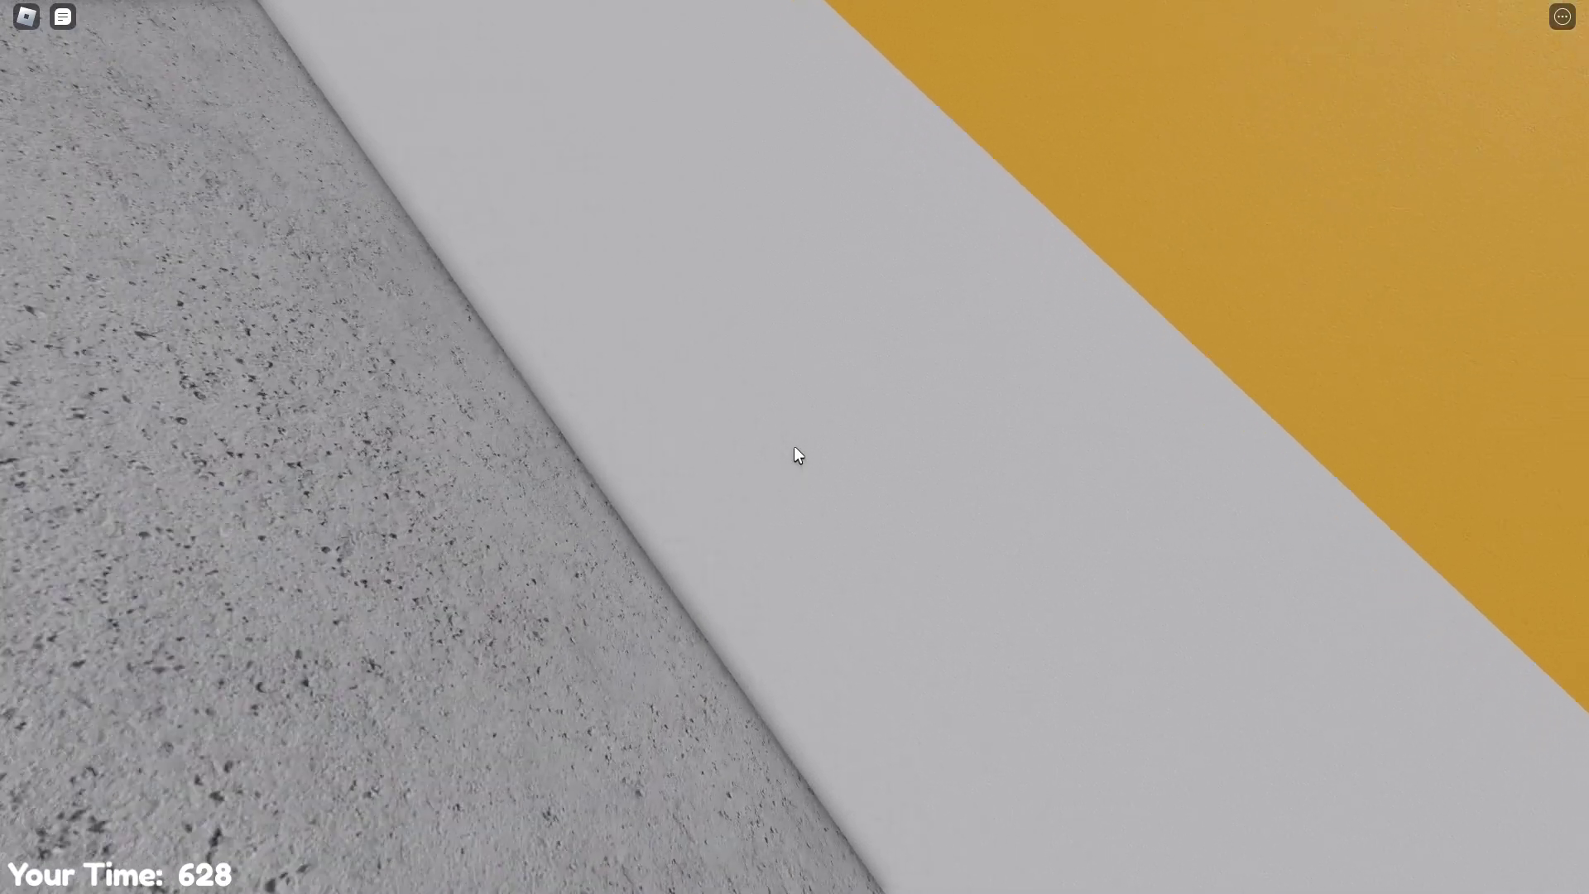
key(w)
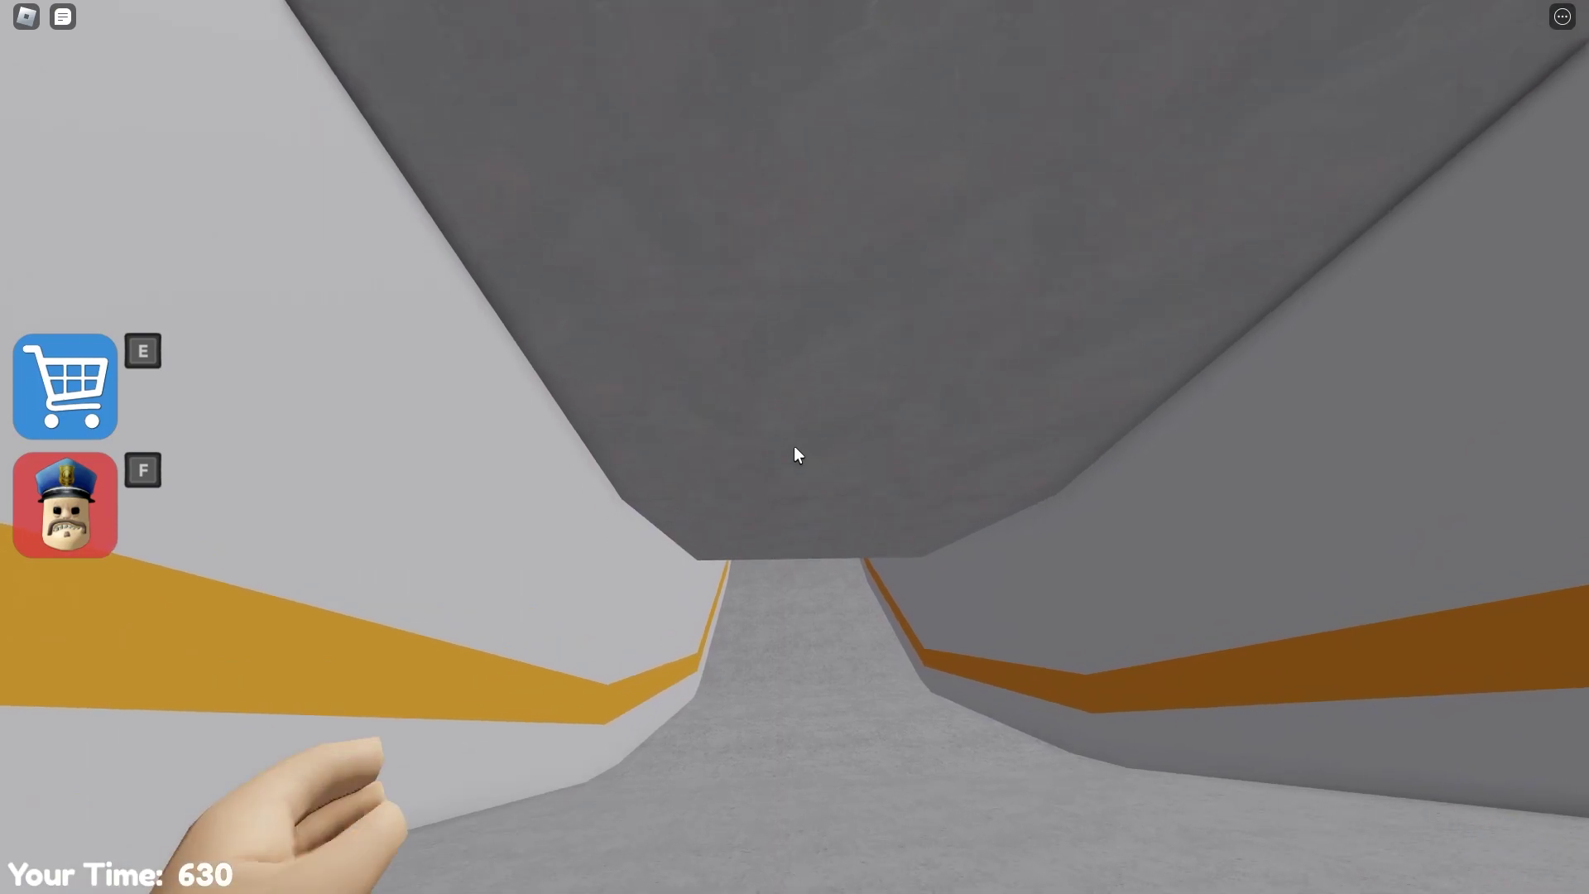
key(w)
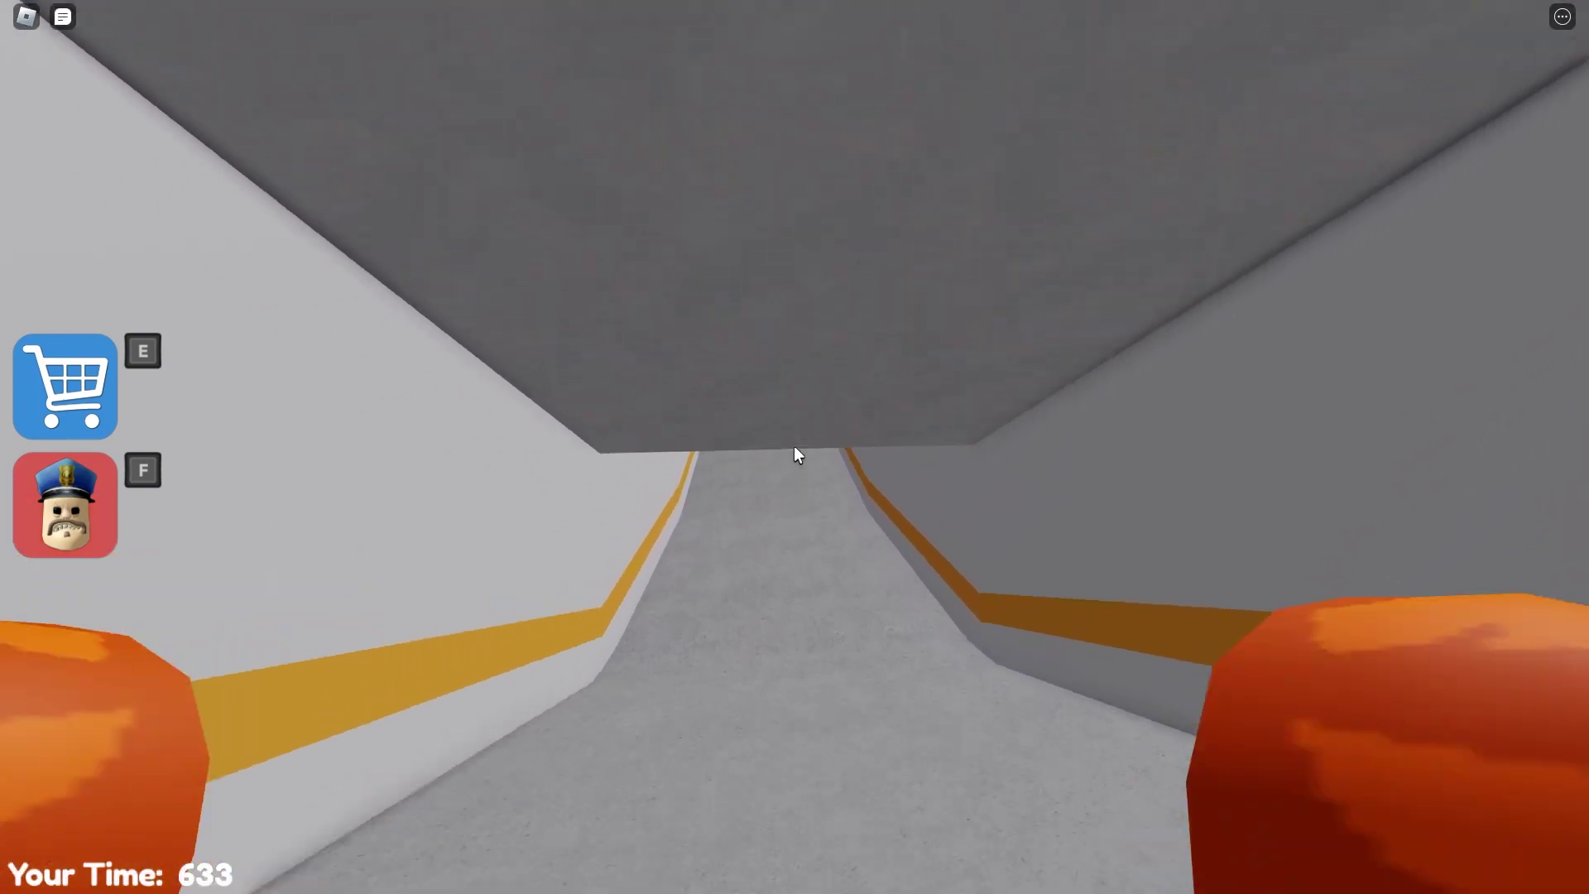
key(w)
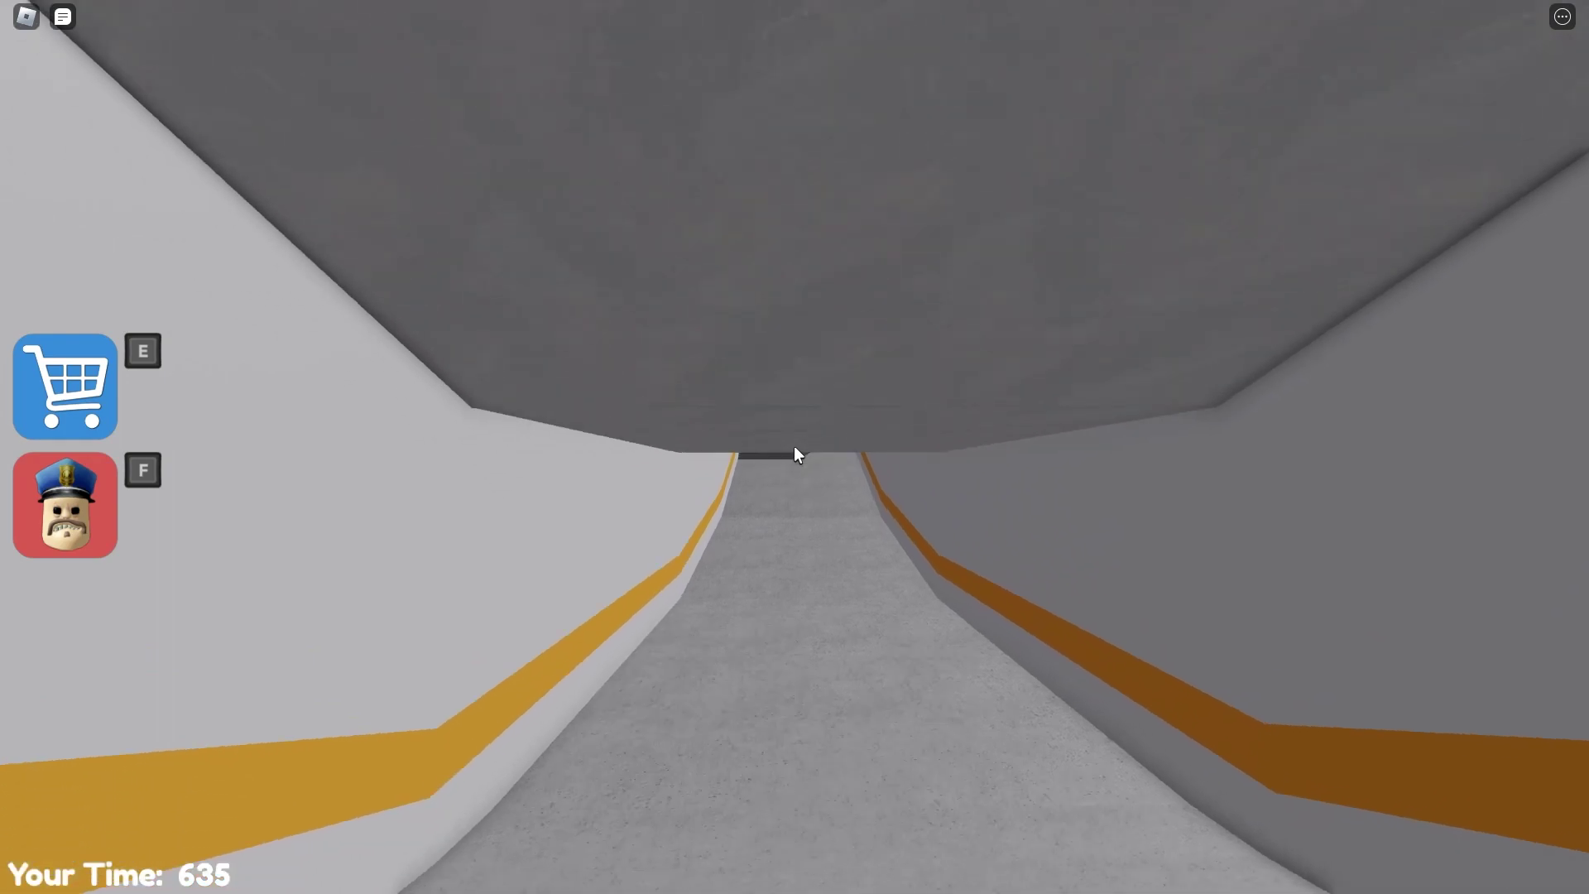
key(w)
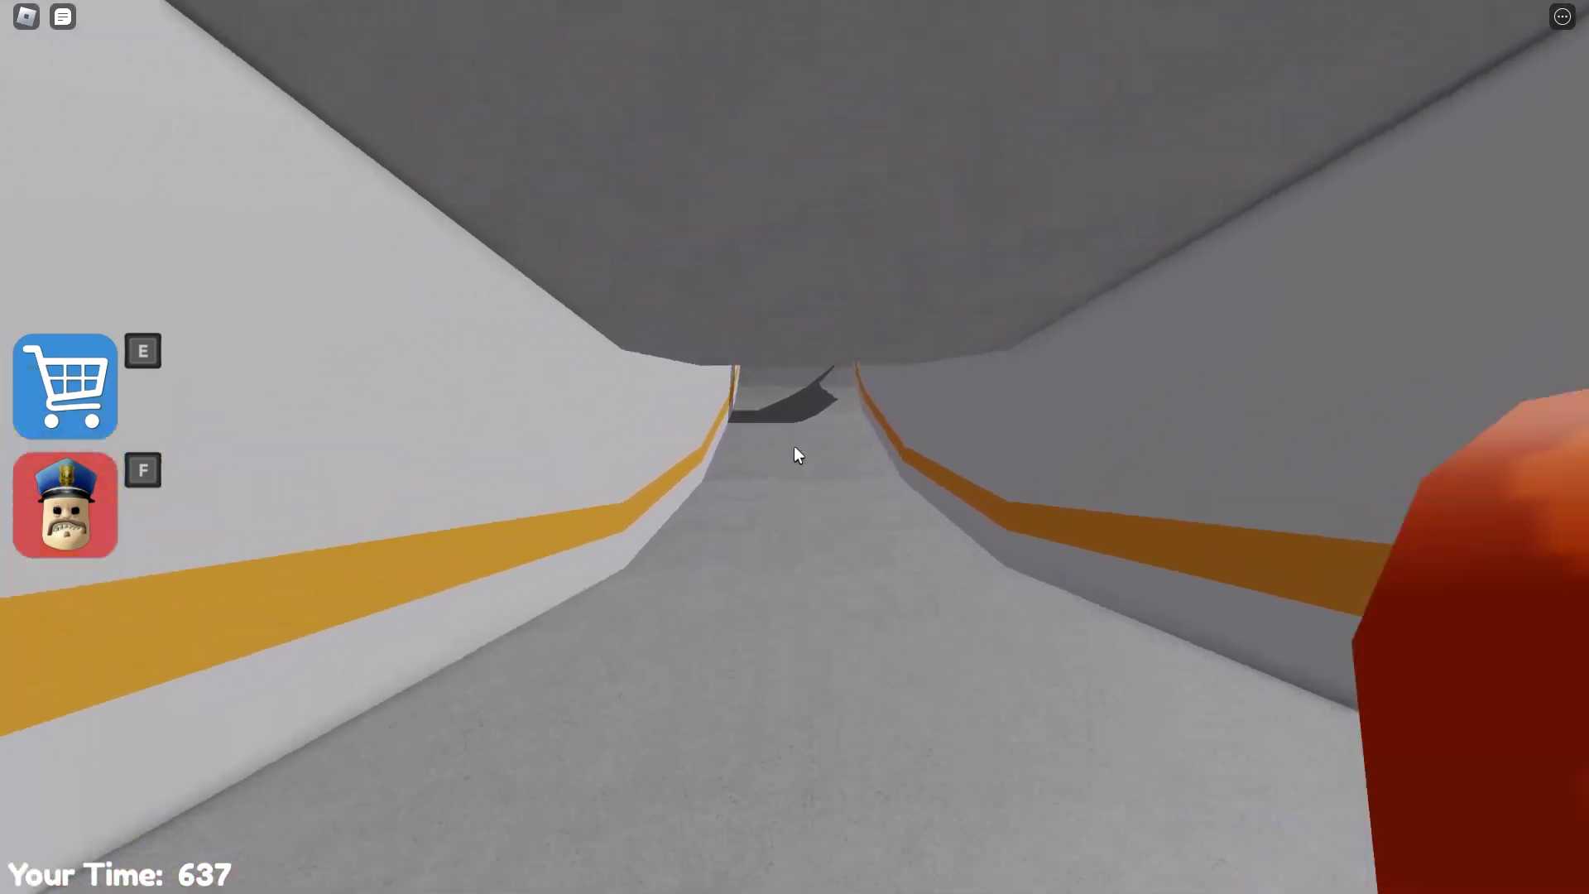
key(w)
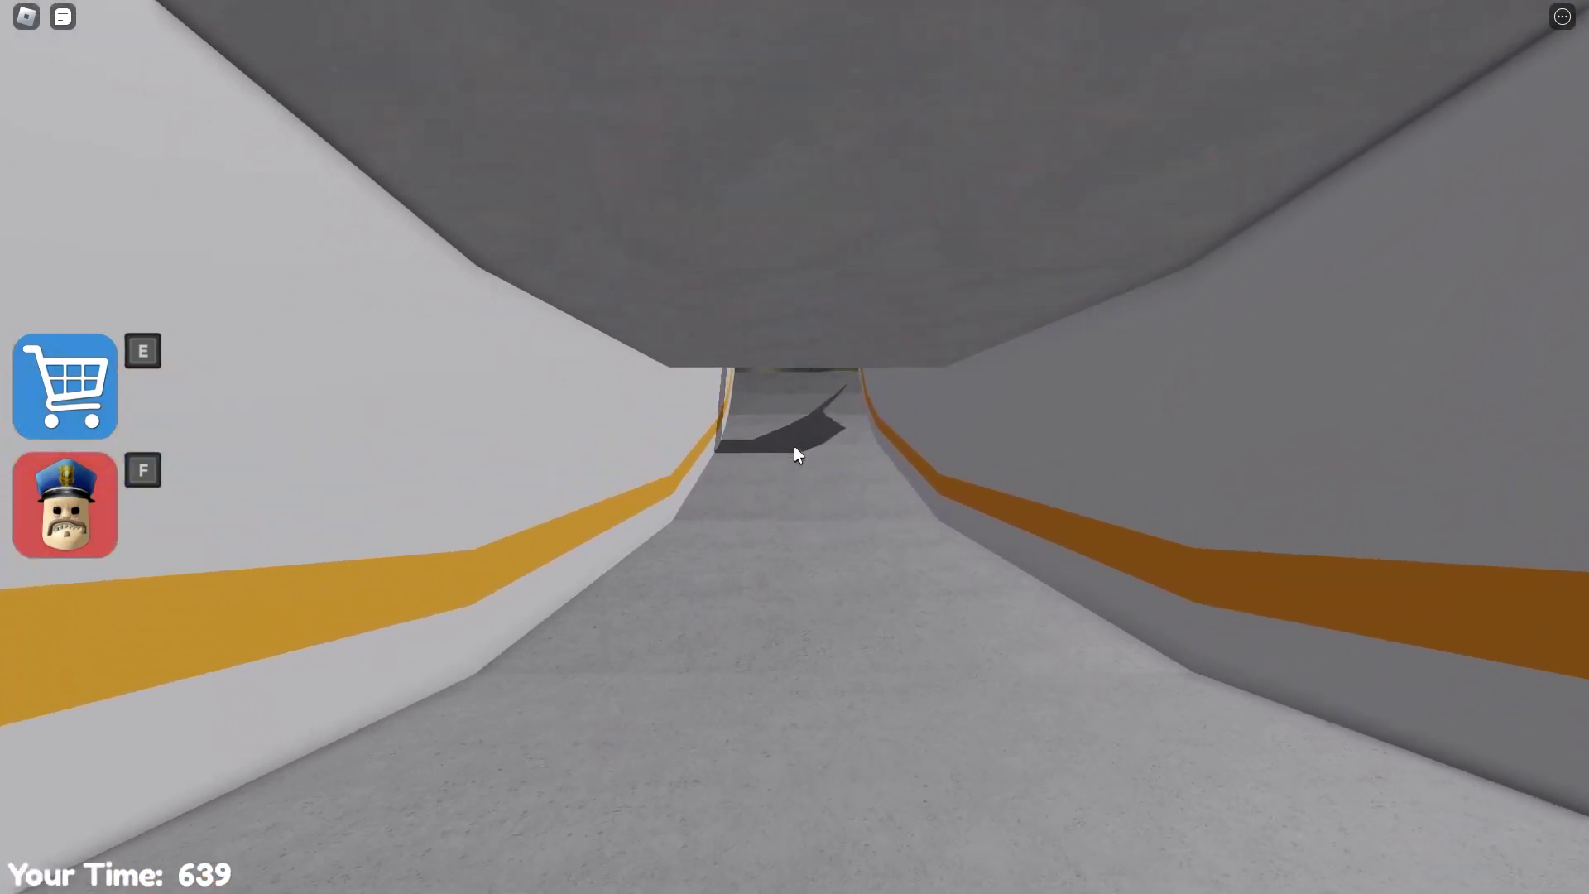
- Go through the opening and up the ramp to the dark doorway
key(w)
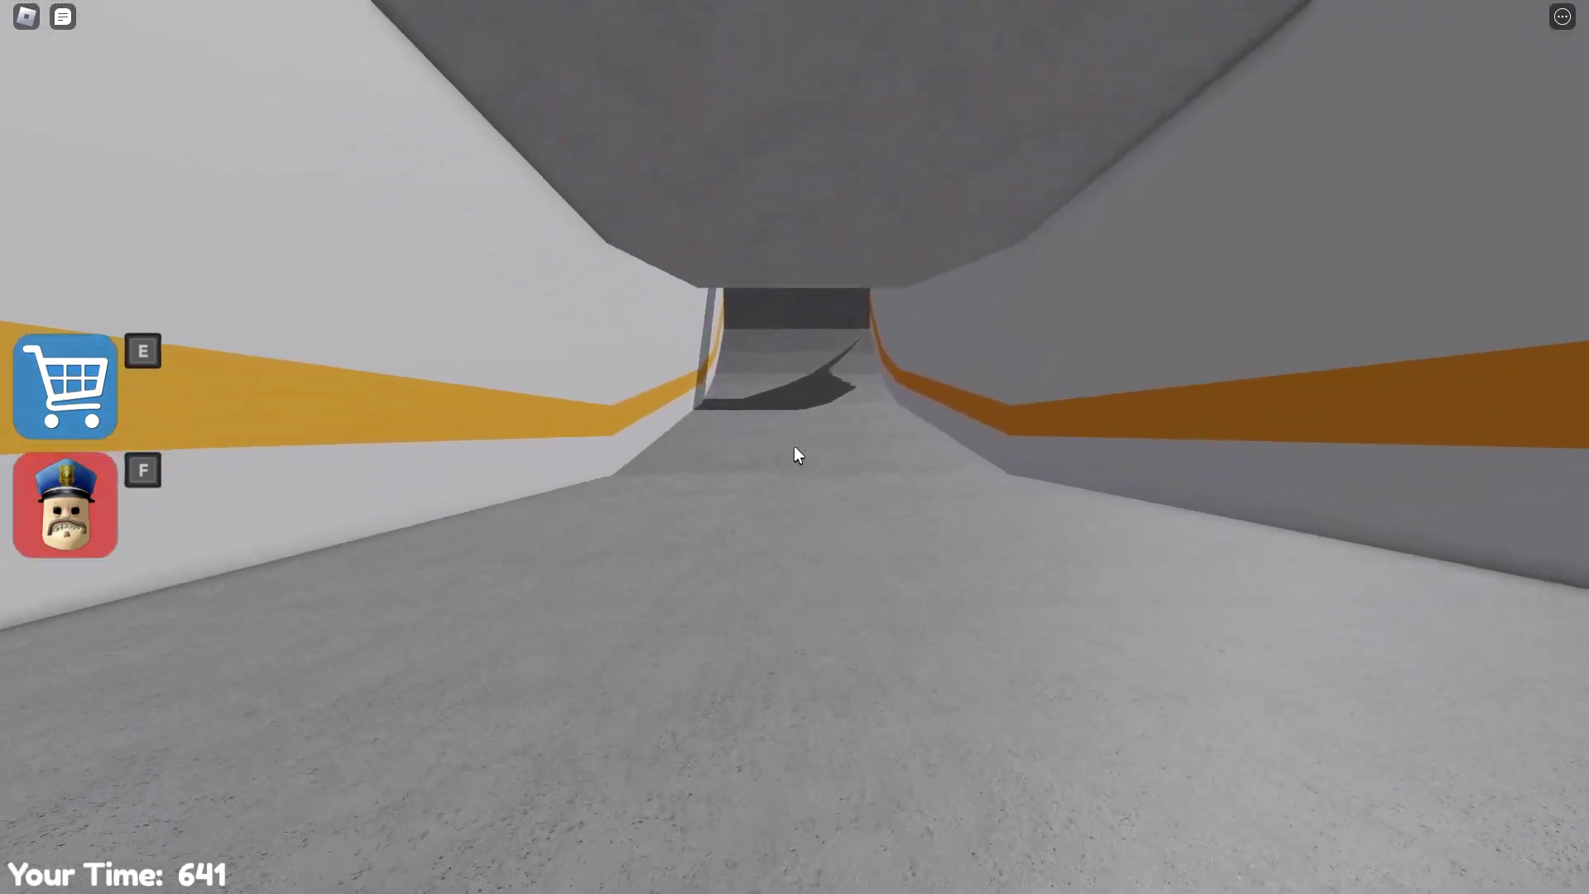
key(w)
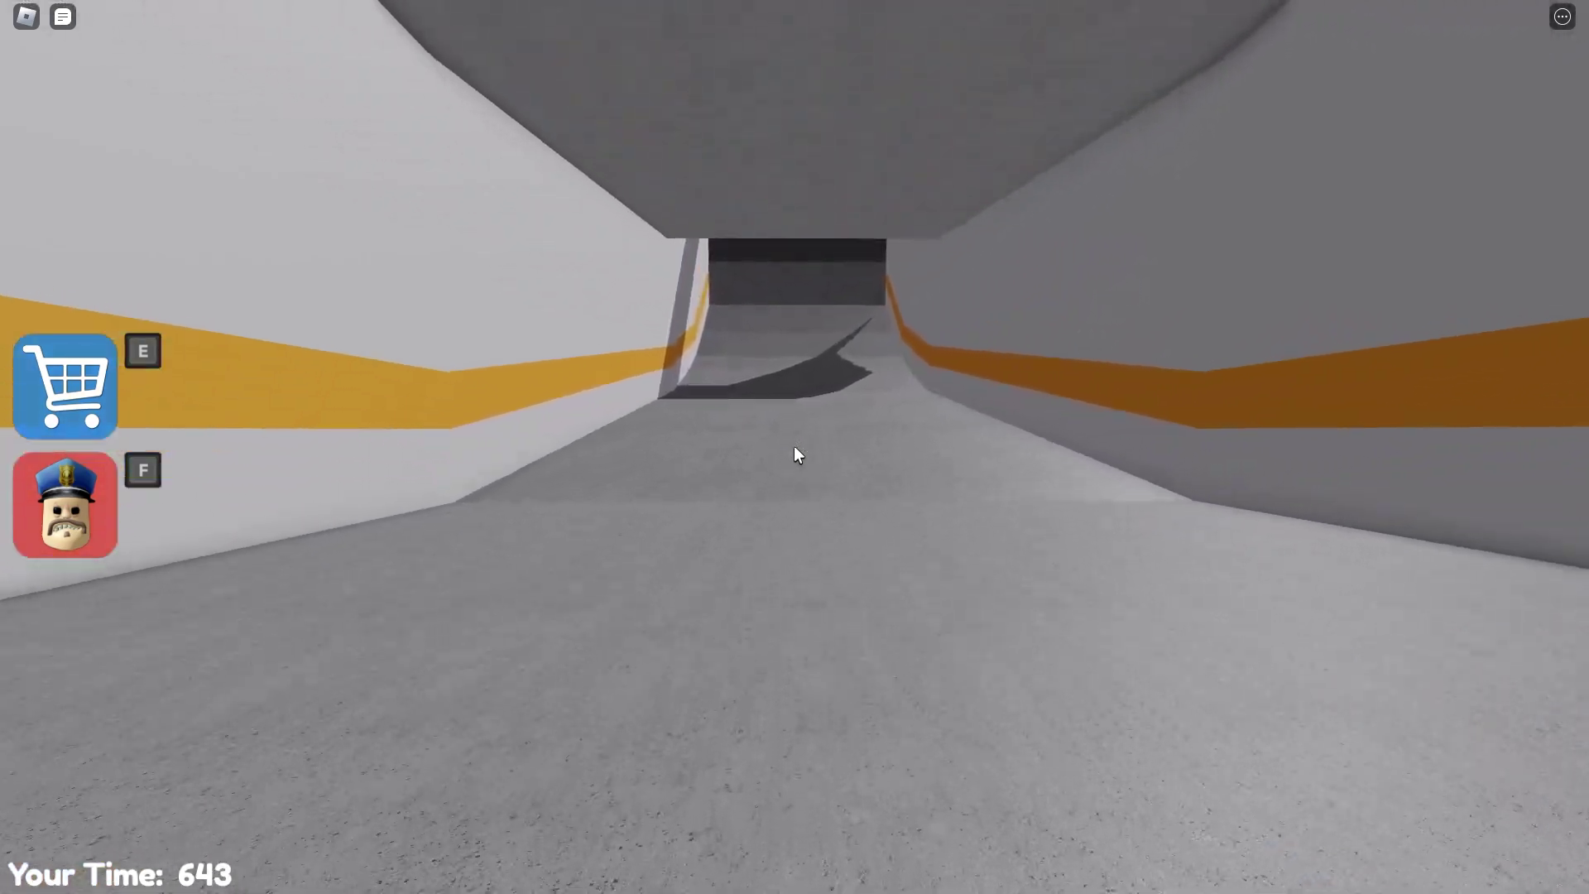
key(w)
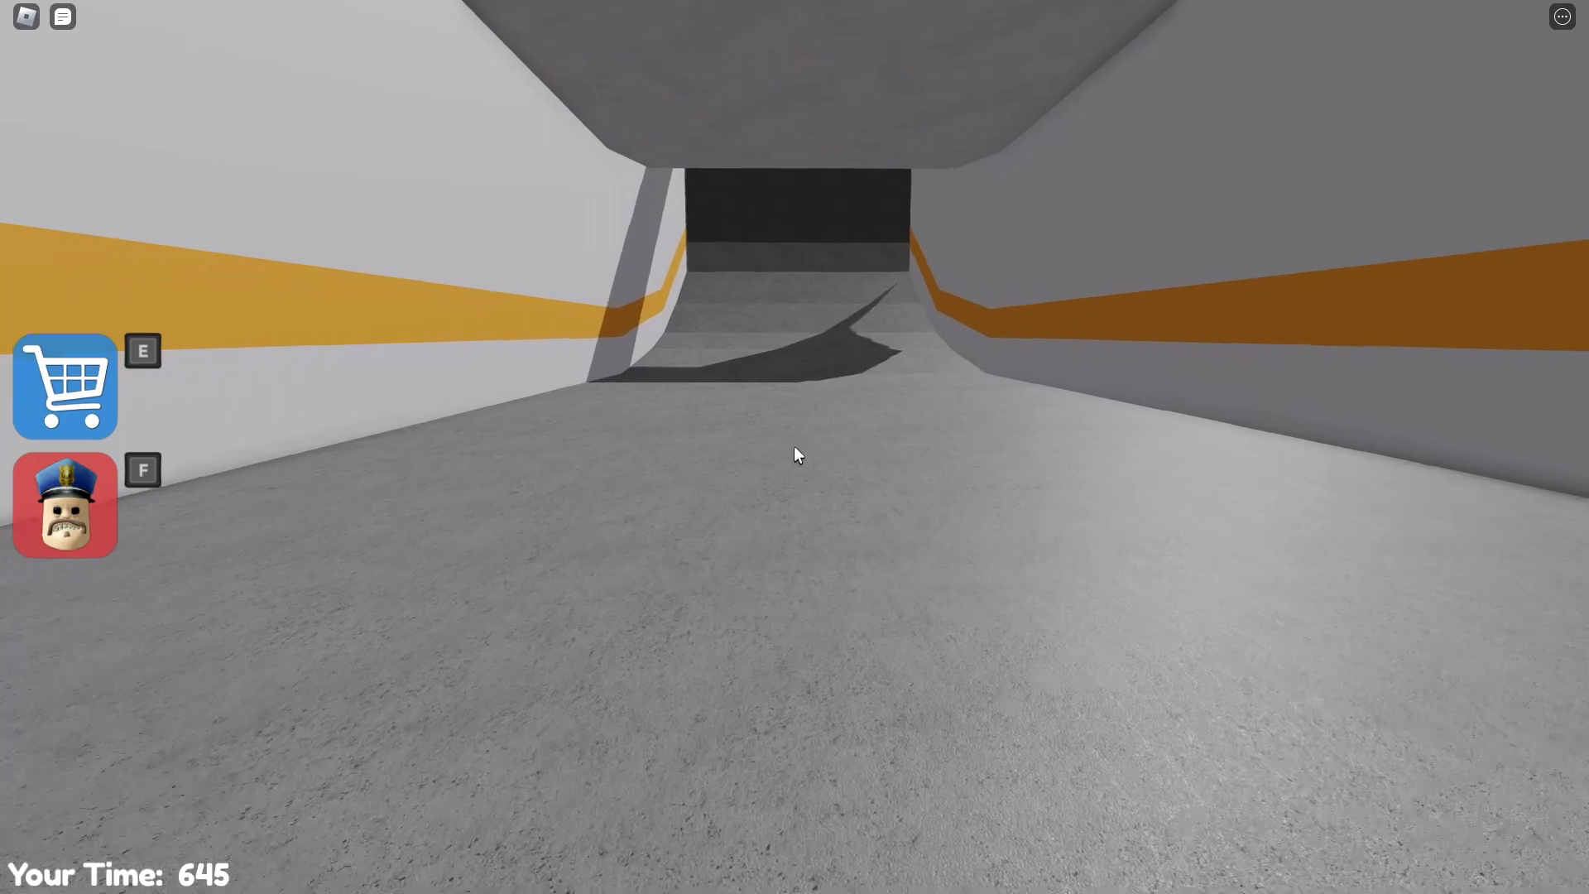
key(w)
key(w)
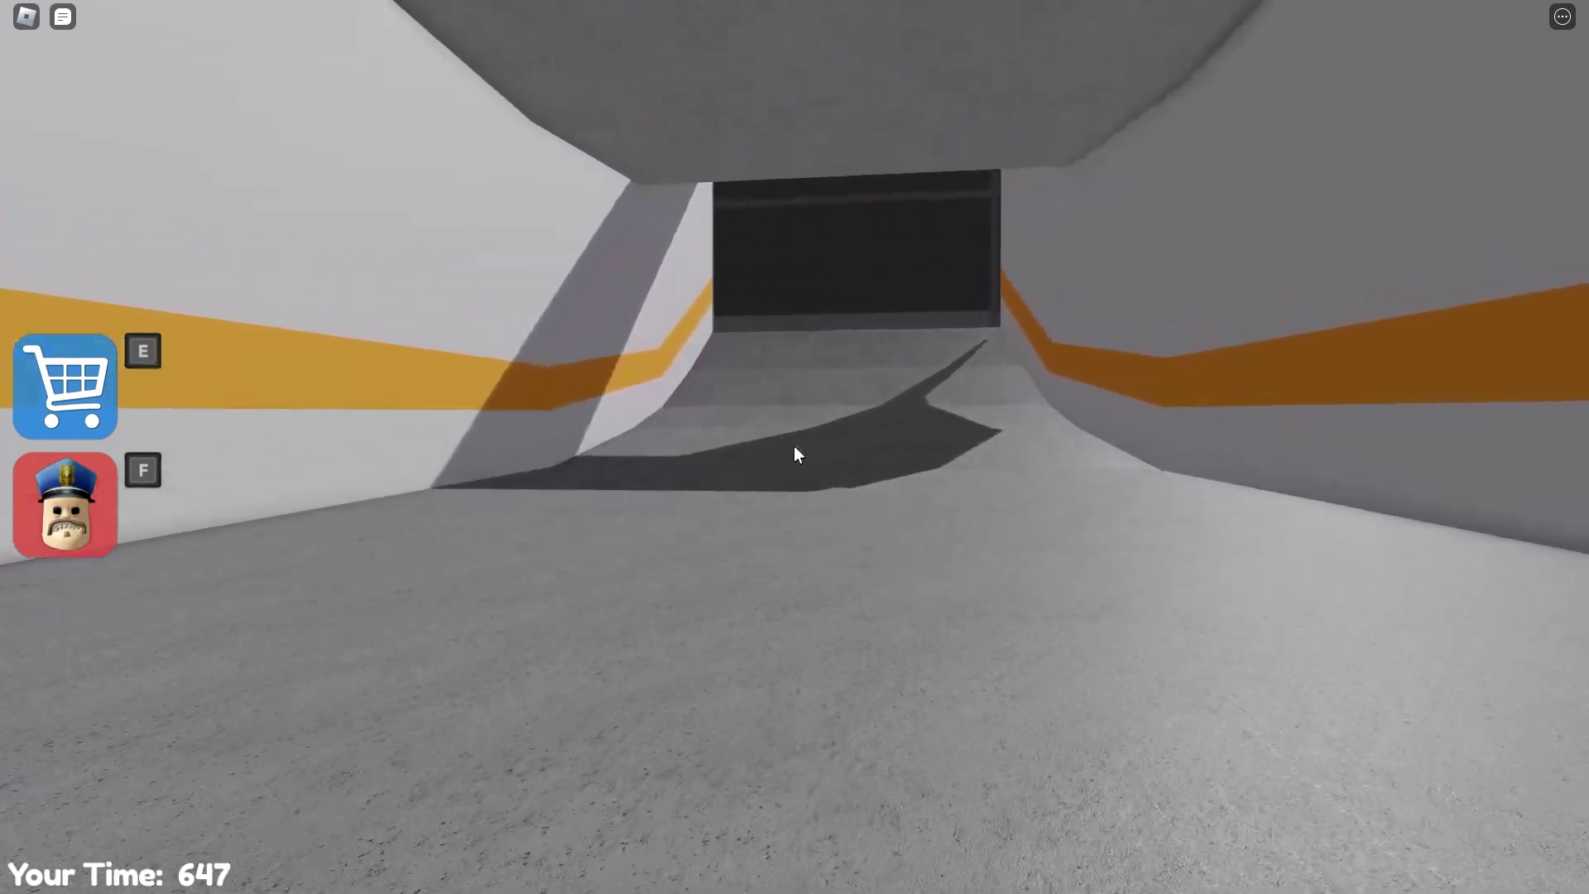
key(w)
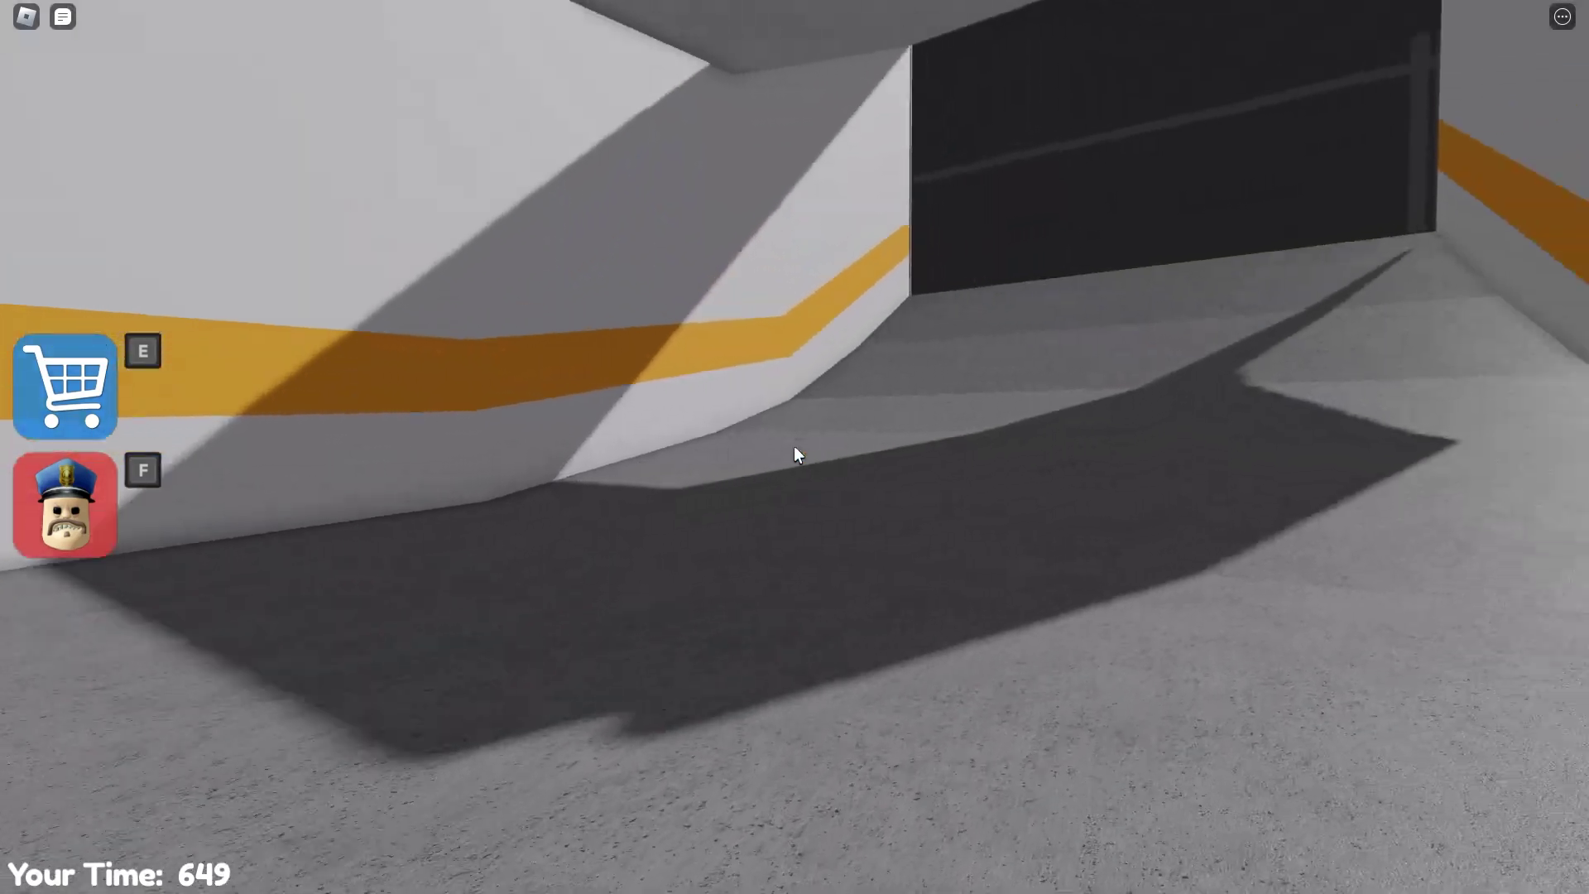
key(w)
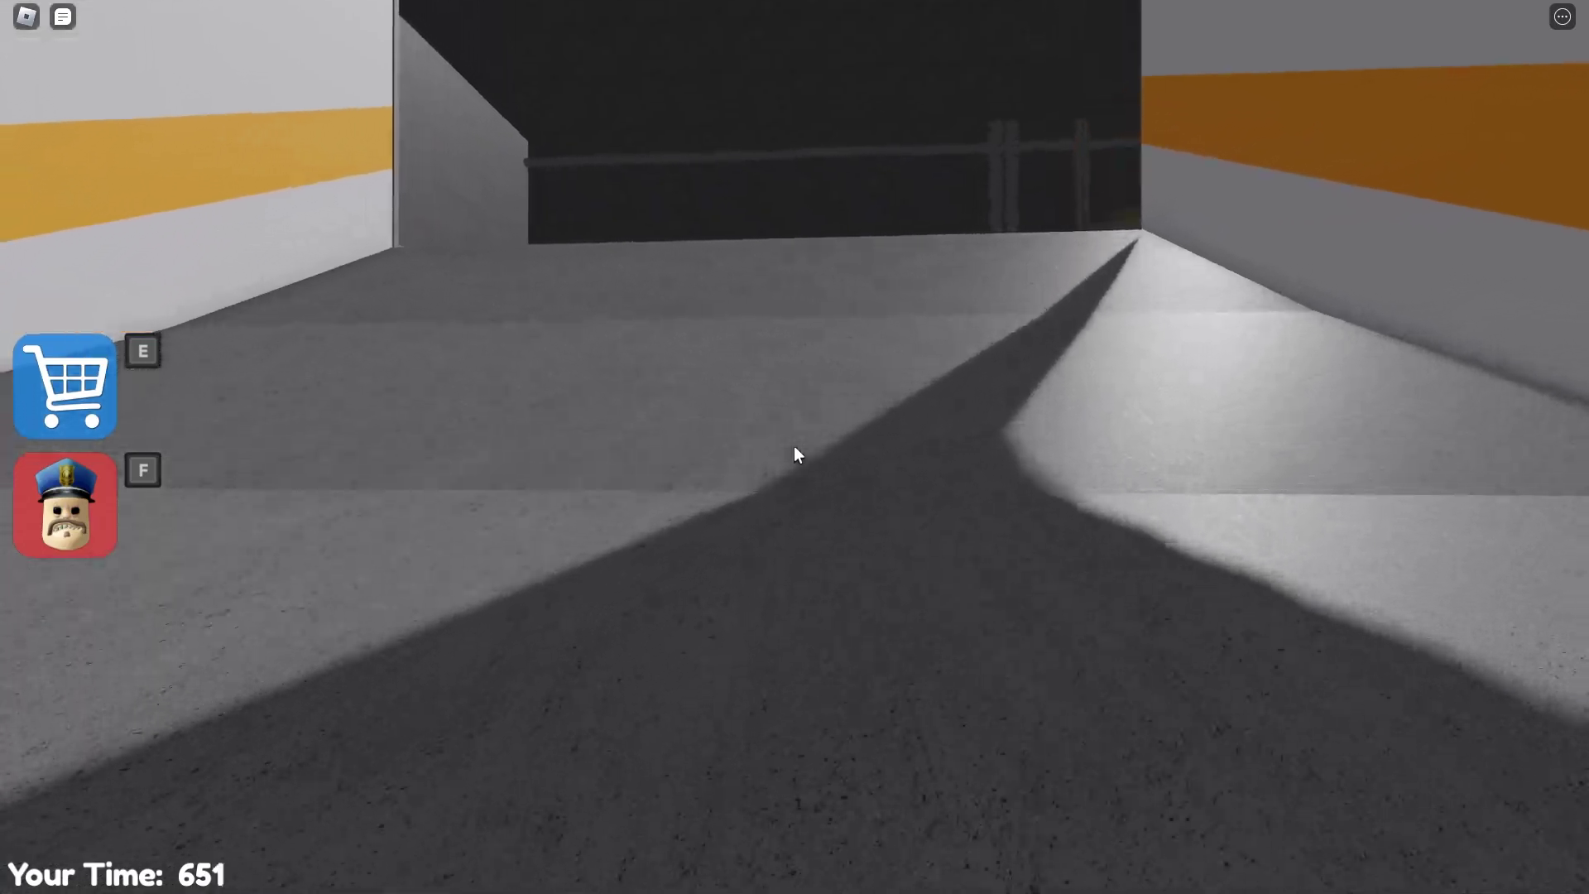
- Move into the dark room and along the wall until respawning at the checkpoint
key(w)
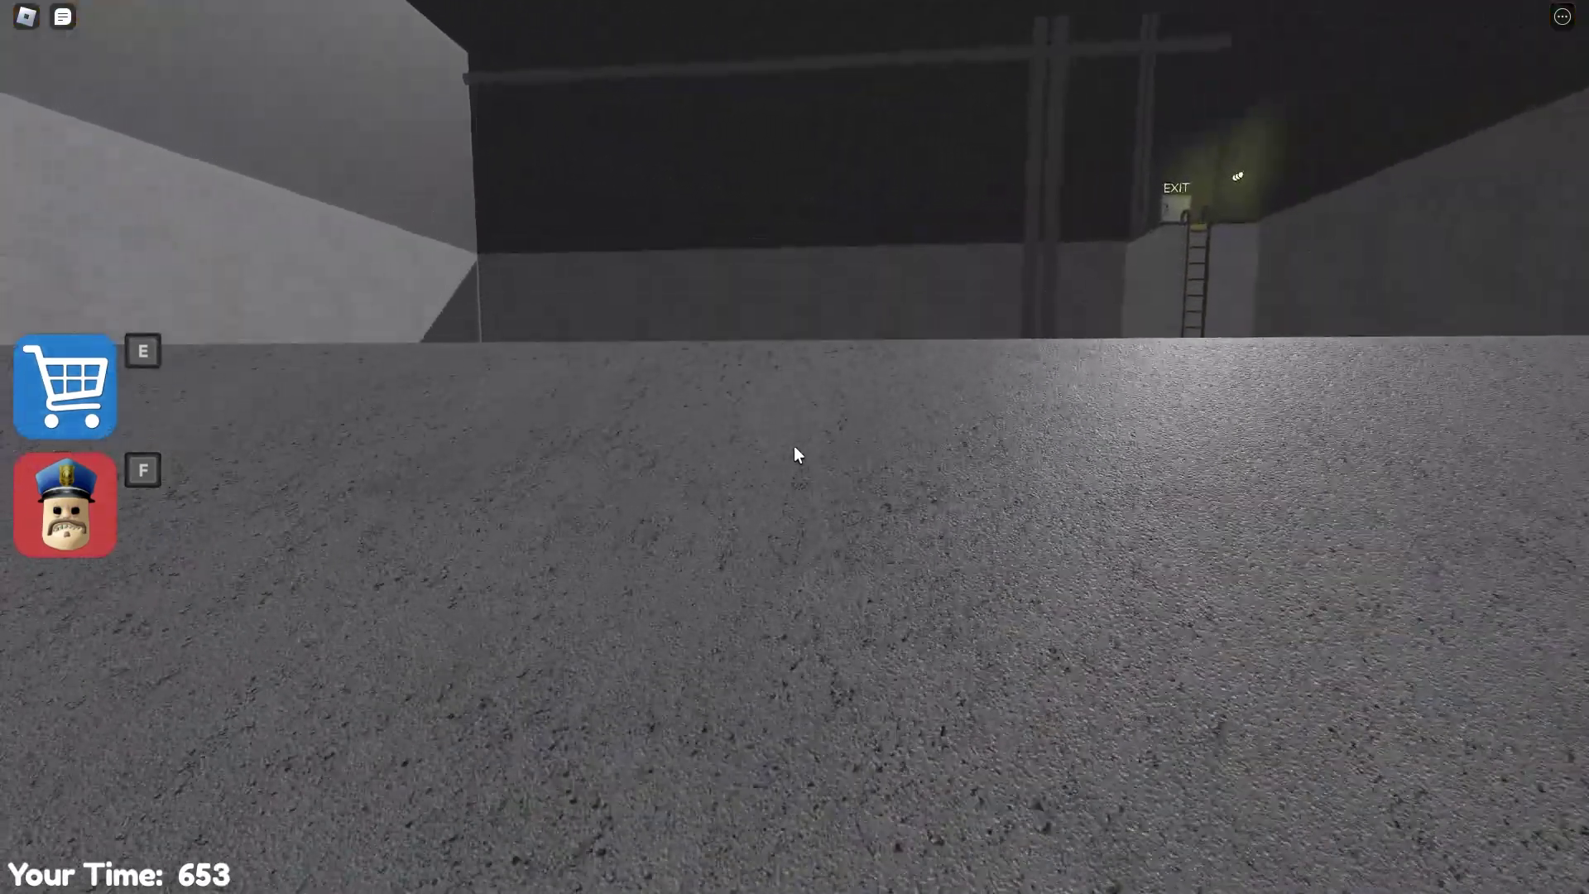
key(w)
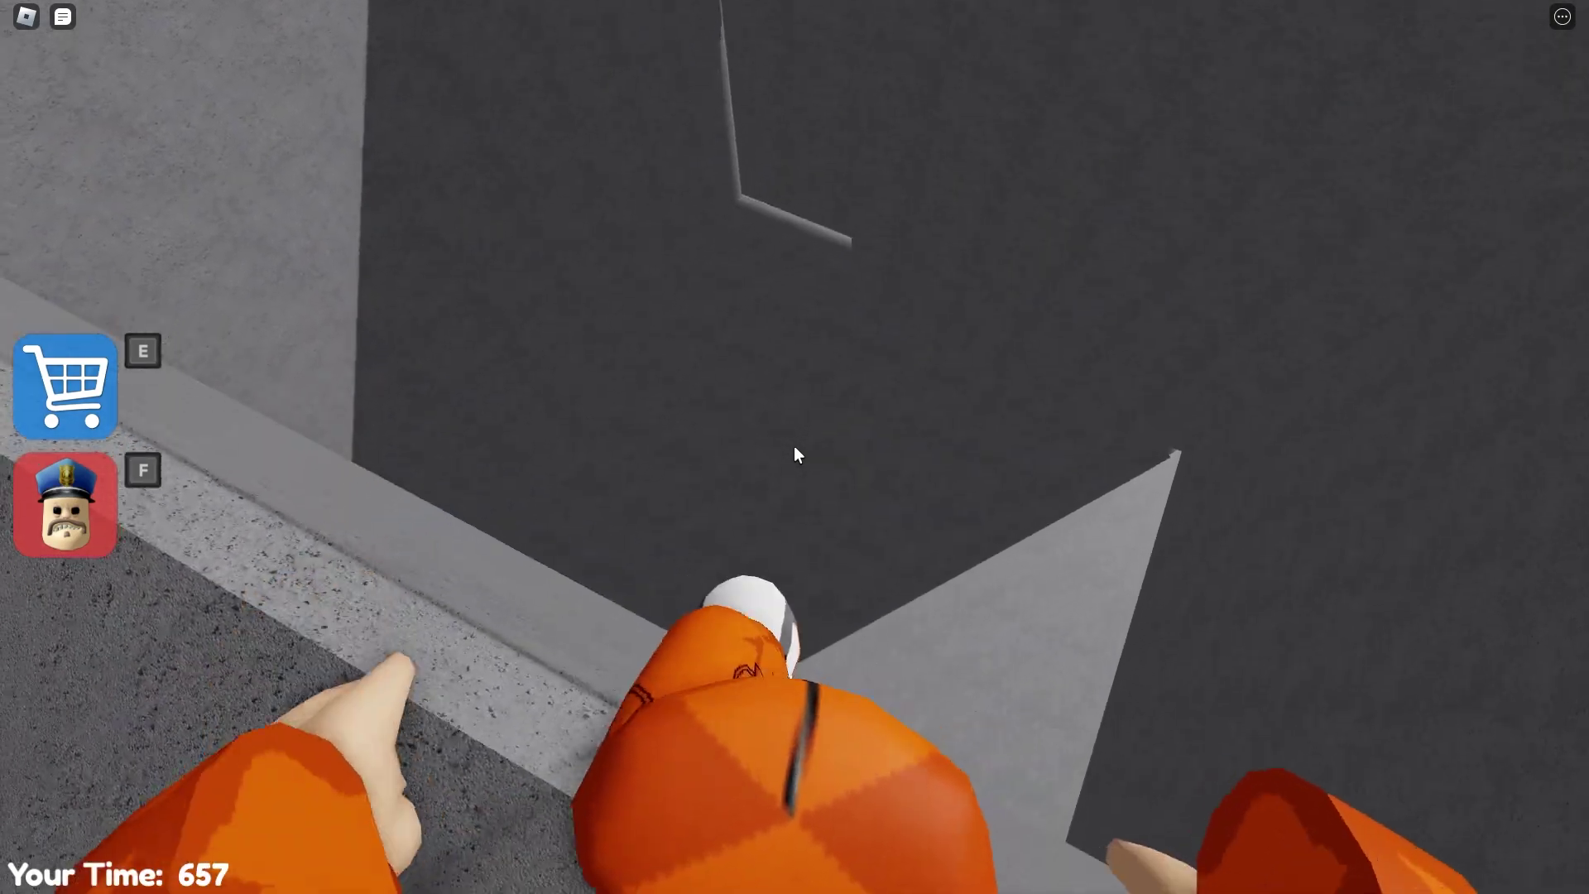
key(w)
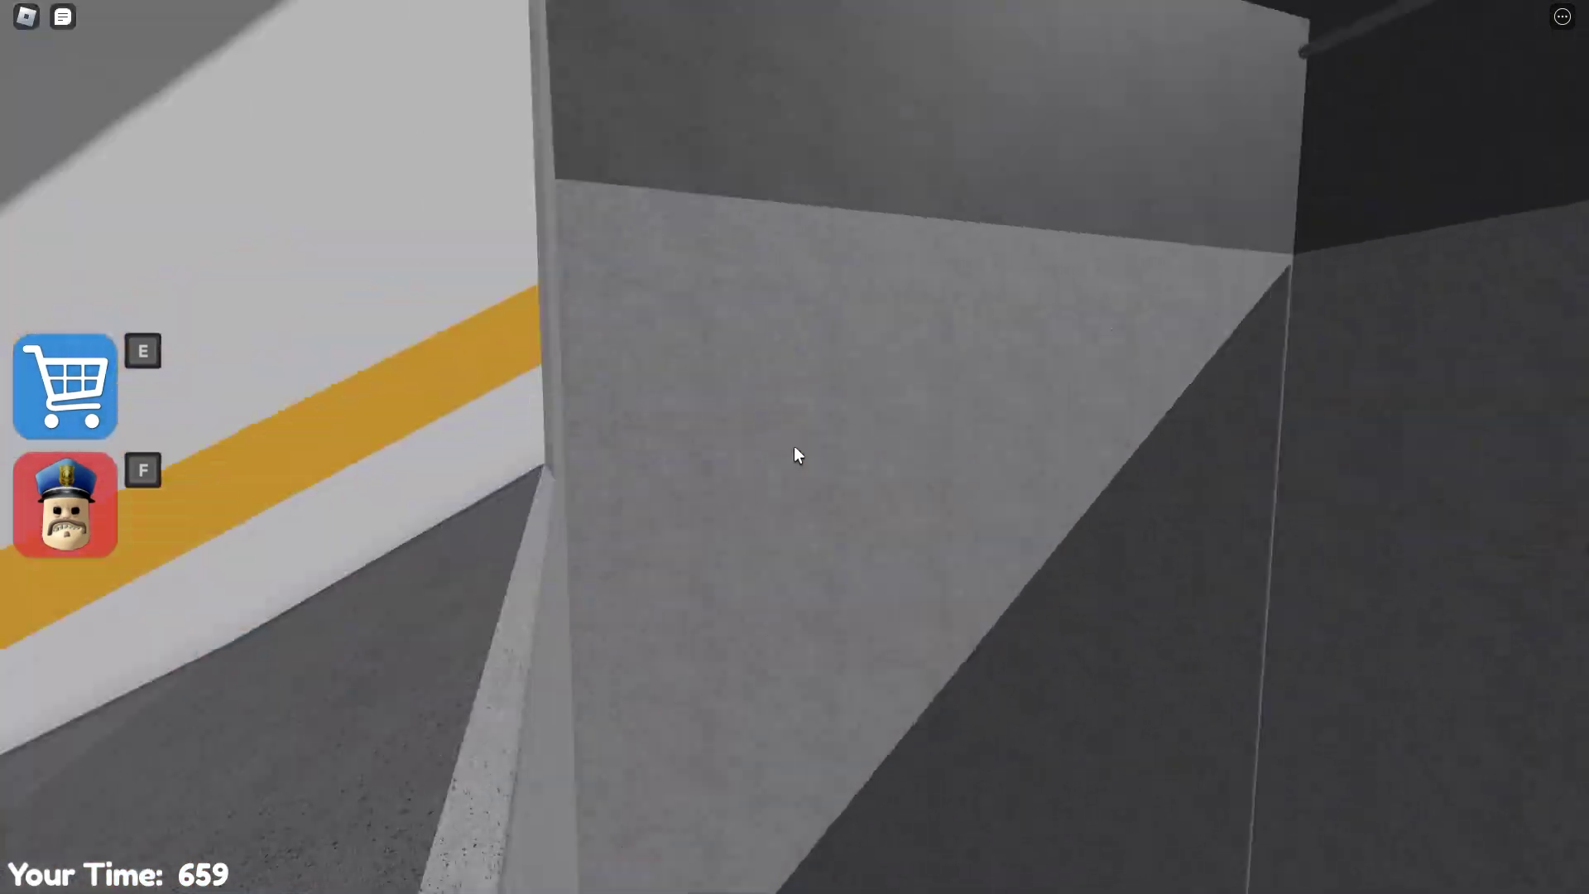
key(w)
key(w)
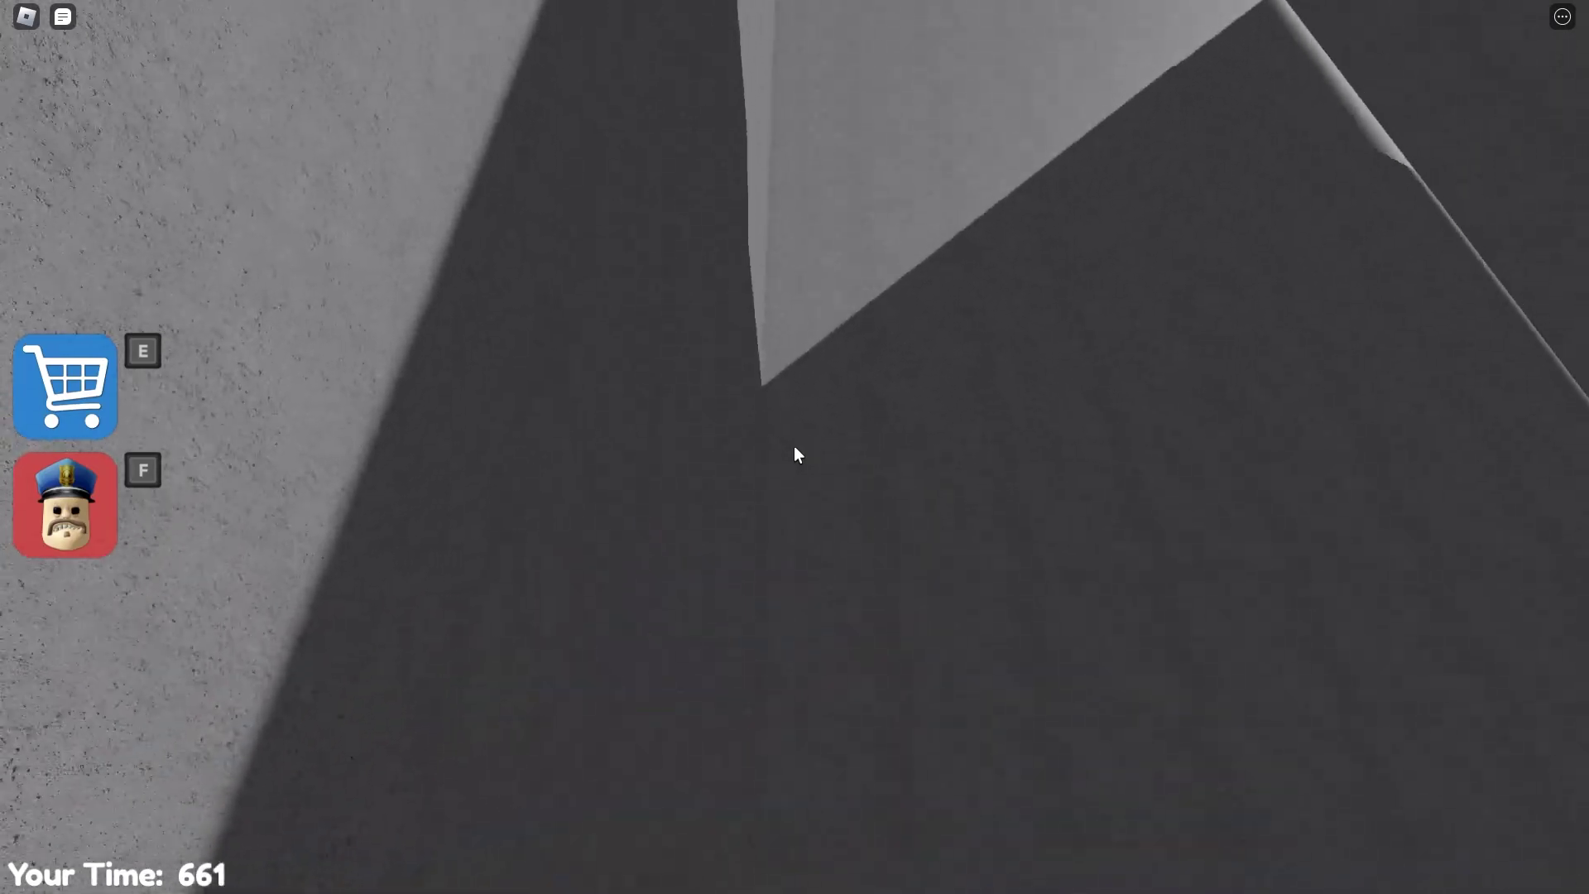
- Run over the yellow arrows, climb the ledge, and return to the dark room
key(w)
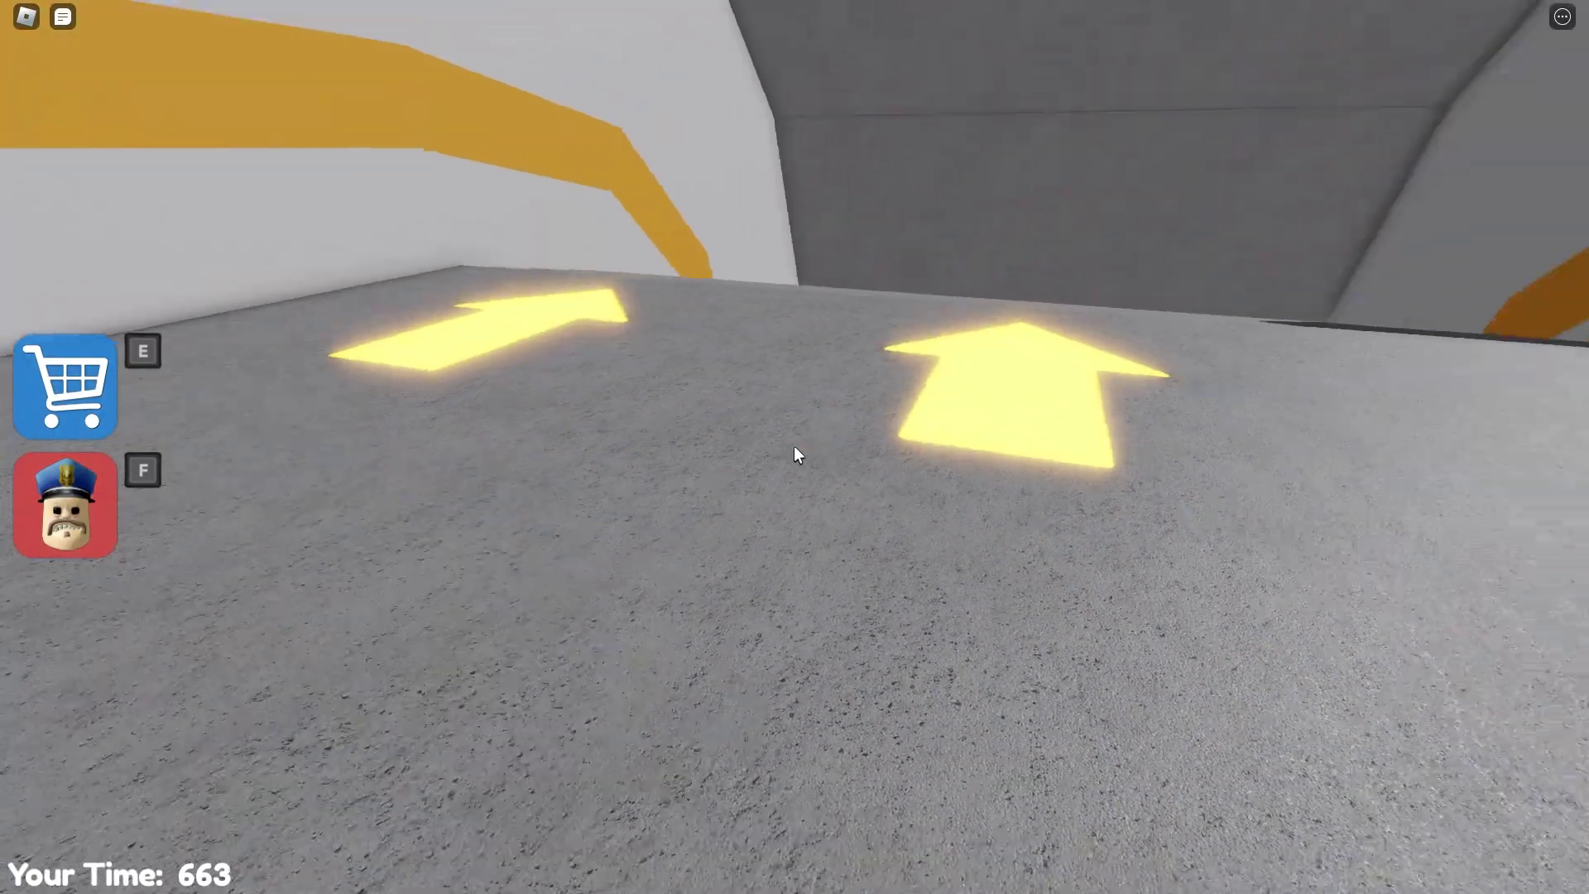
key(w)
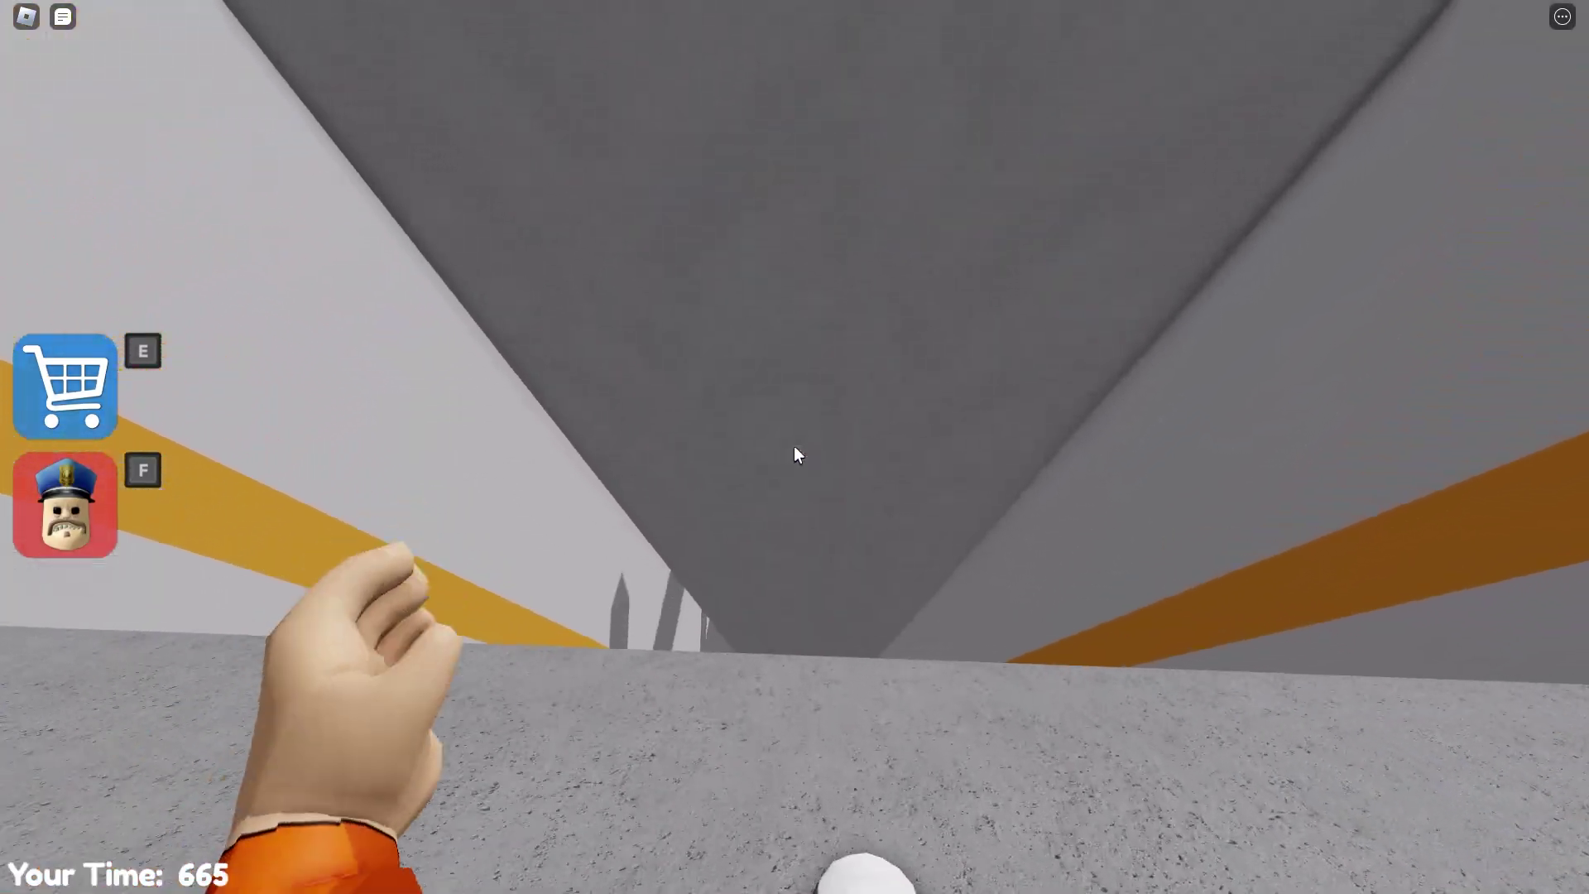
key(w)
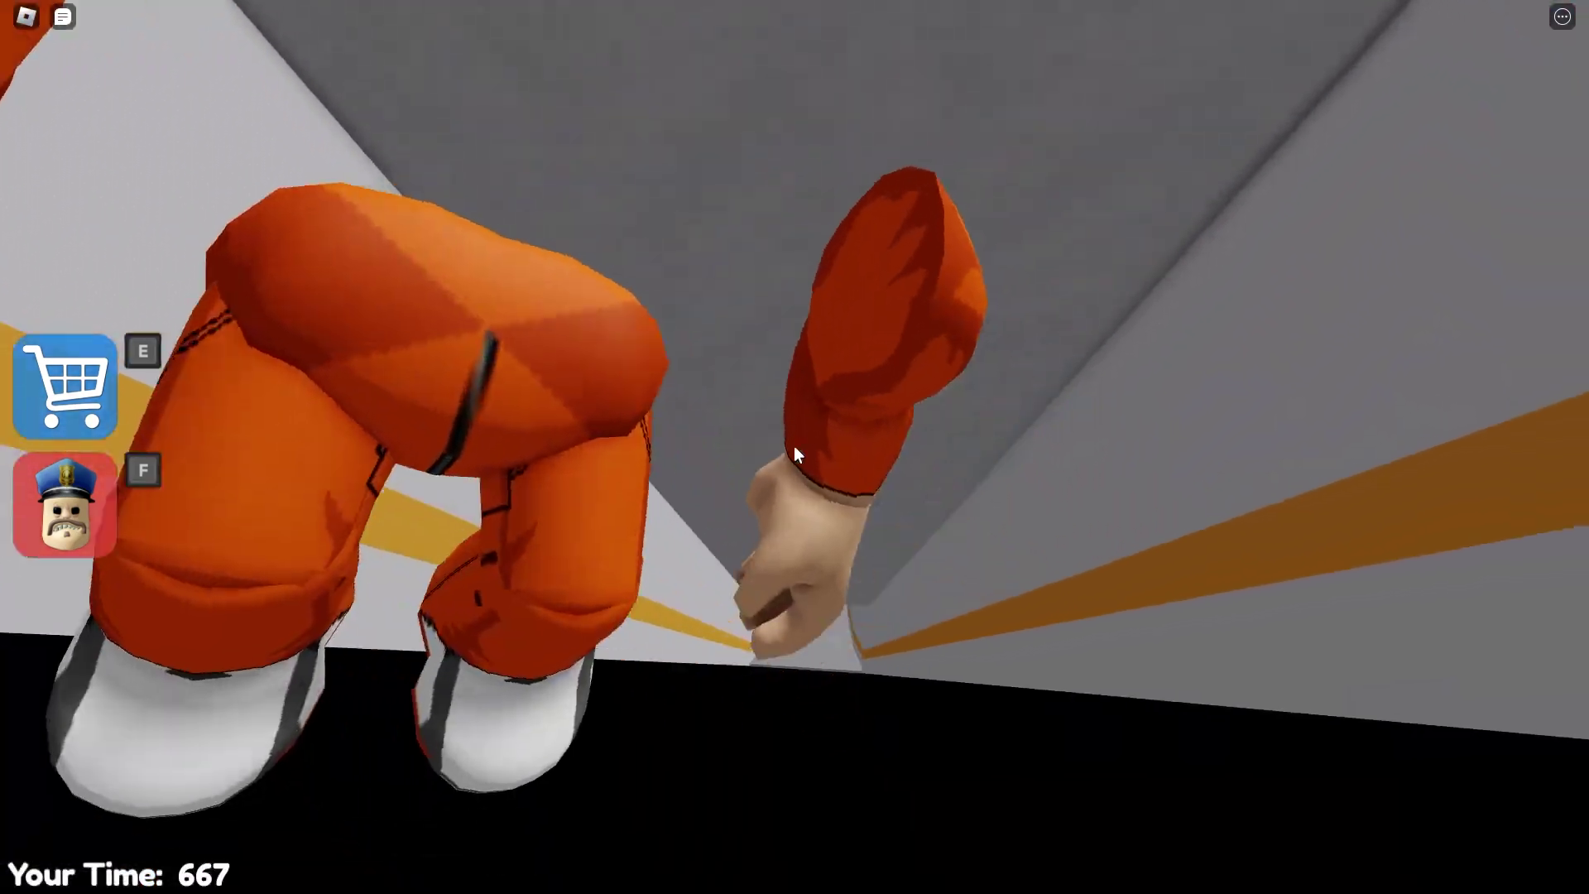
key(w)
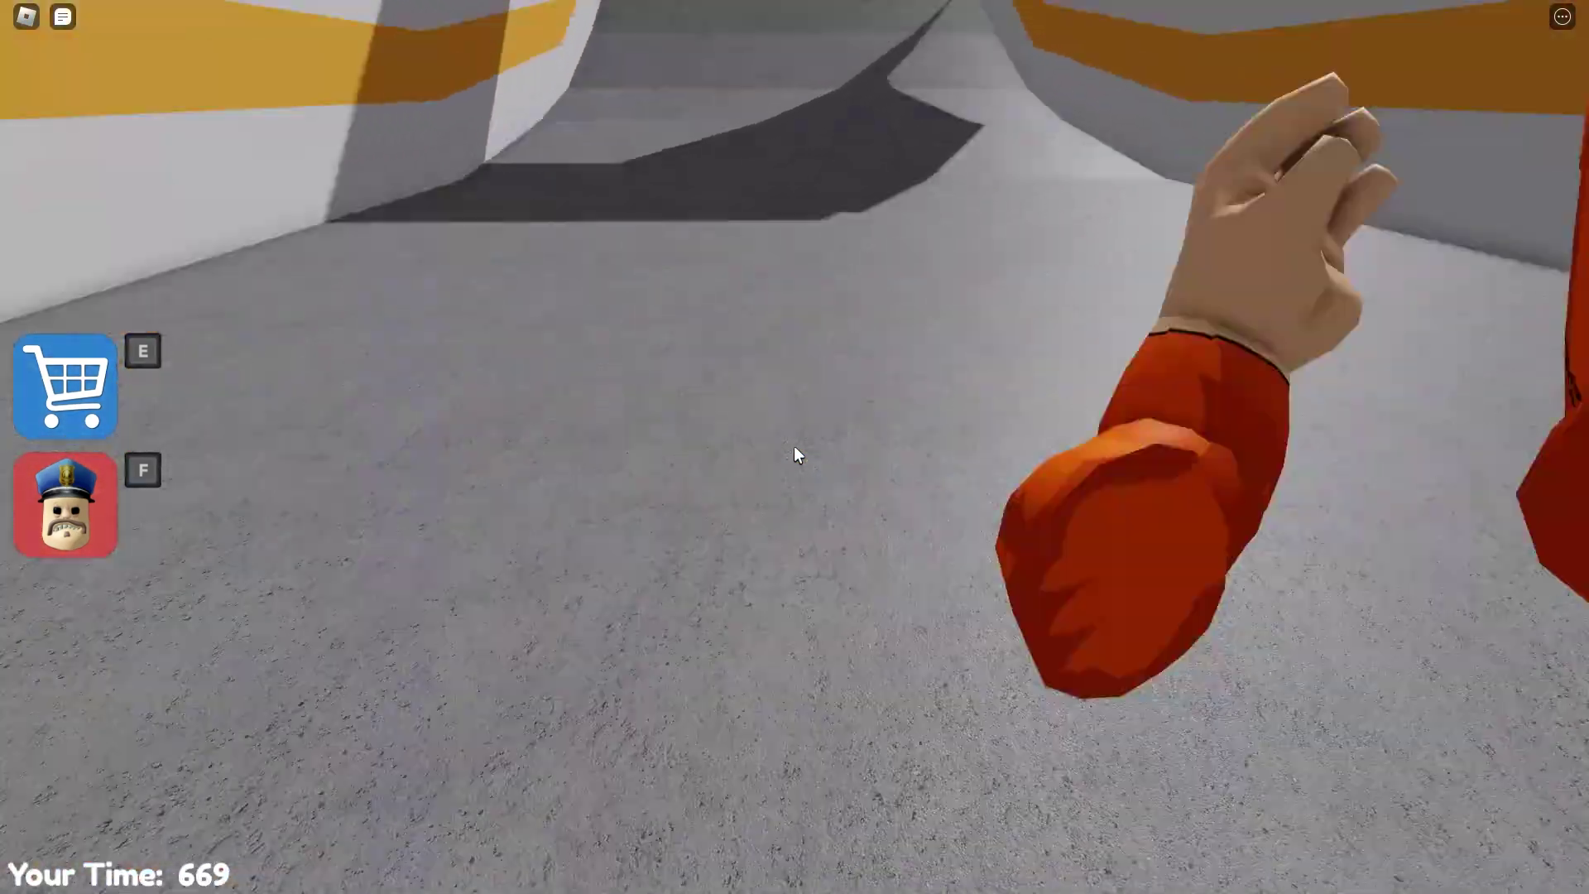
key(w)
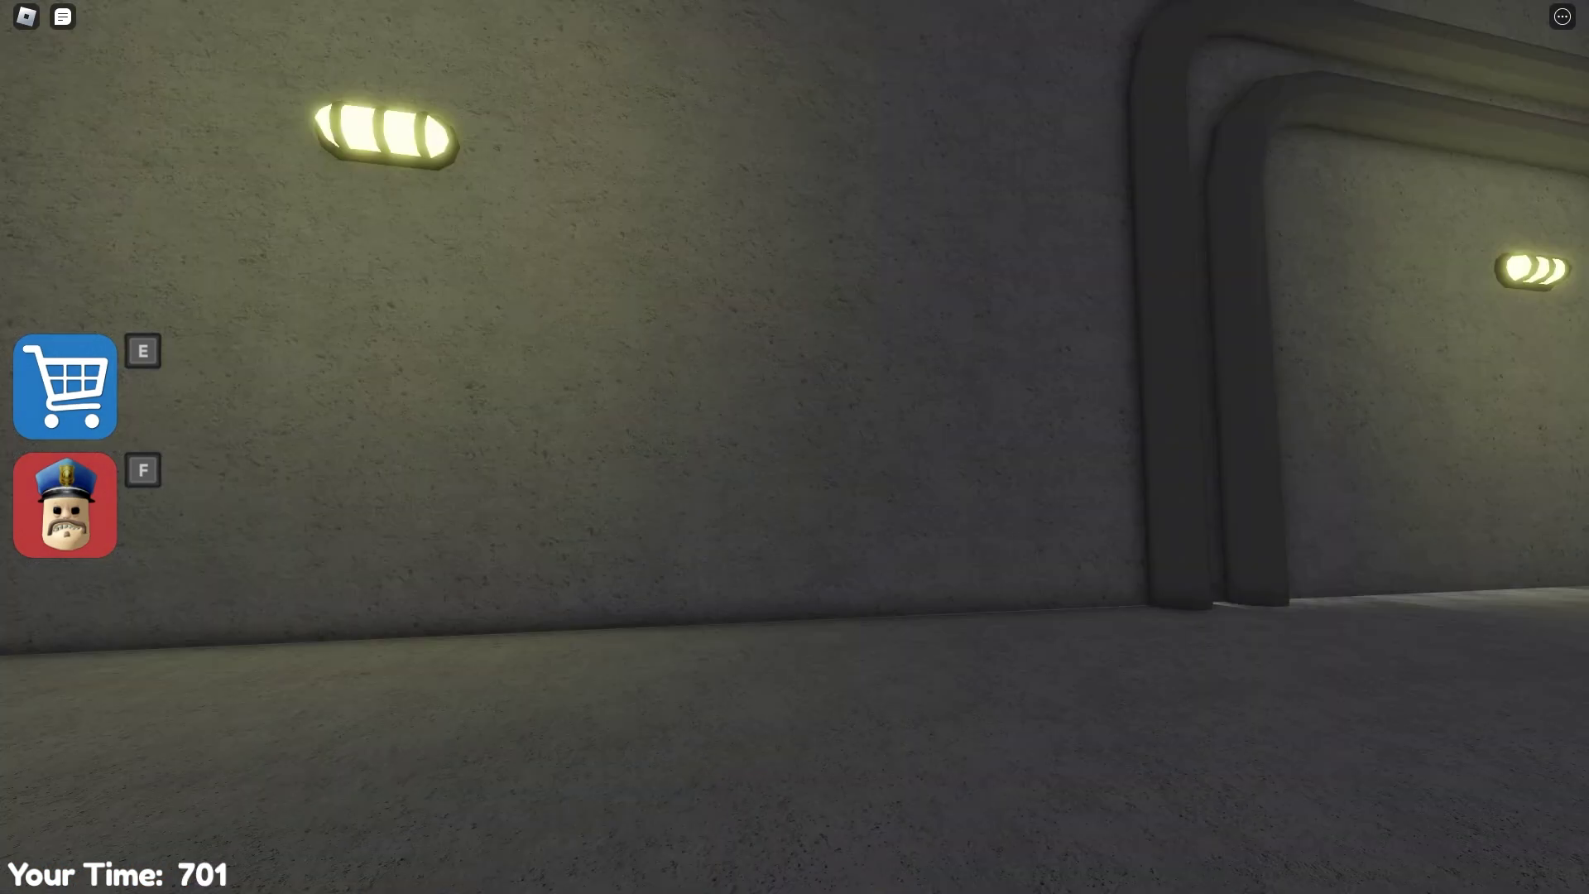
- Follow the railed walkway in the dark room and climb the ladder to the top
key(w)
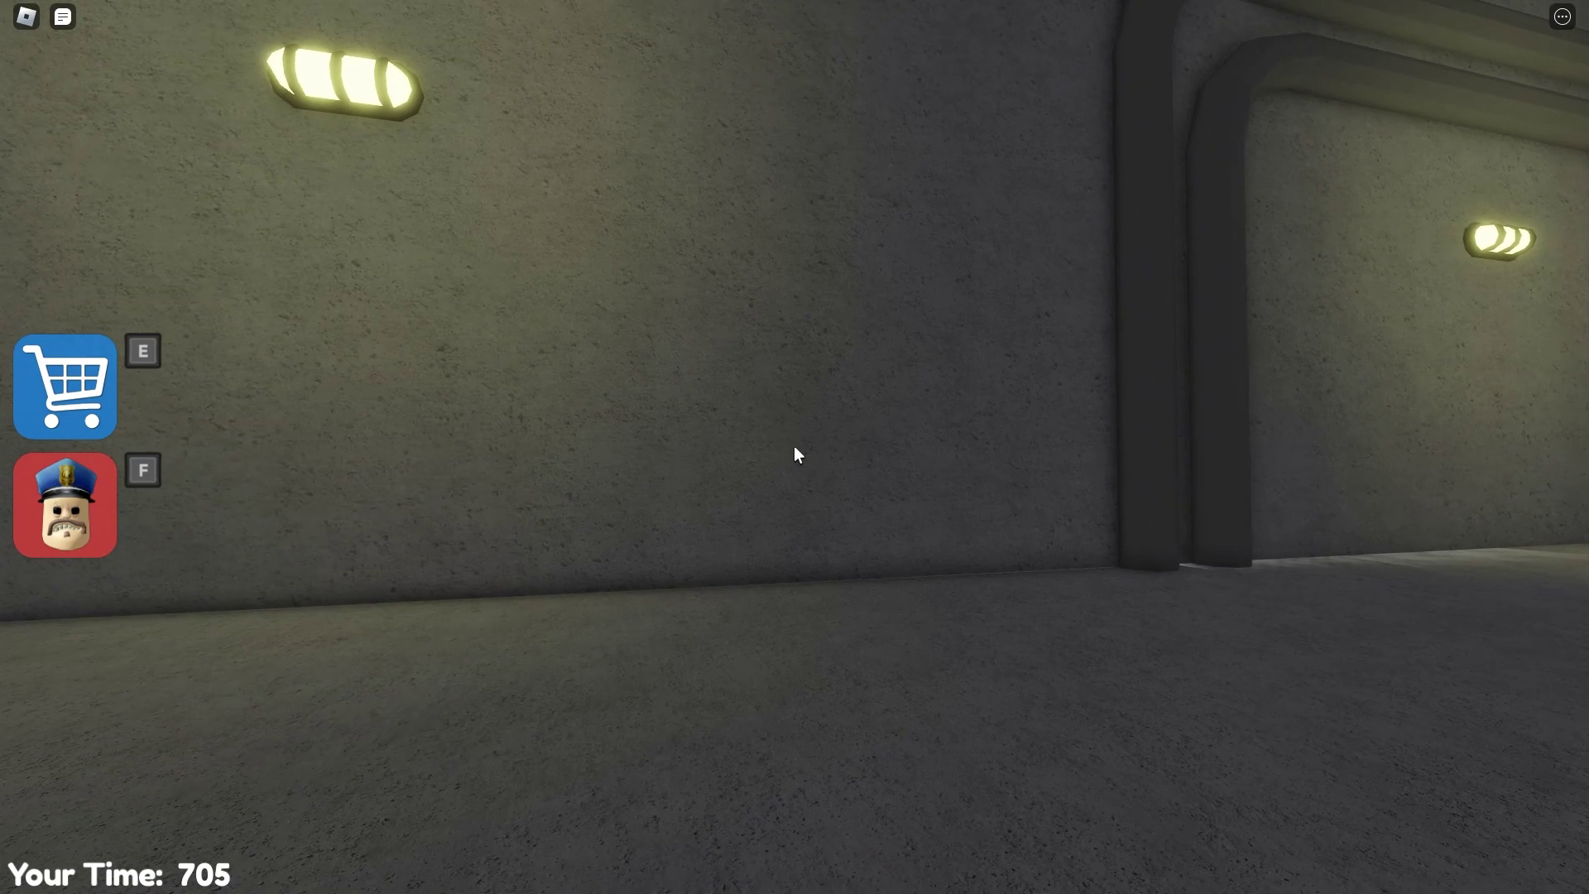
key(w)
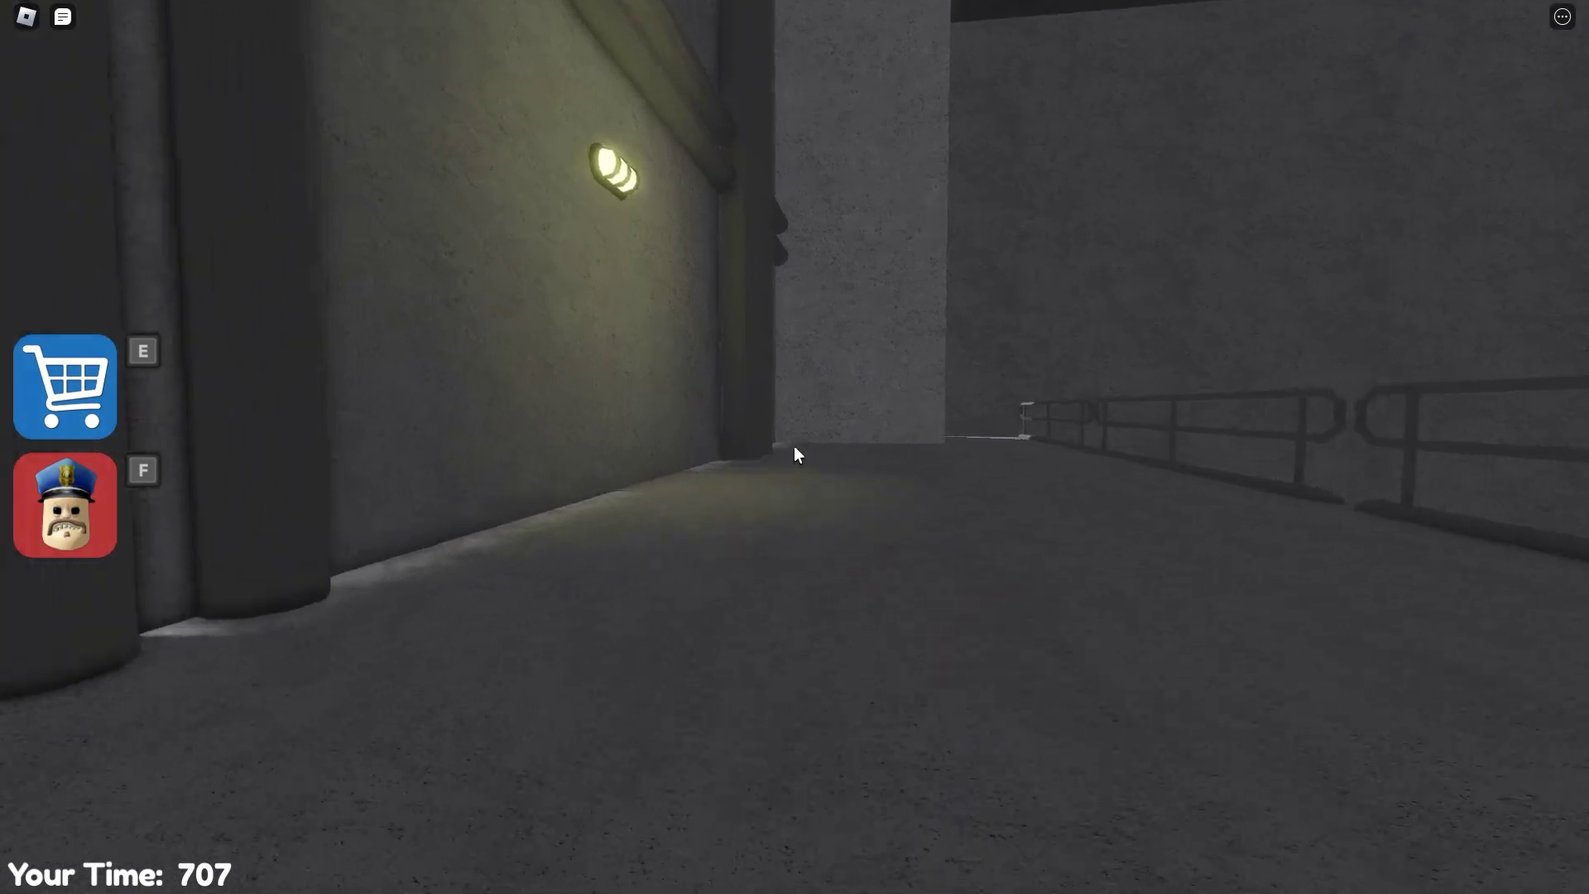
key(w)
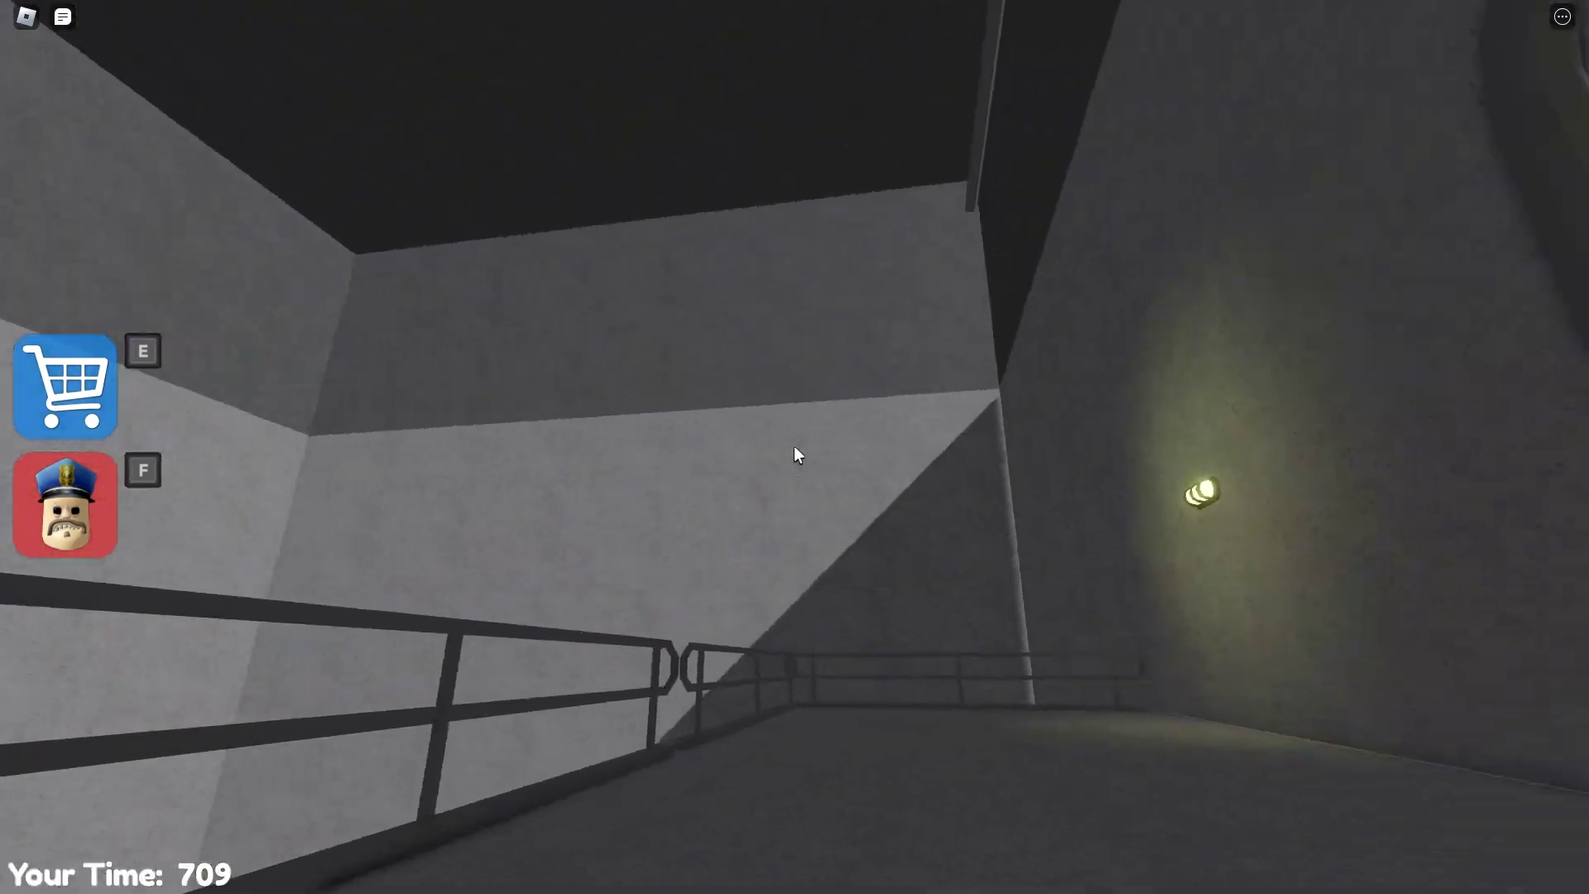
key(w)
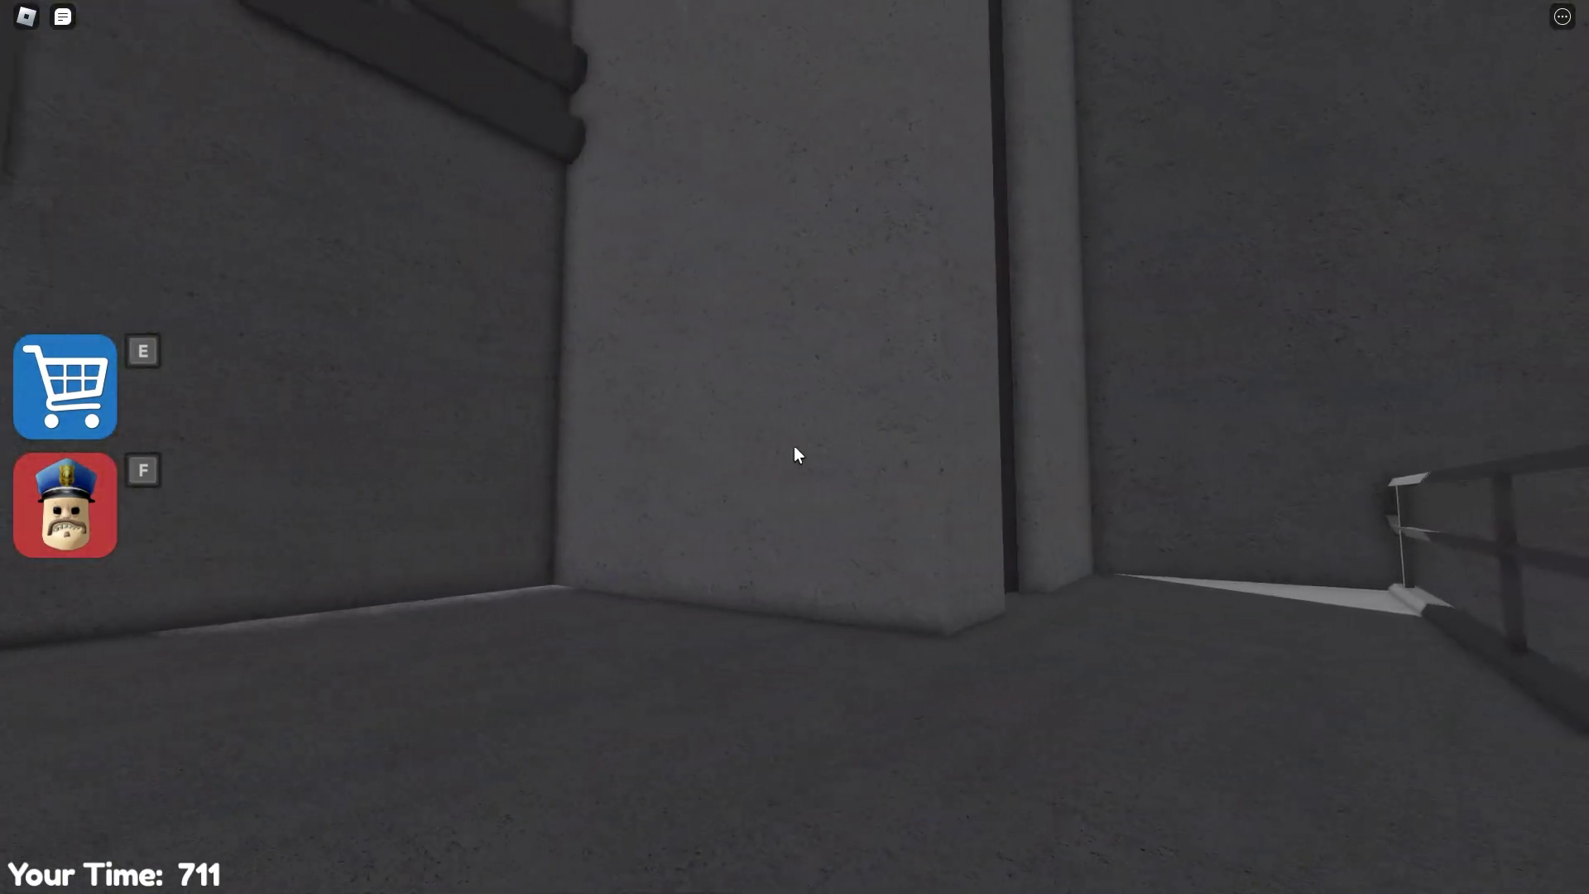
key(w)
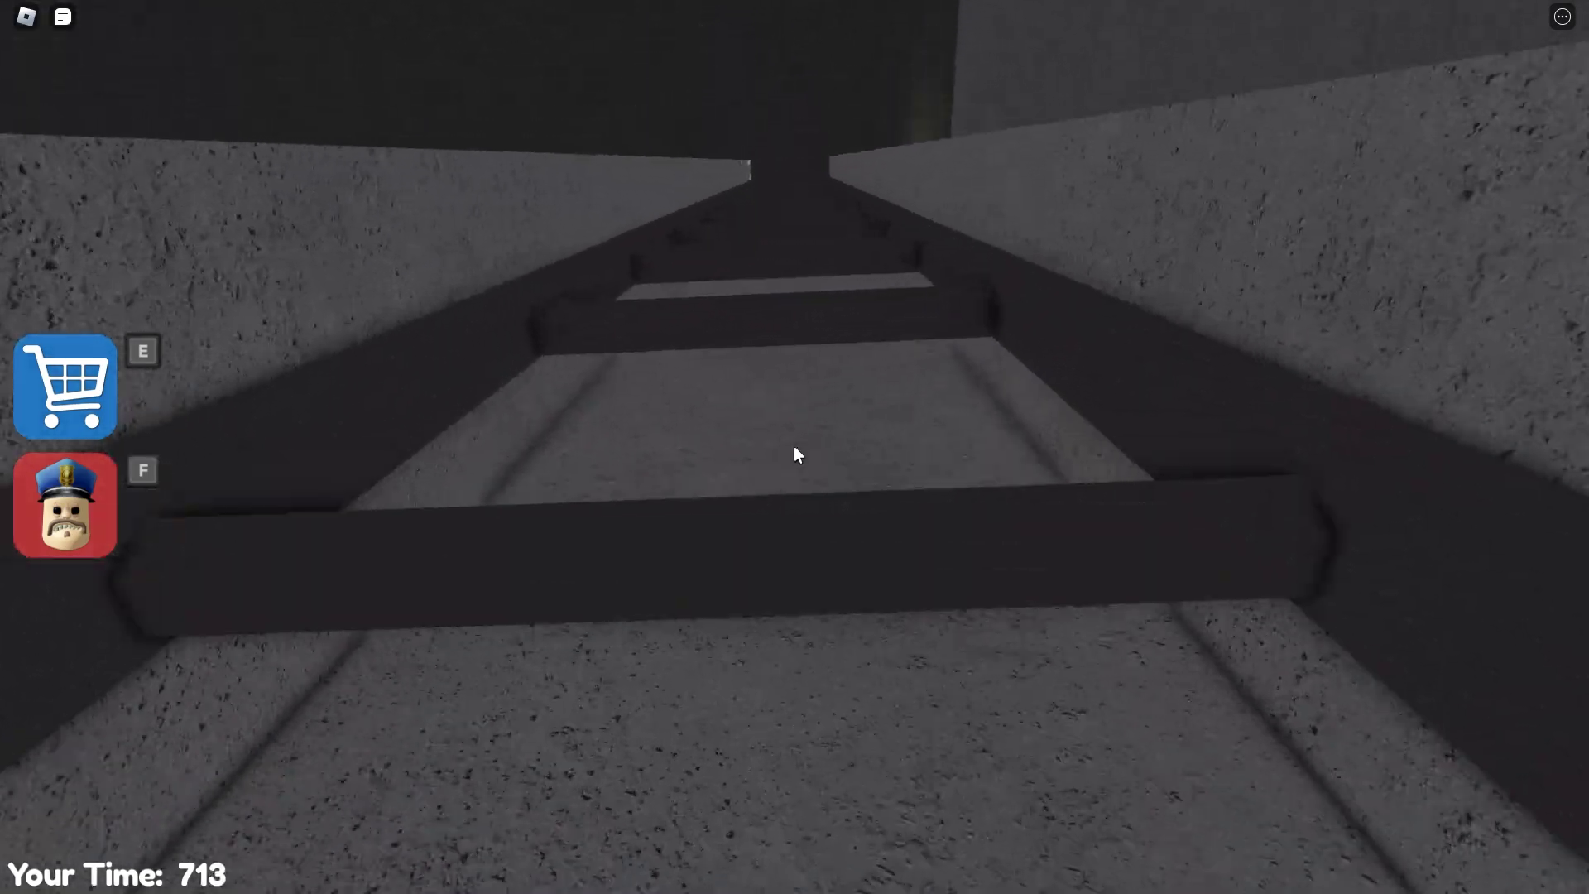
key(w)
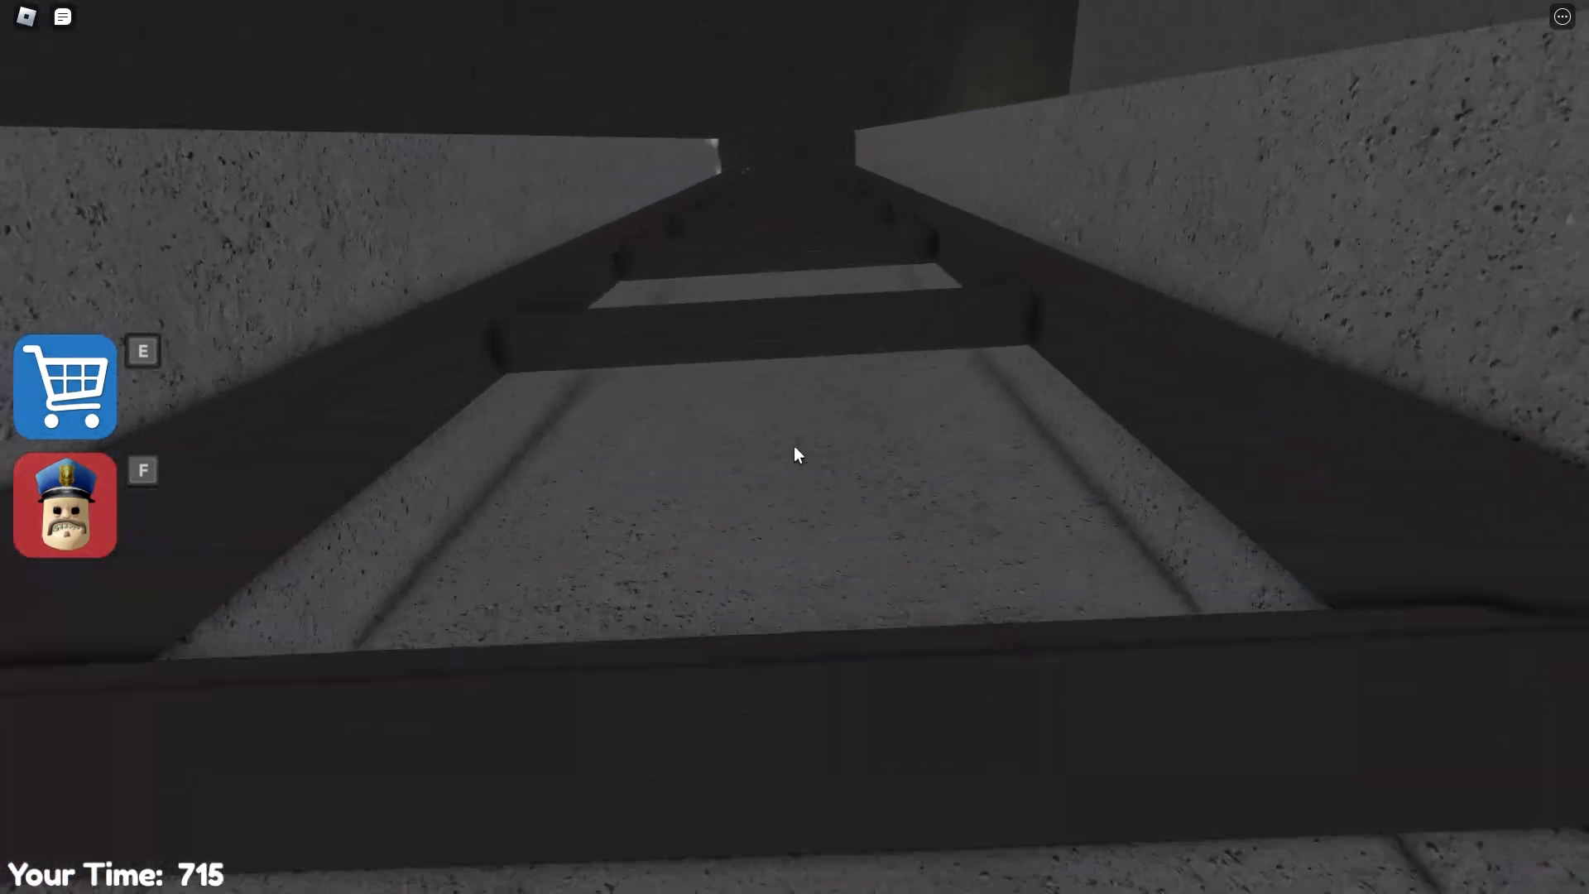
key(w)
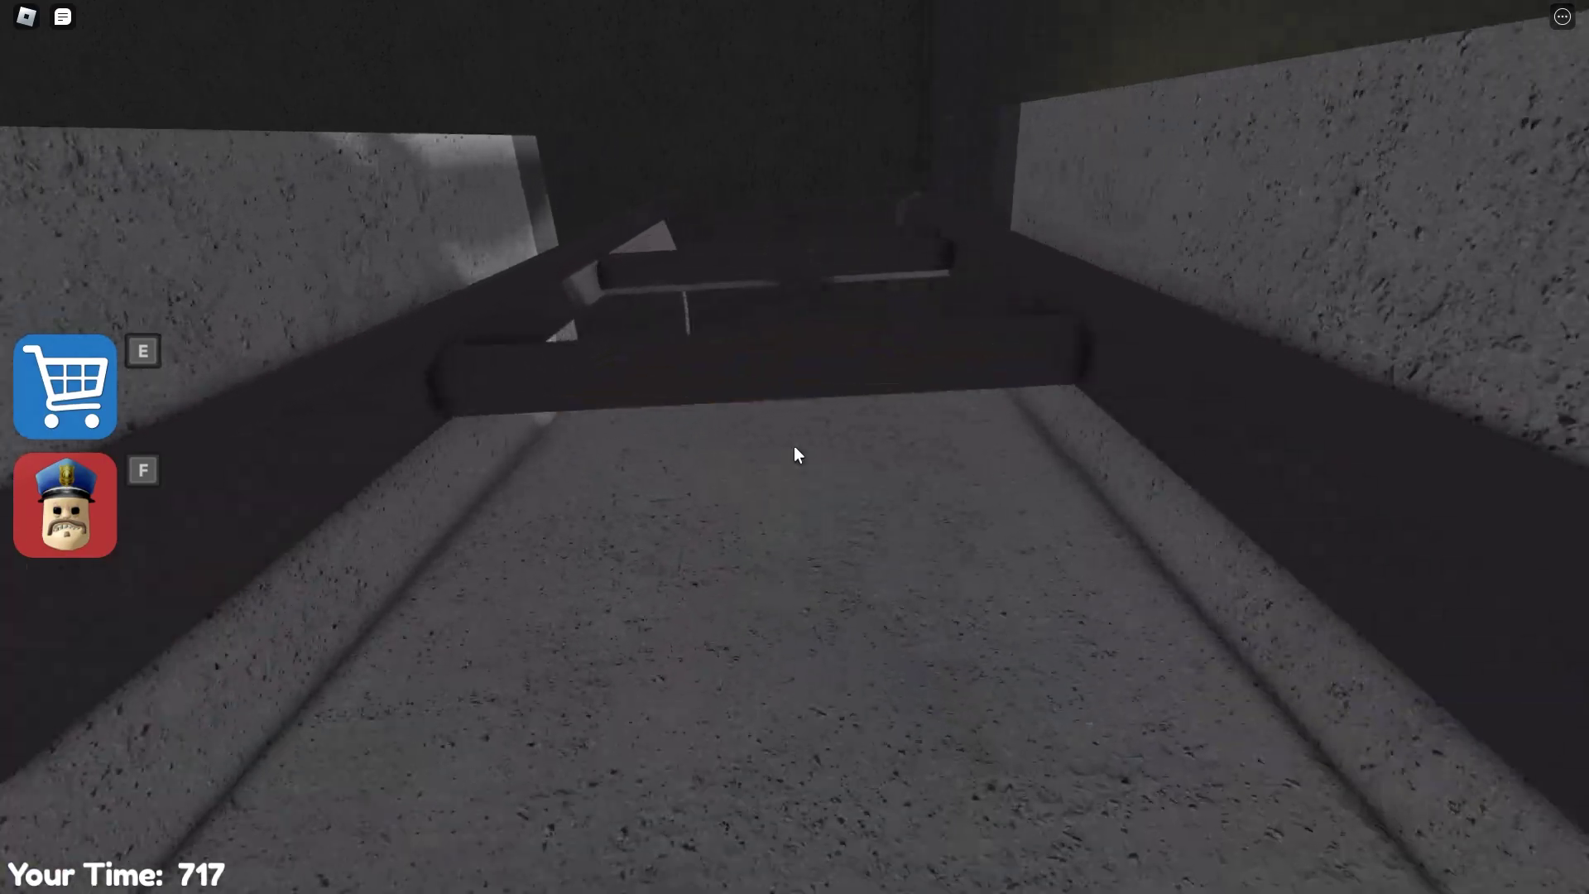
key(w)
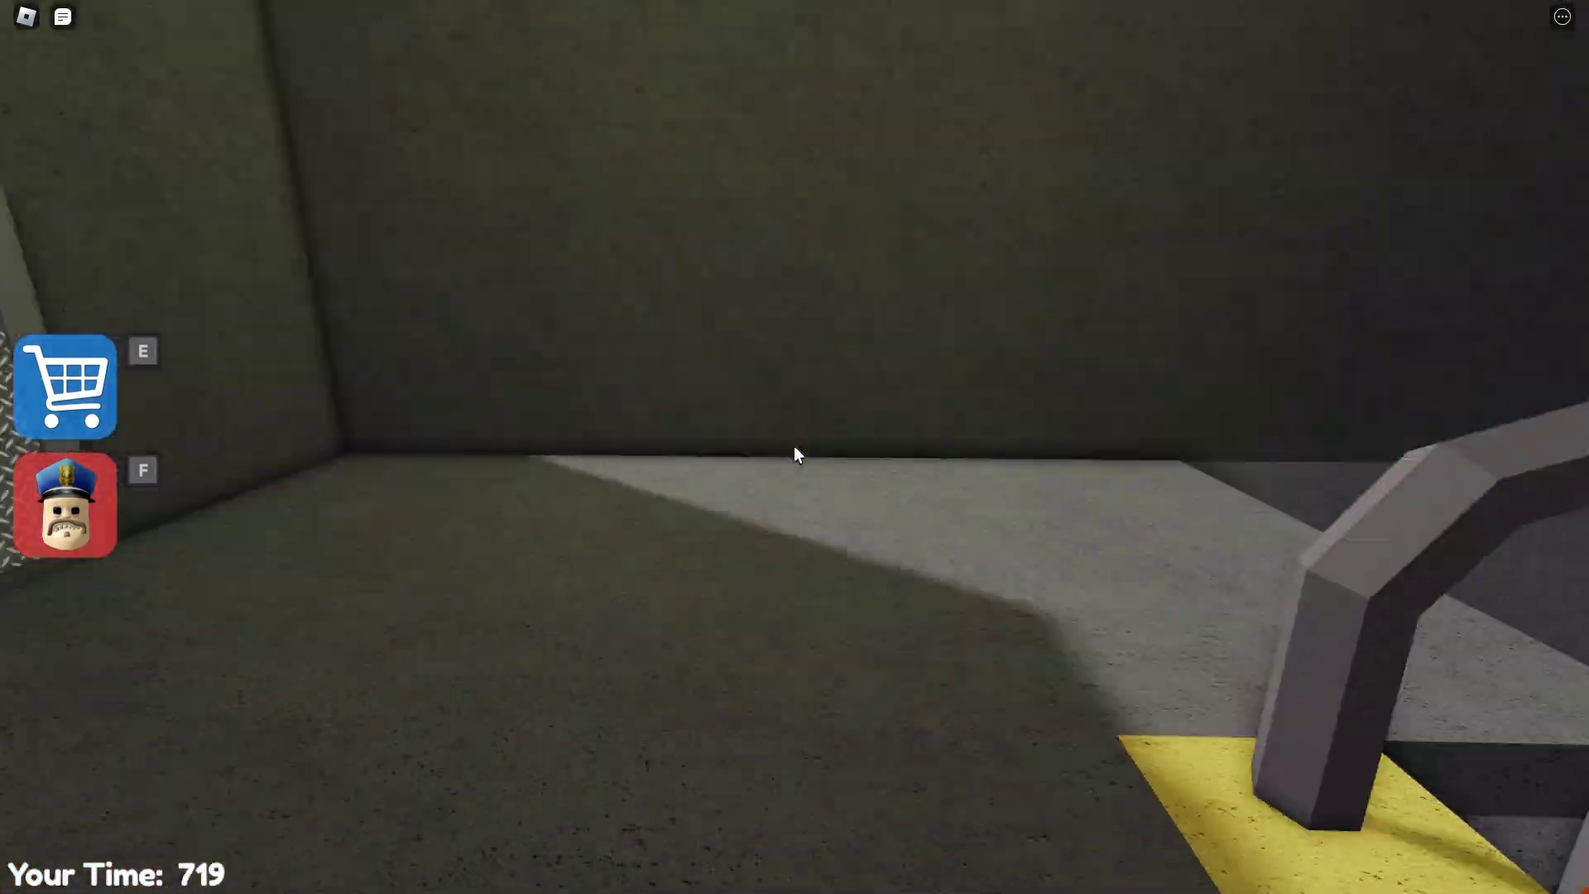
- Open the metal door, walk through, and ride the fan upward
click(795, 455)
key(w)
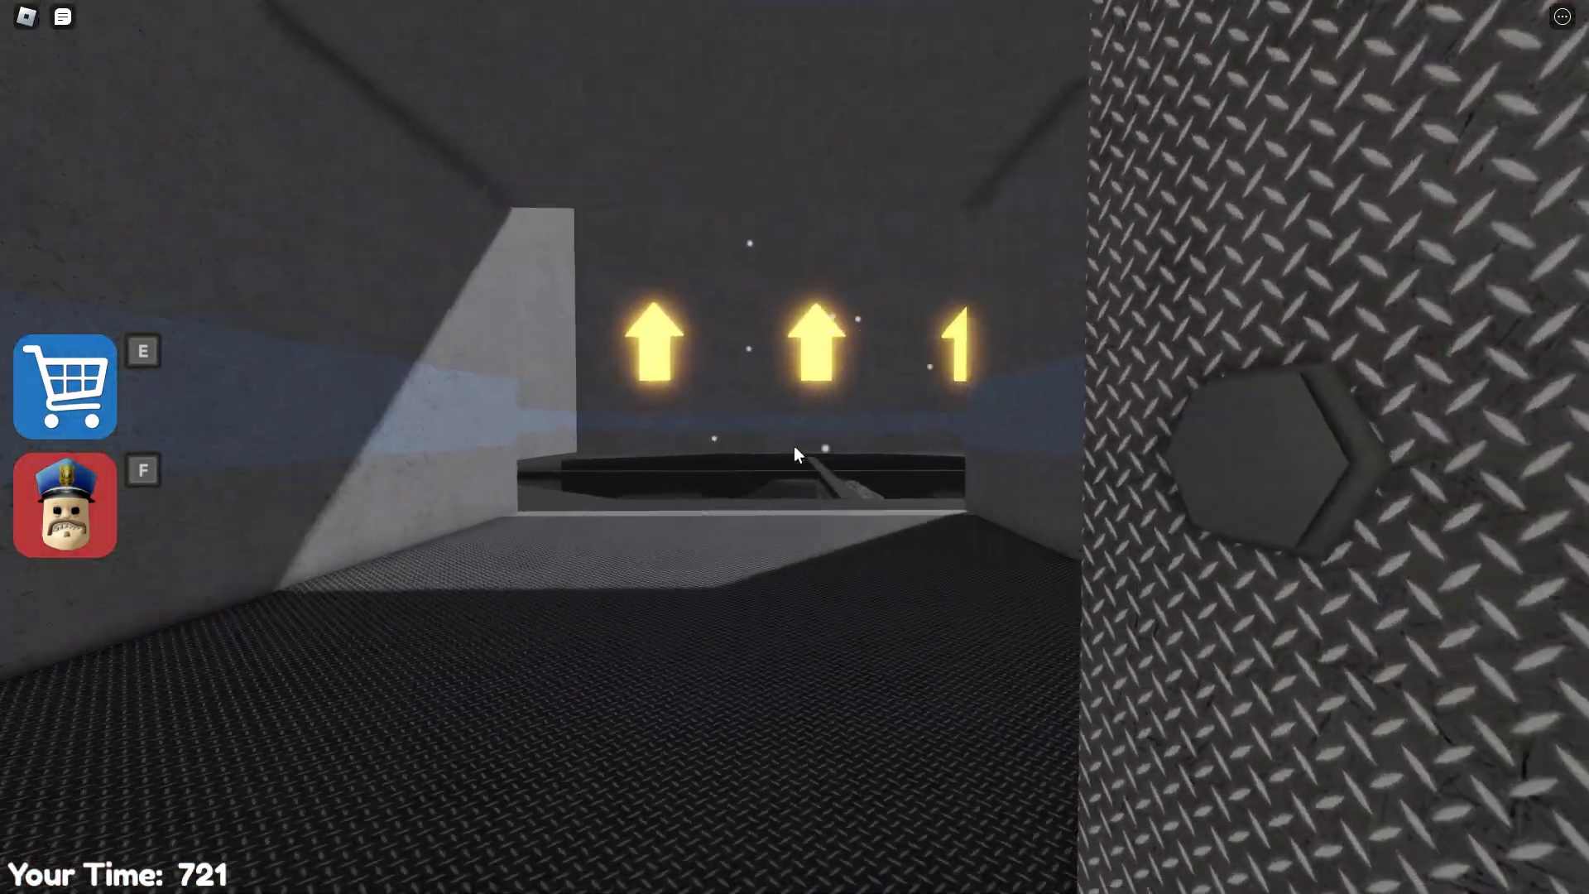
key(w)
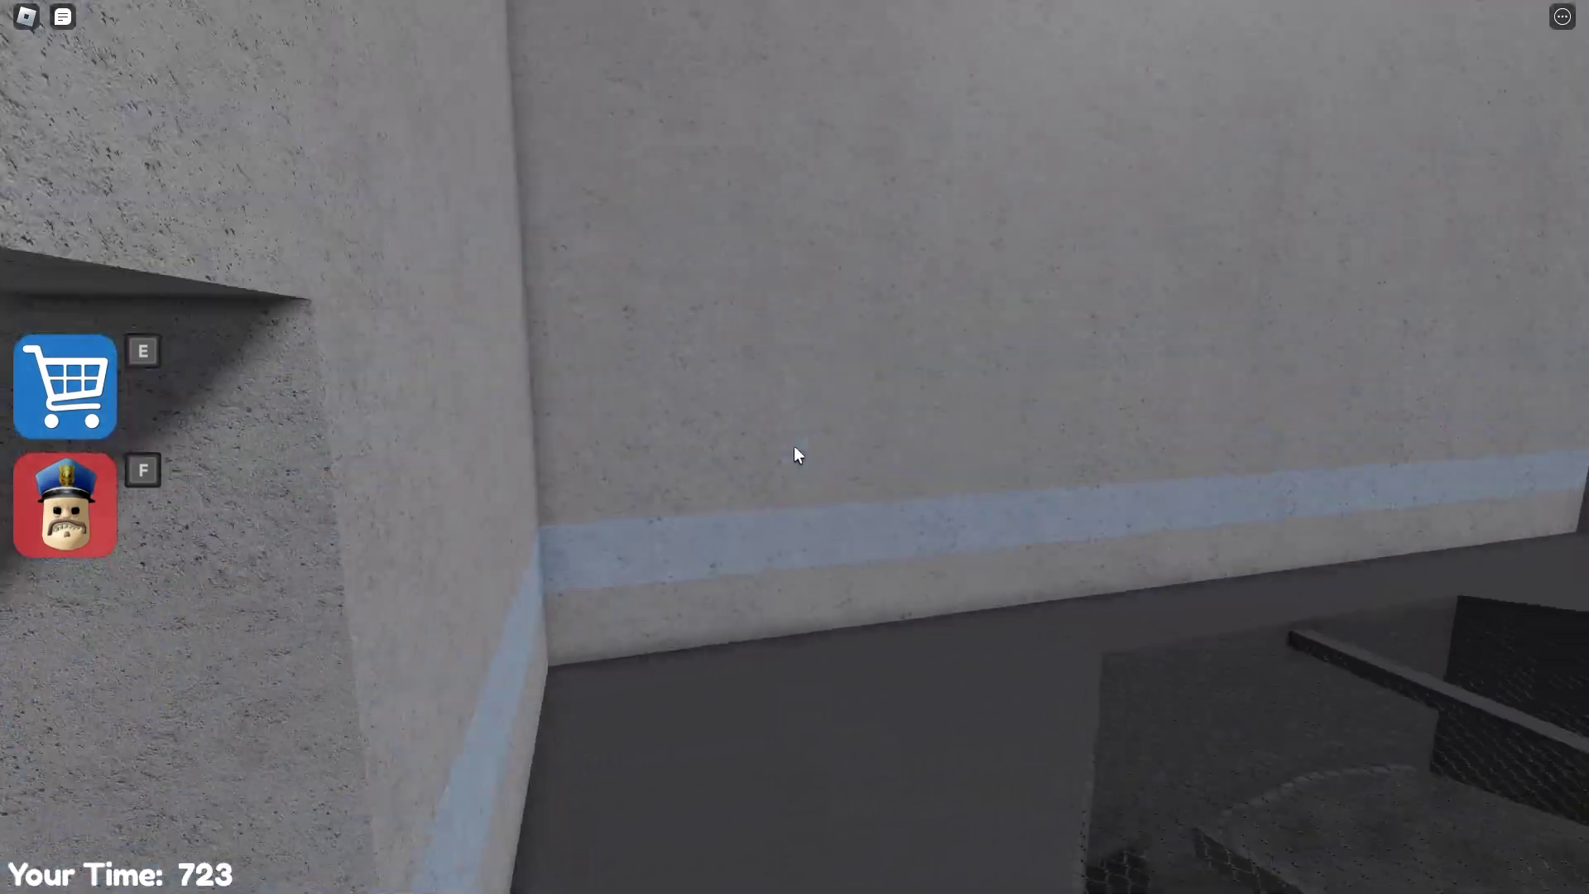
key(w)
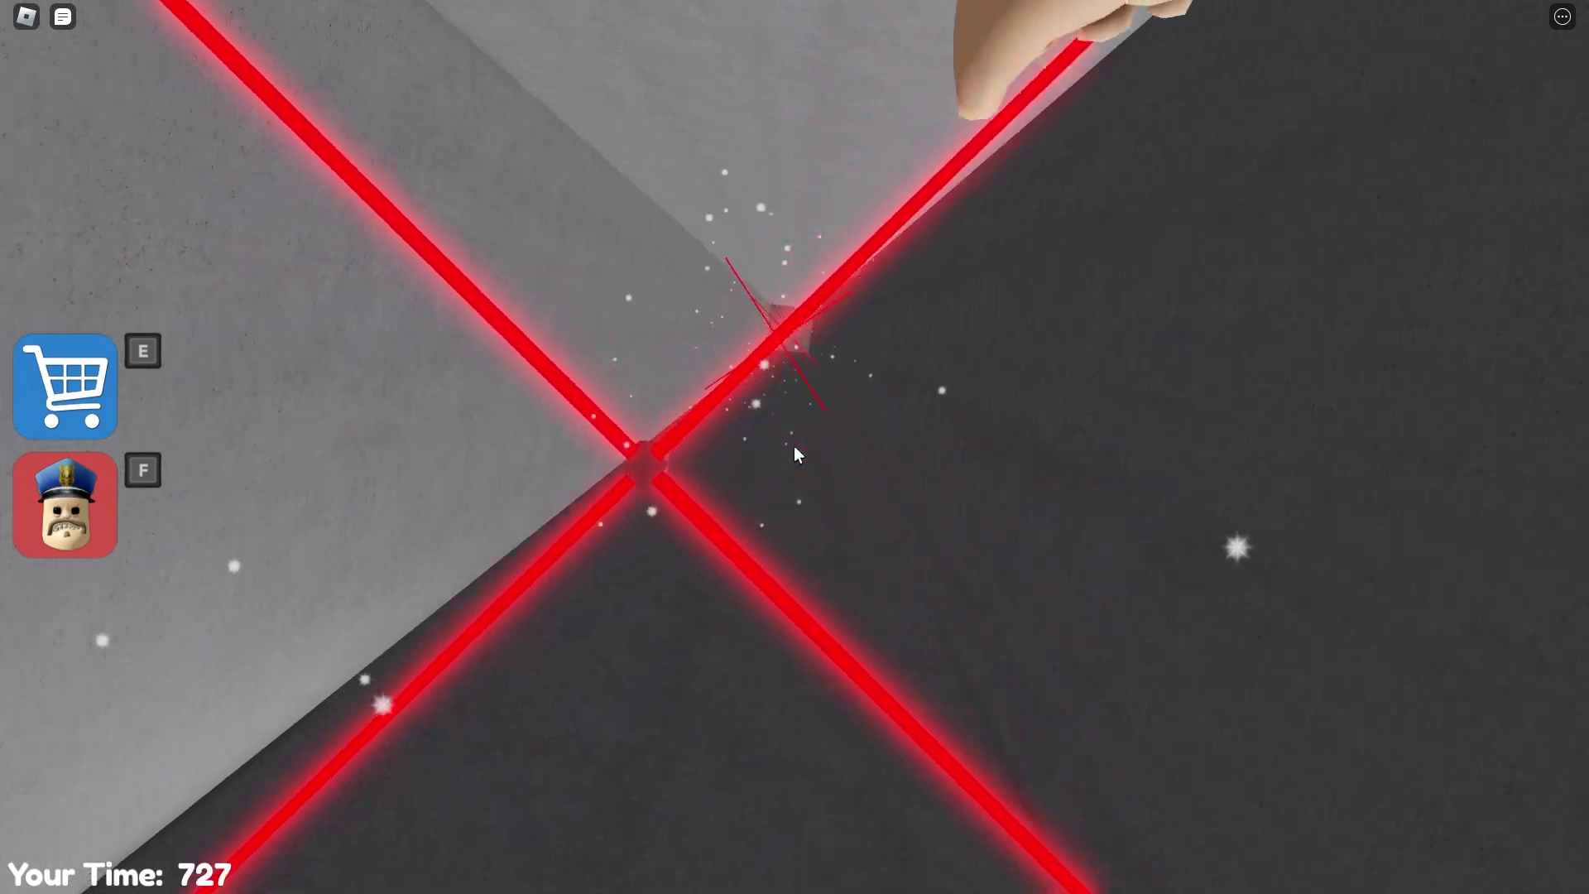
- Slip past the spinning red laser crosses through the obstacle room
key(w)
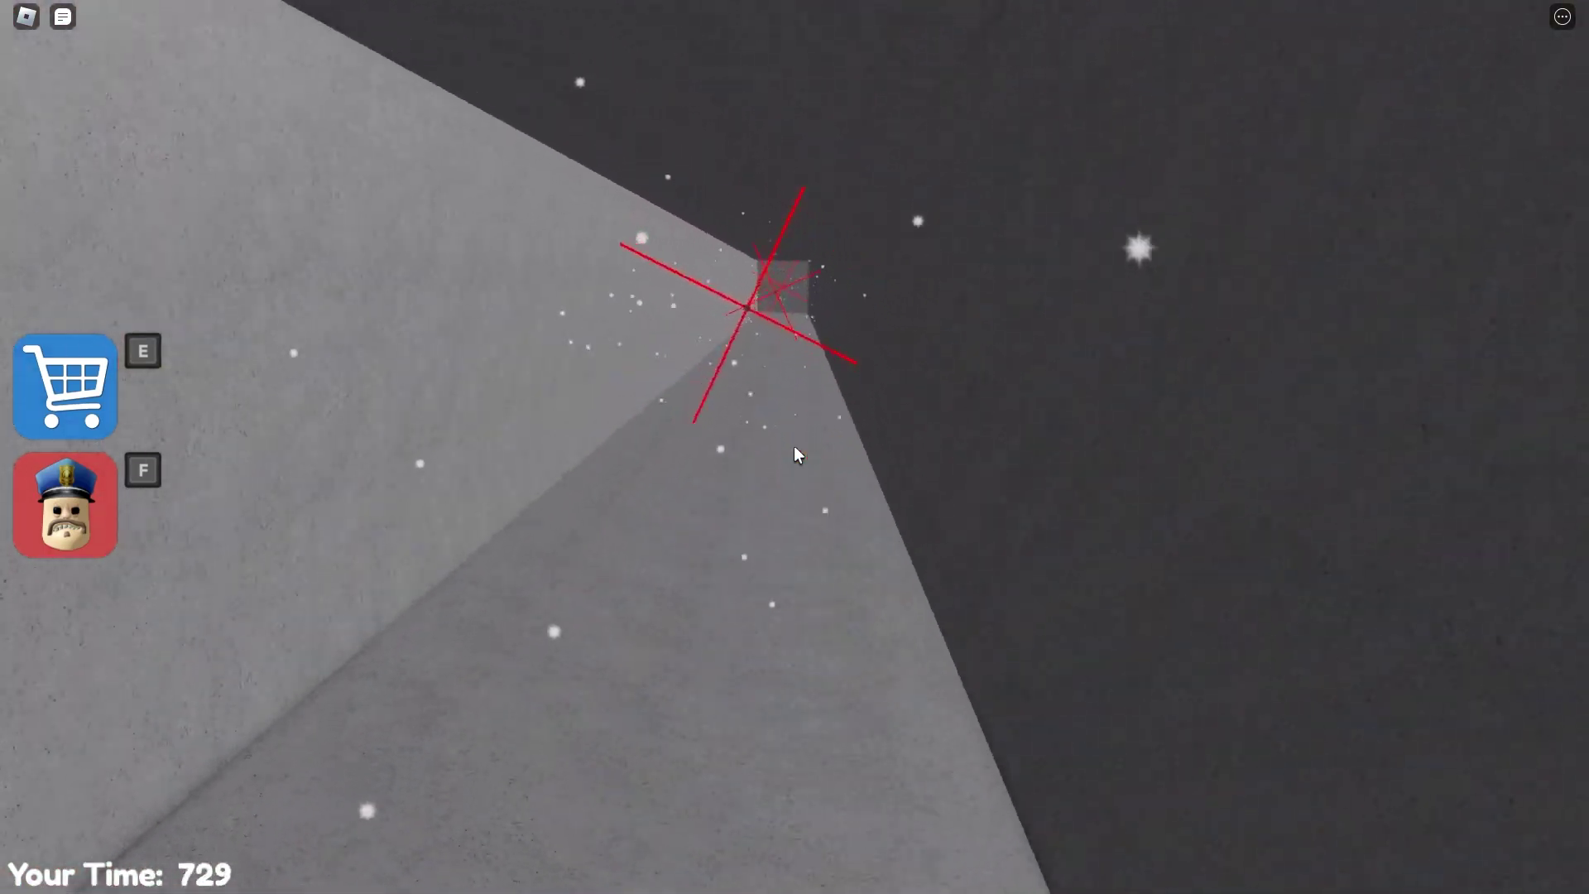
key(w)
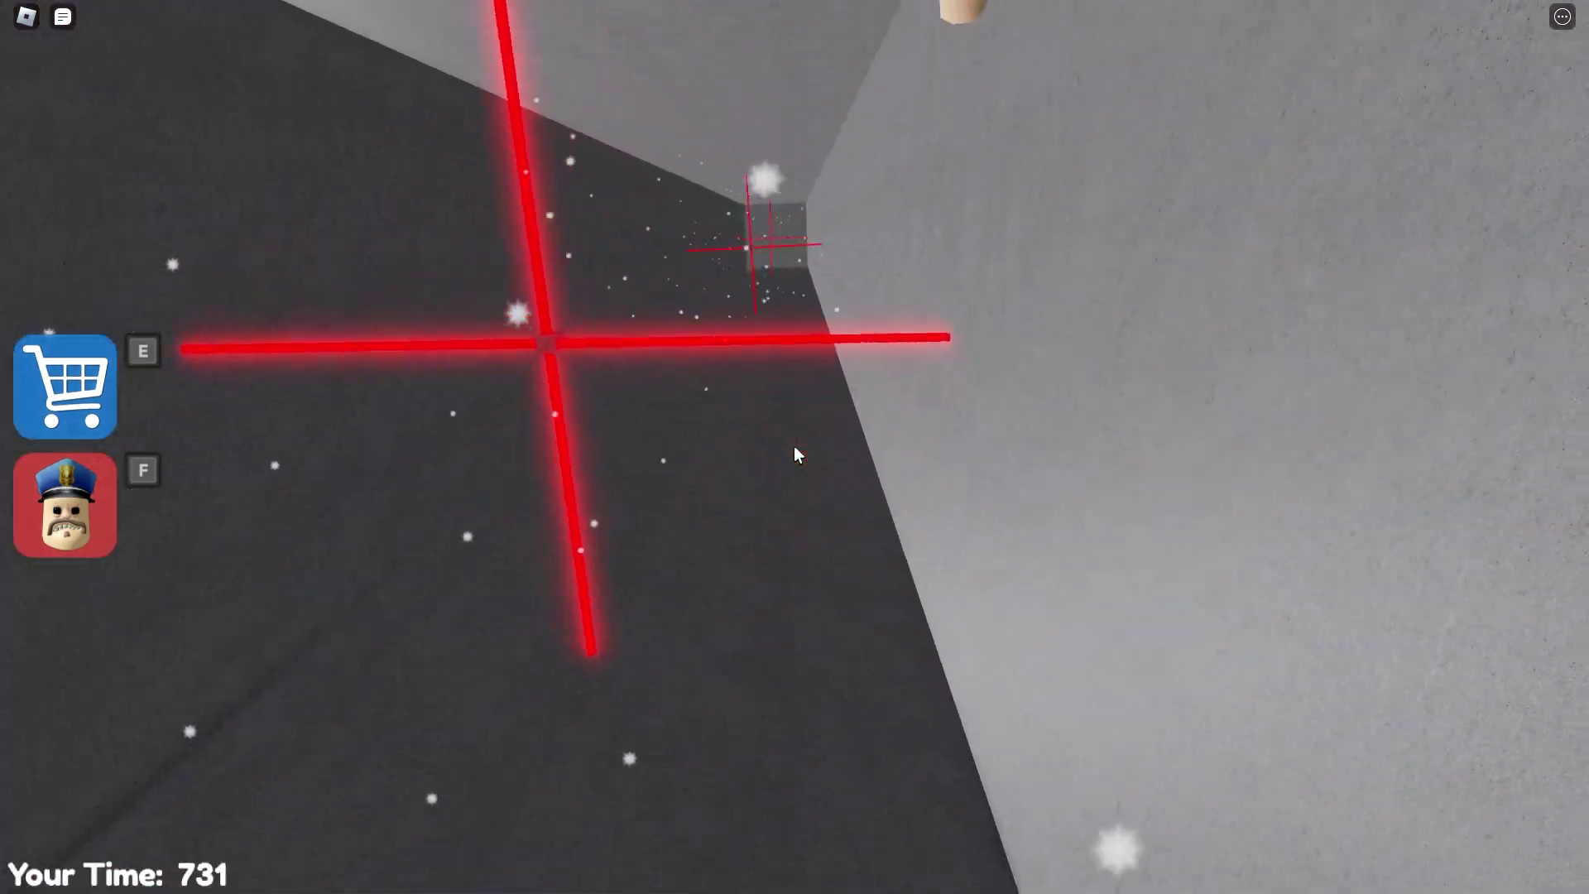
key(w)
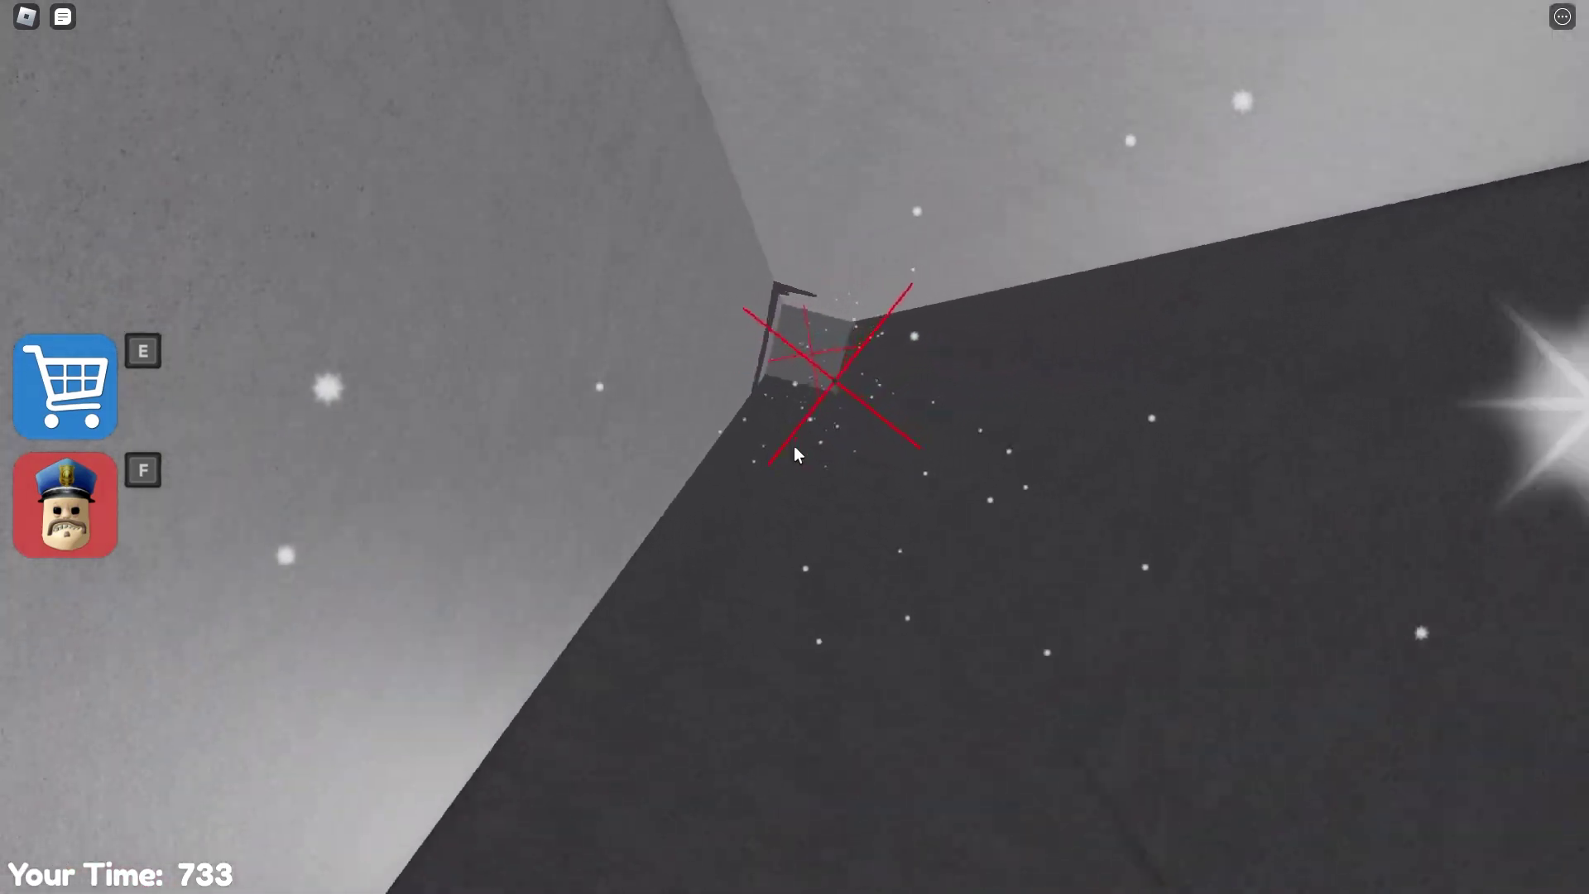
key(w)
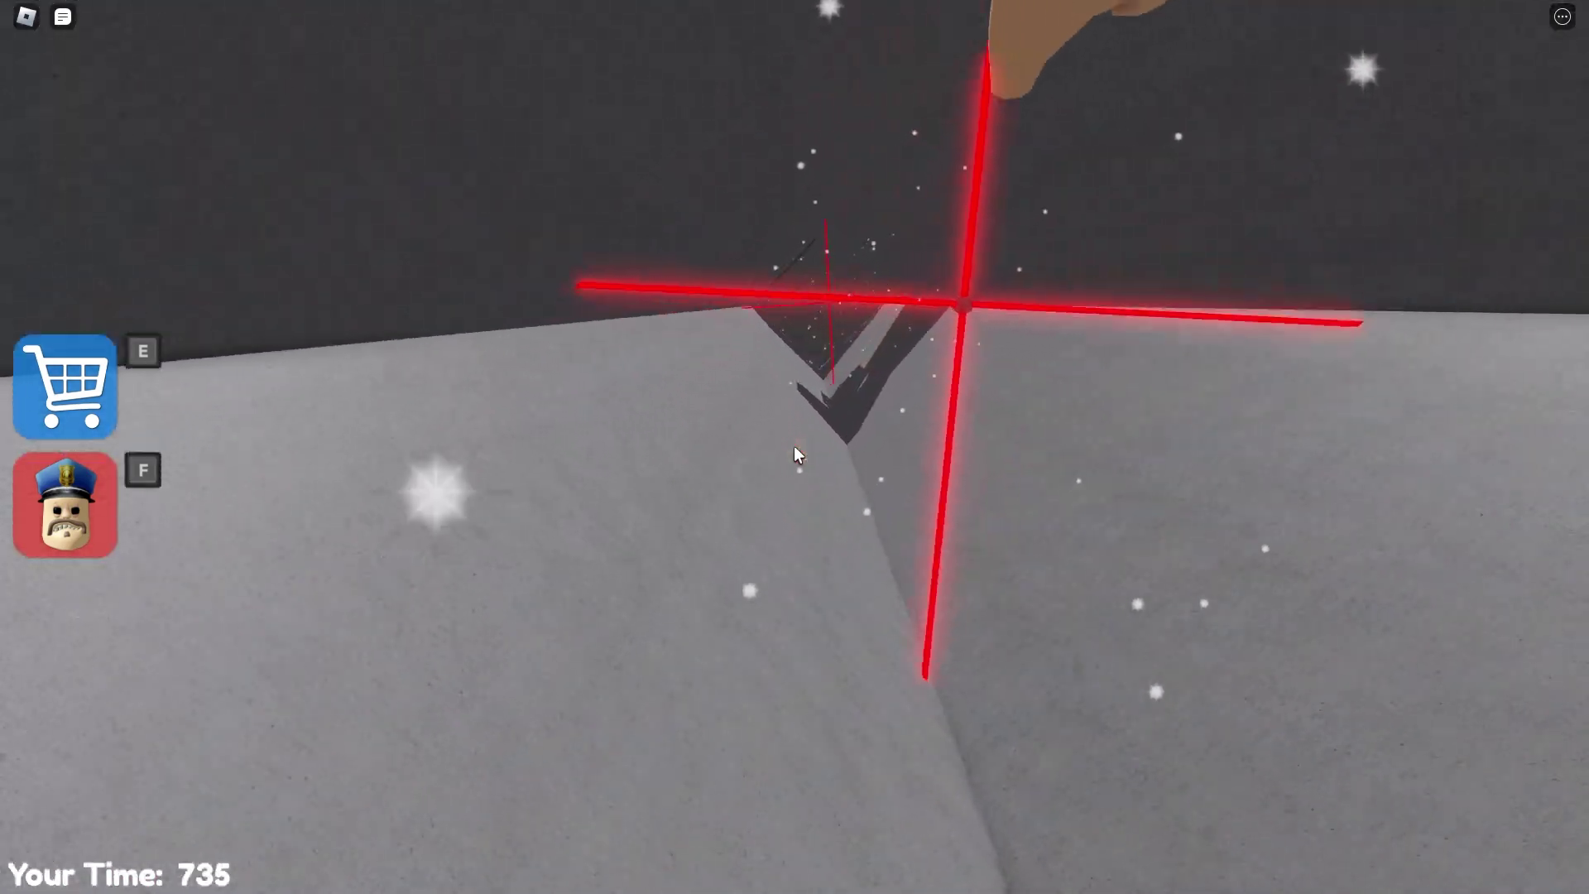
key(w)
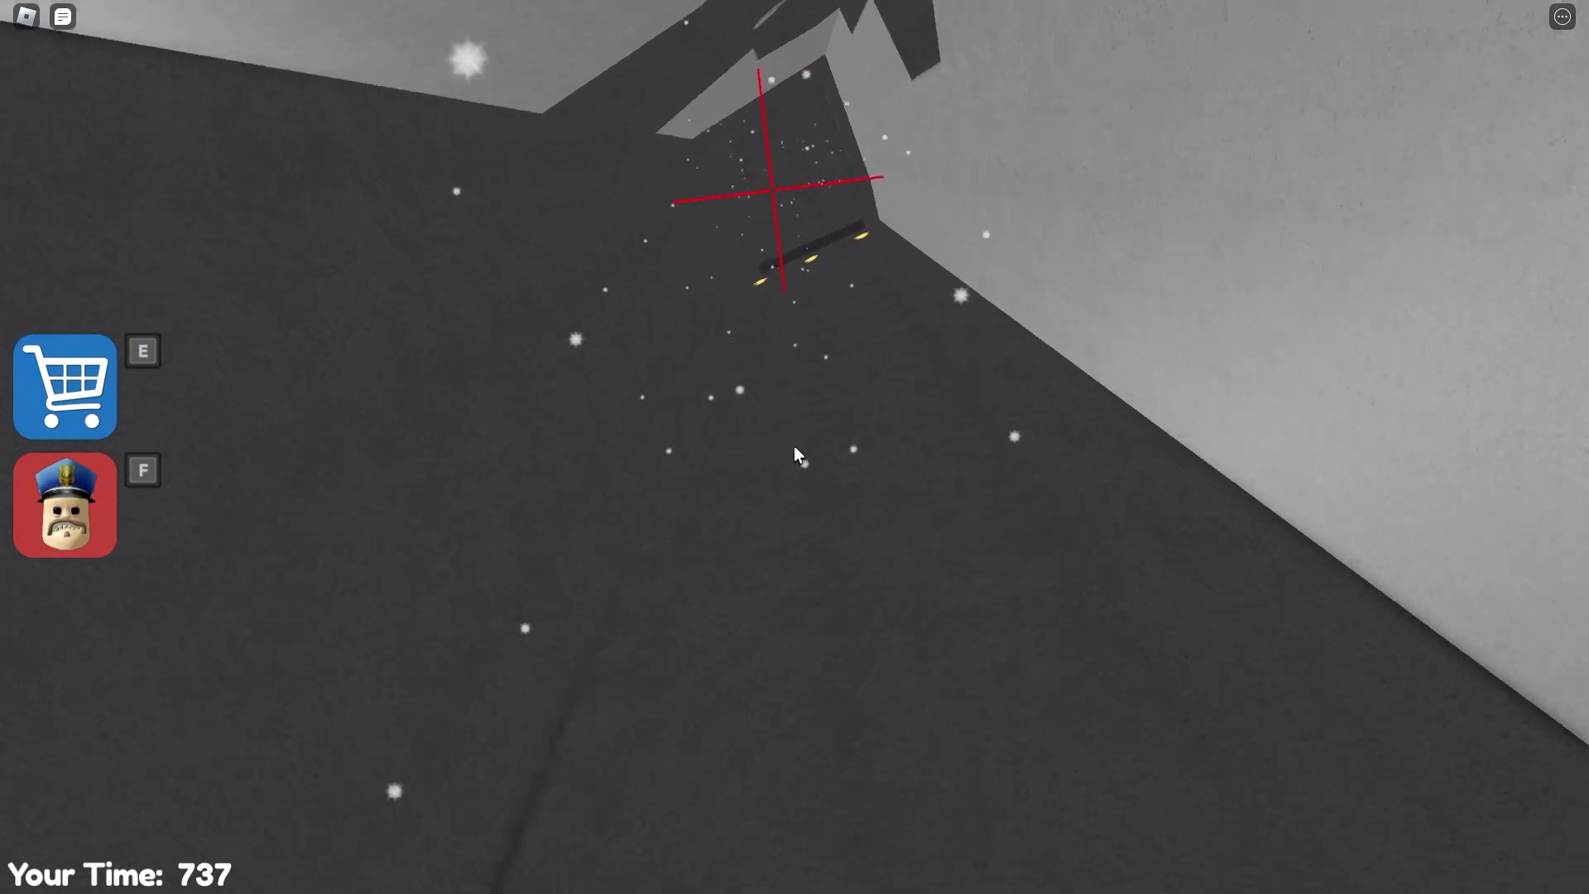
key(w)
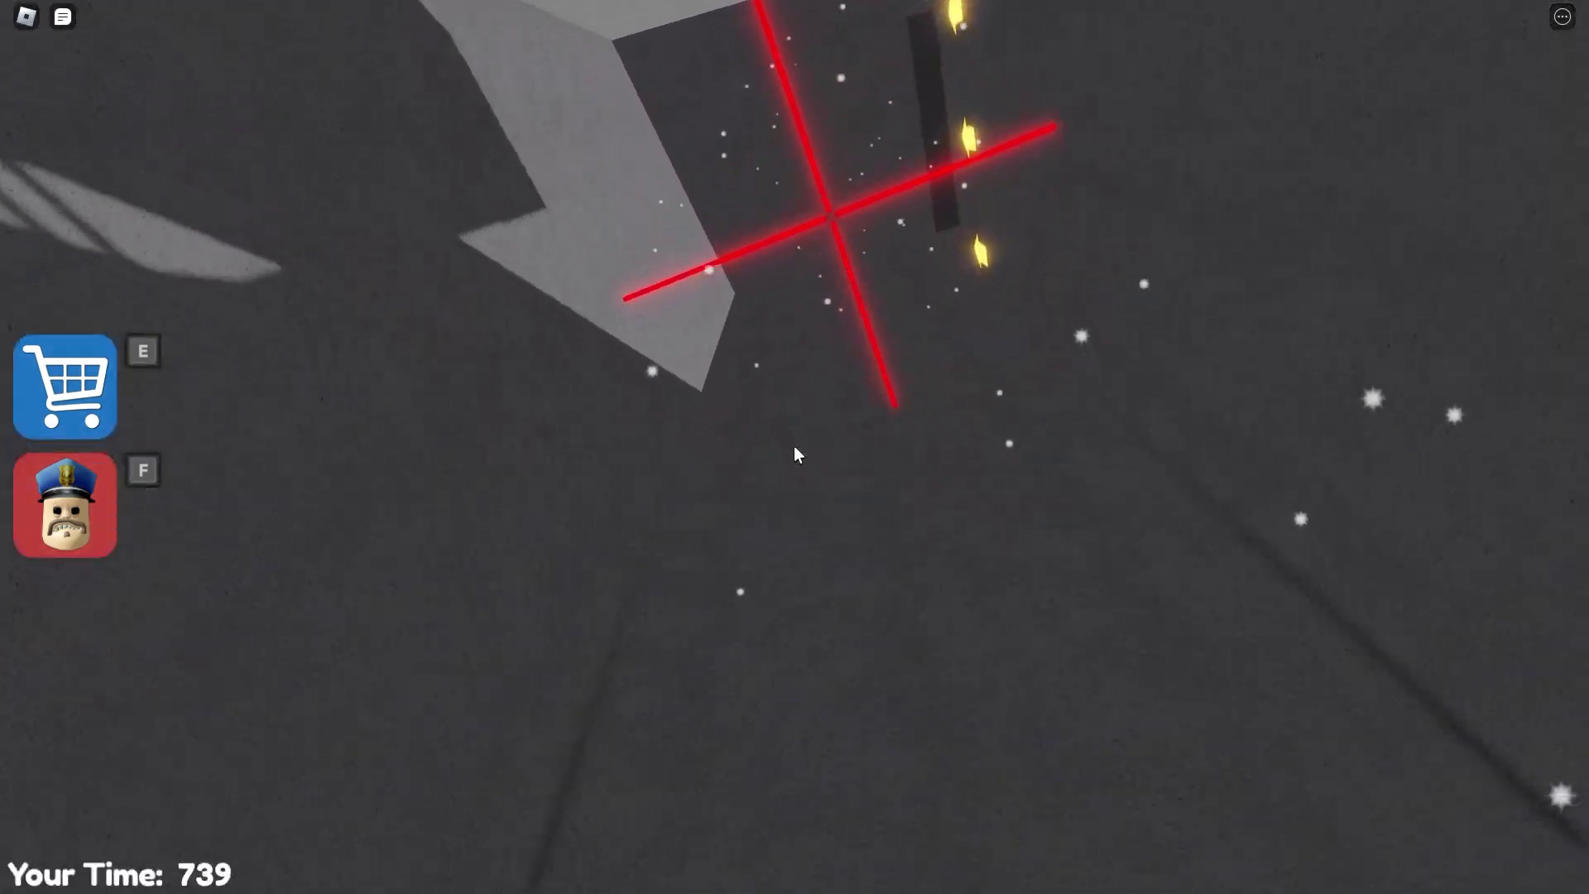
key(w)
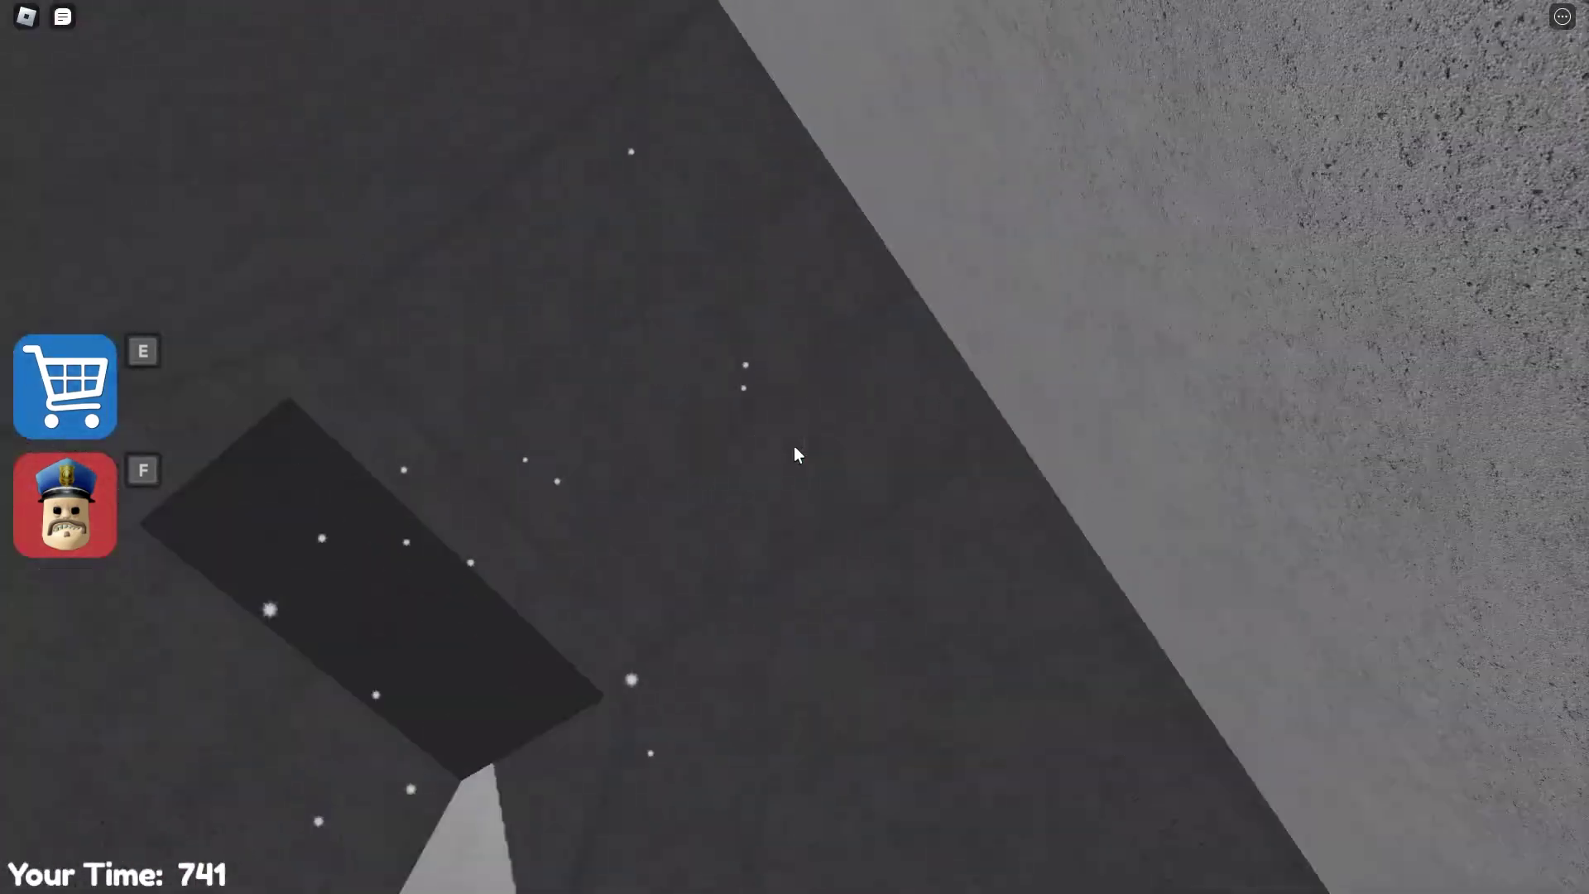
- Cross the metal-floored room and corridor, passing through the first barred gate
key(w)
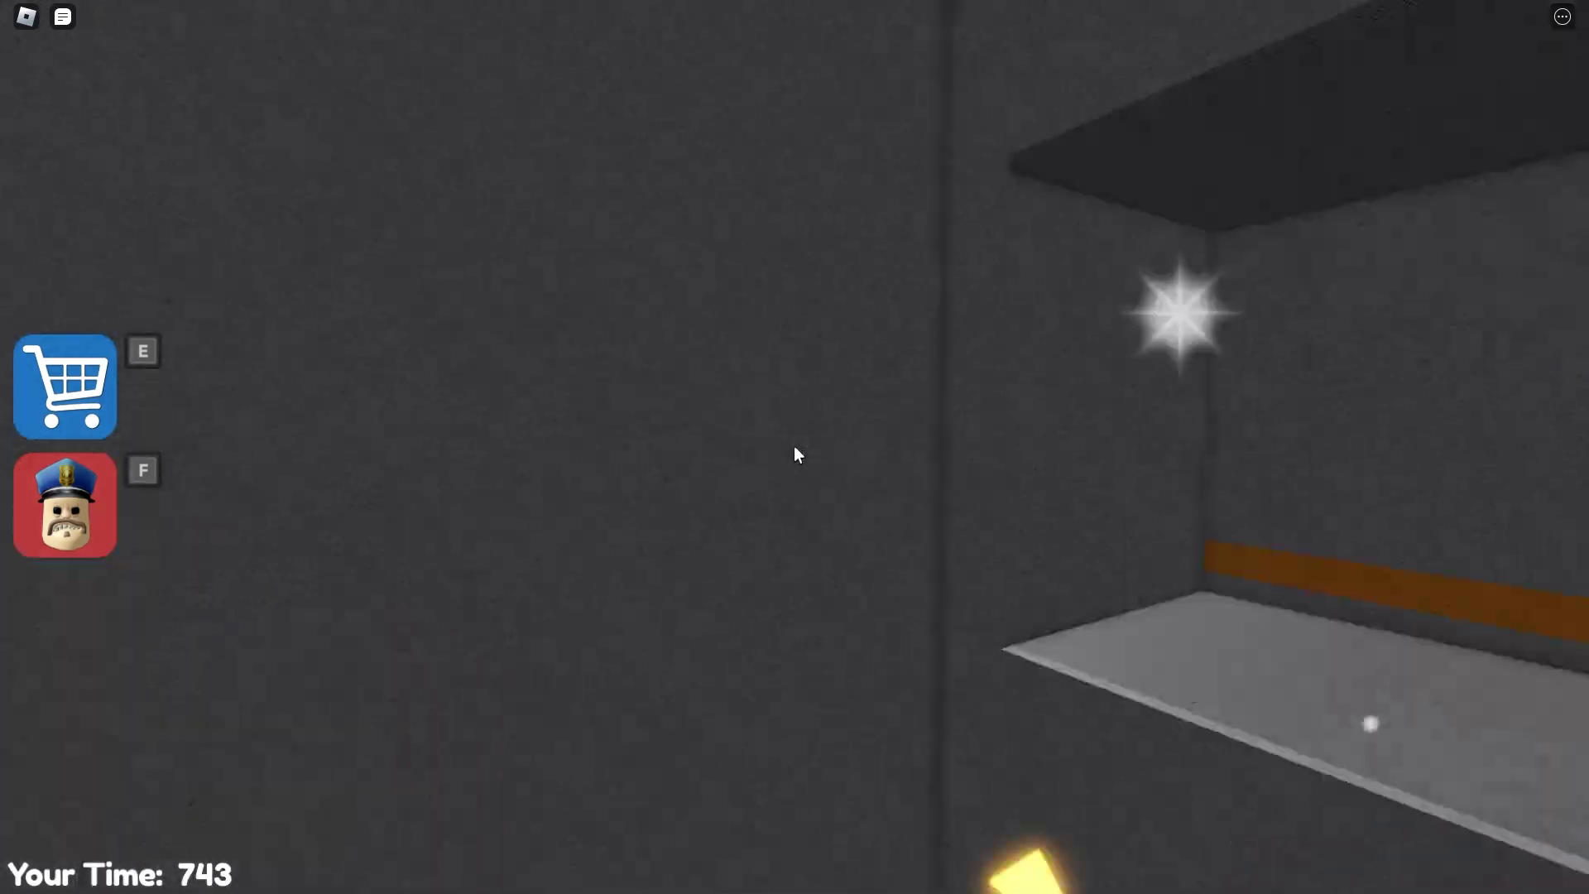
key(w)
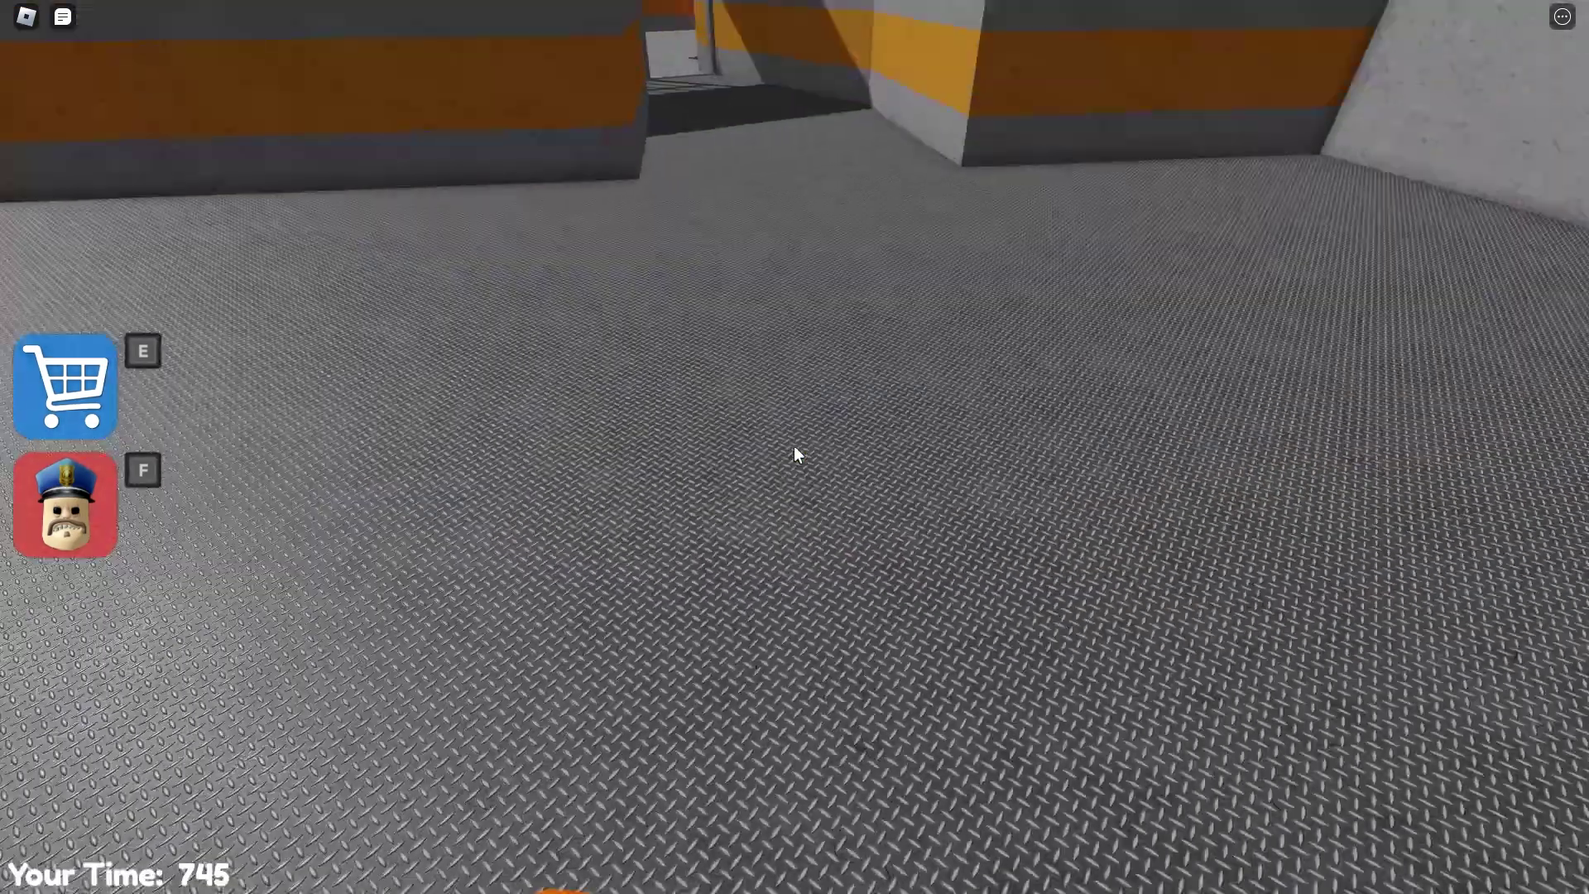
key(w)
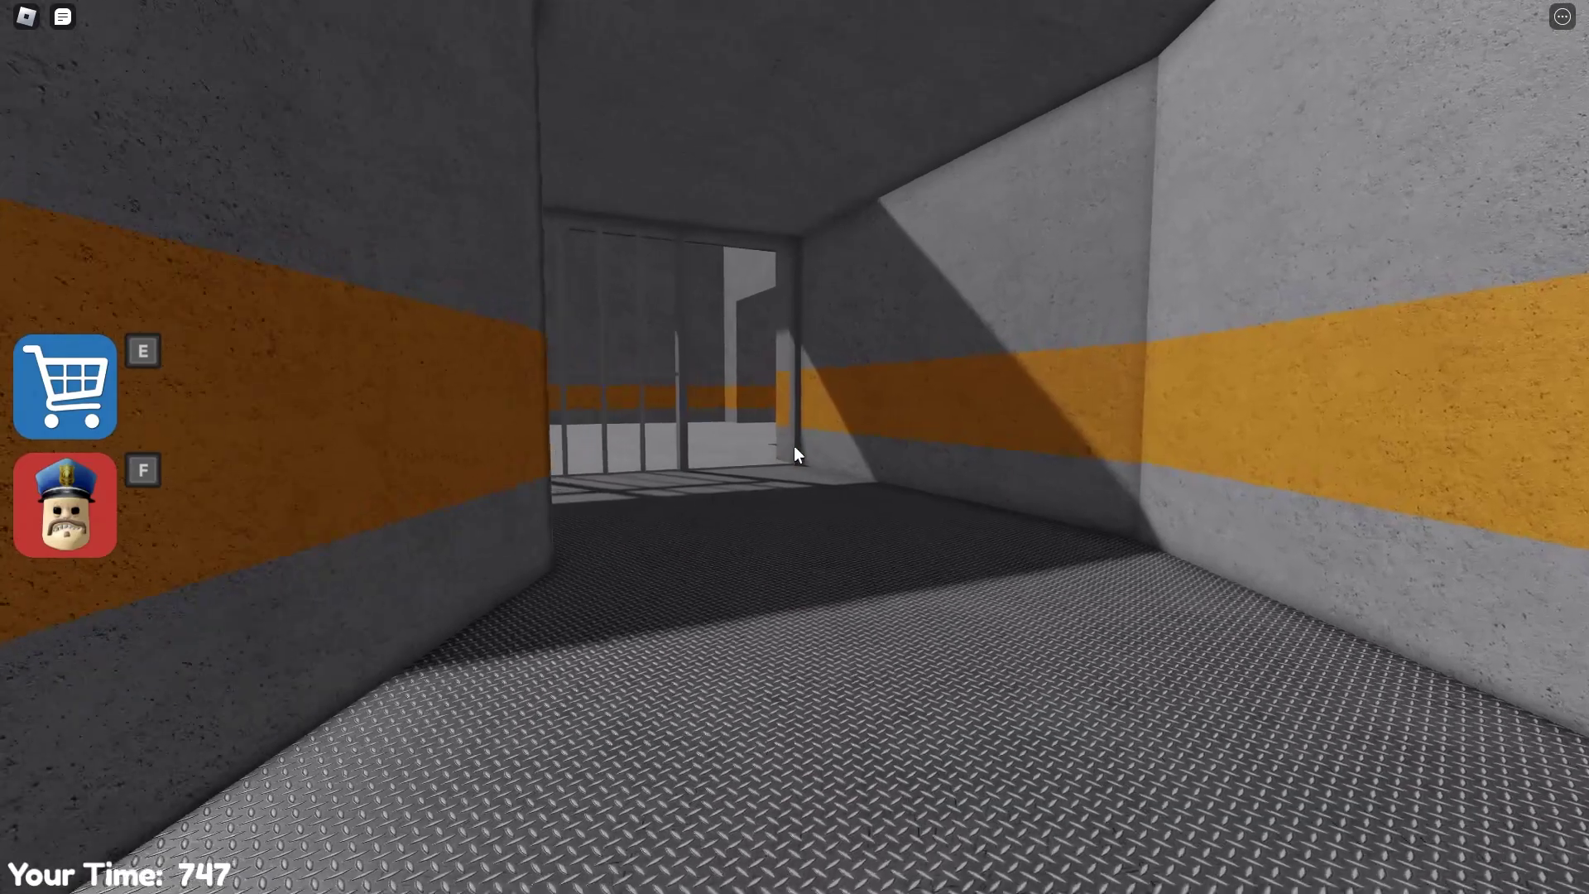
key(w)
key(w)
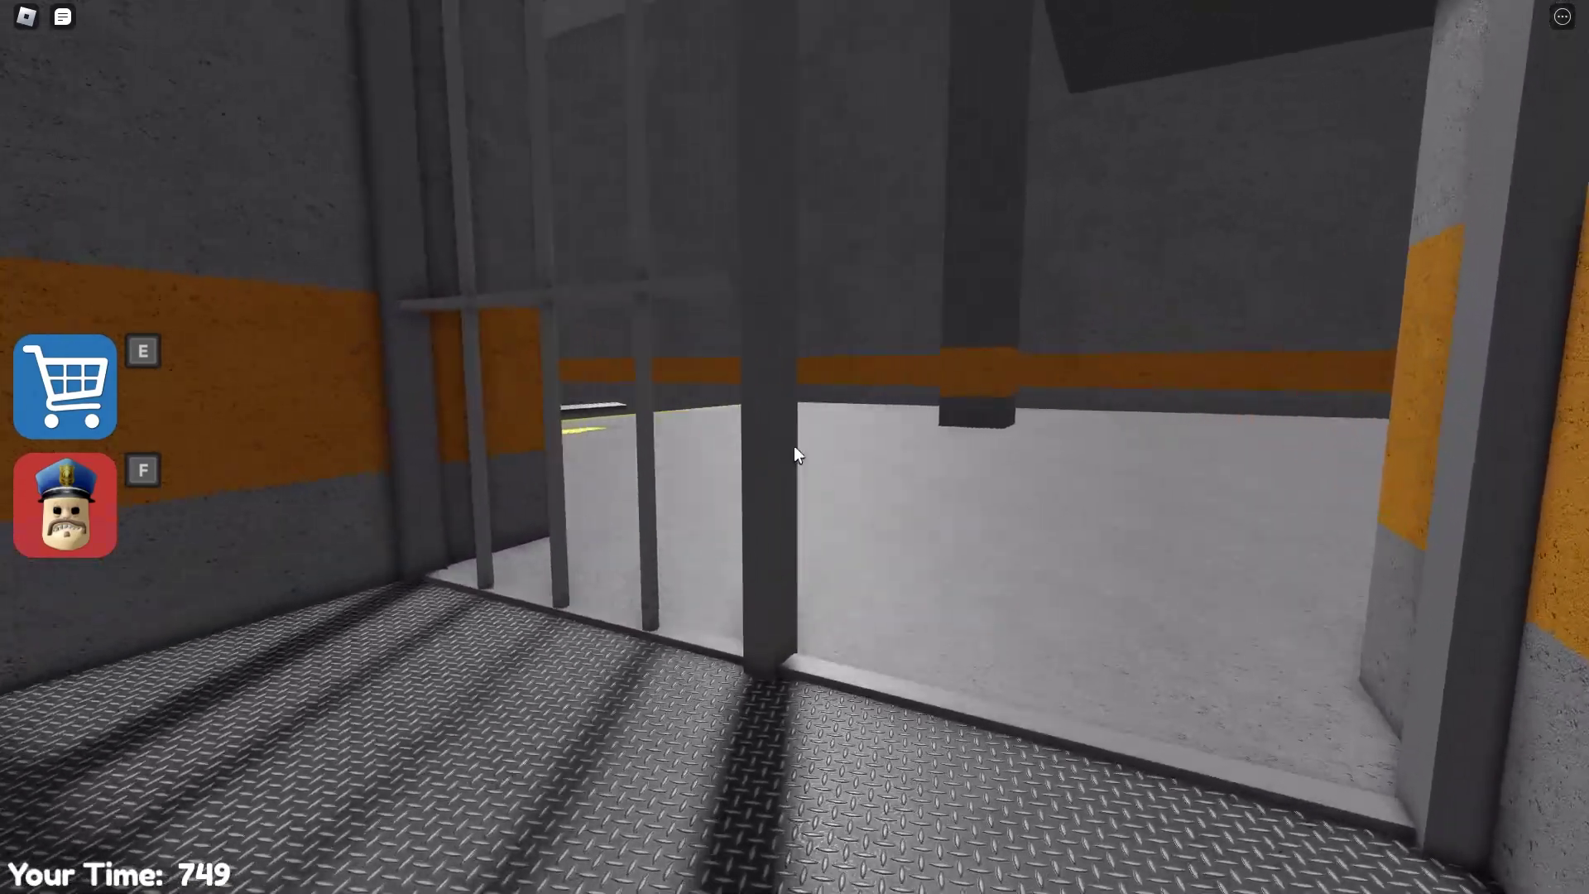
key(w)
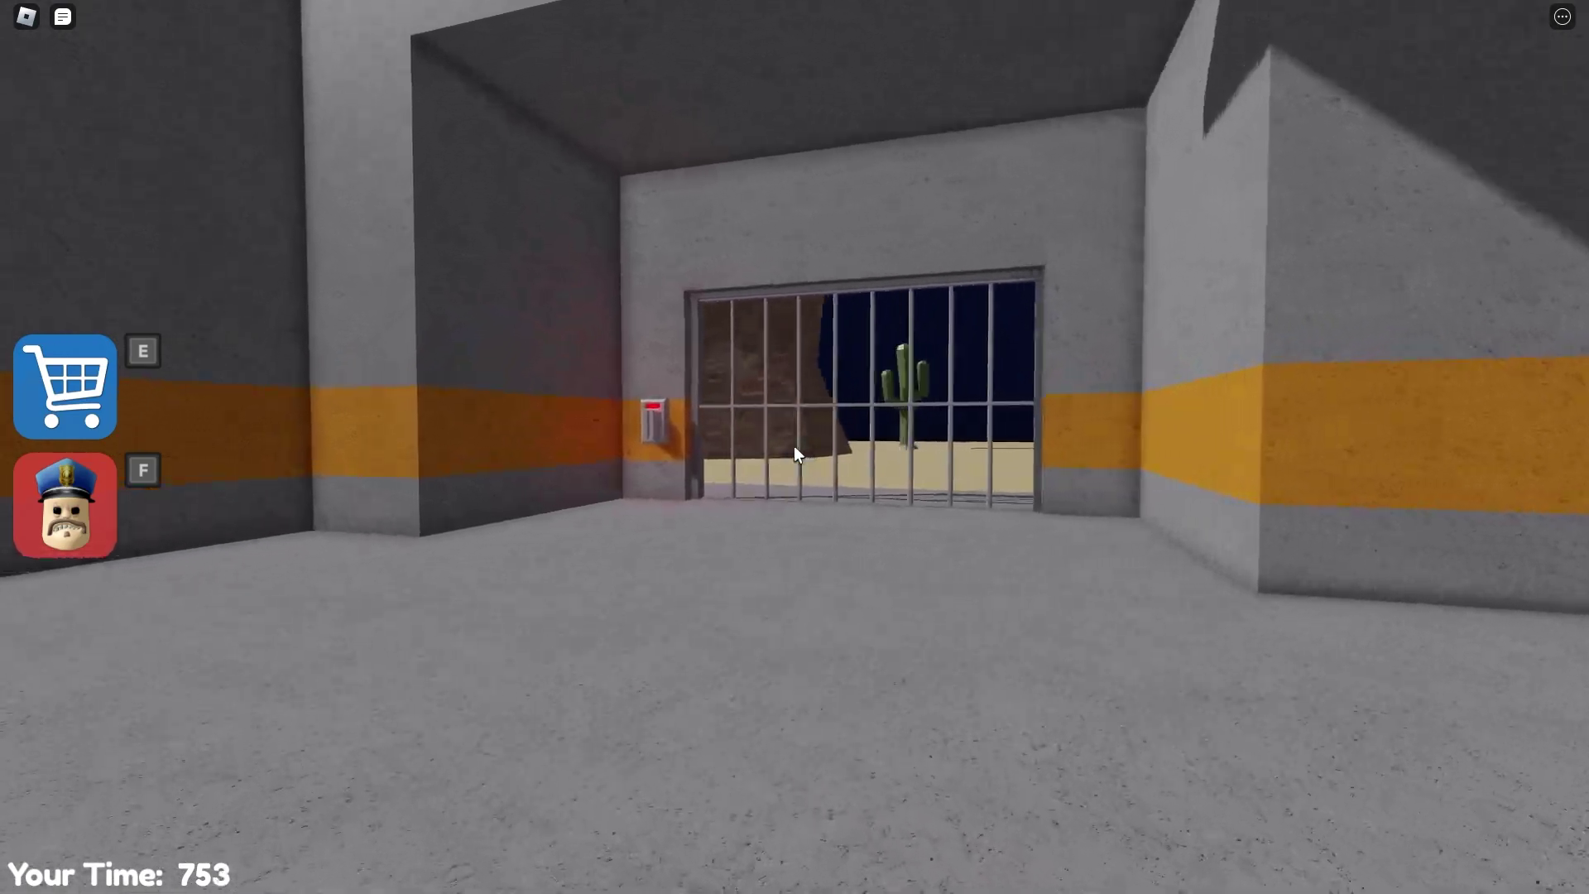
- Open the desert barred gate with its keypad, go through, and turn away from the view
key(w)
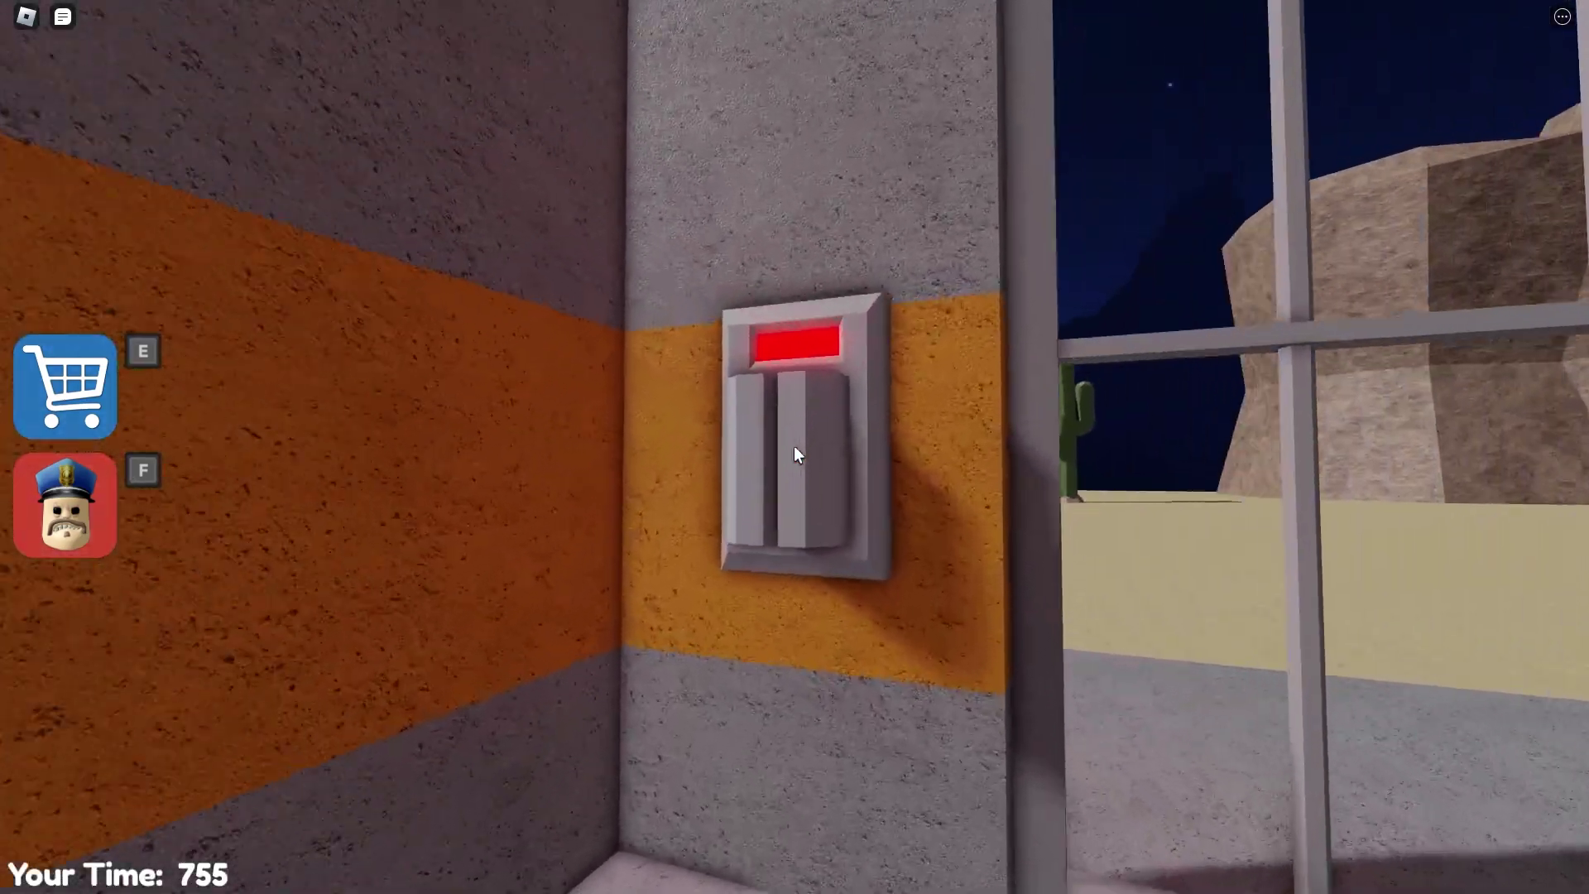
click(795, 455)
key(w)
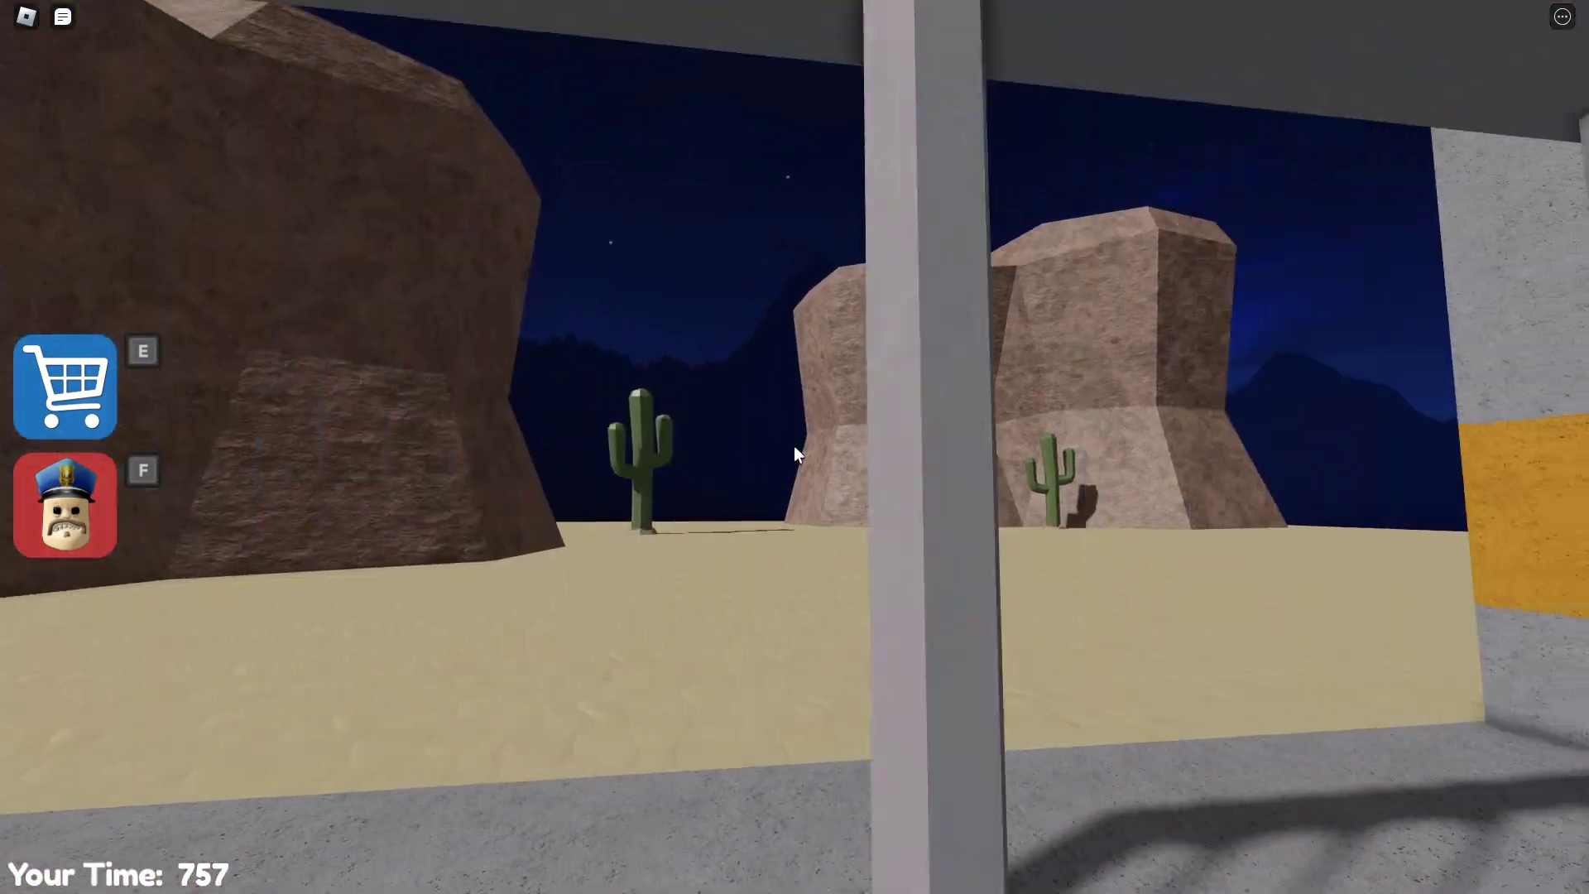
key(w)
- Walk over to the ladder and climb it
key(w)
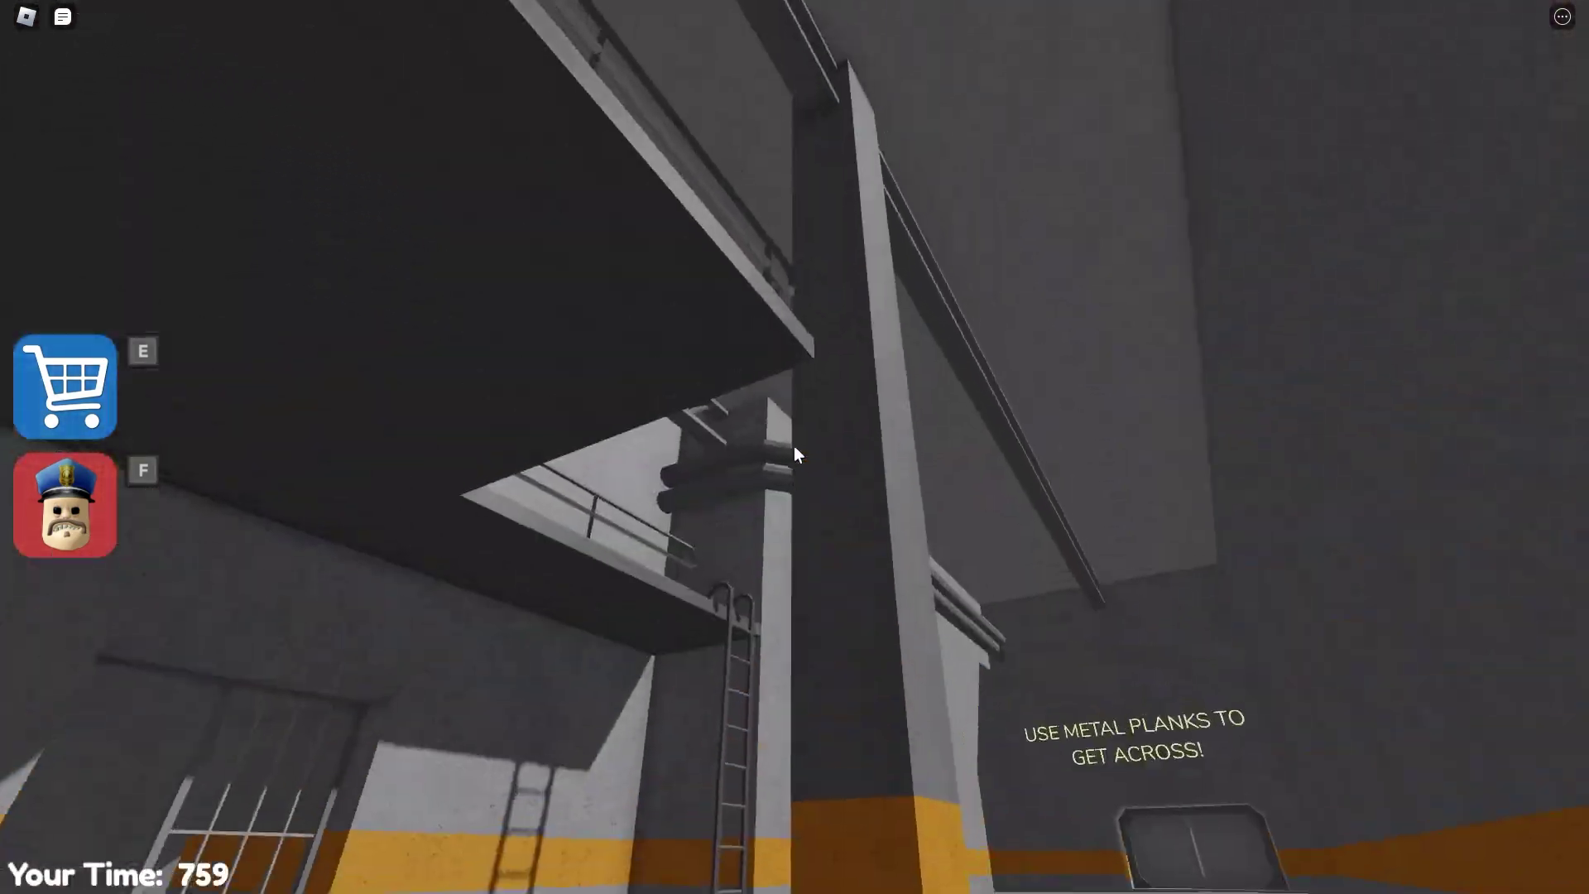
key(w)
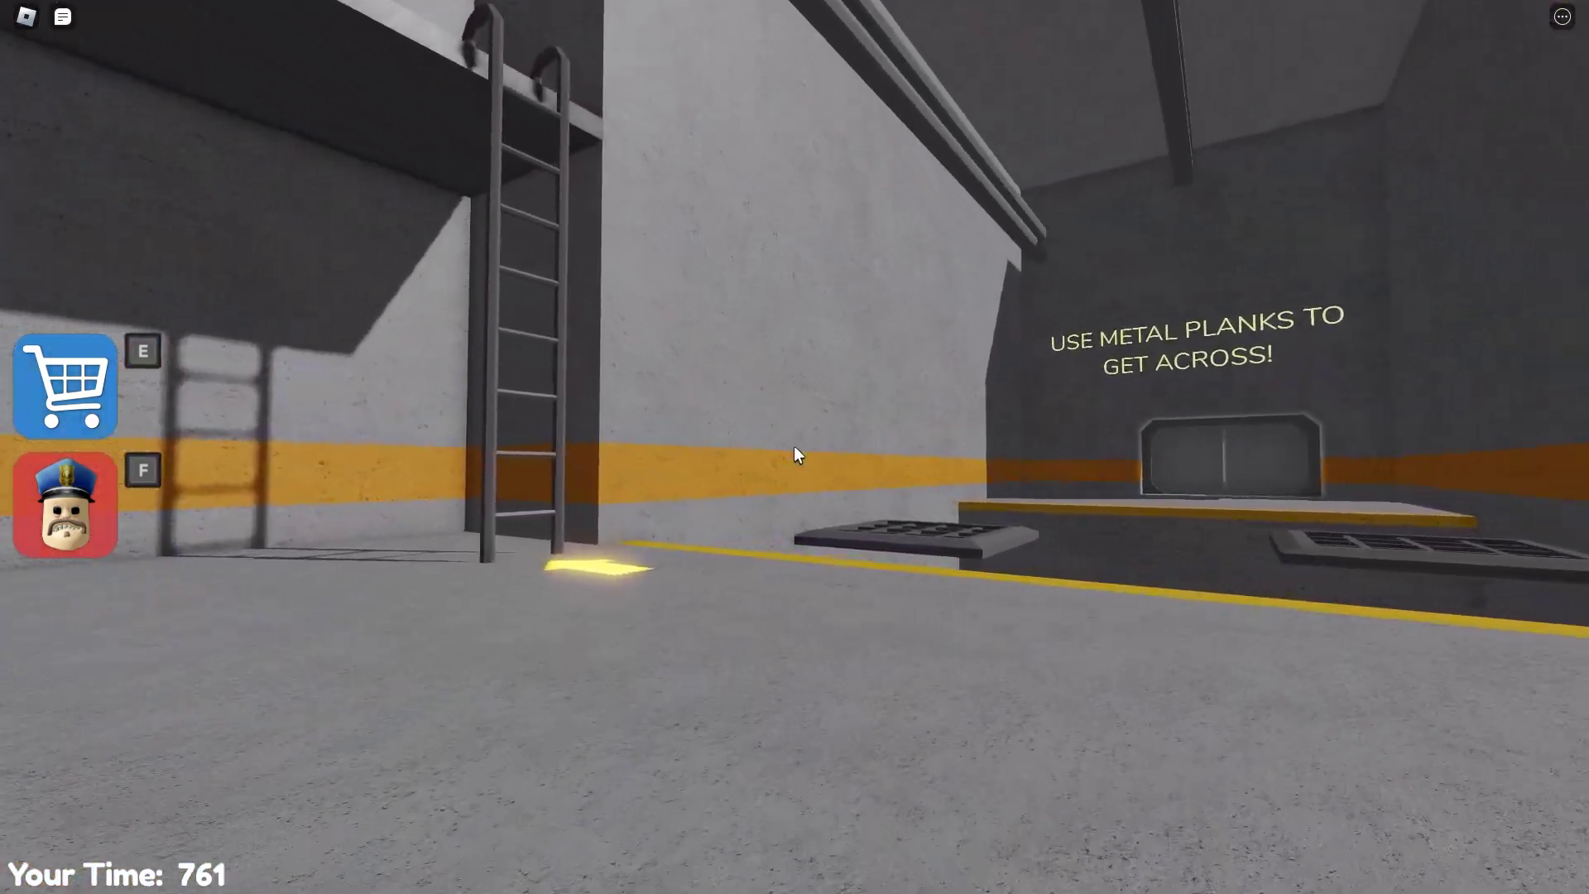
key(w)
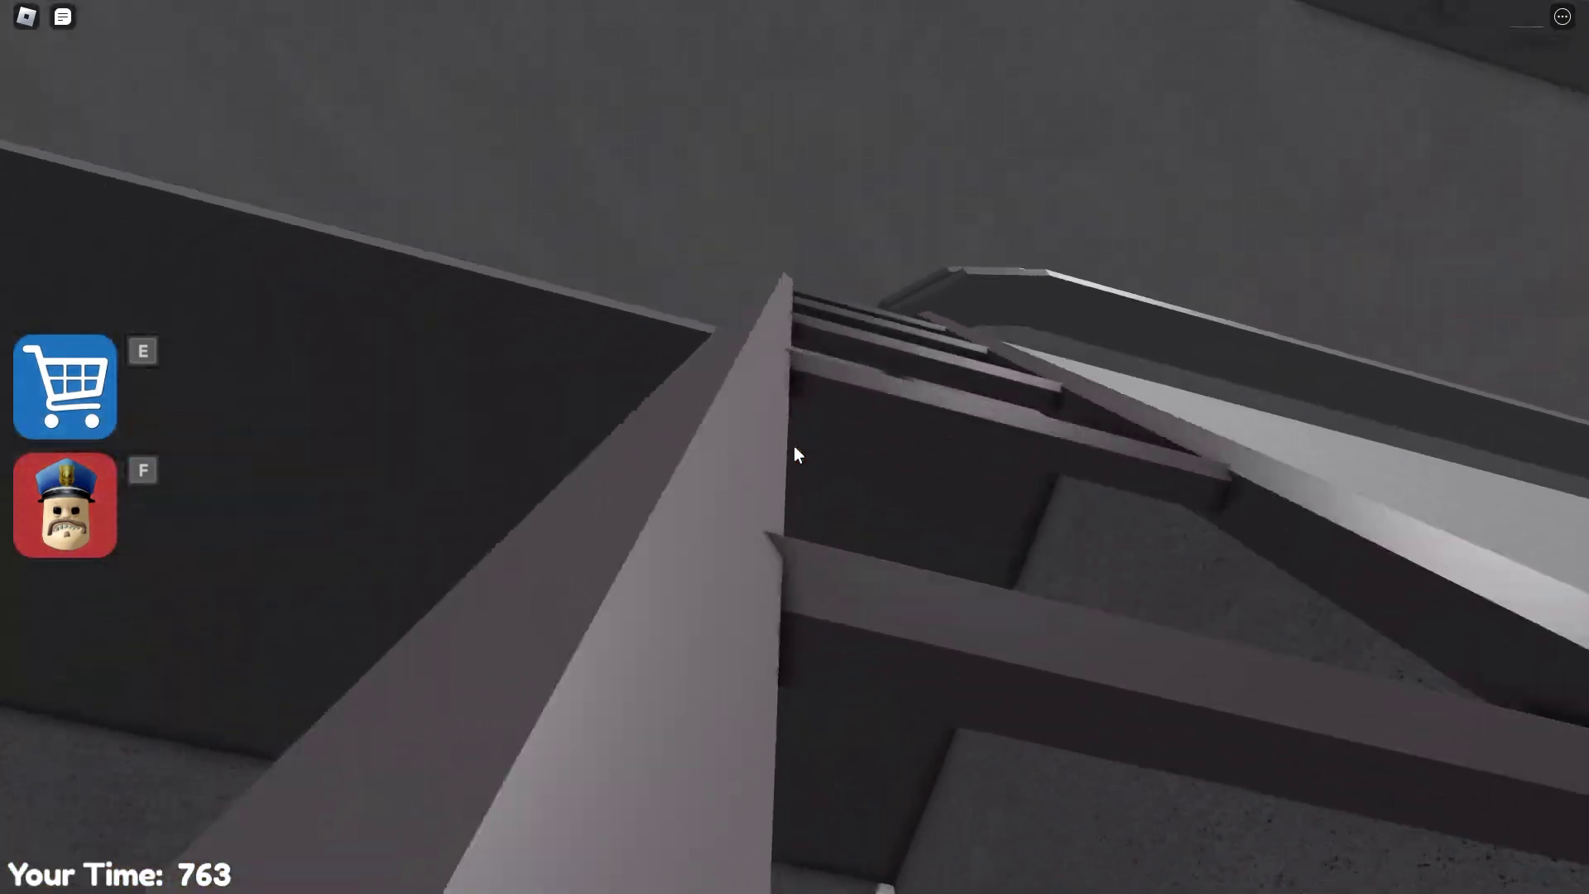
key(w)
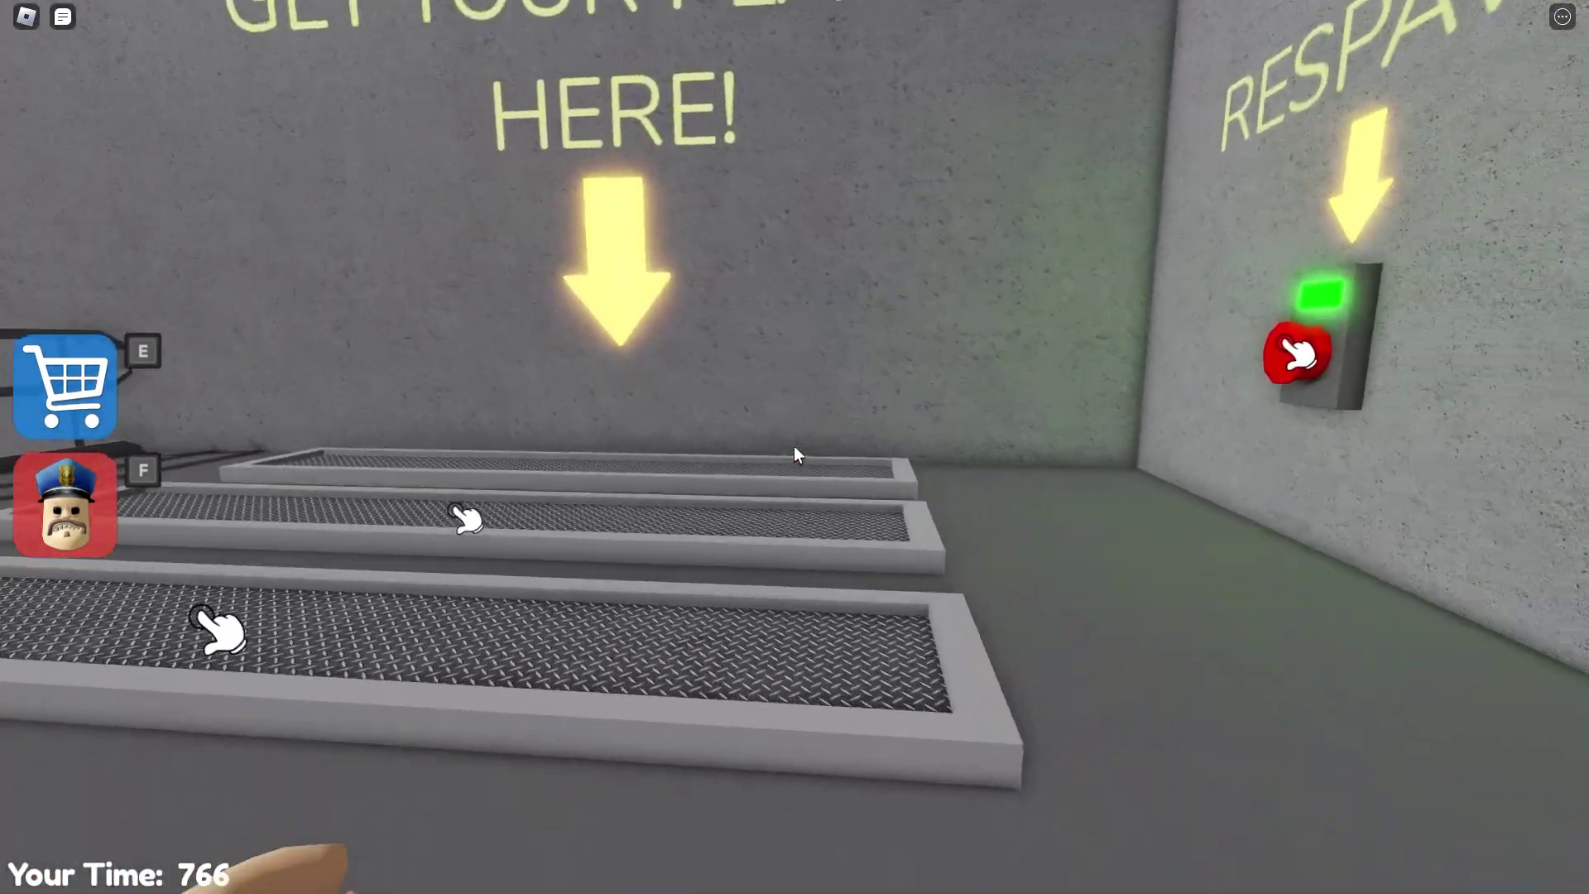
- Grab a metal plank from the middle tray and carry it to the spike pit
key(w)
click(796, 455)
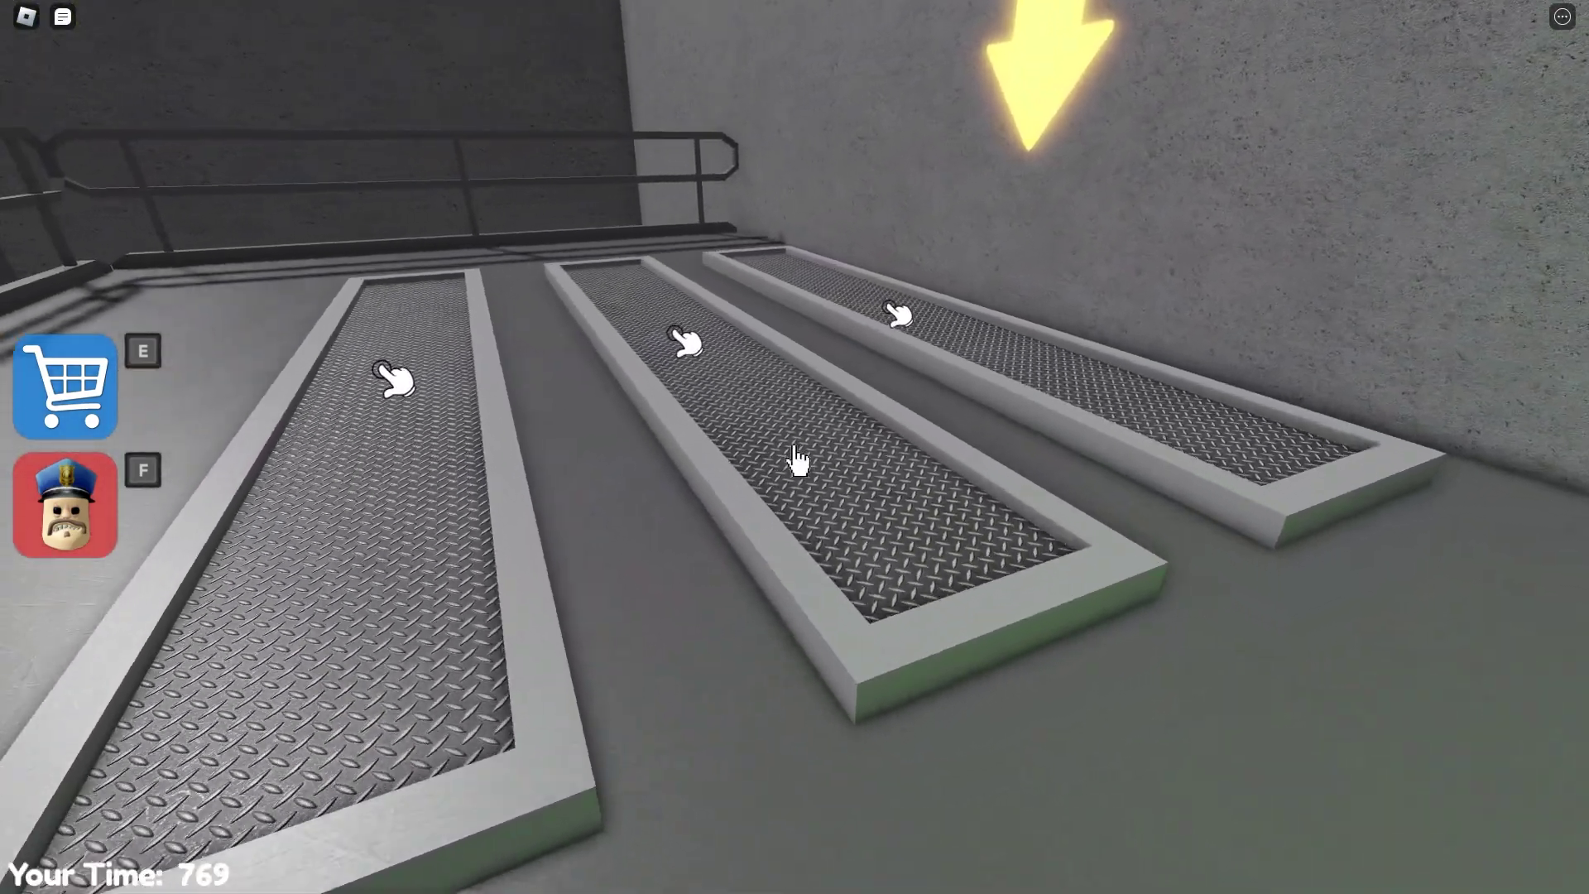
click(796, 460)
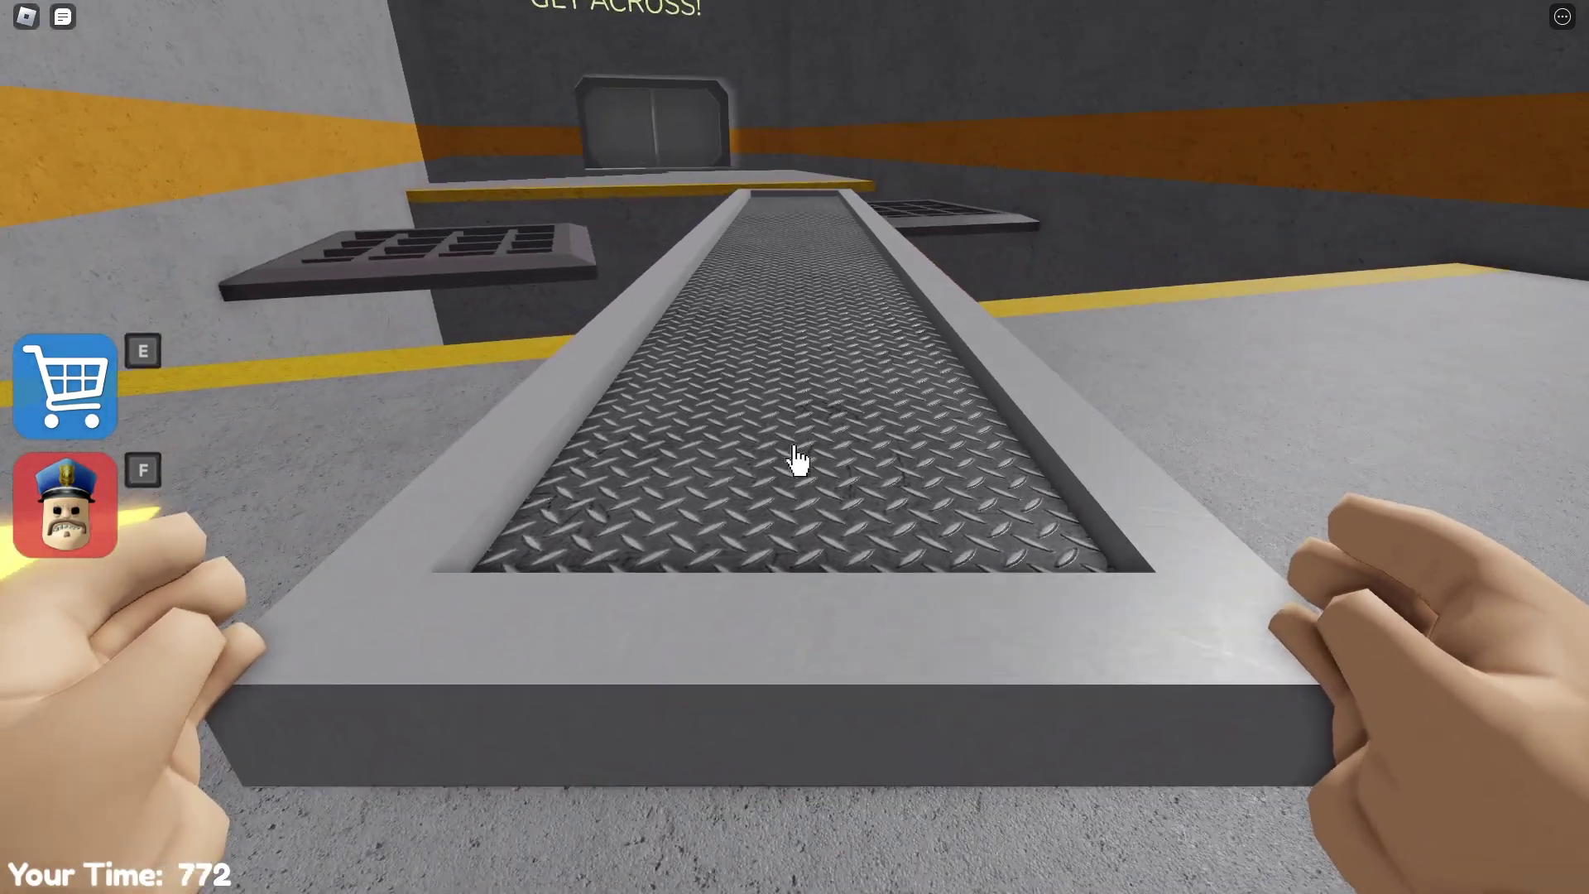
key(a)
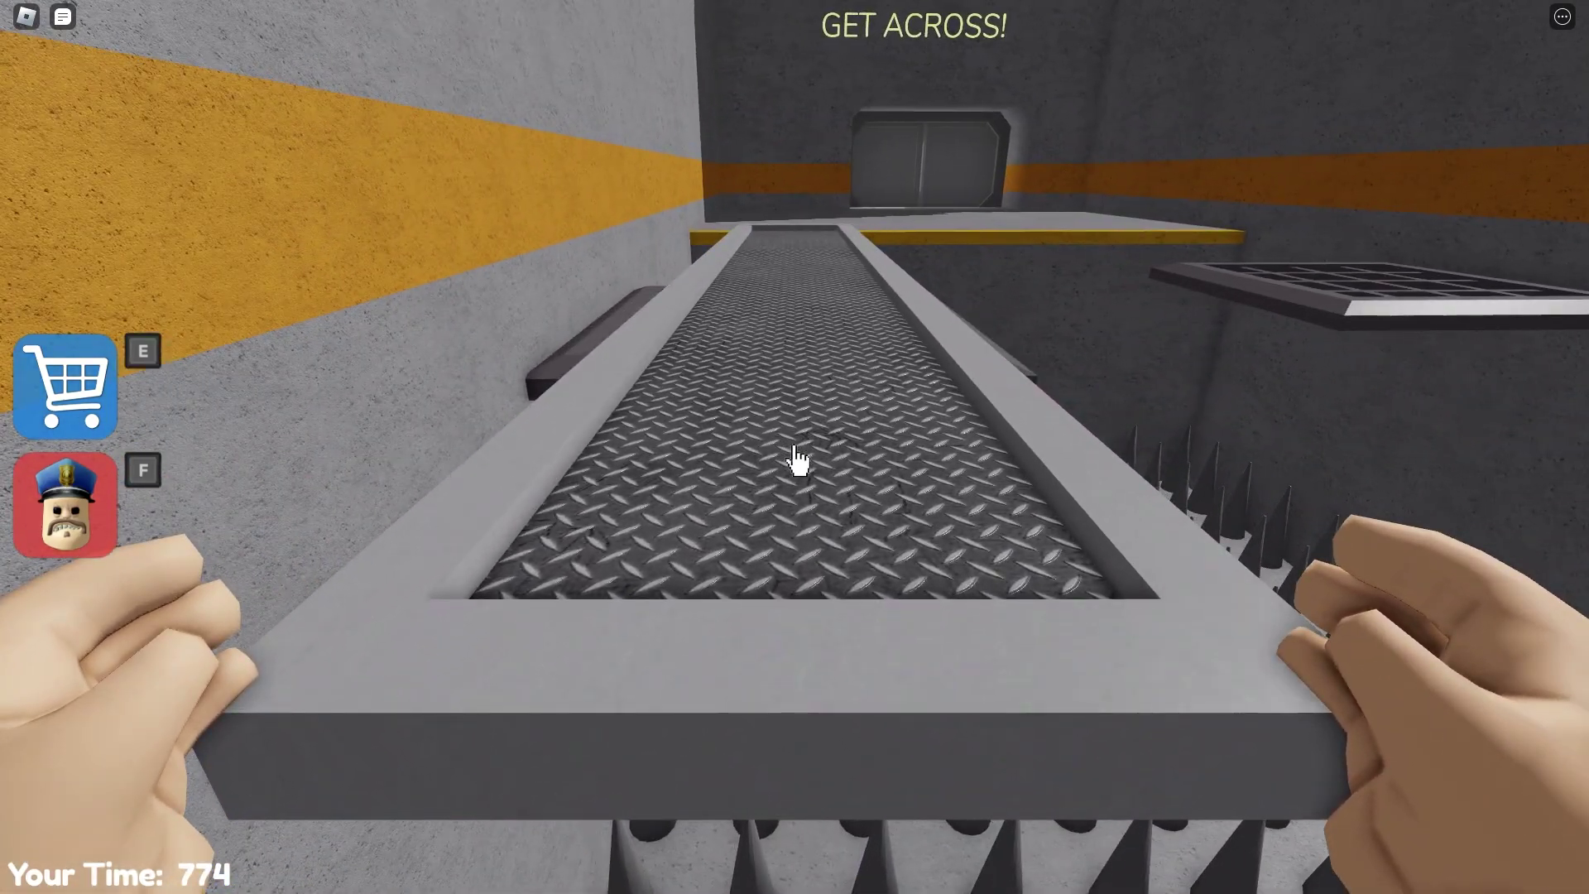
key(w)
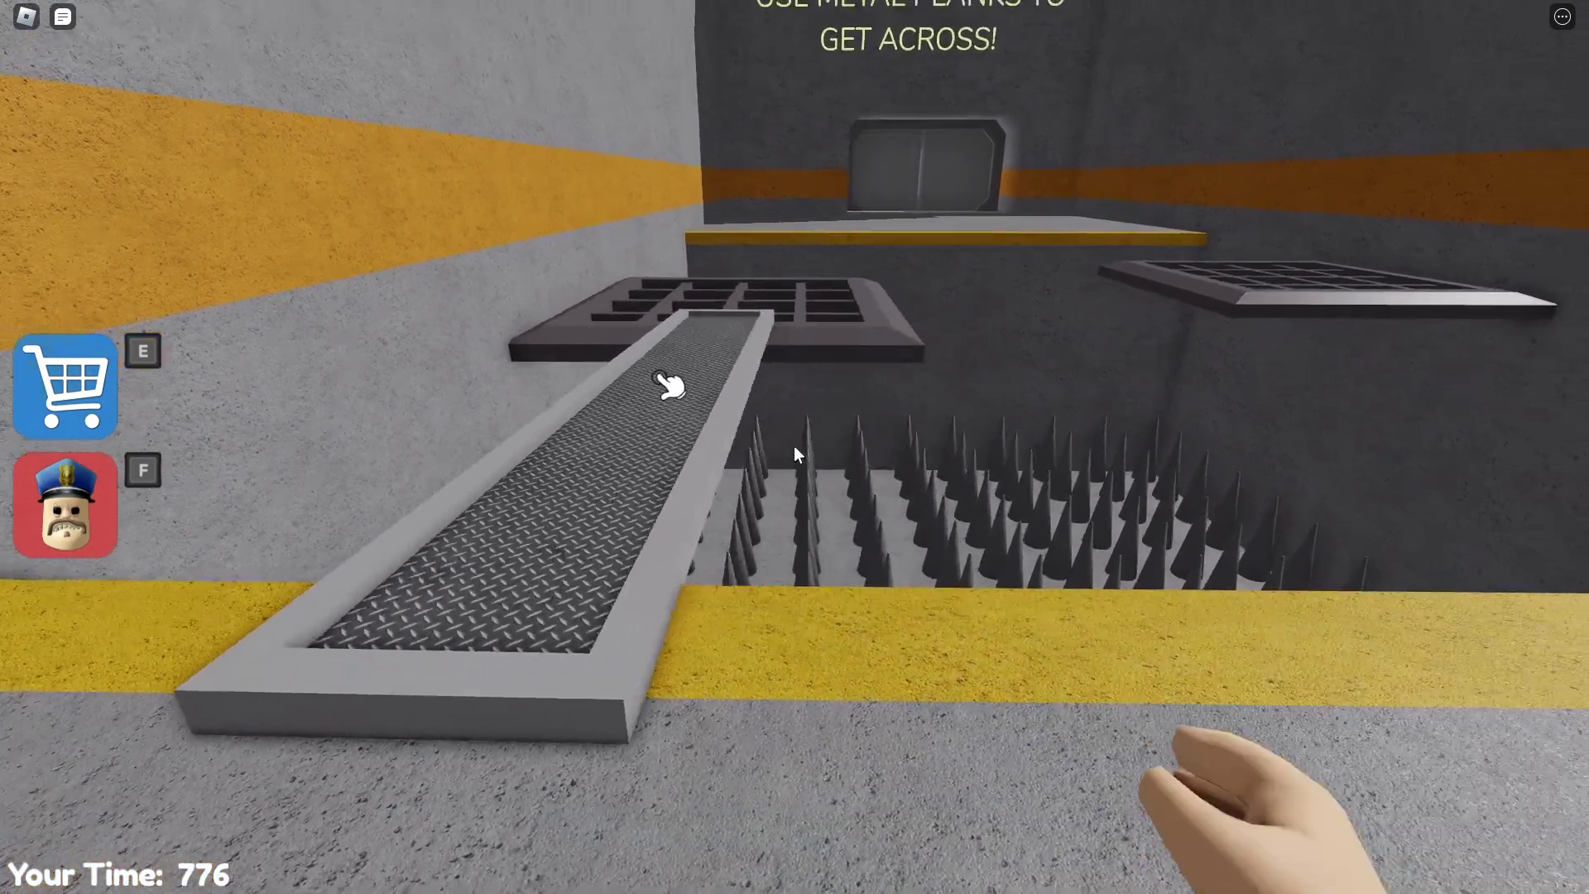
- Fetch another plank from the trays and place it across the spike pit
key(w)
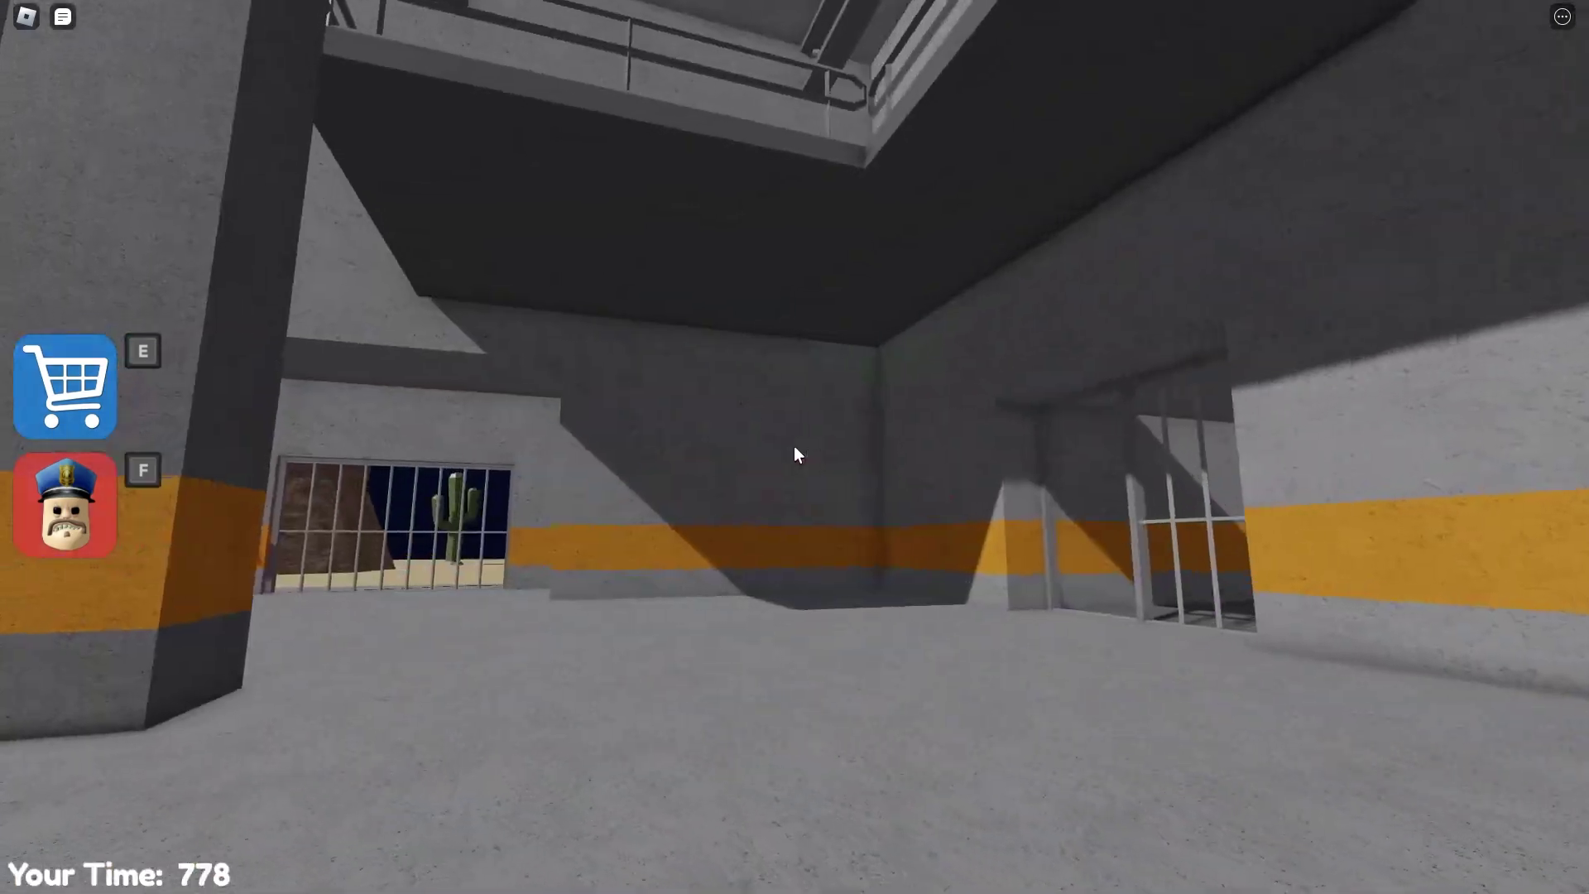
key(w)
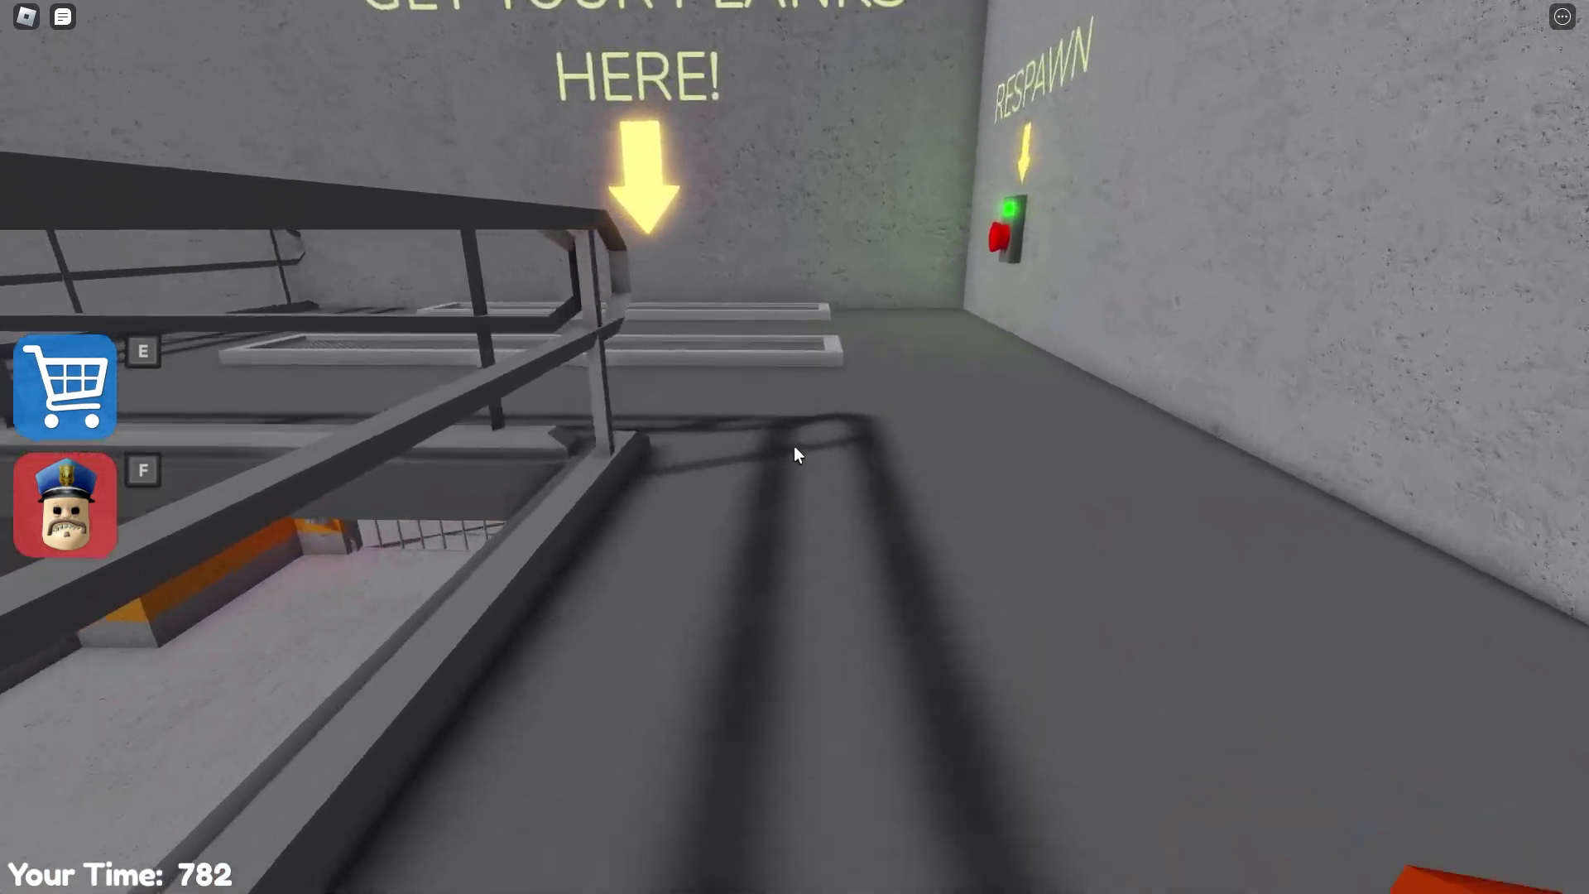
key(w)
click(794, 455)
key(w)
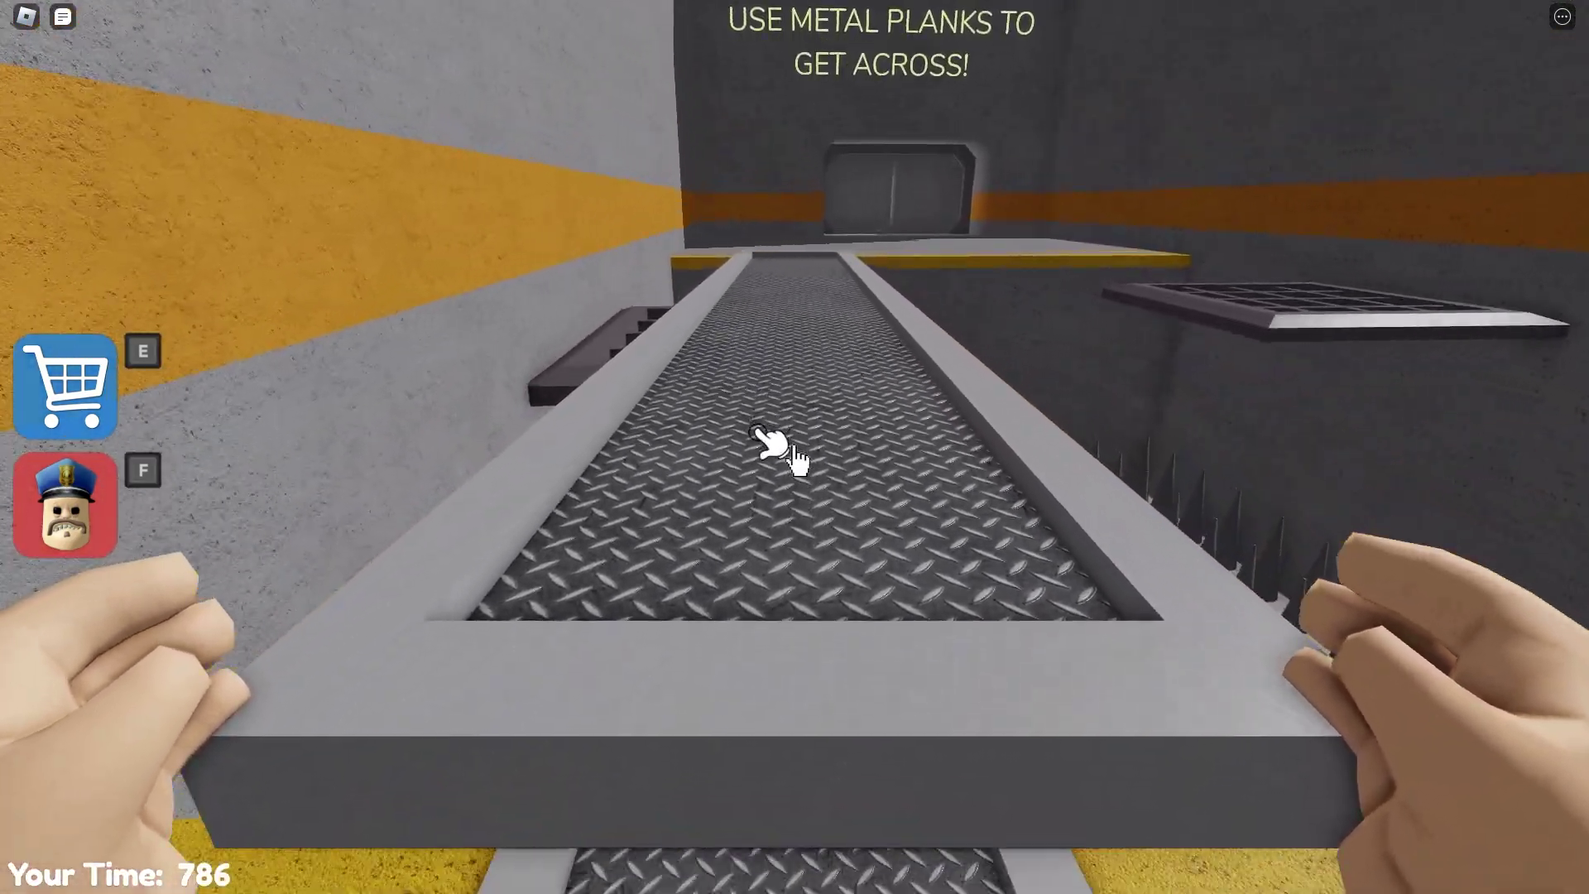
key(w)
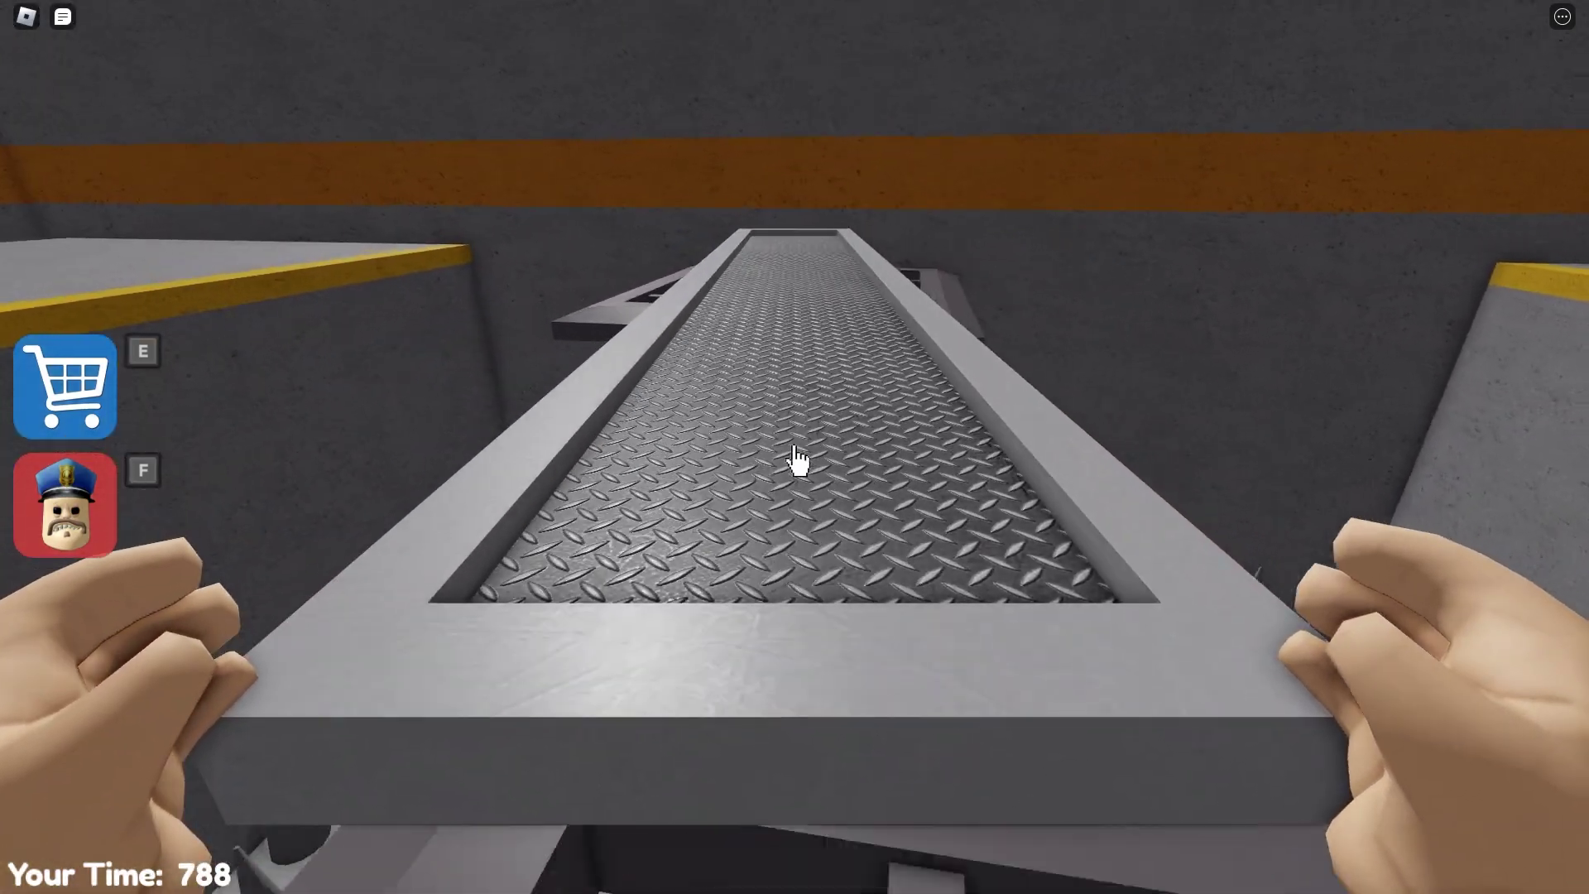
click(798, 460)
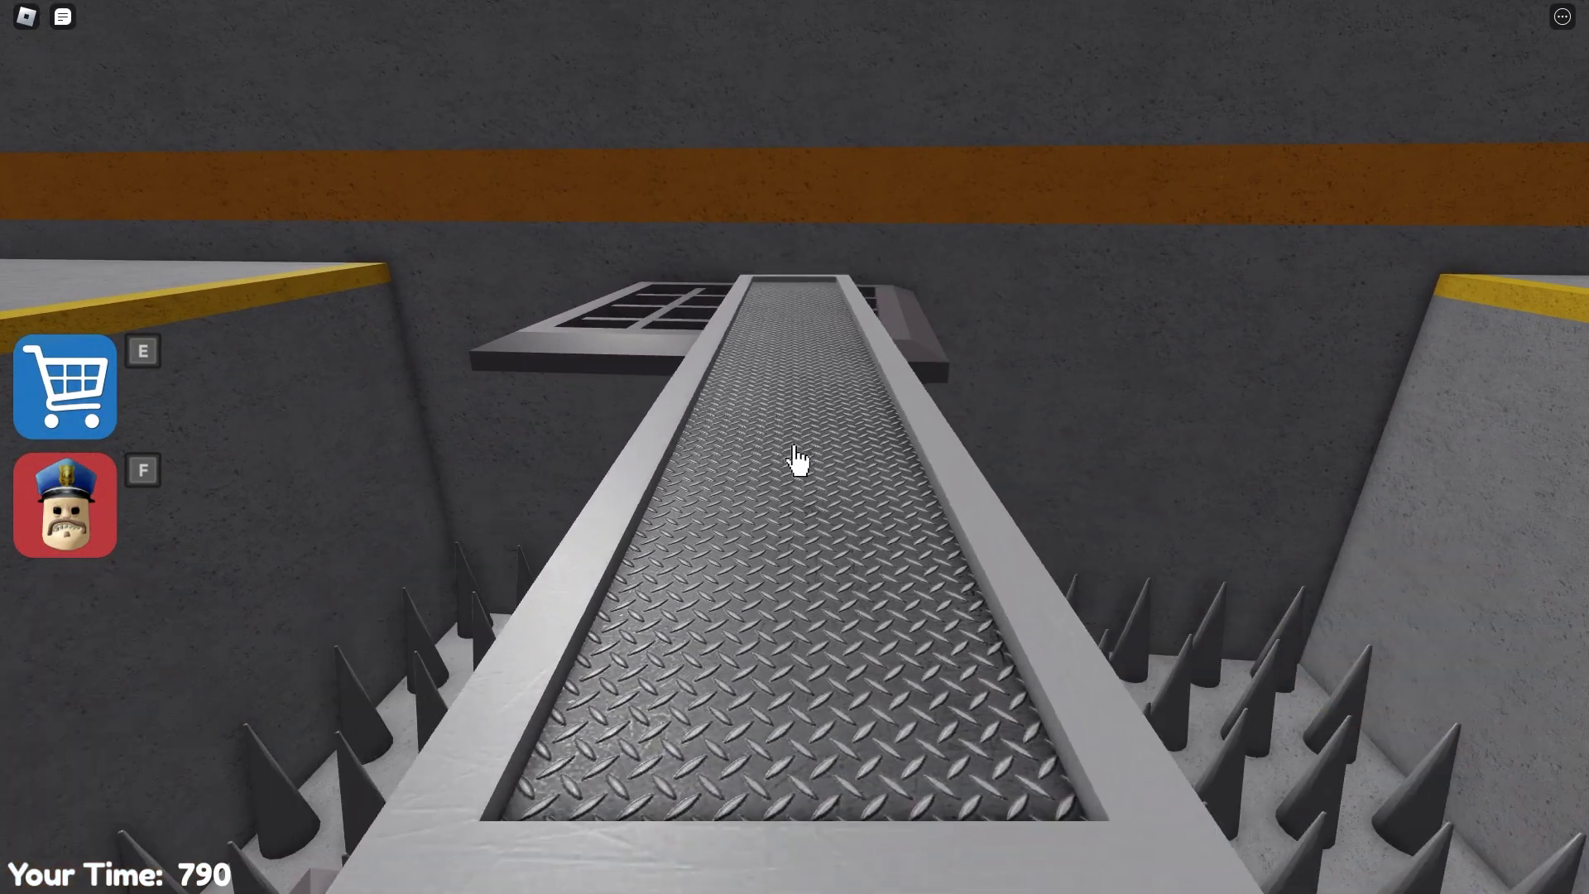
- Climb the ladder, take one more plank, and lay it across the remaining gap
key(w)
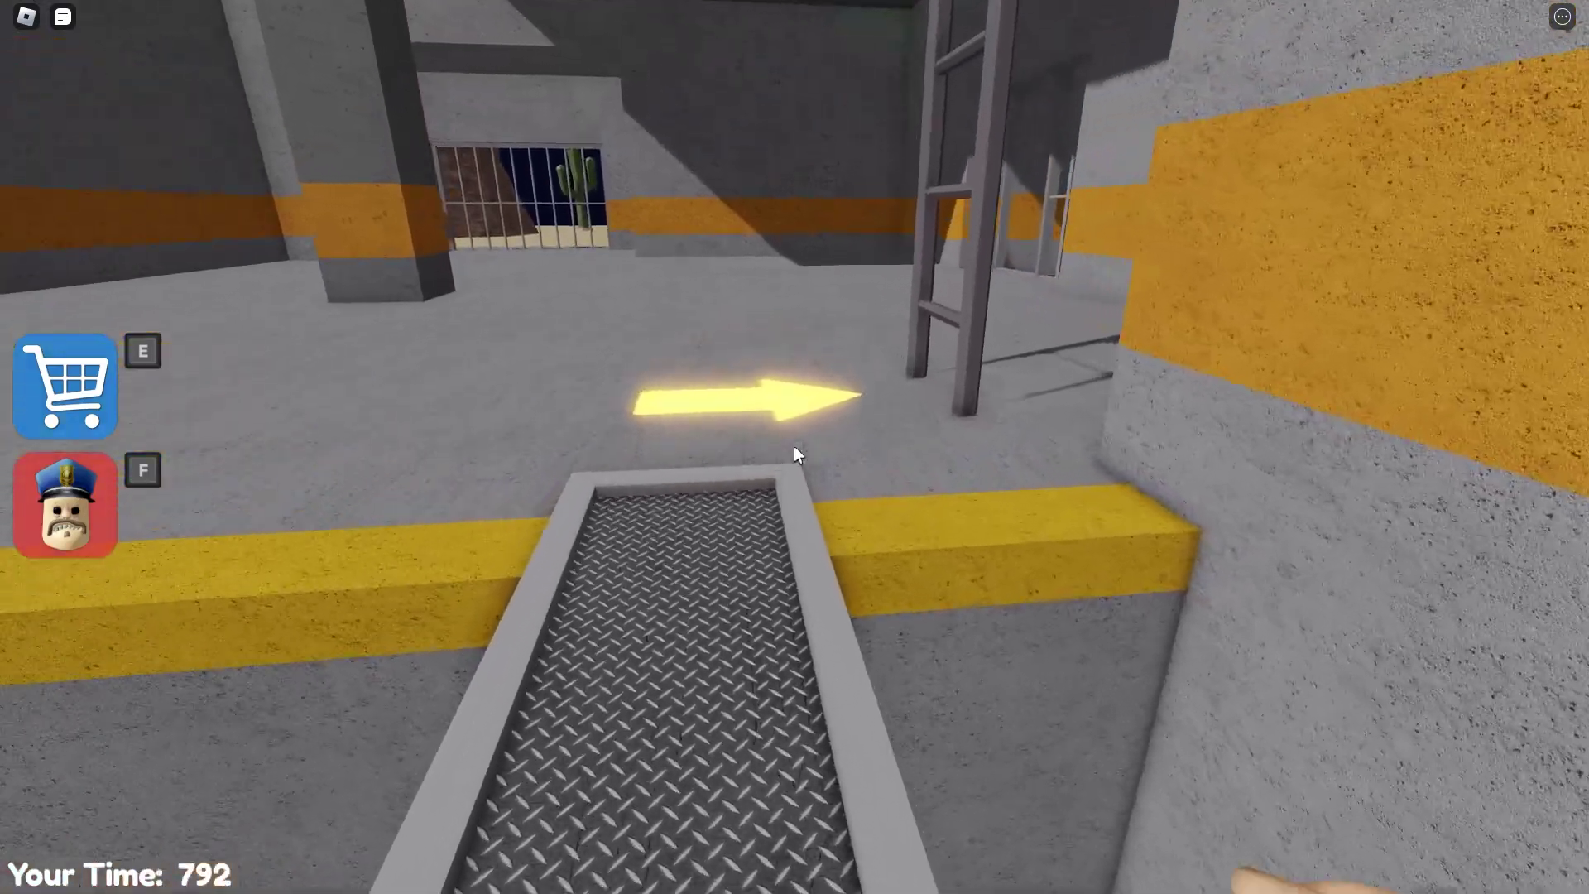
key(w)
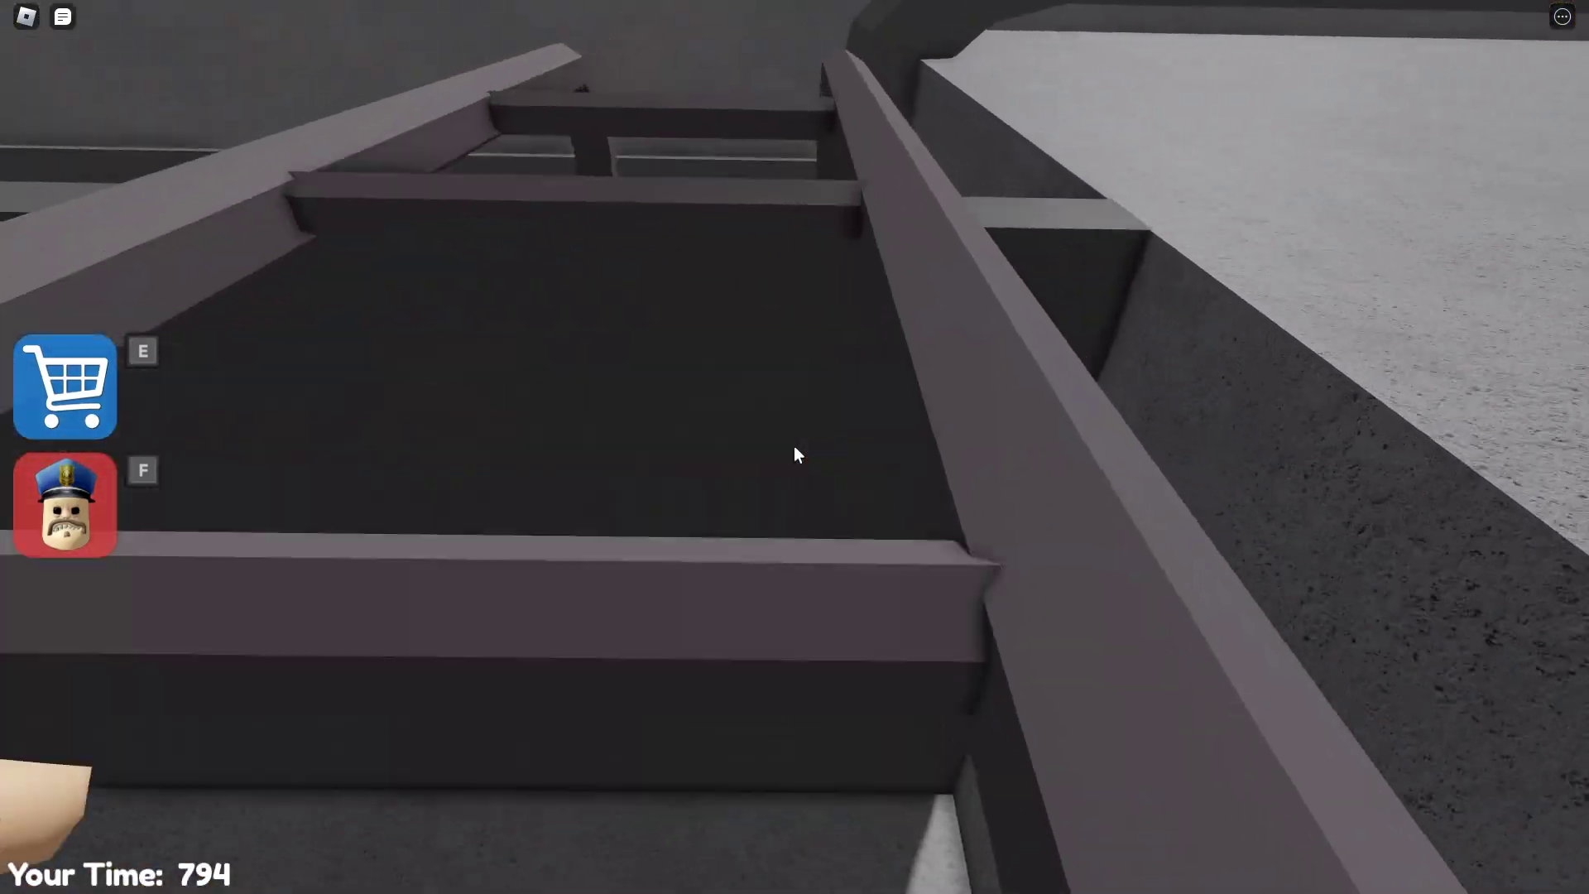
key(w)
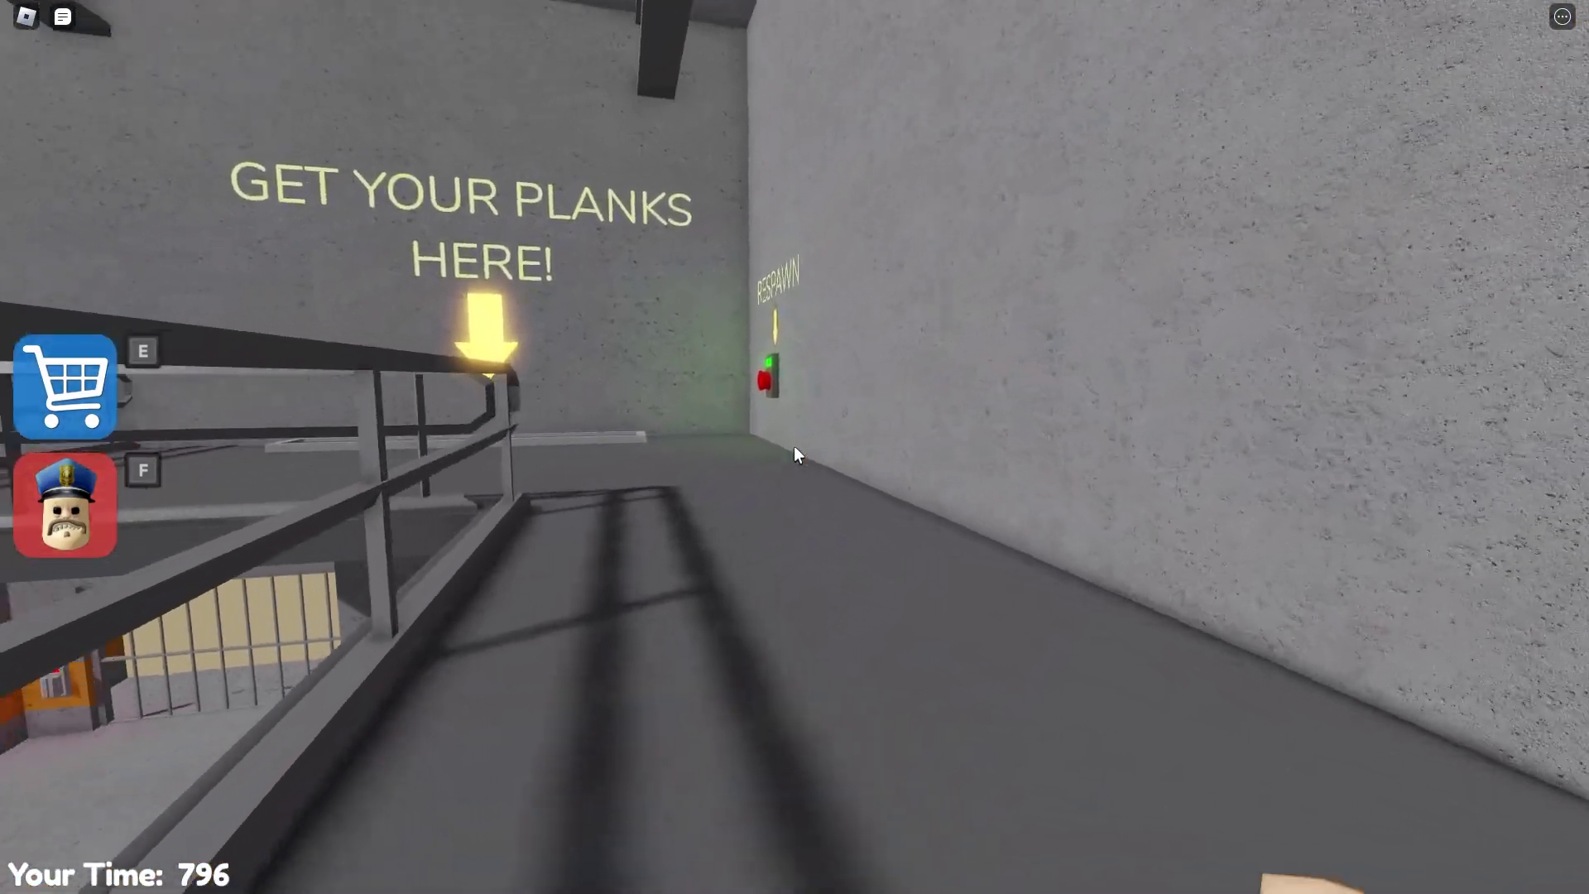
key(w)
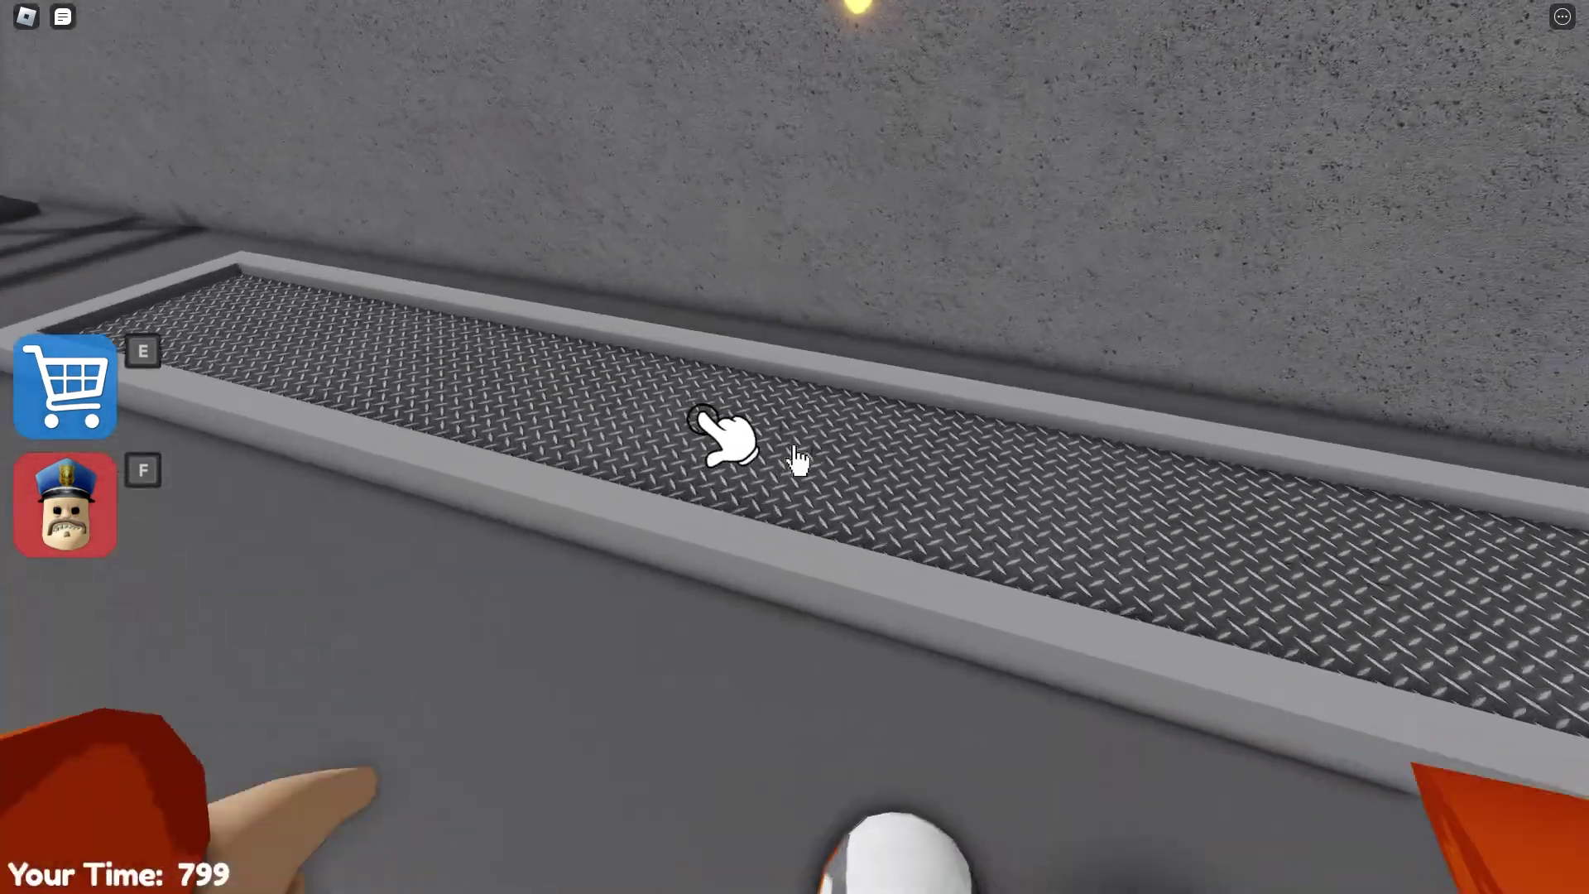
click(793, 446)
key(w)
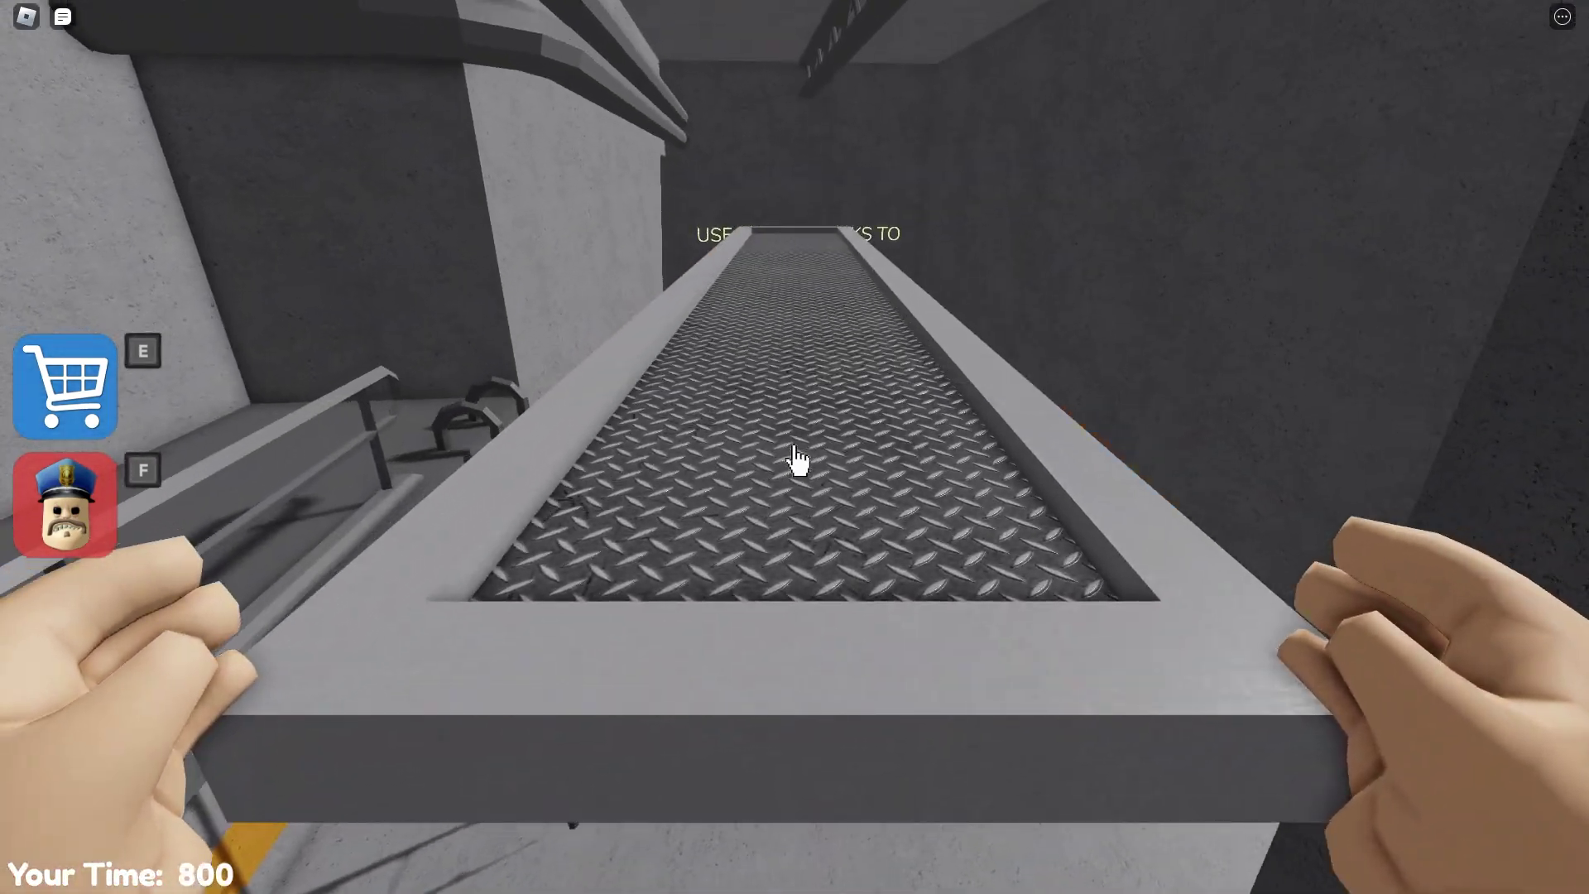
key(w)
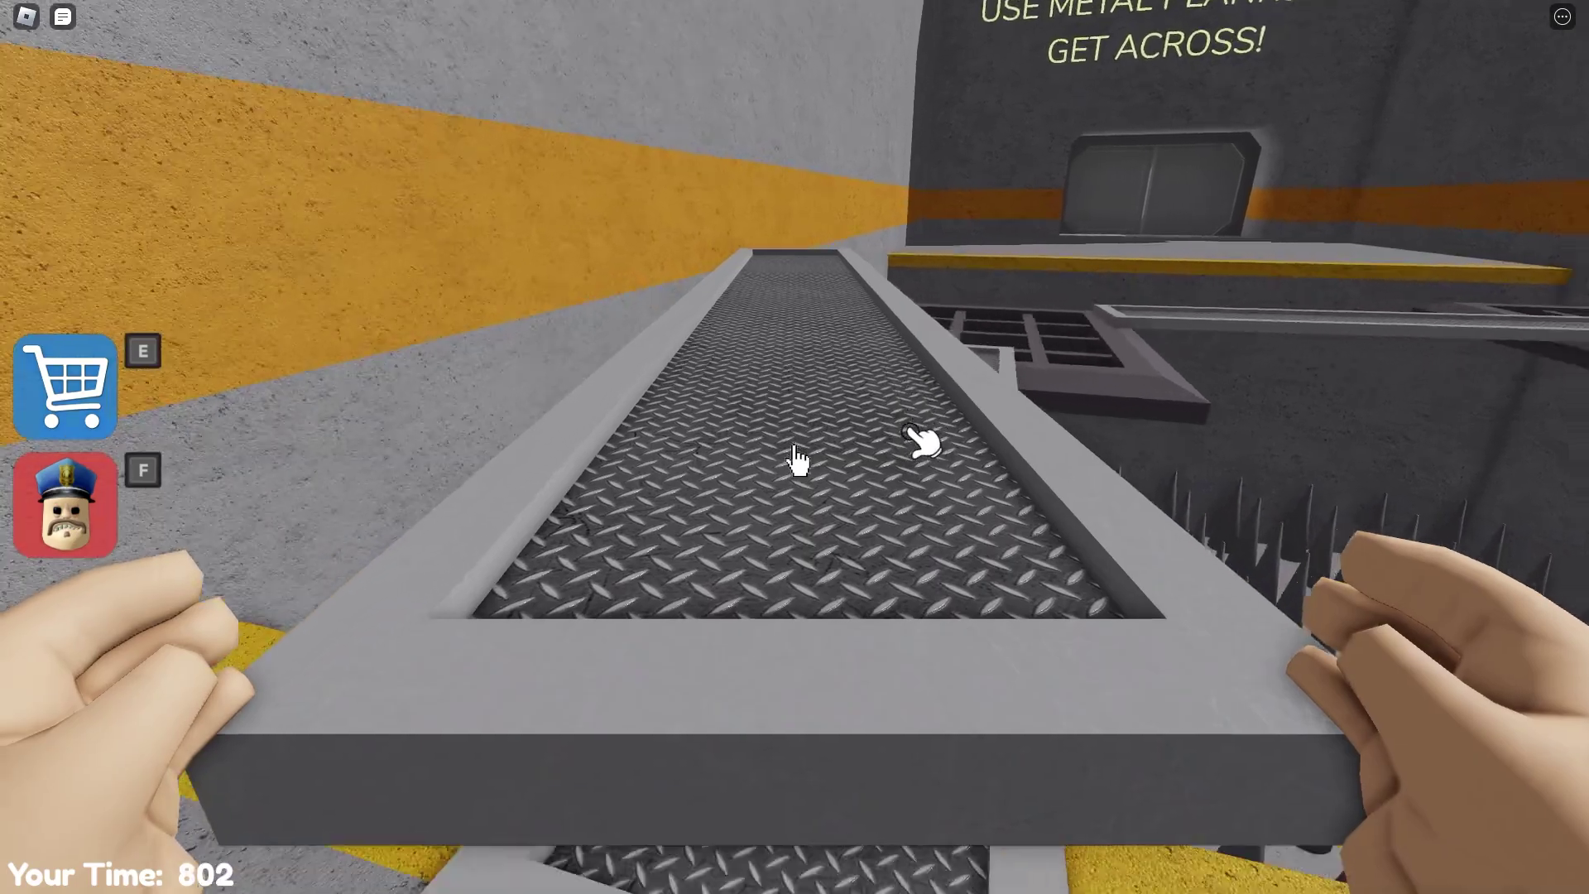
key(w)
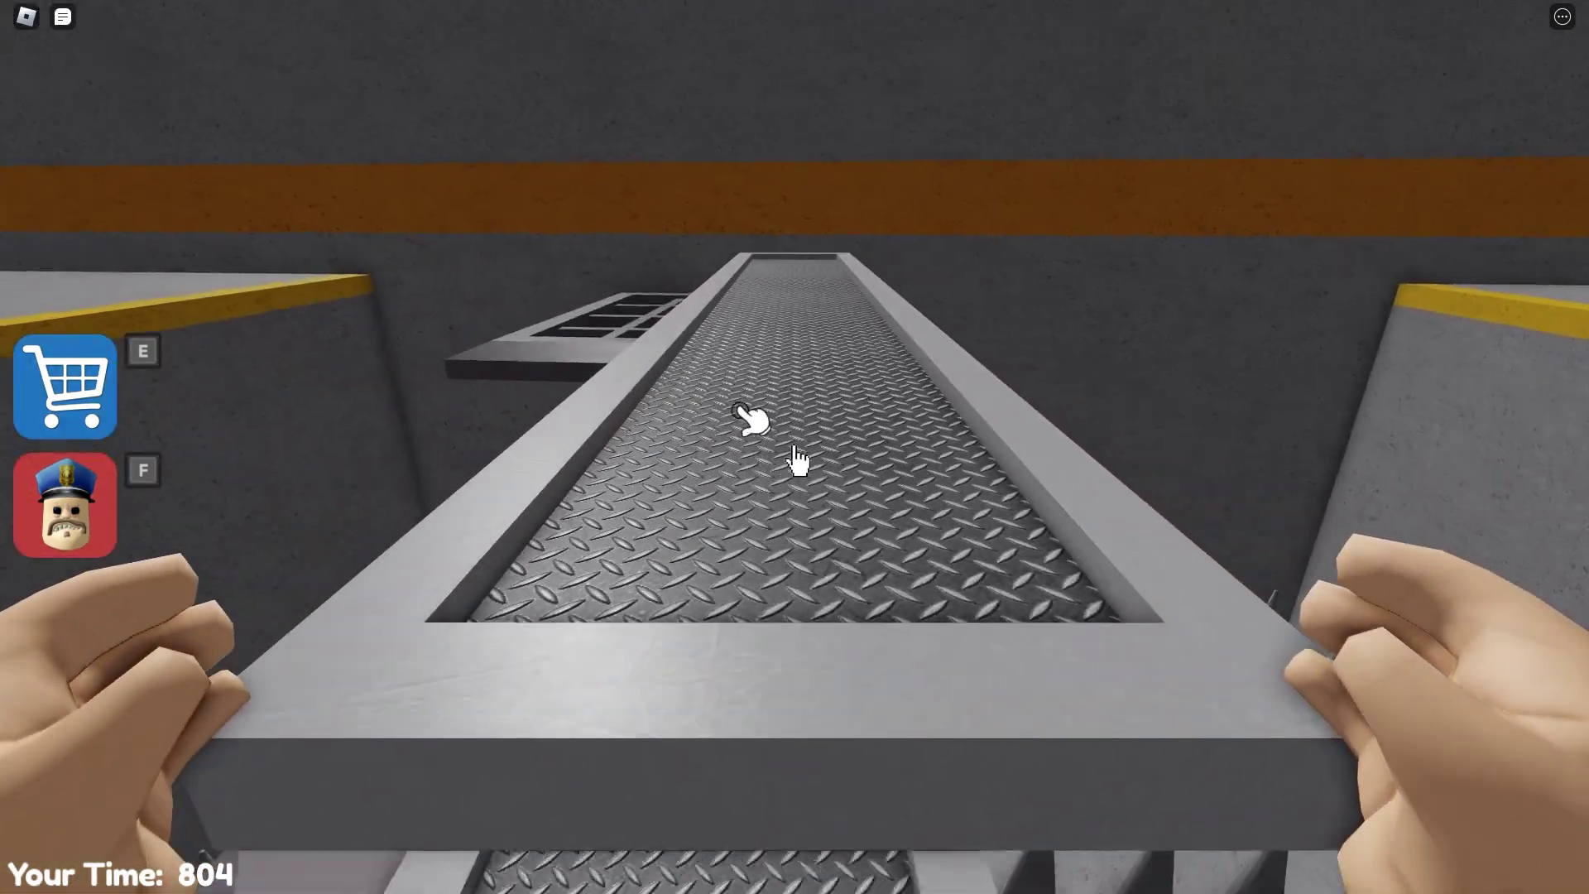
key(w)
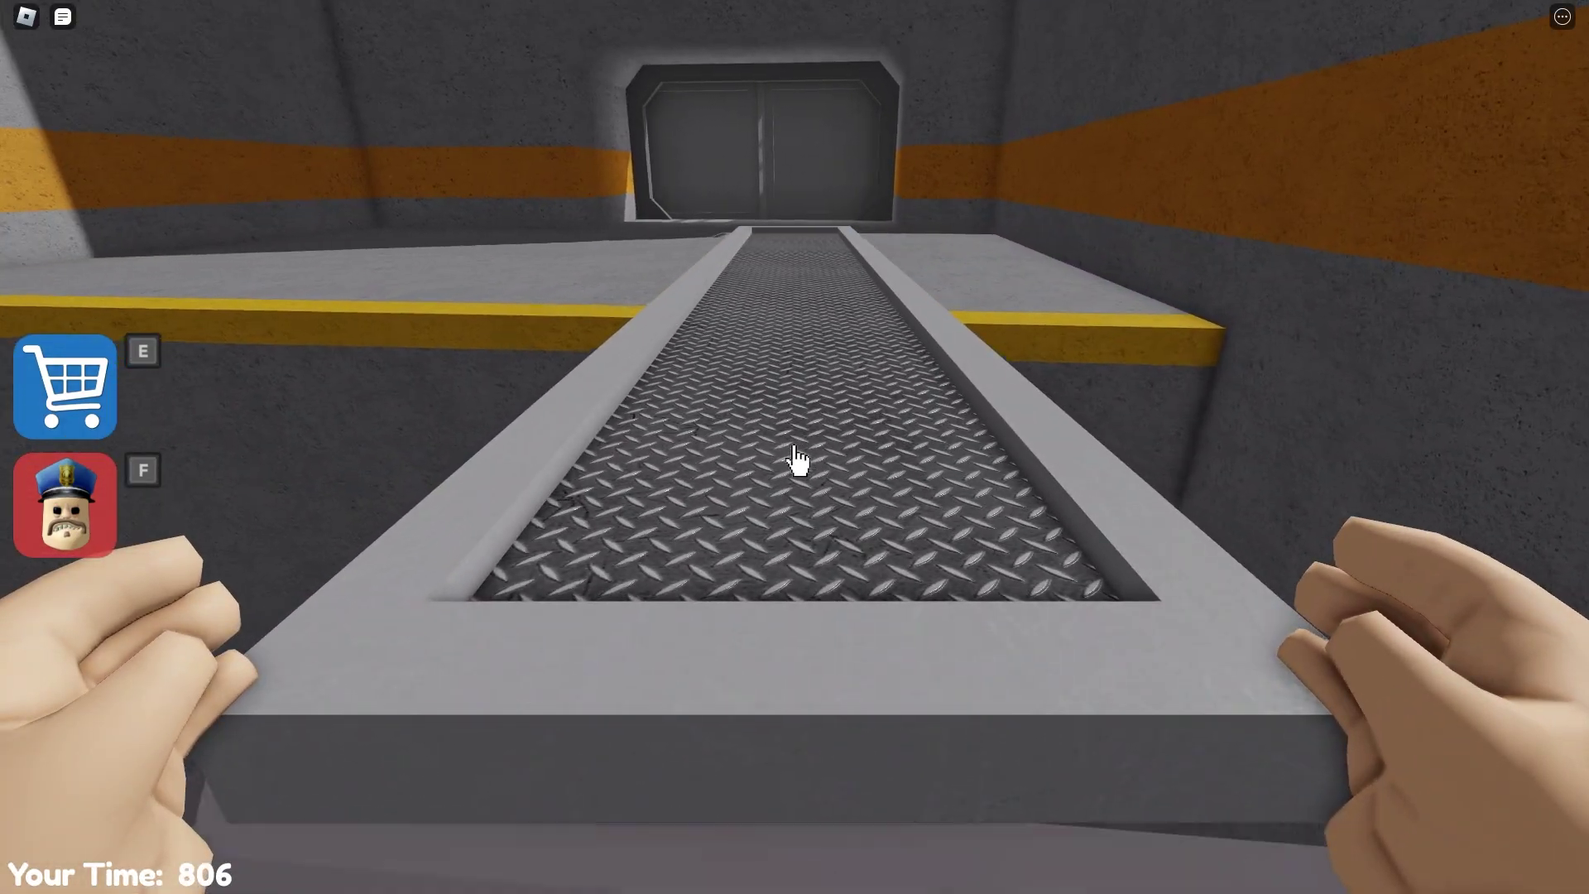
click(797, 461)
- Cross the plank through the doorway into the yard and face the mech robot
key(w)
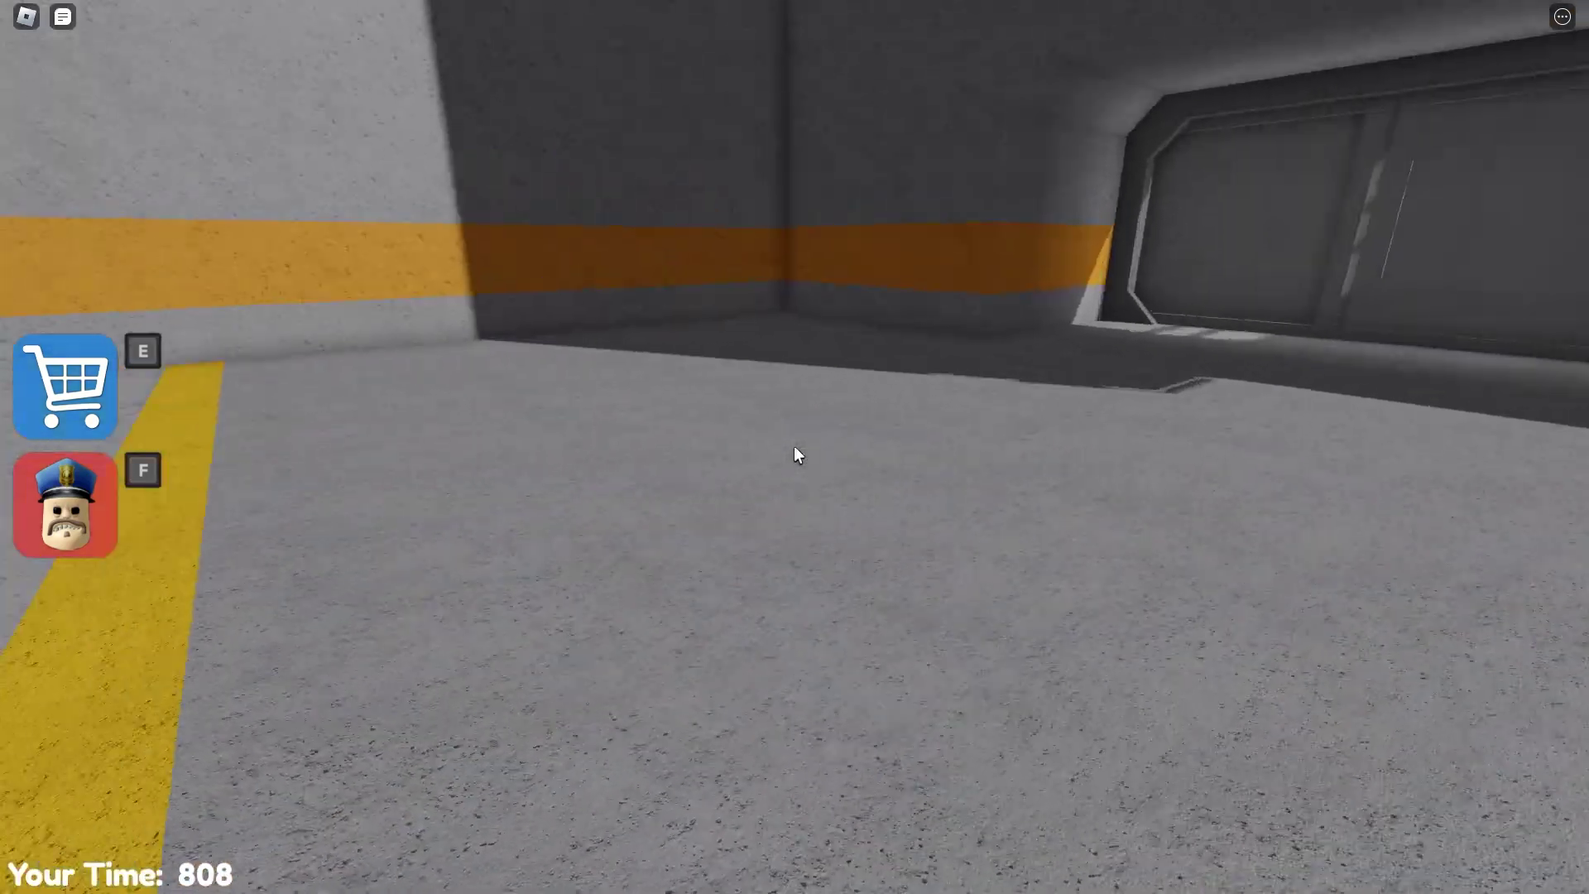
key(w)
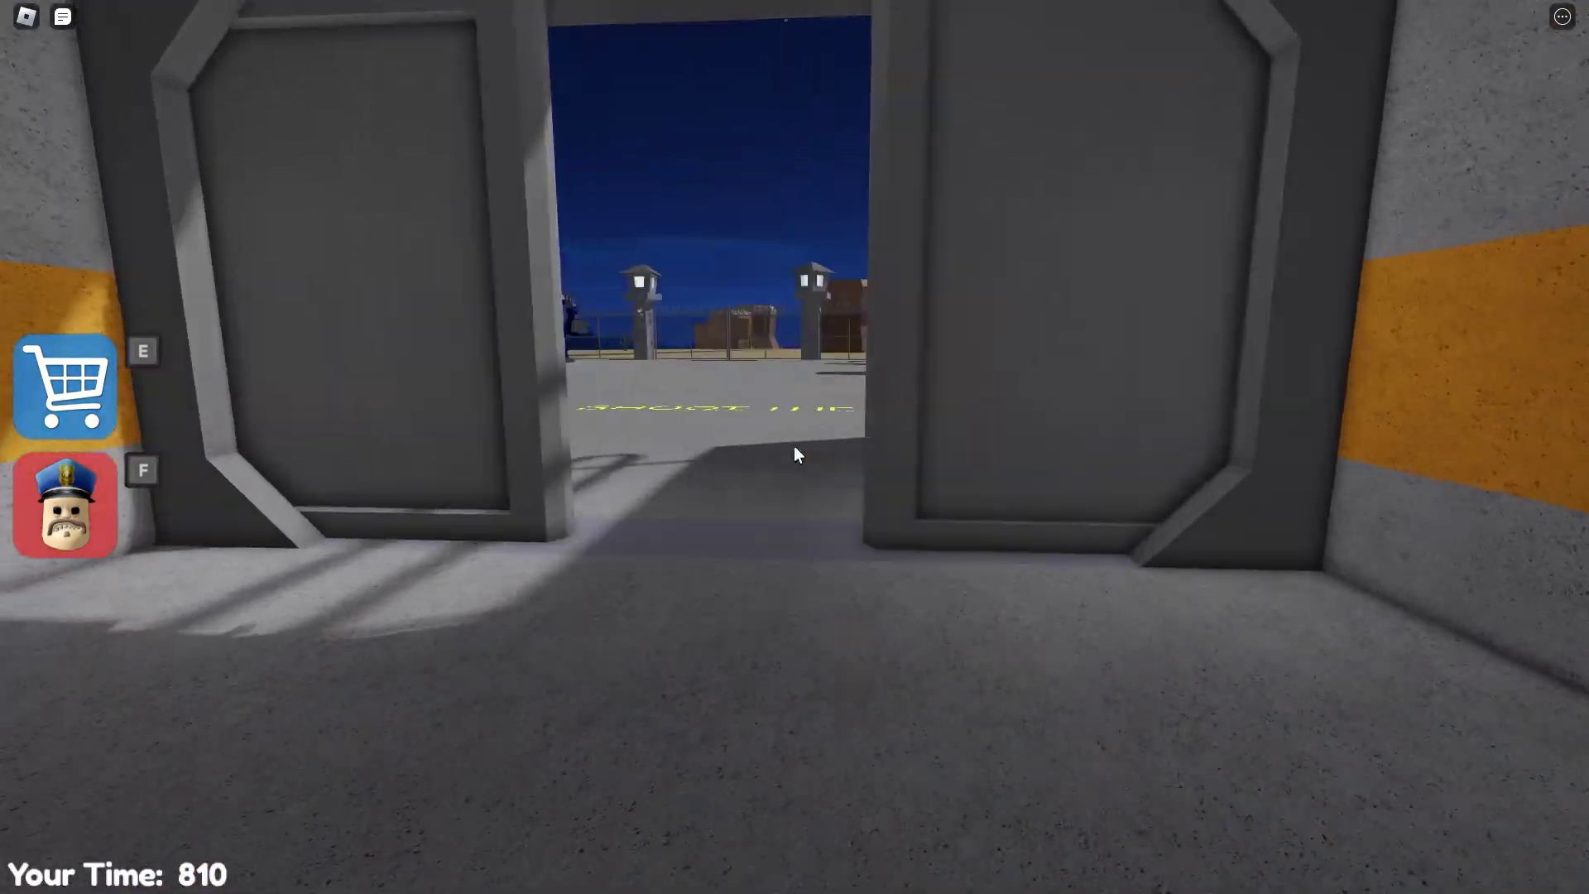
key(w)
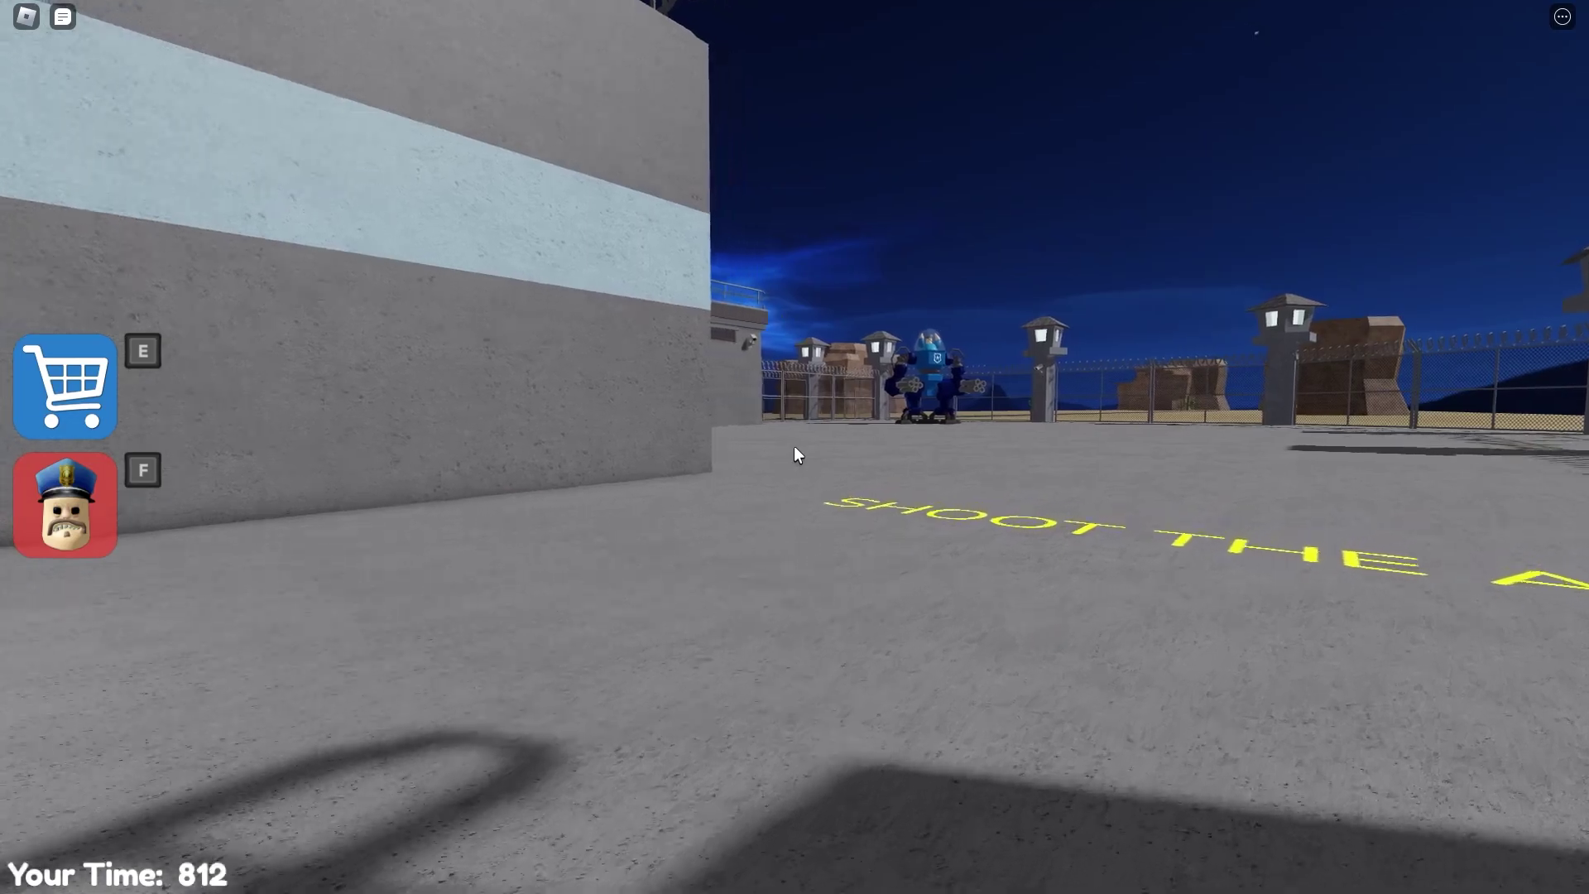
key(w)
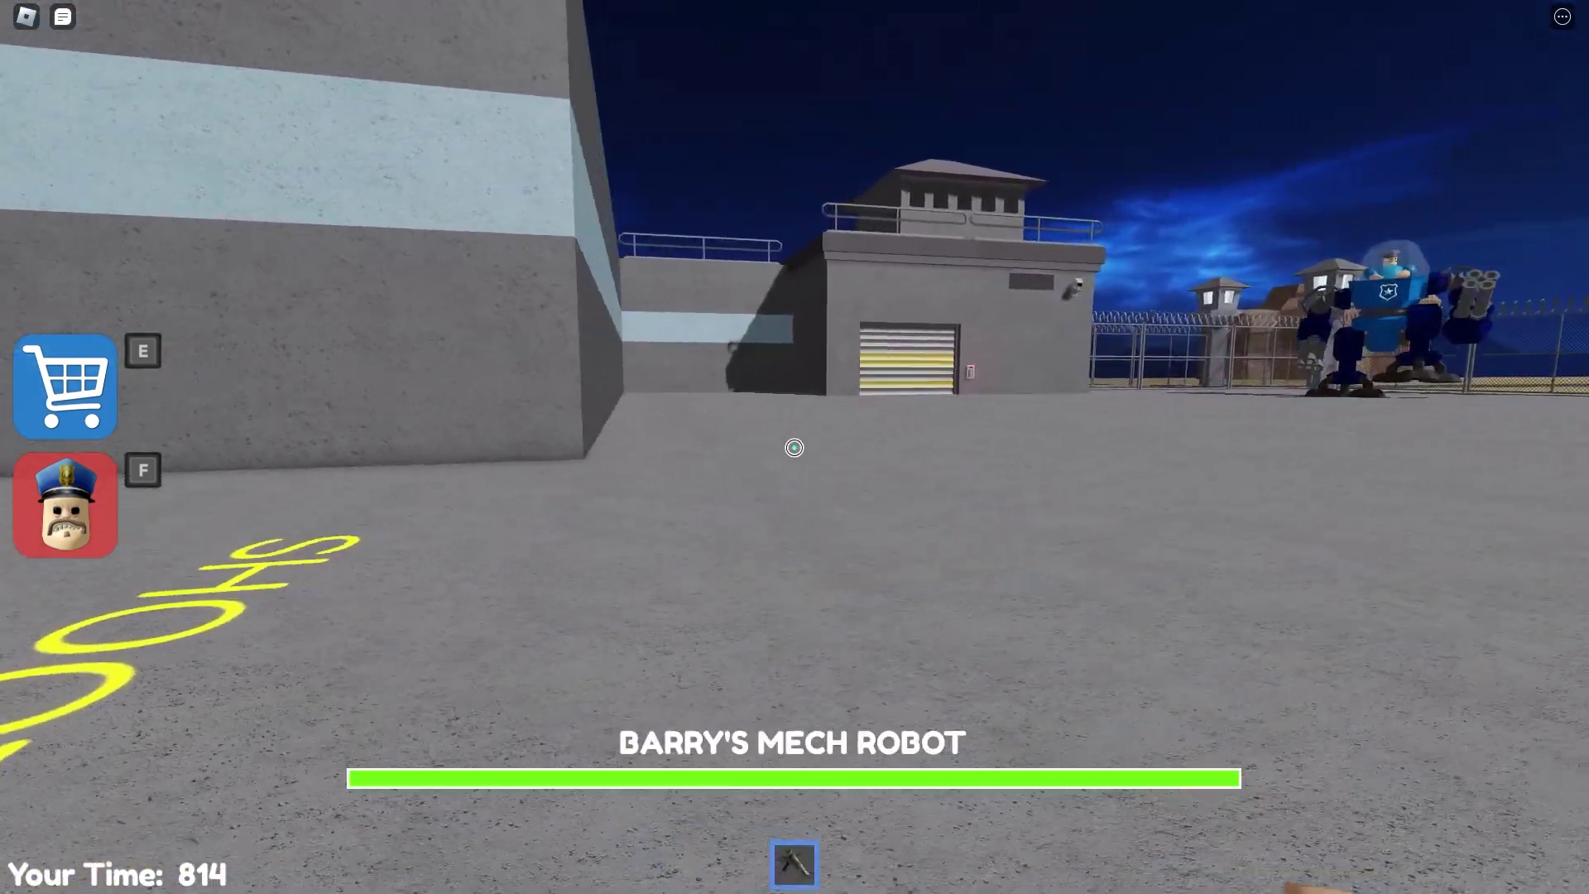
key(w)
key(w)
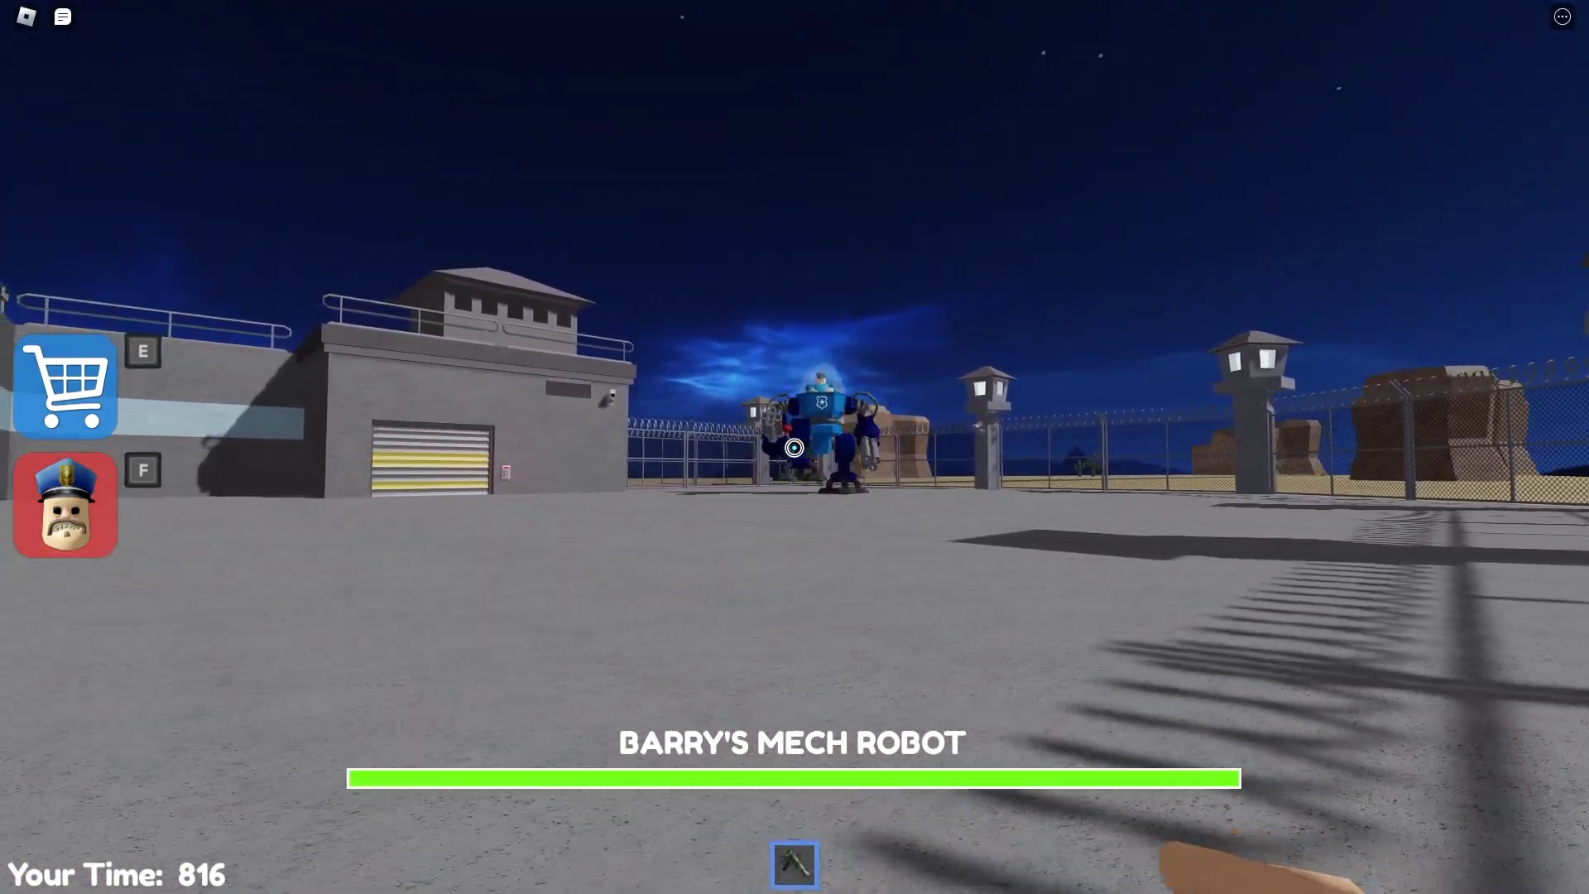
key(w)
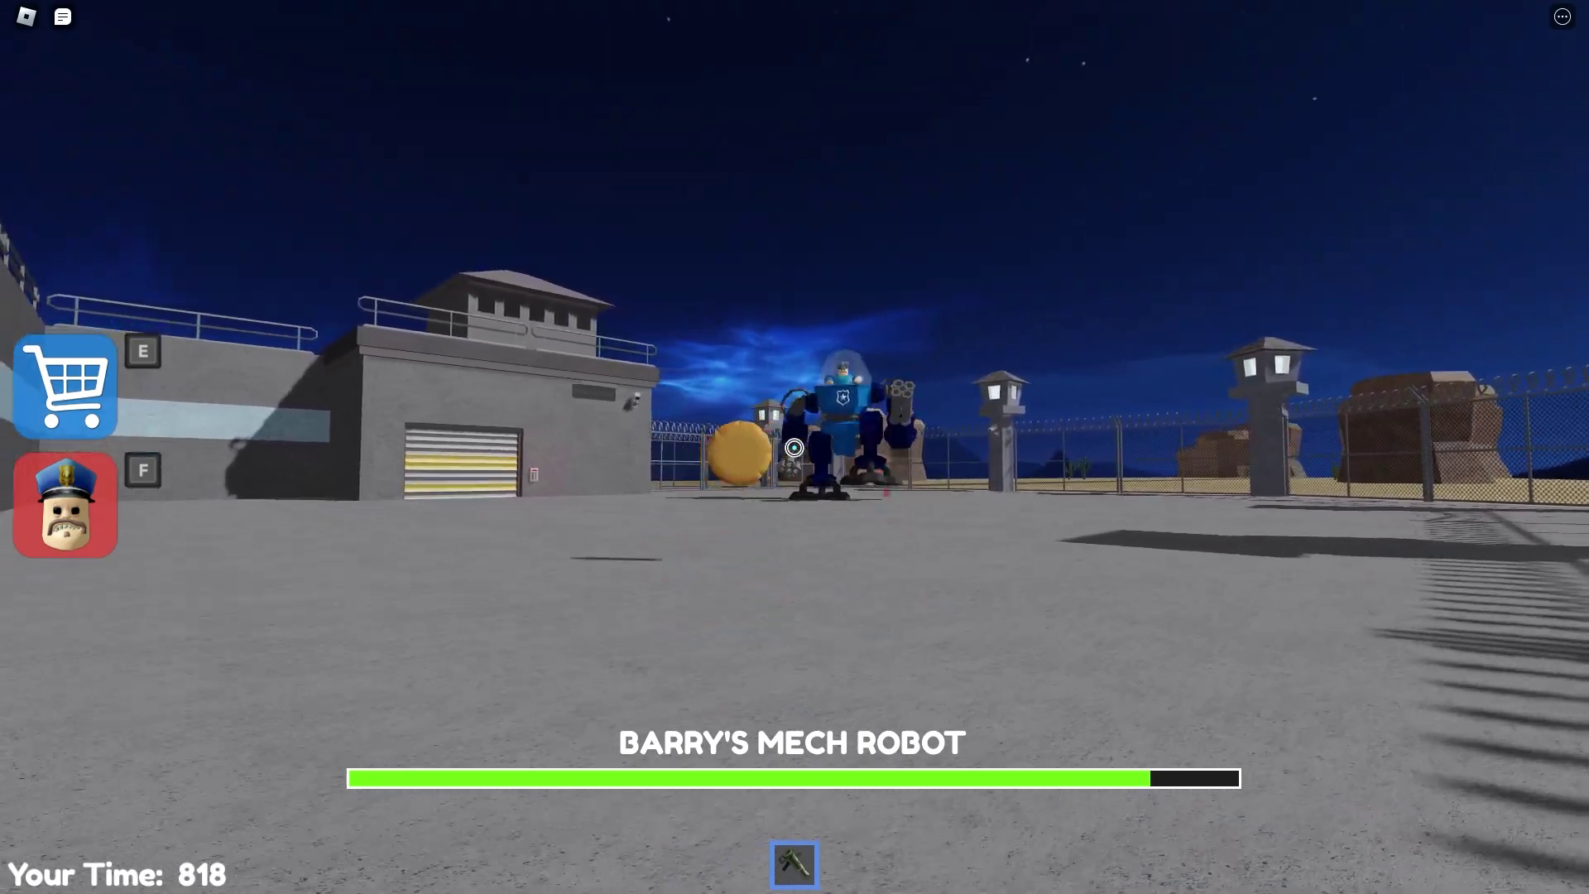
- Throw bananas and pineapple grenades at the mech while circling and dodging its fire
click(795, 448)
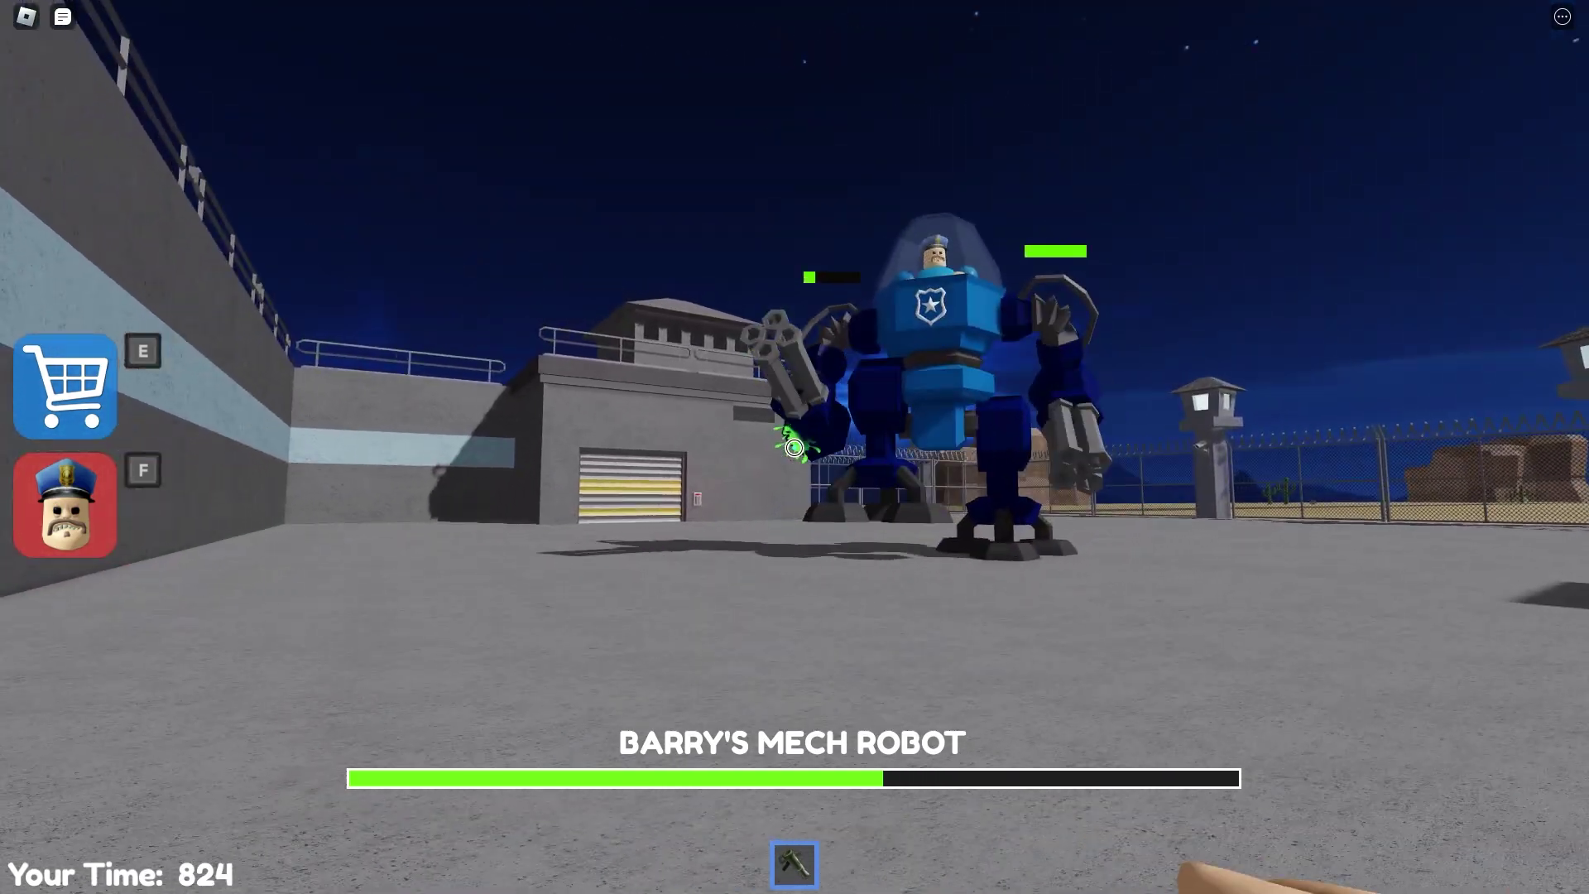
click(796, 447)
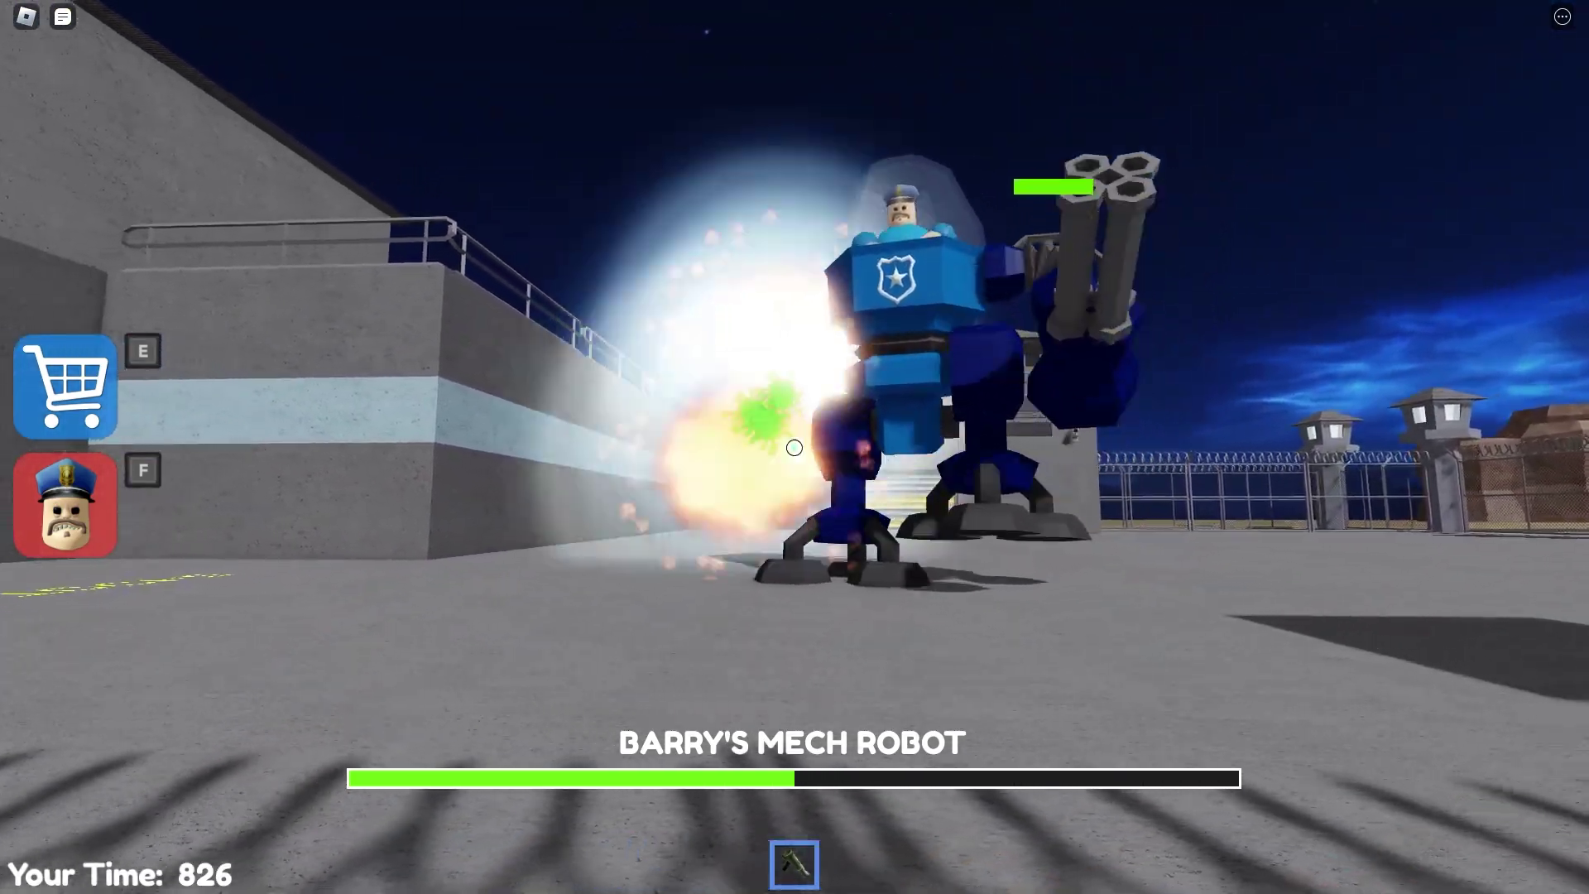
key(w)
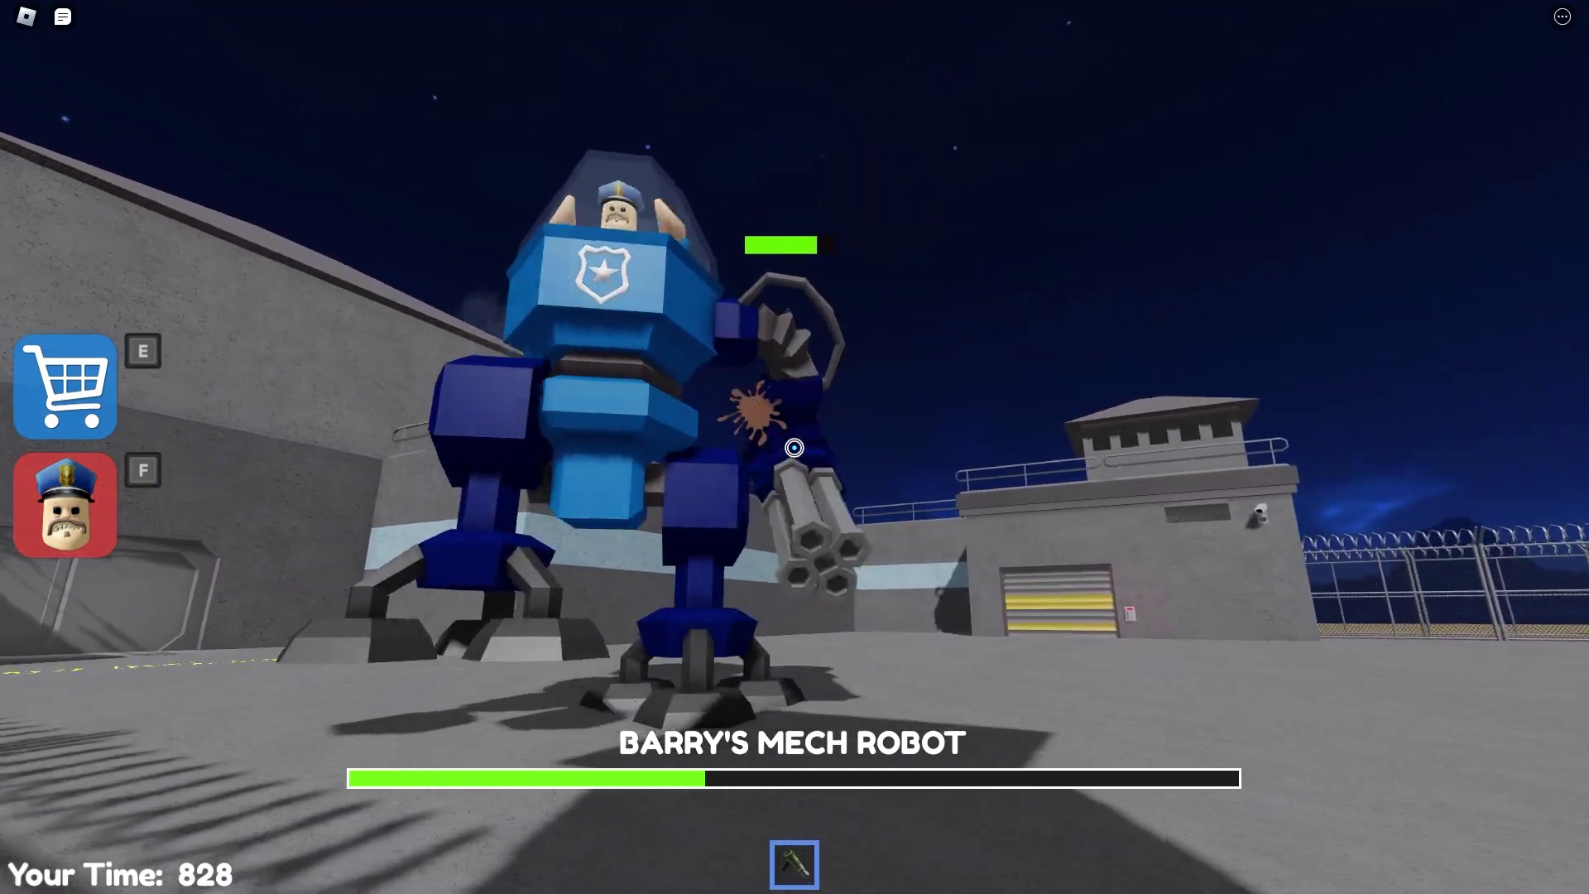
key(s)
click(794, 447)
click(795, 447)
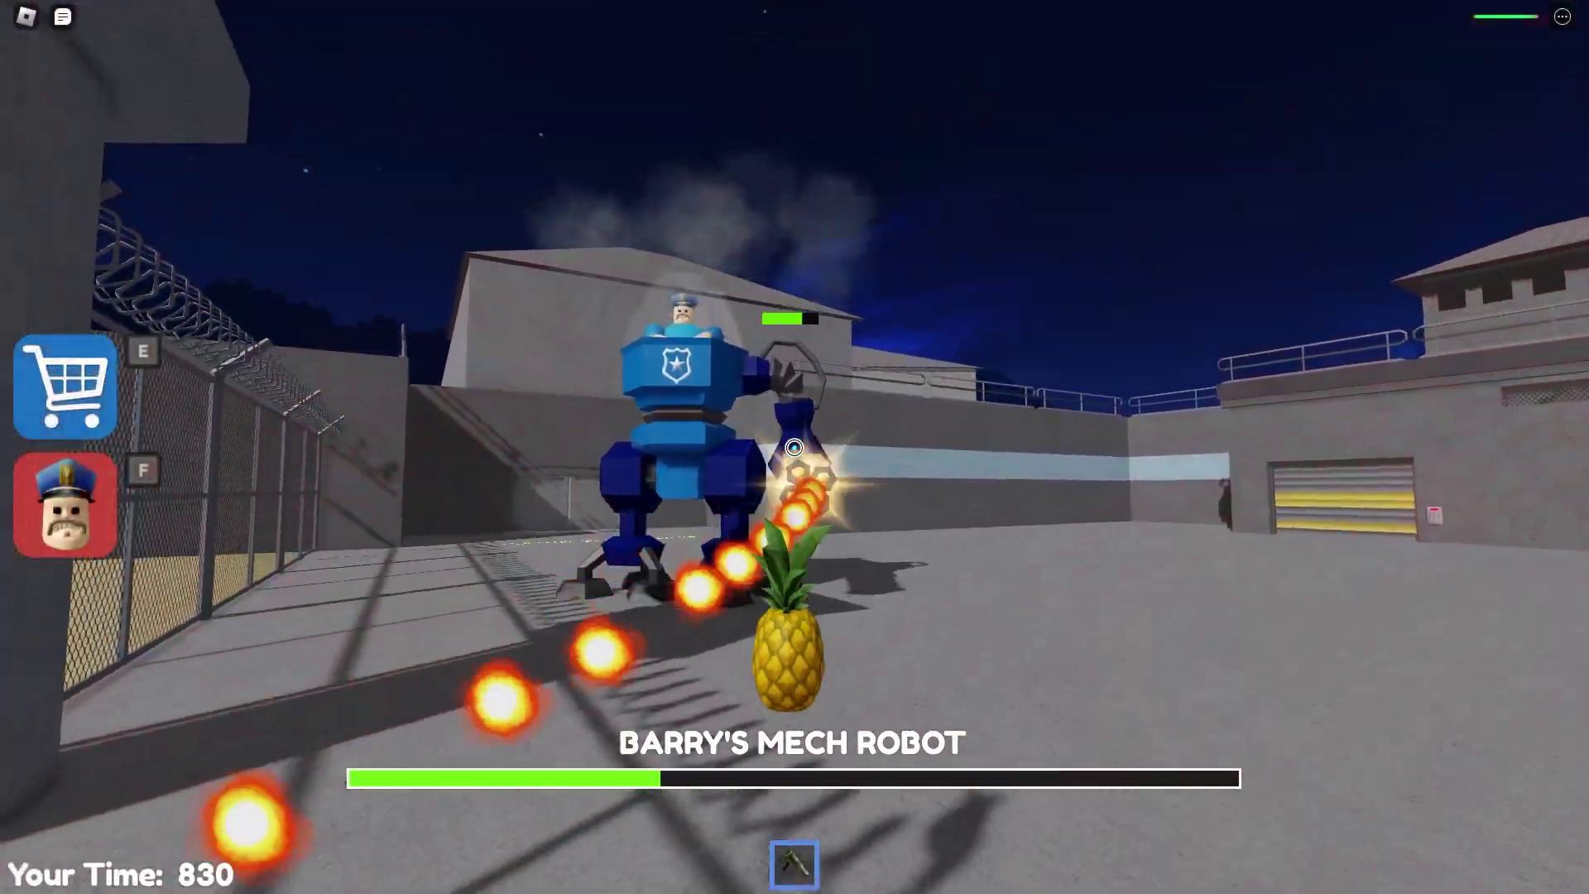
key(a)
key(a)
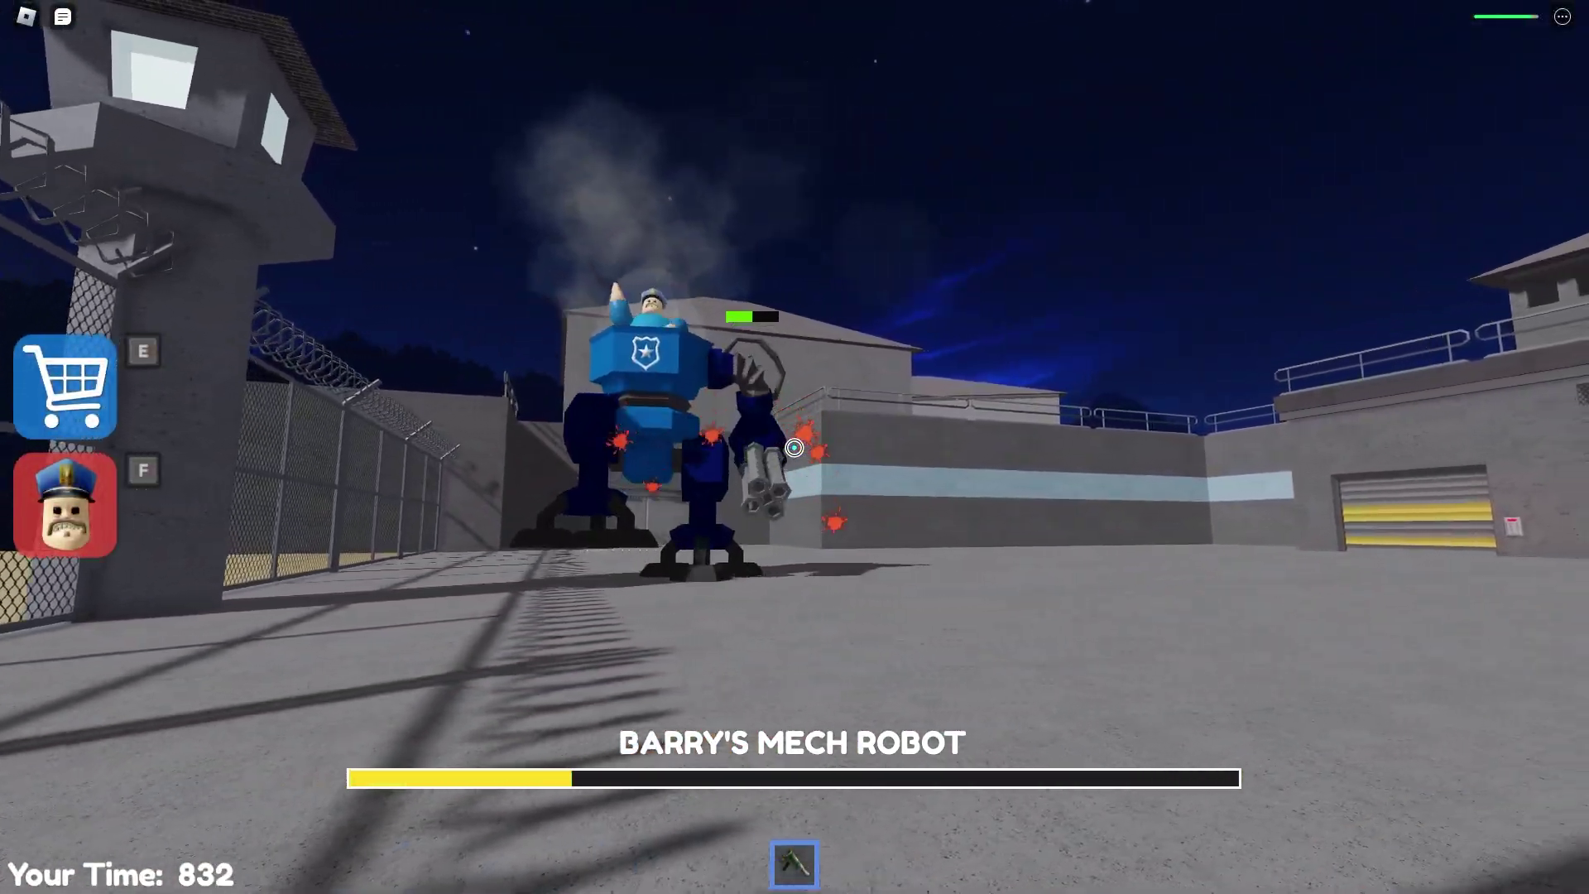
click(795, 447)
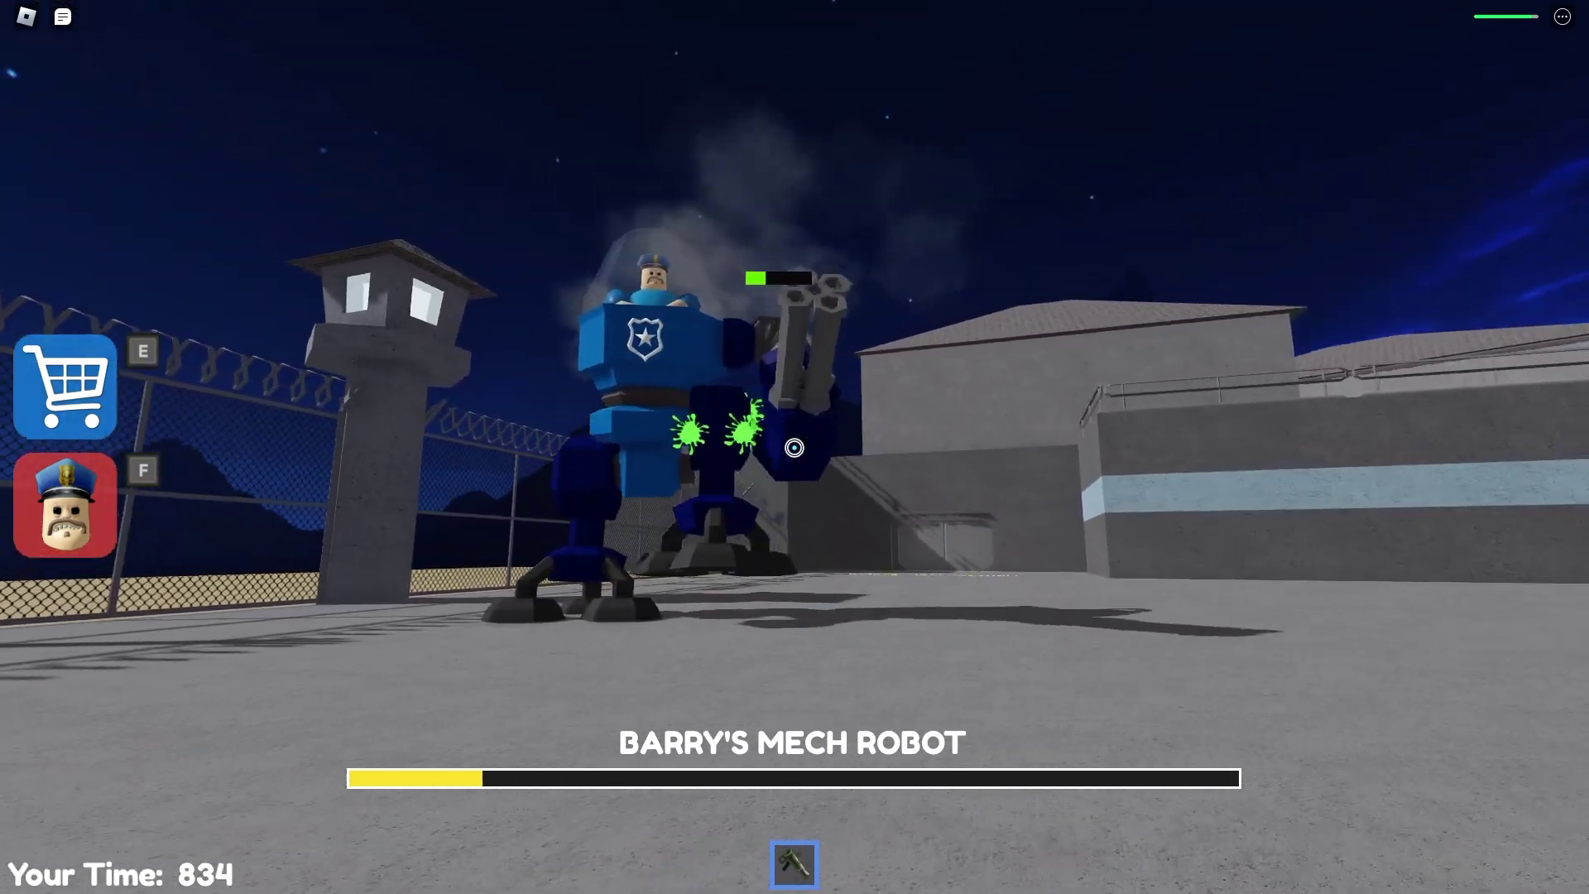
click(794, 449)
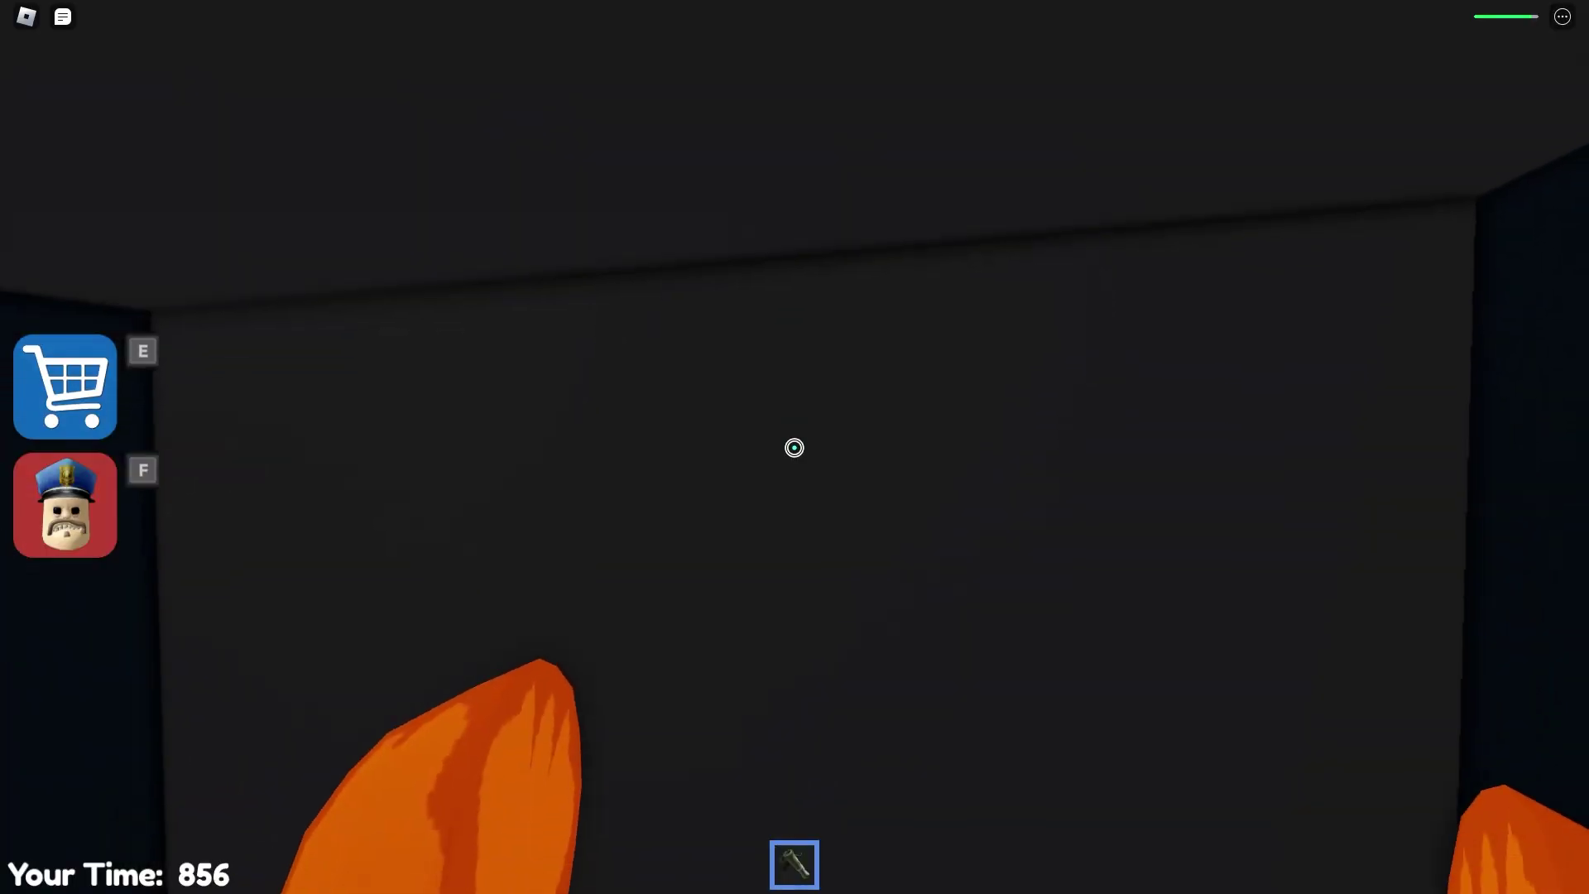
- Get into the van and drive it through the prison gate onto the desert road
key(e)
key(w)
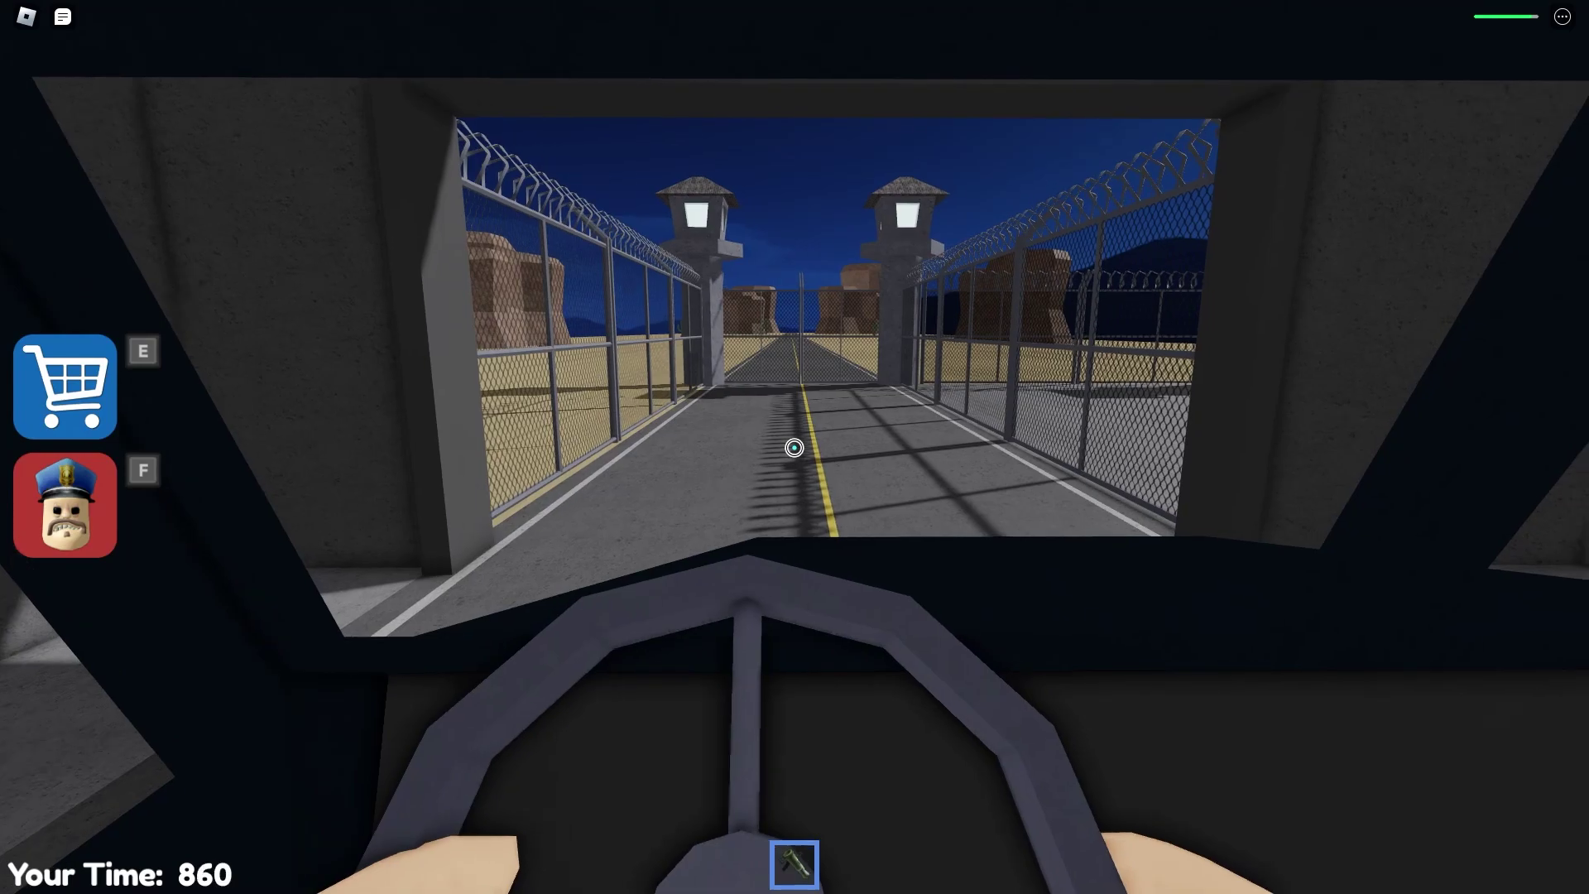
key(w)
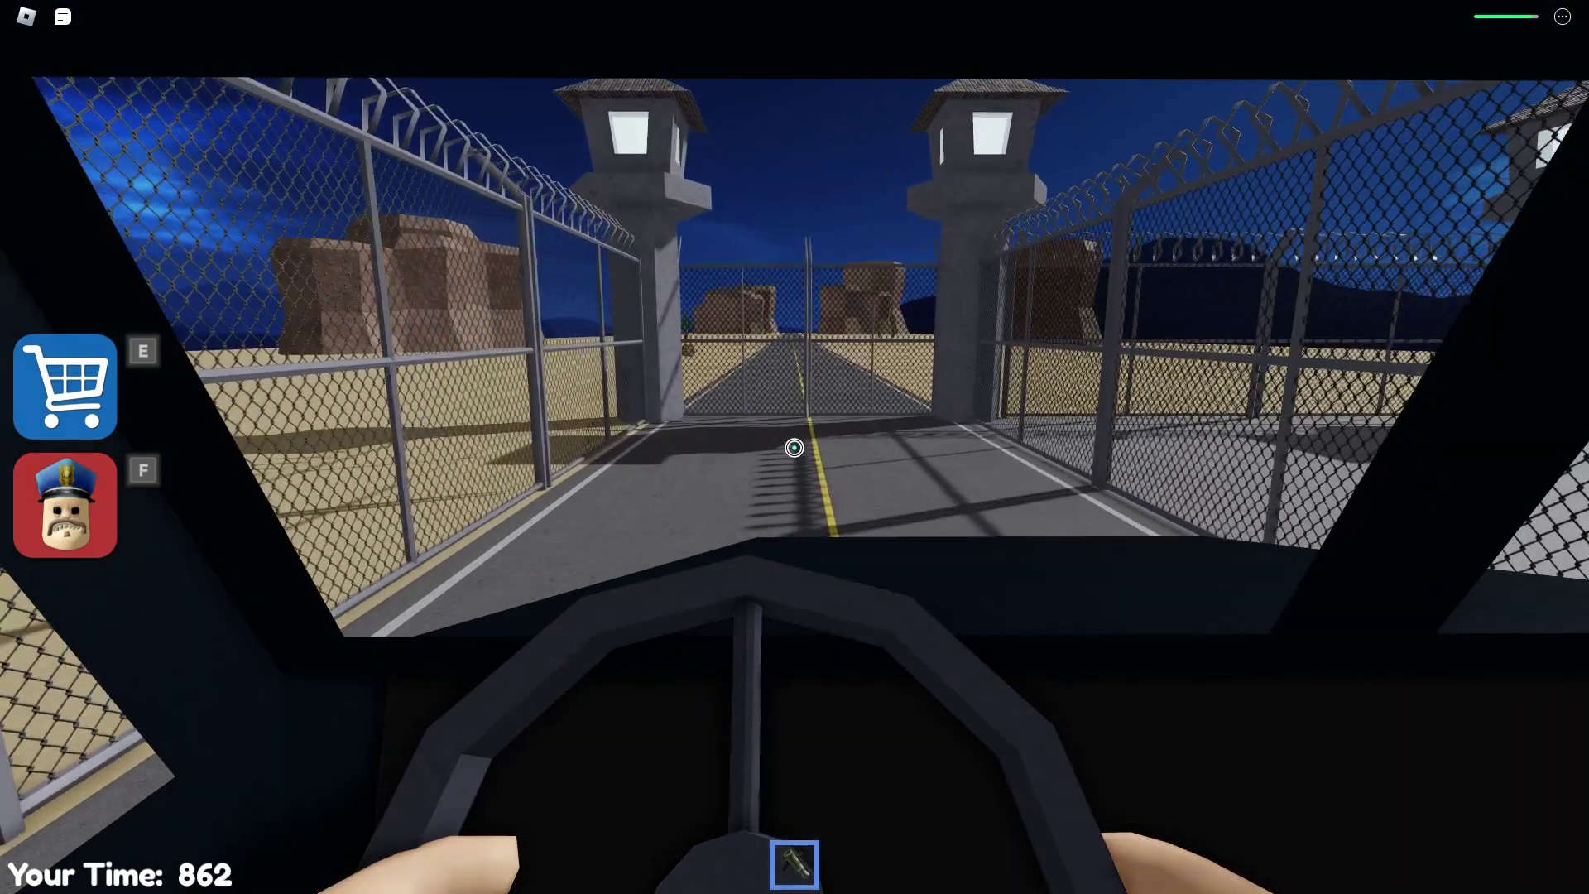
key(w)
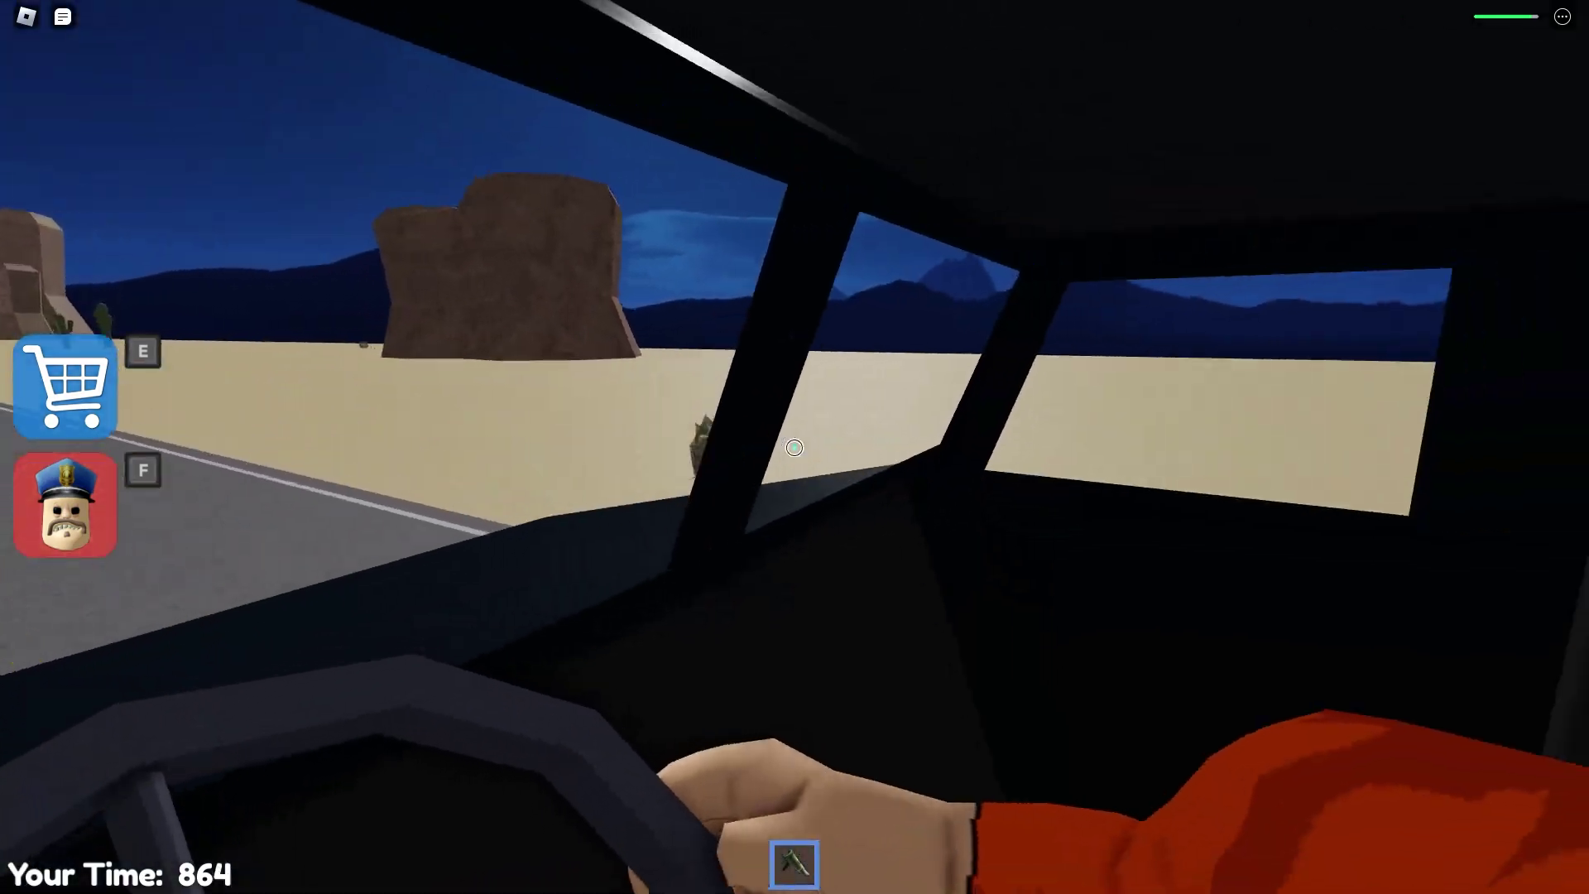
key(w)
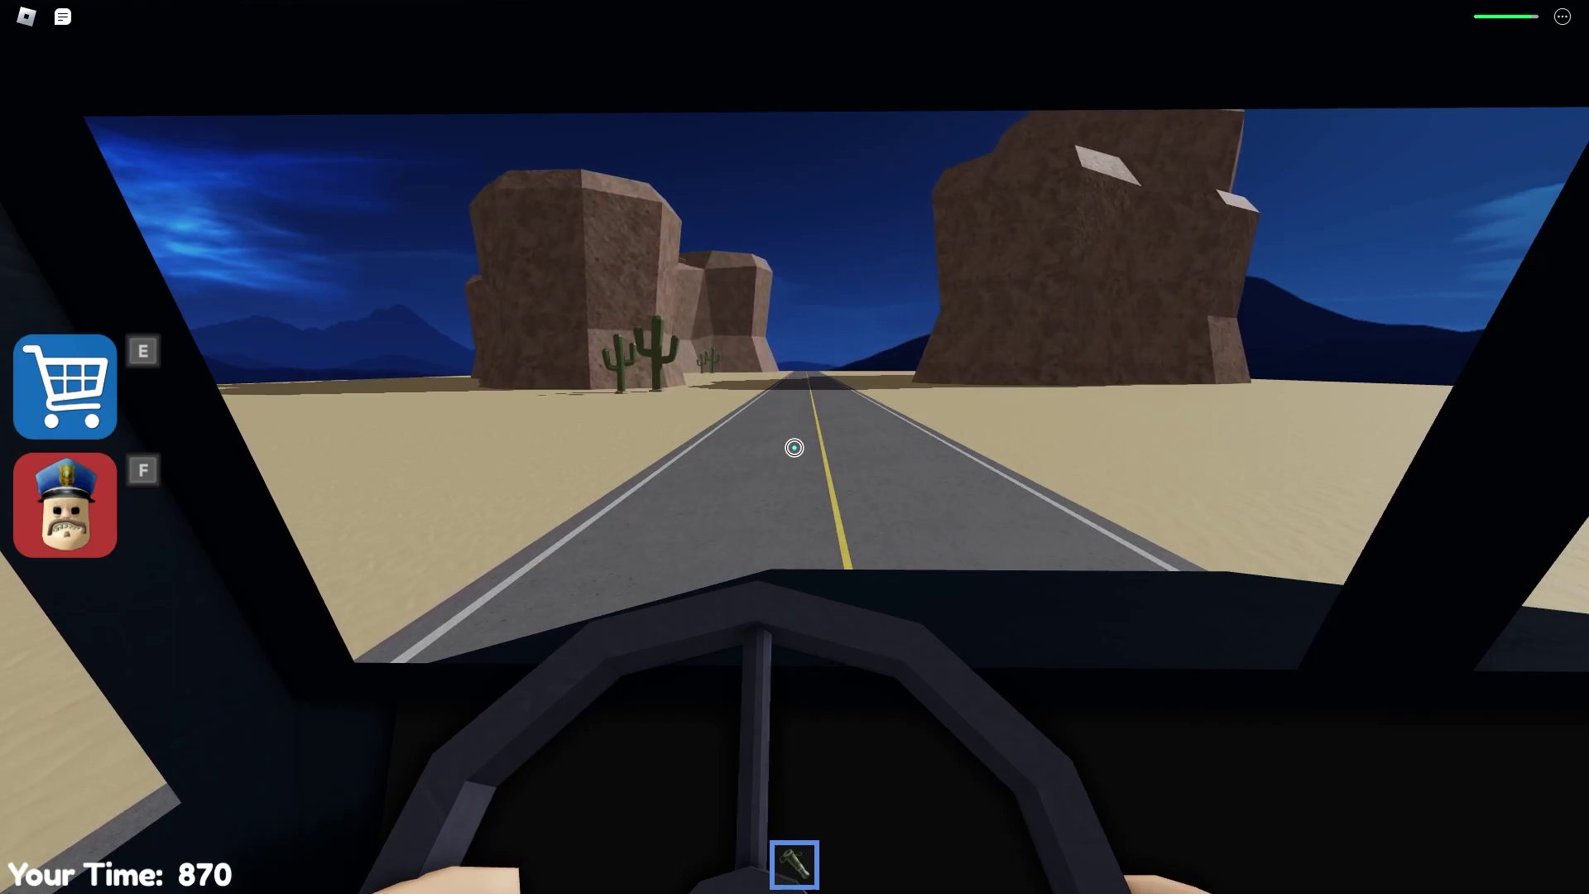
- Keep driving down the desert highway, then step out beside the van
key(w)
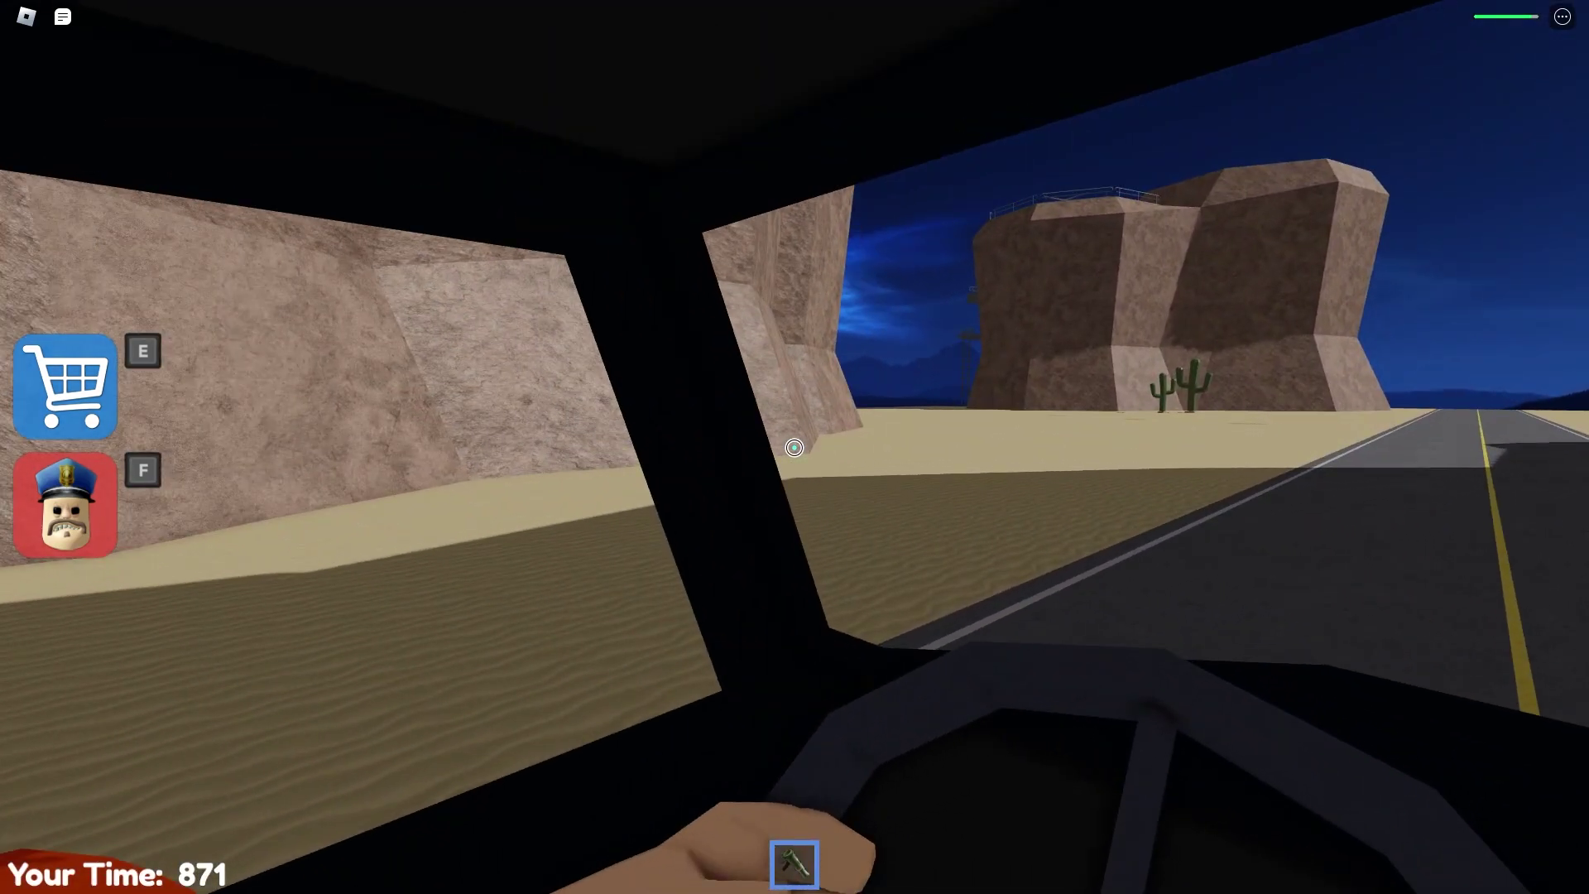
key(w)
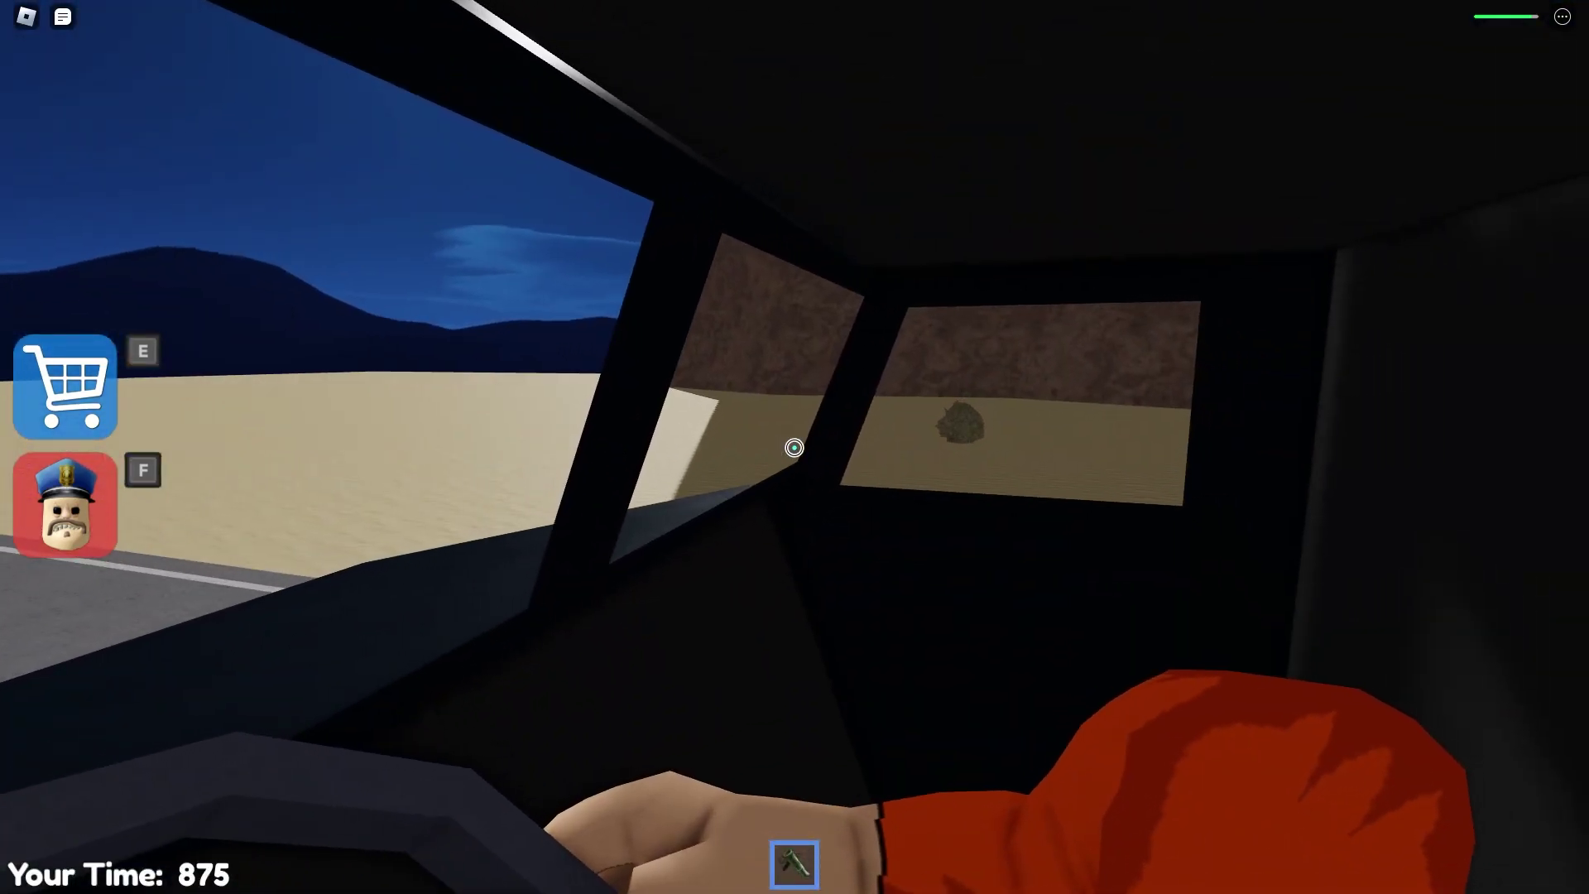
key(space)
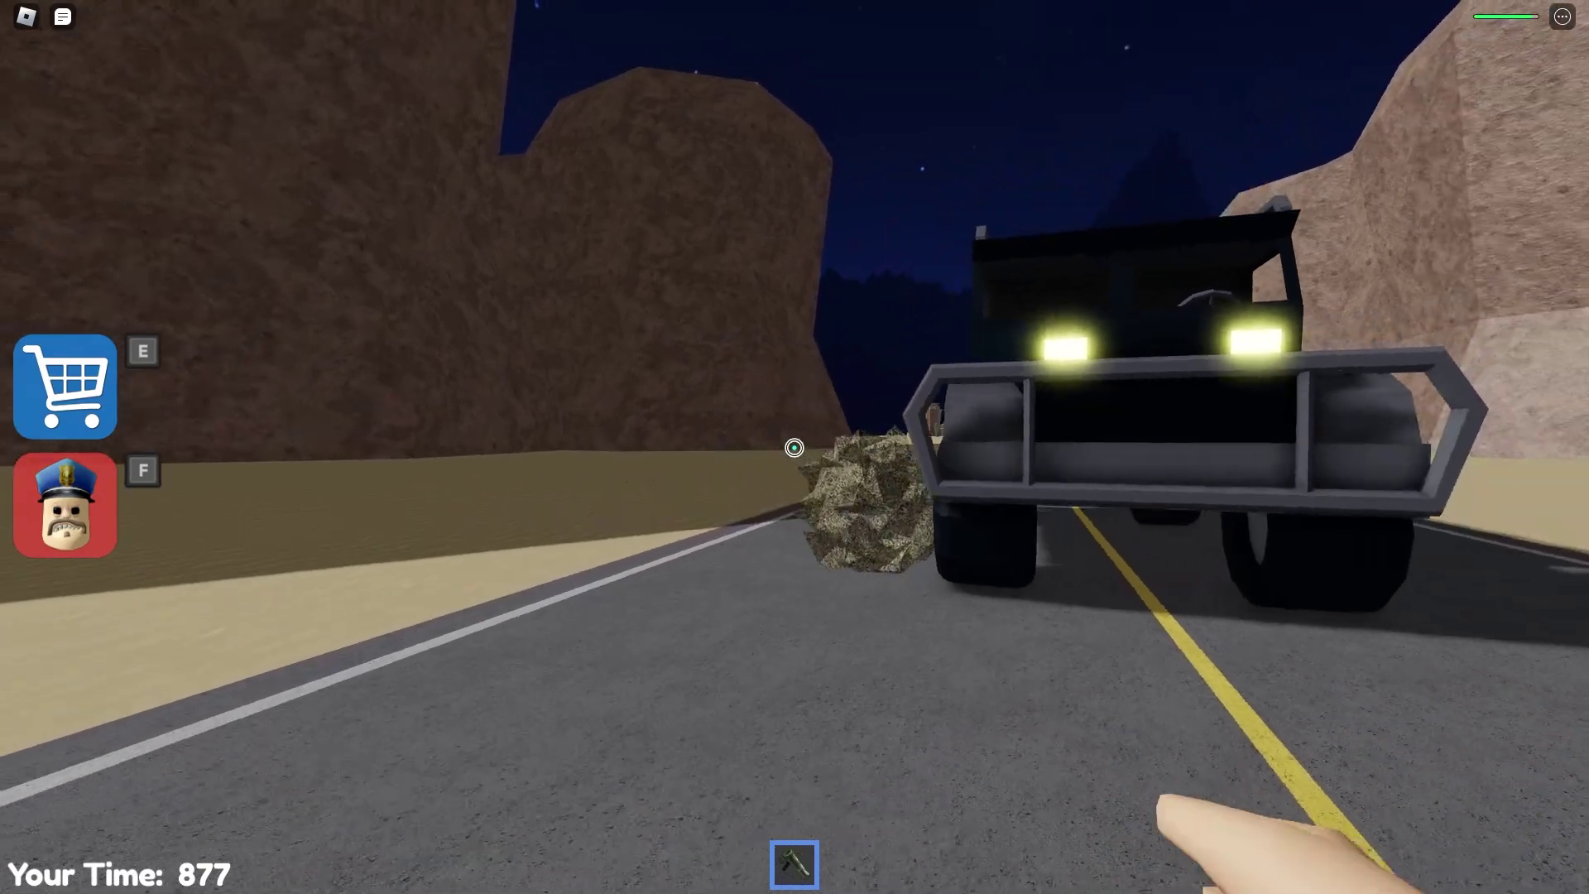
- Walk around the desert rock and cacti to the rock wall beside the ladder tower
key(w)
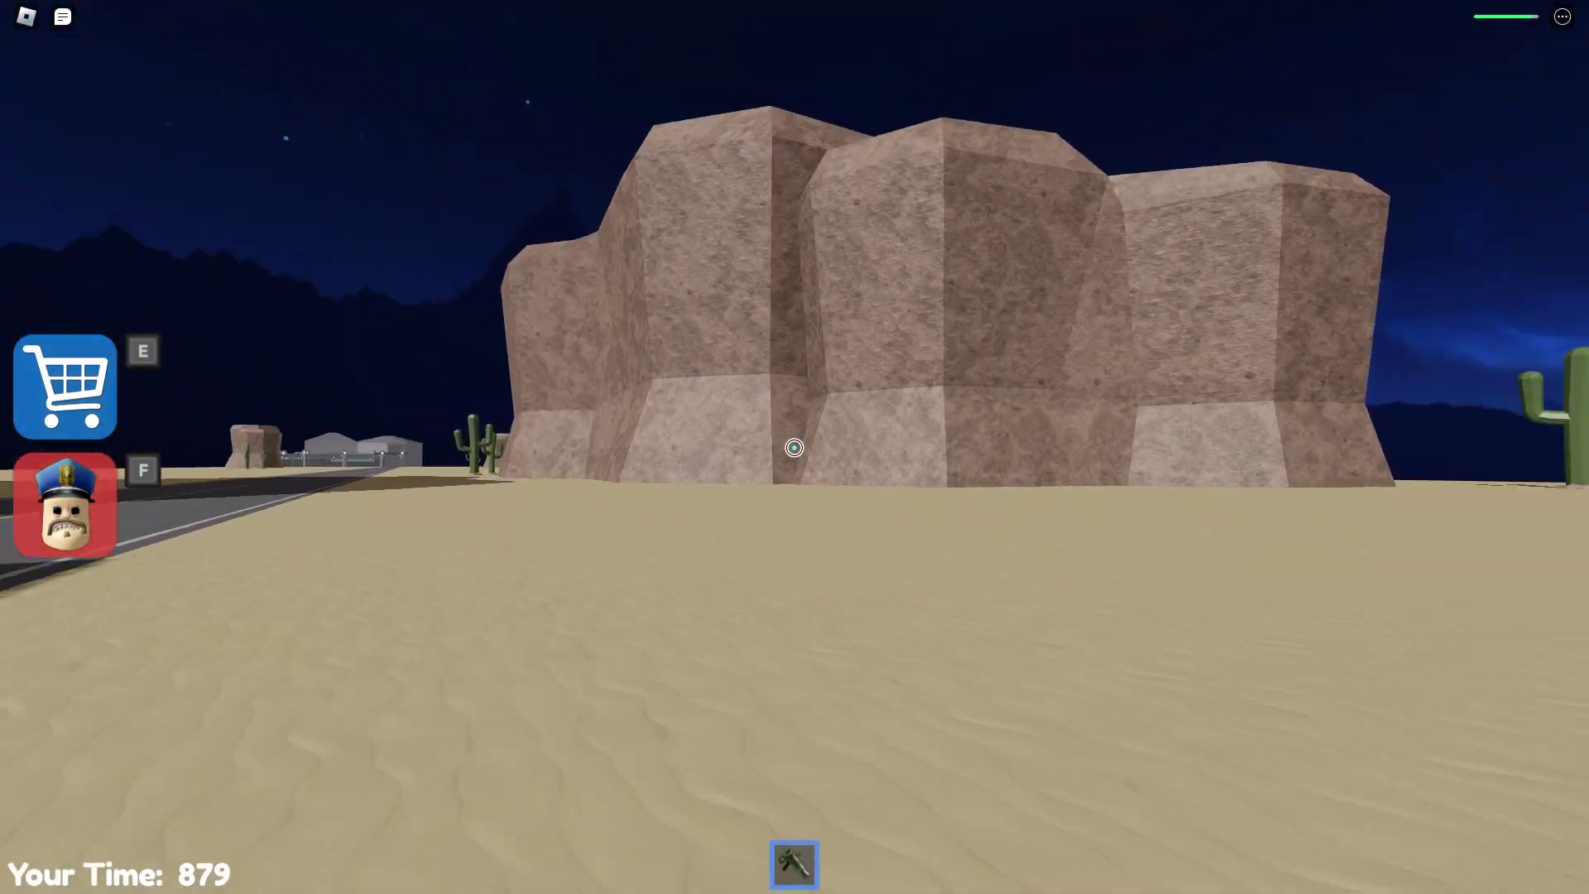
key(w)
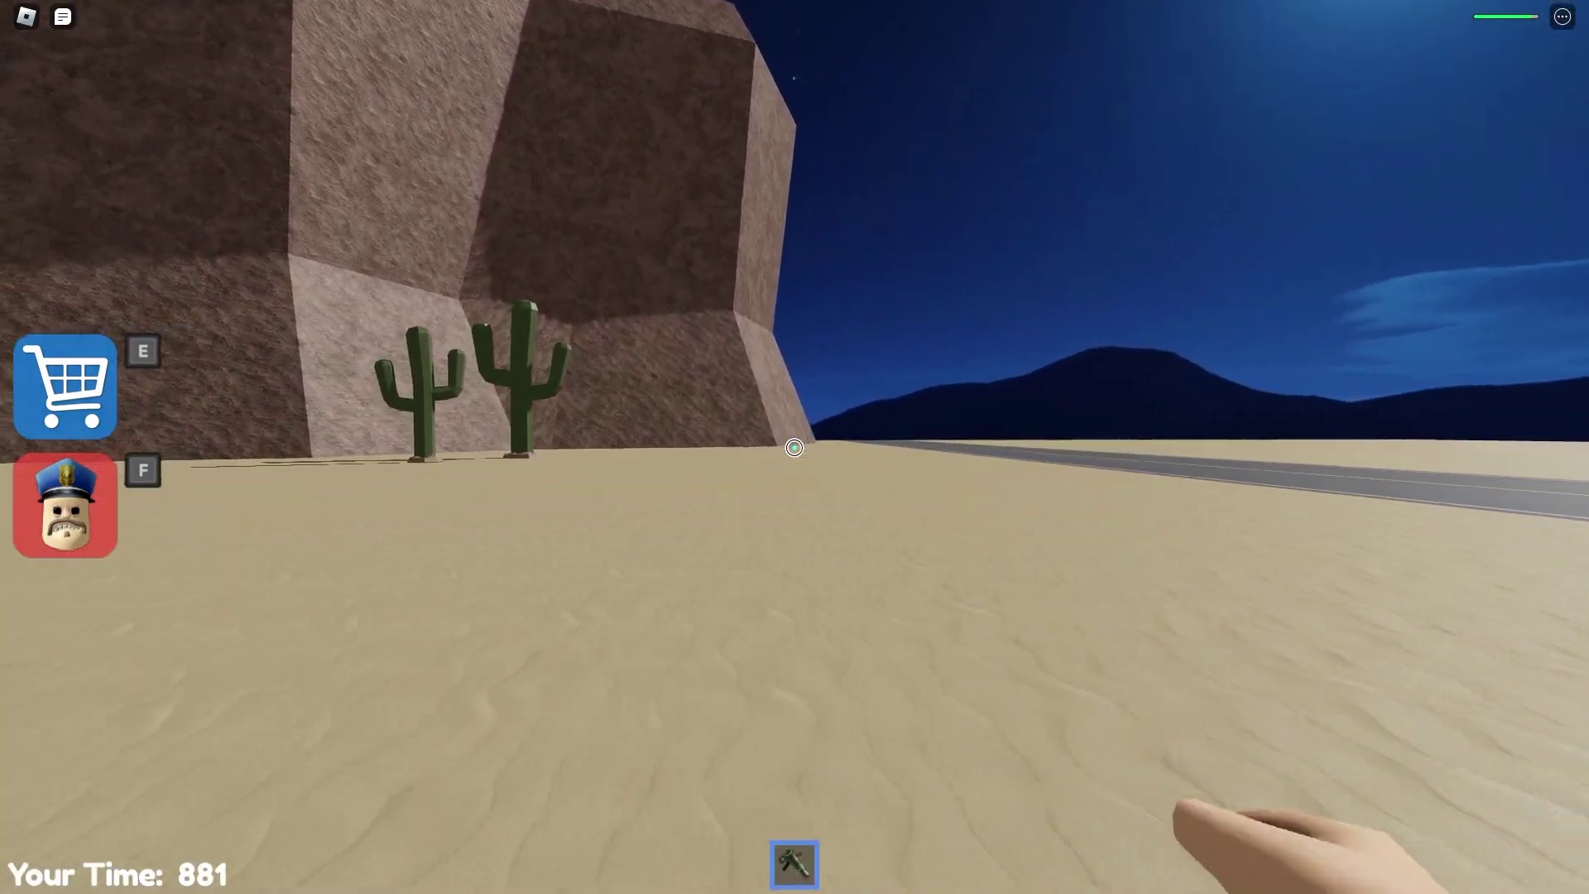
key(w)
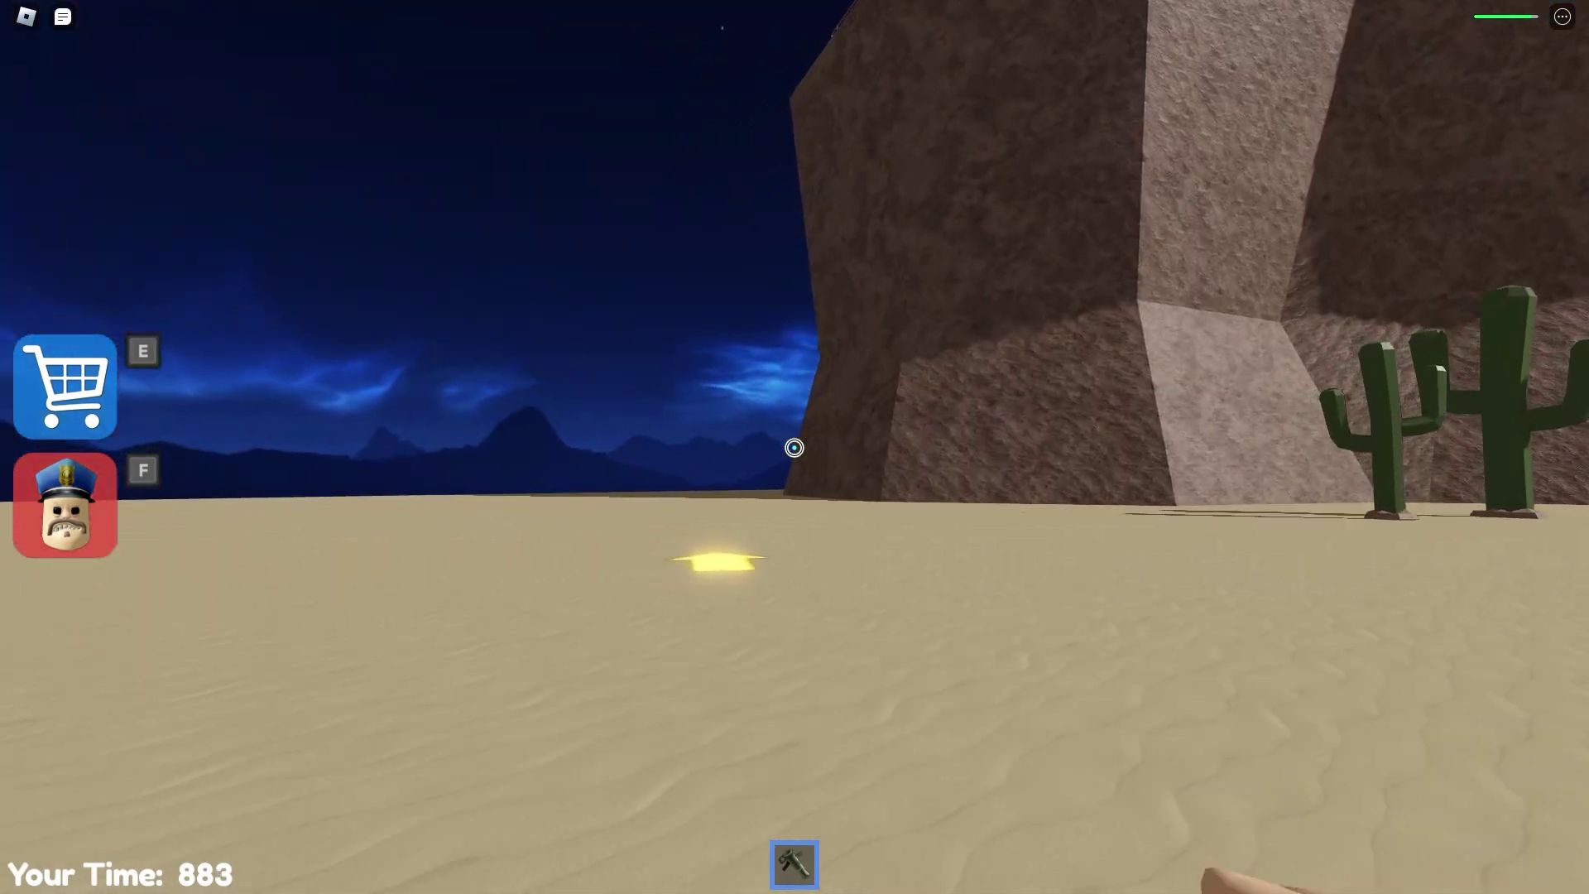
key(w)
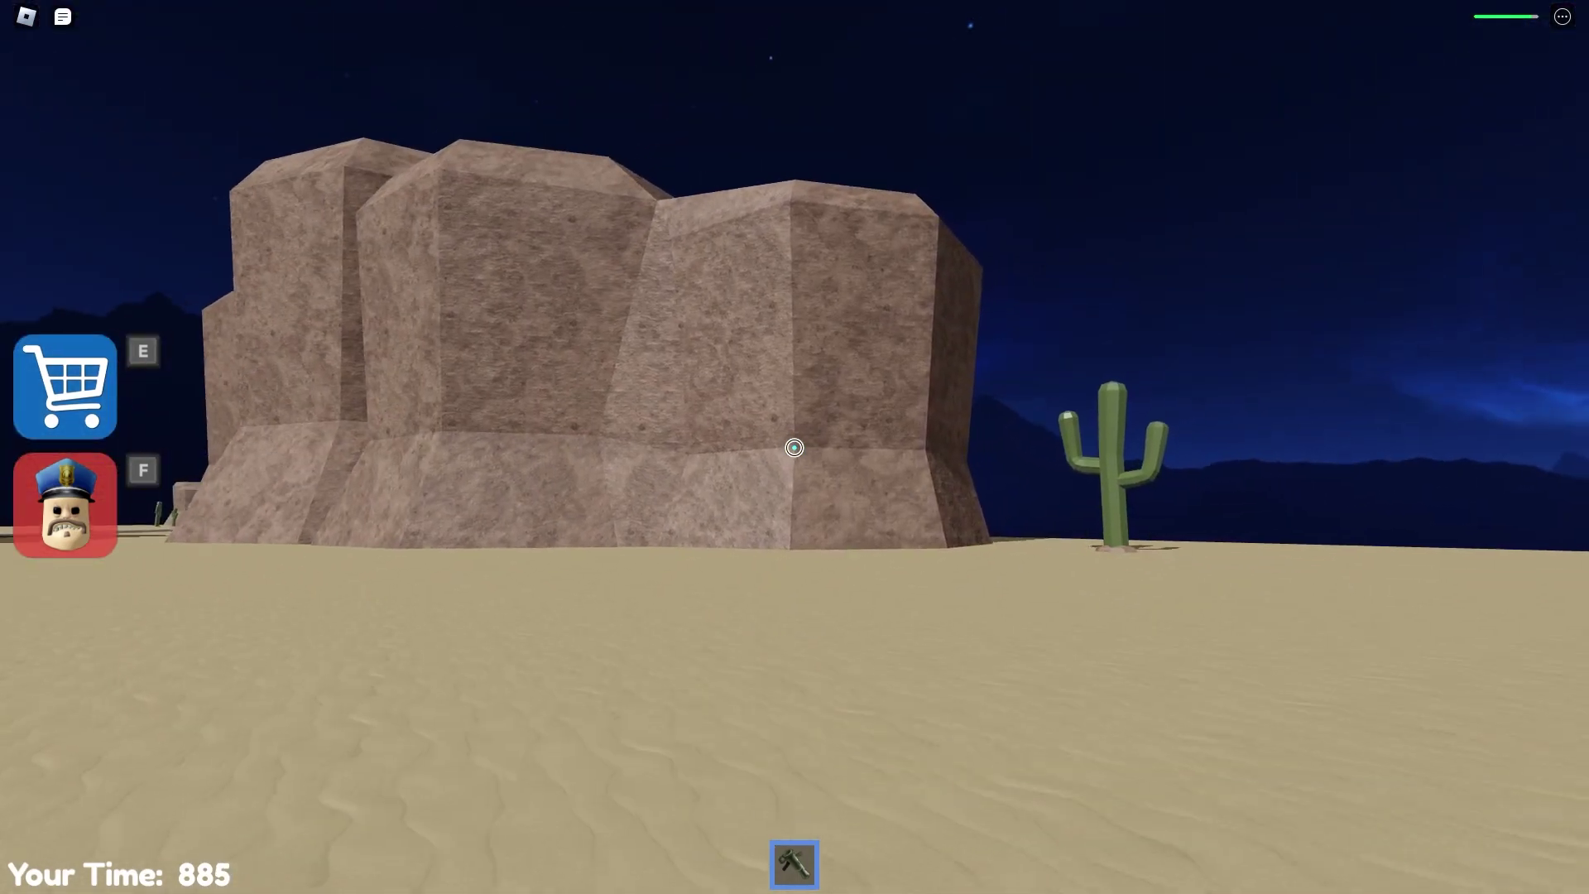
key(w)
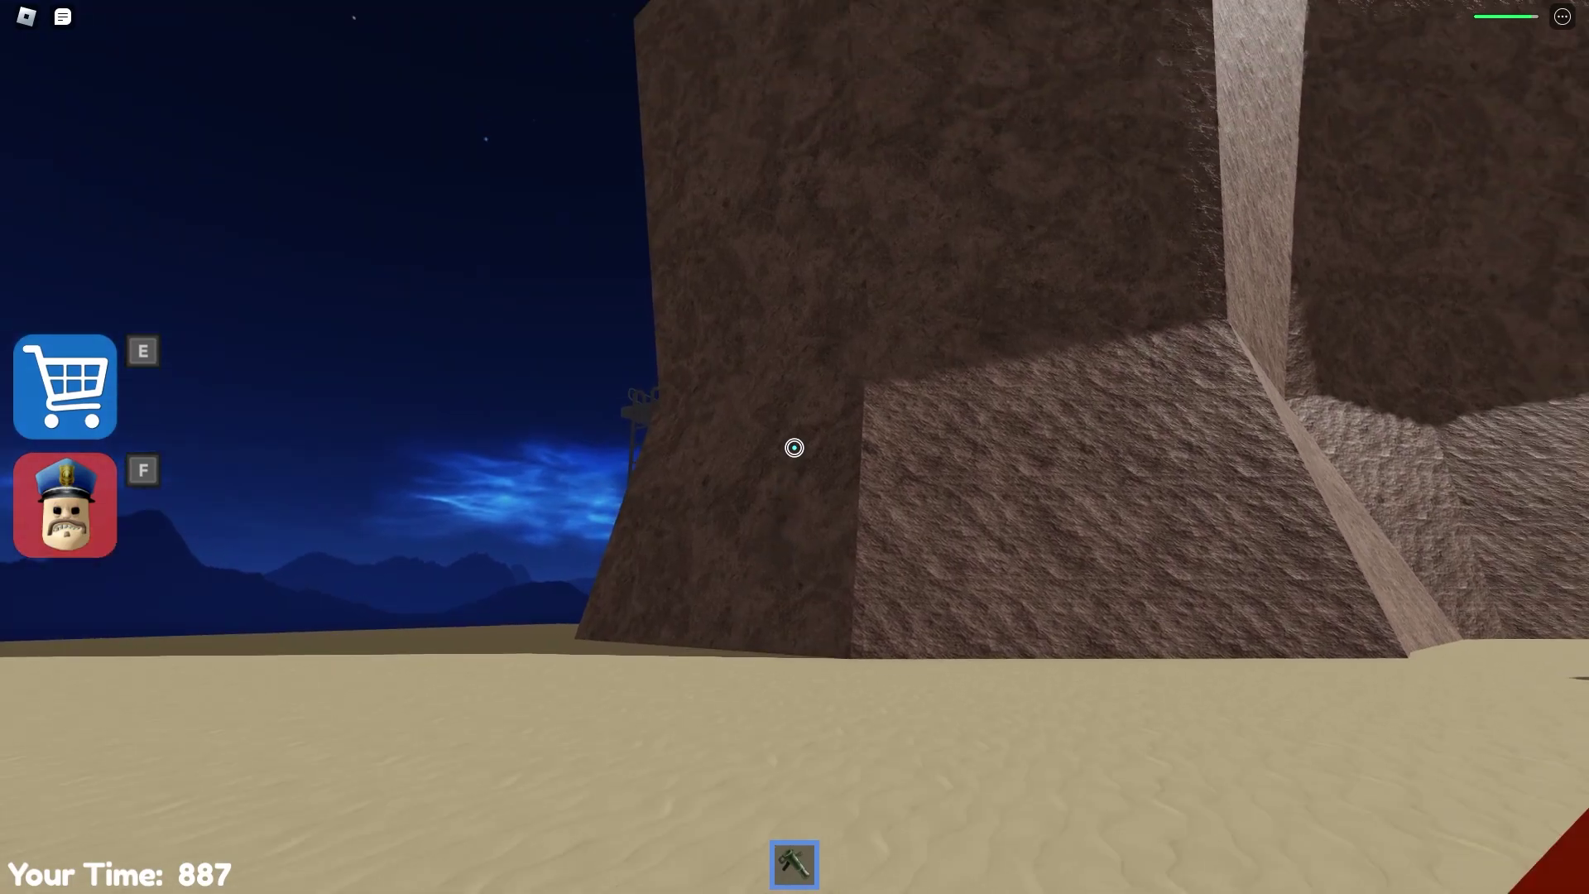
key(w)
key(w)
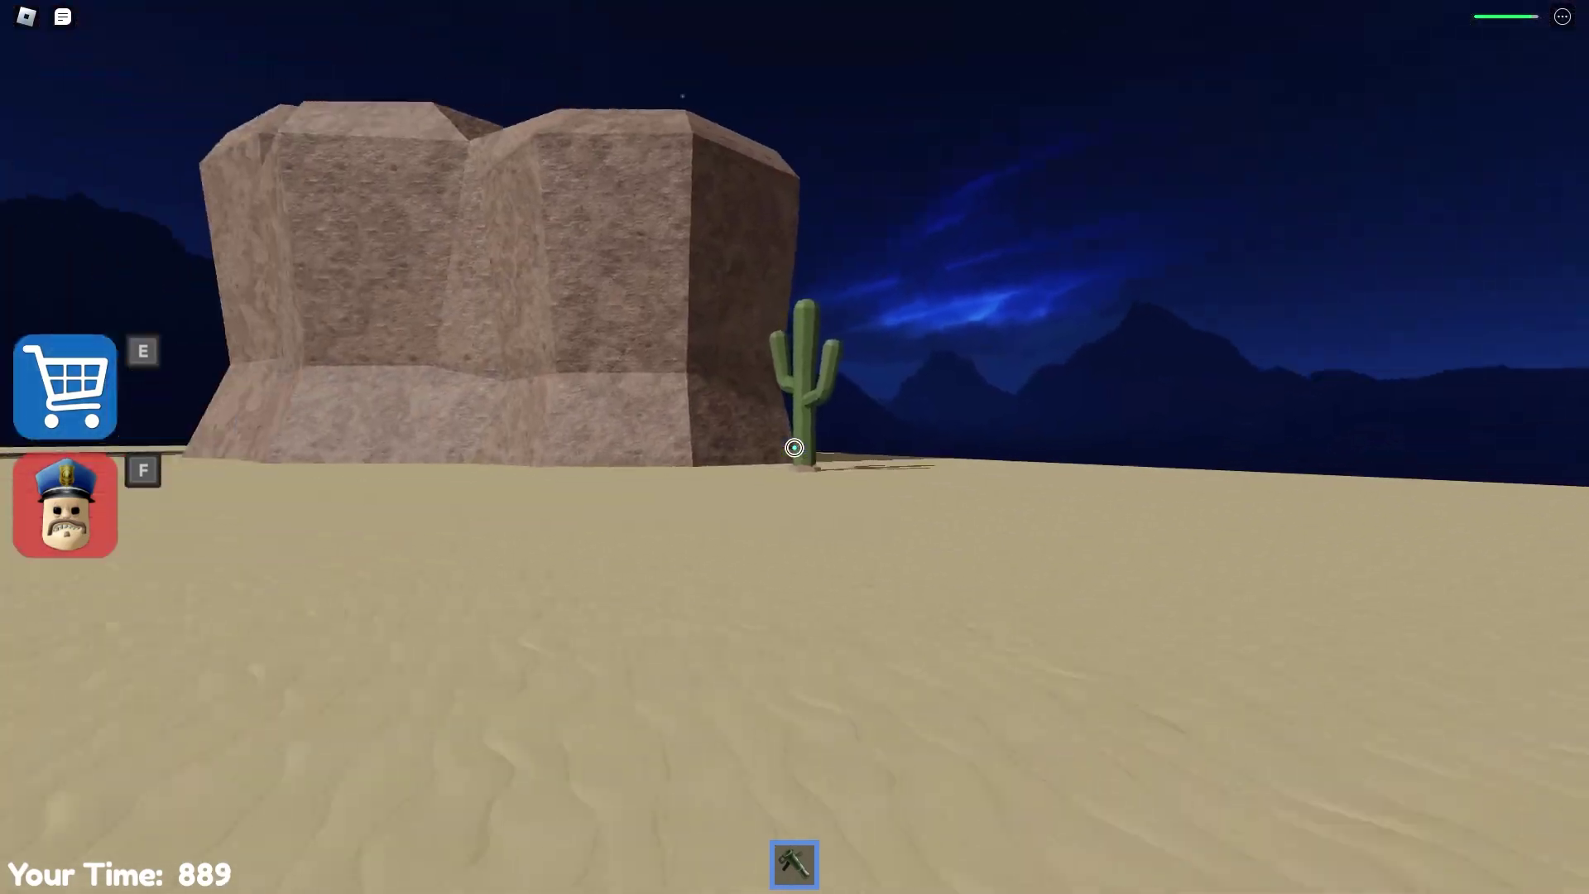
key(w)
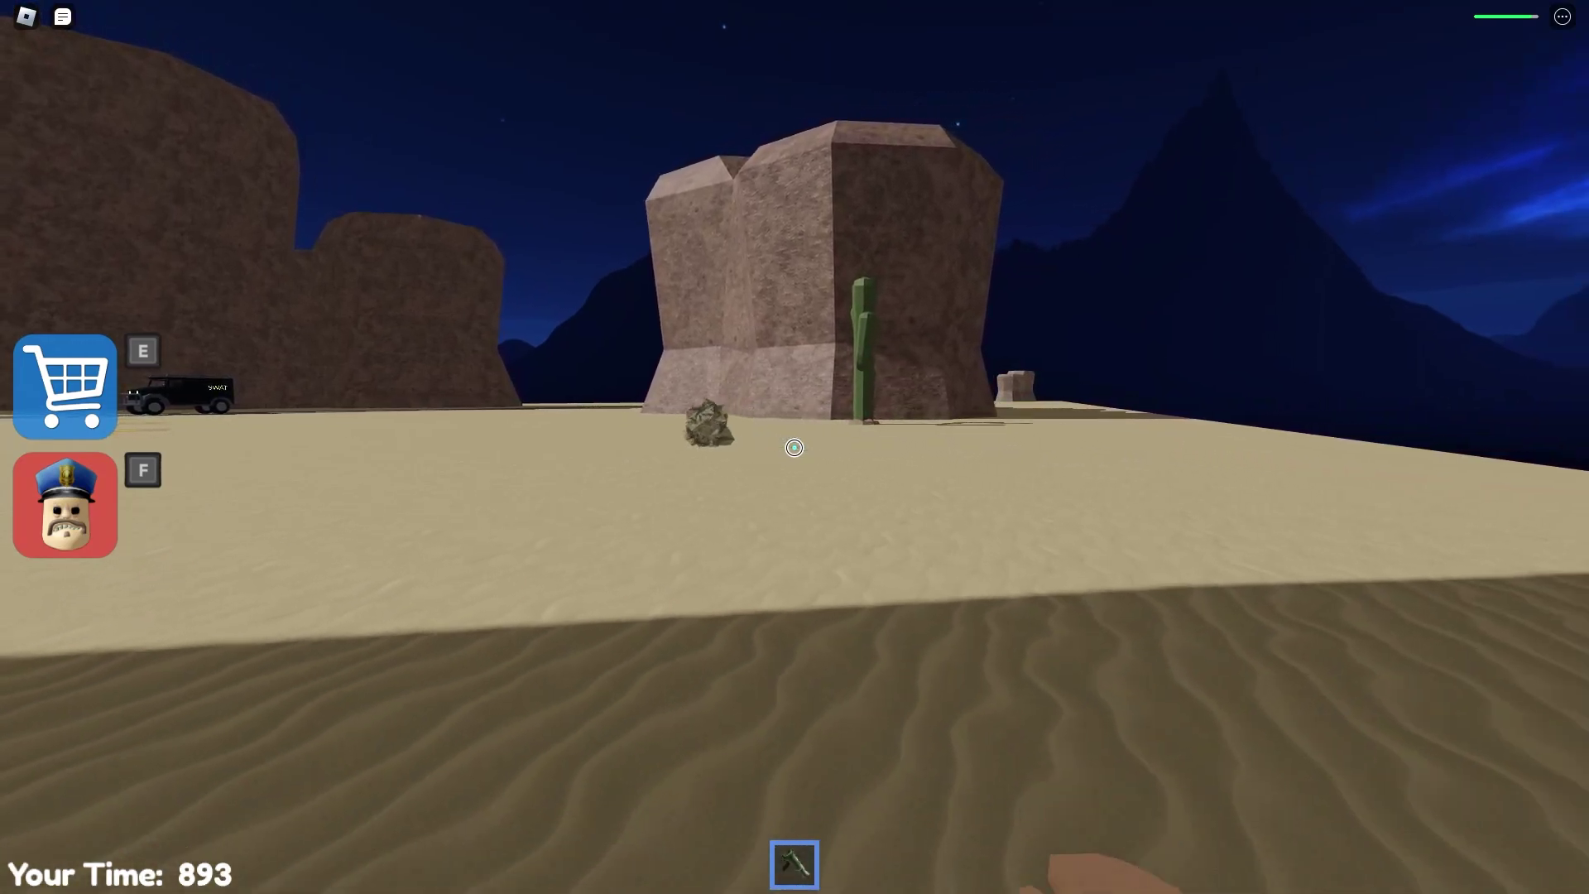
key(w)
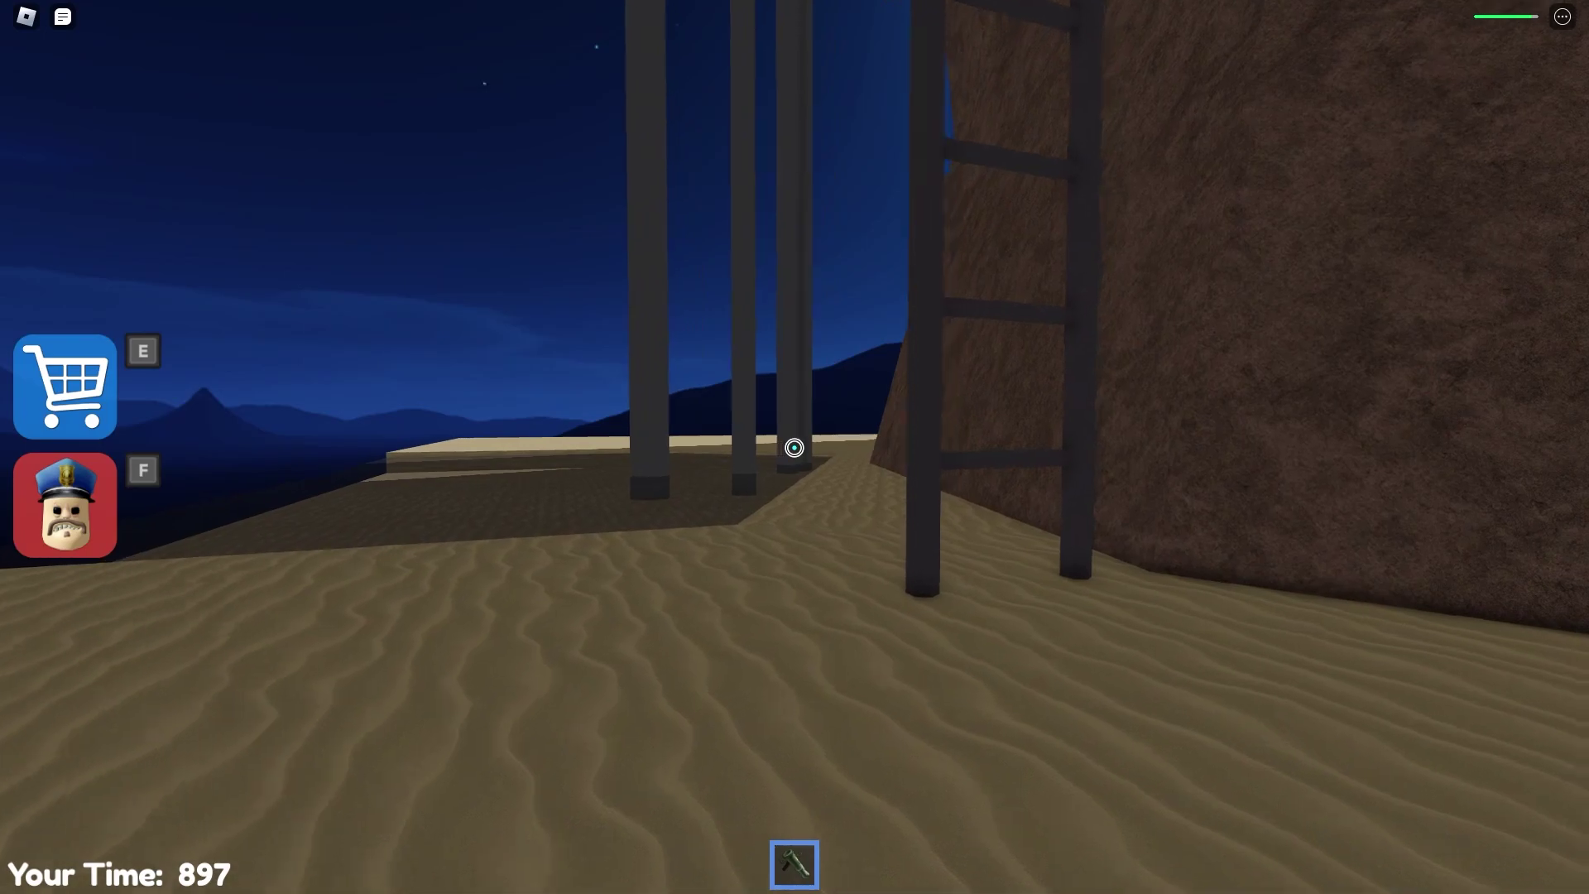
- Cross the metal platforms under the wooden structure onto the sand path past the pillars
key(w)
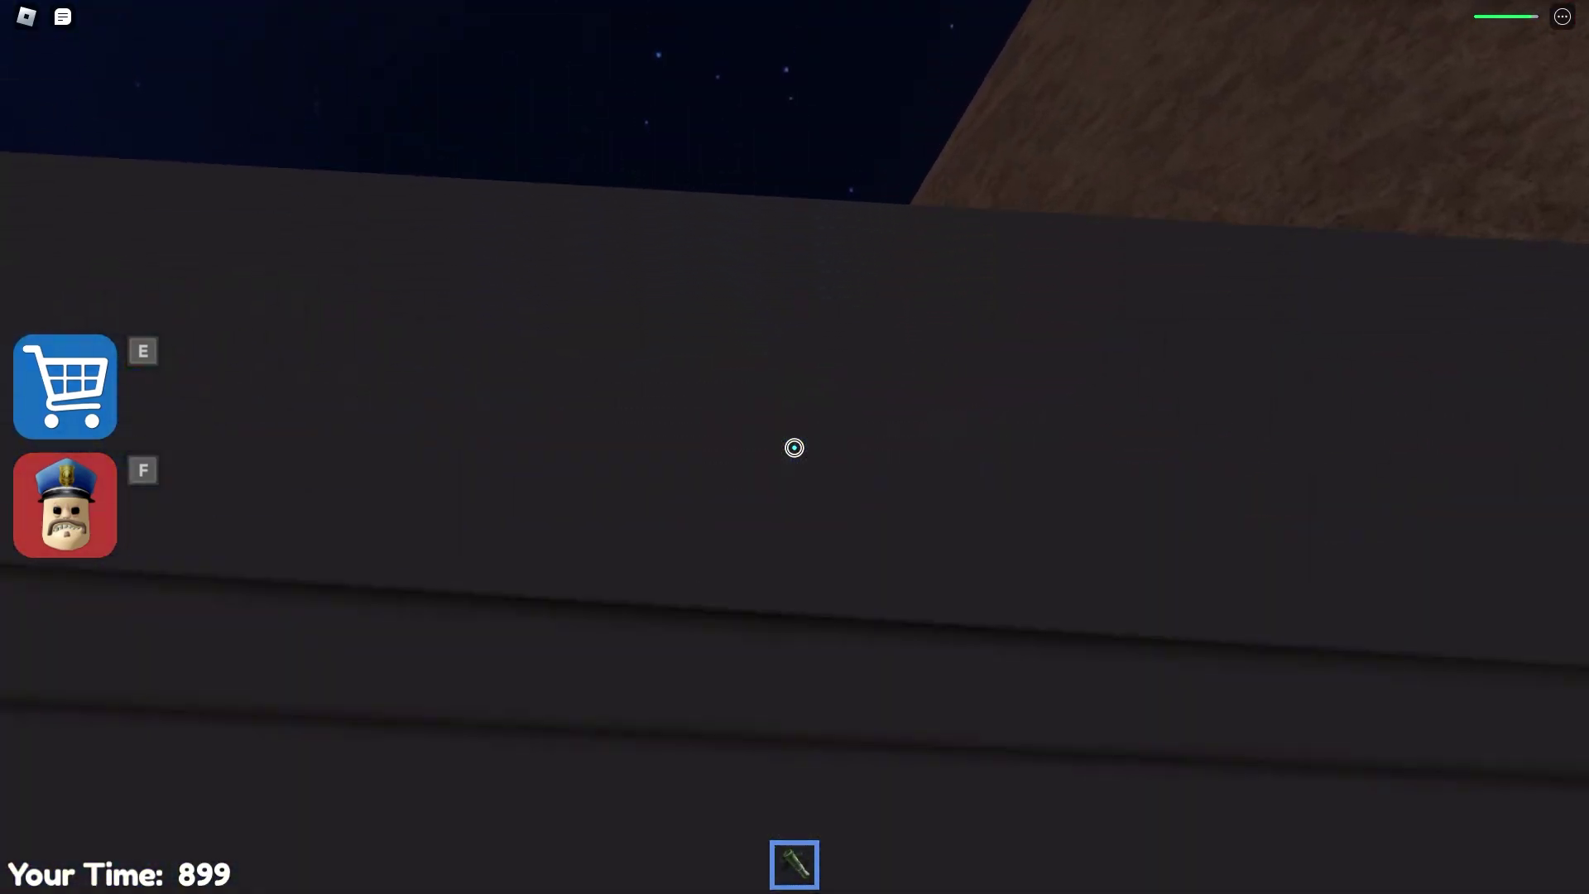
key(w)
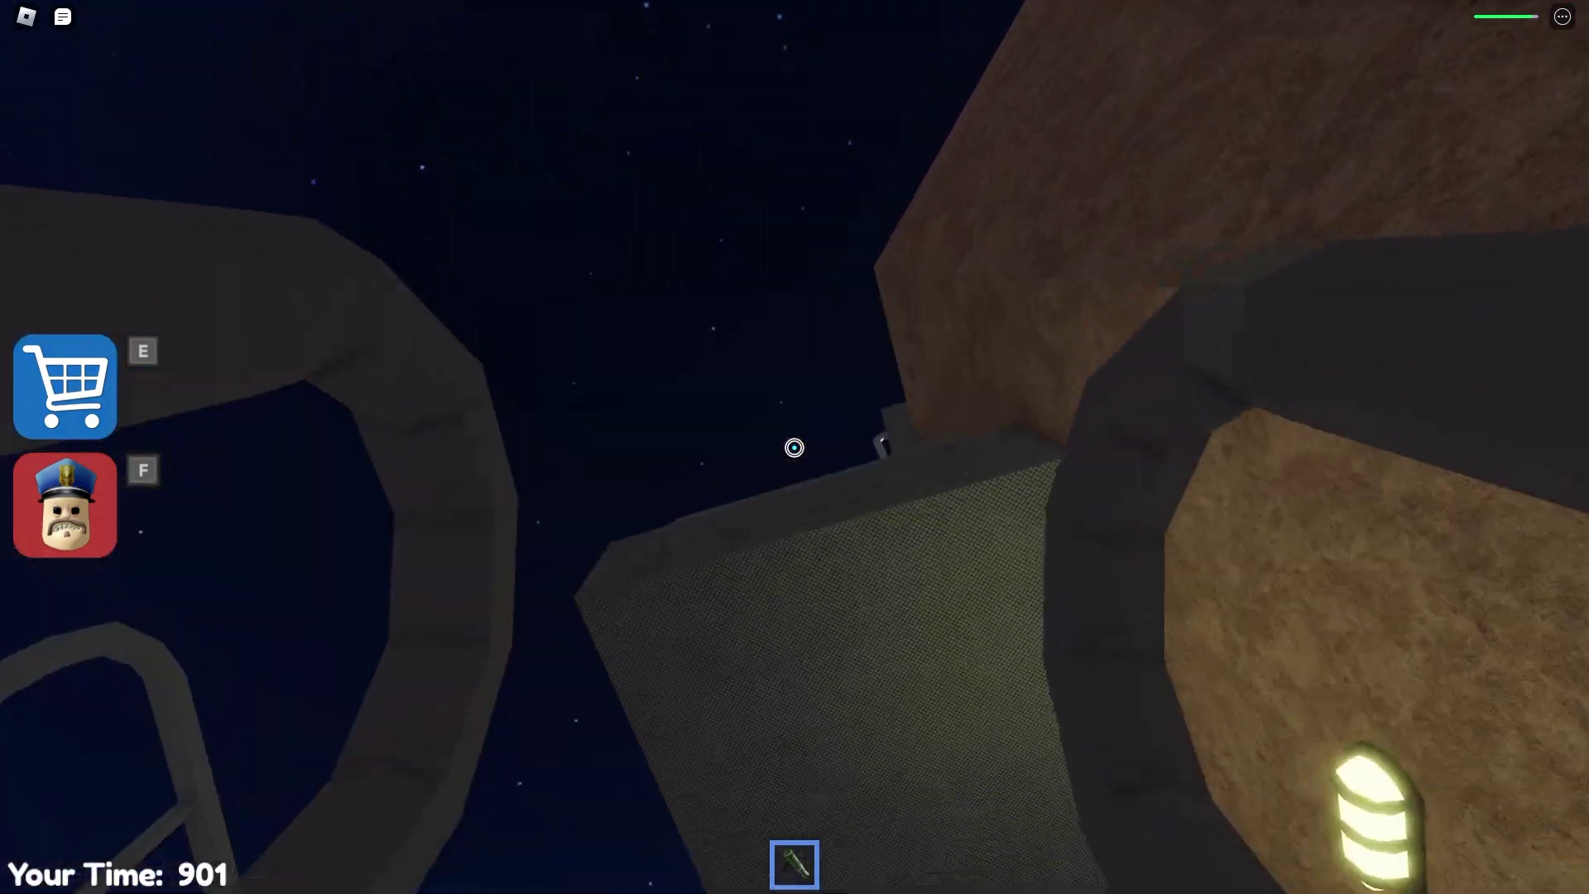
key(w)
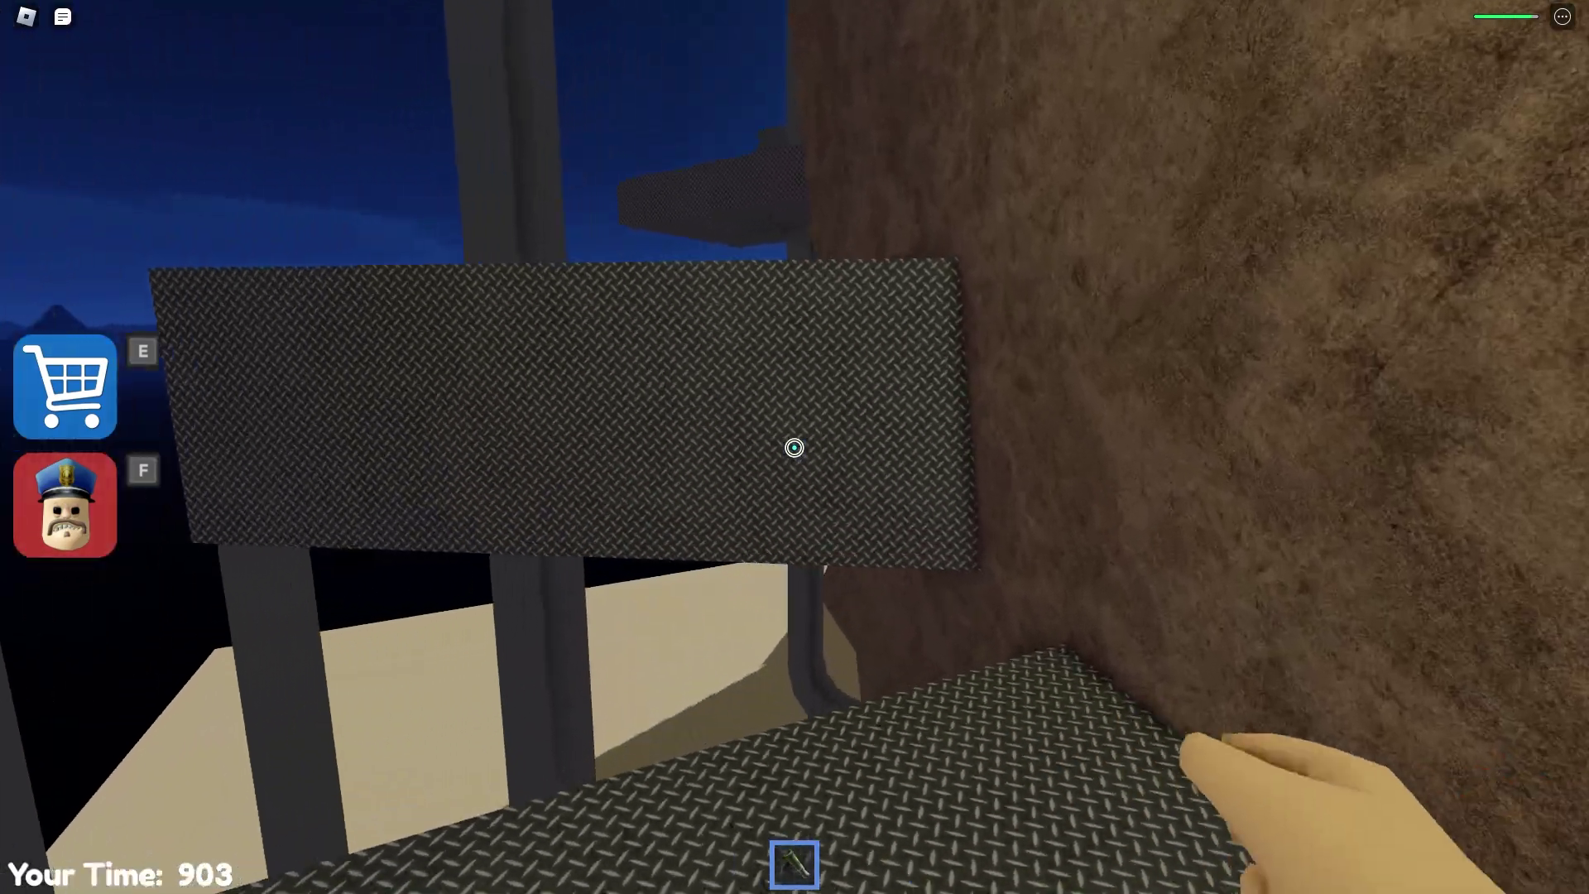
key(w)
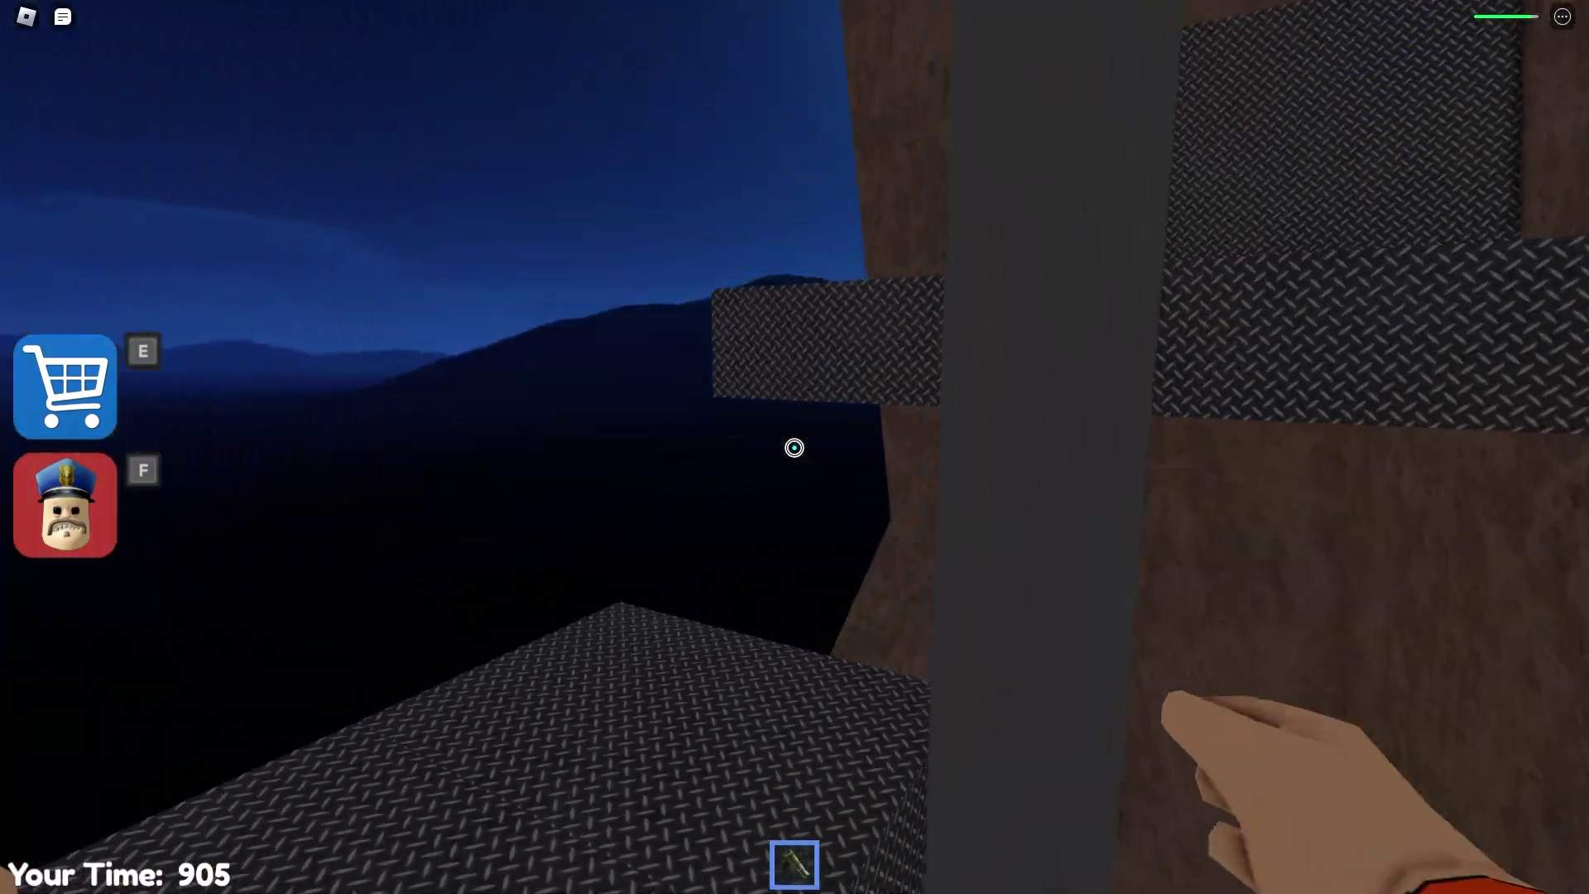
key(w)
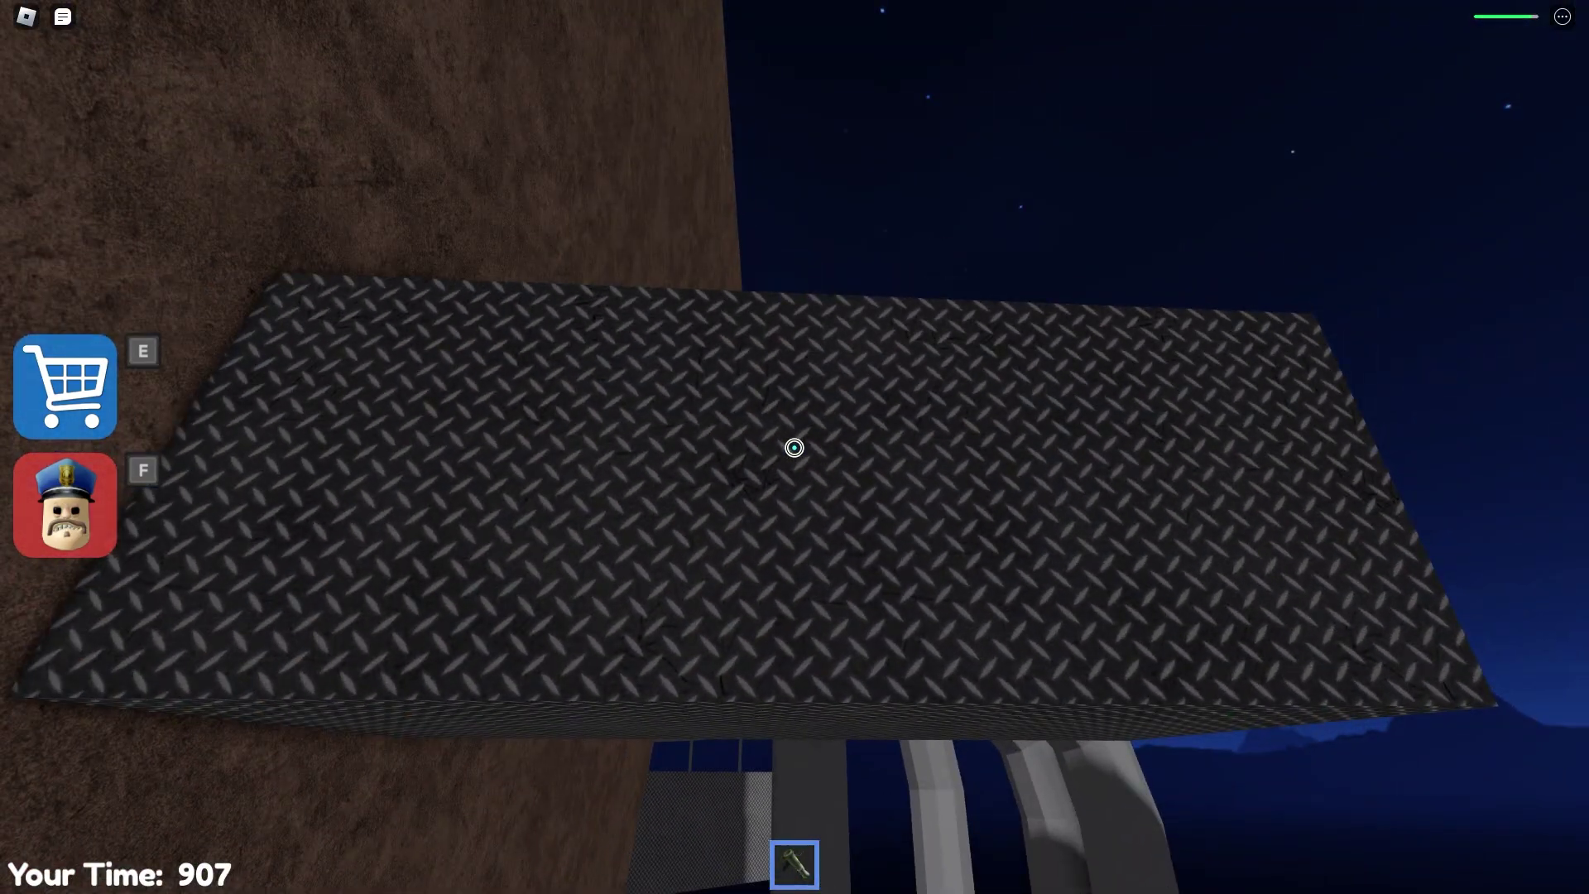
key(w)
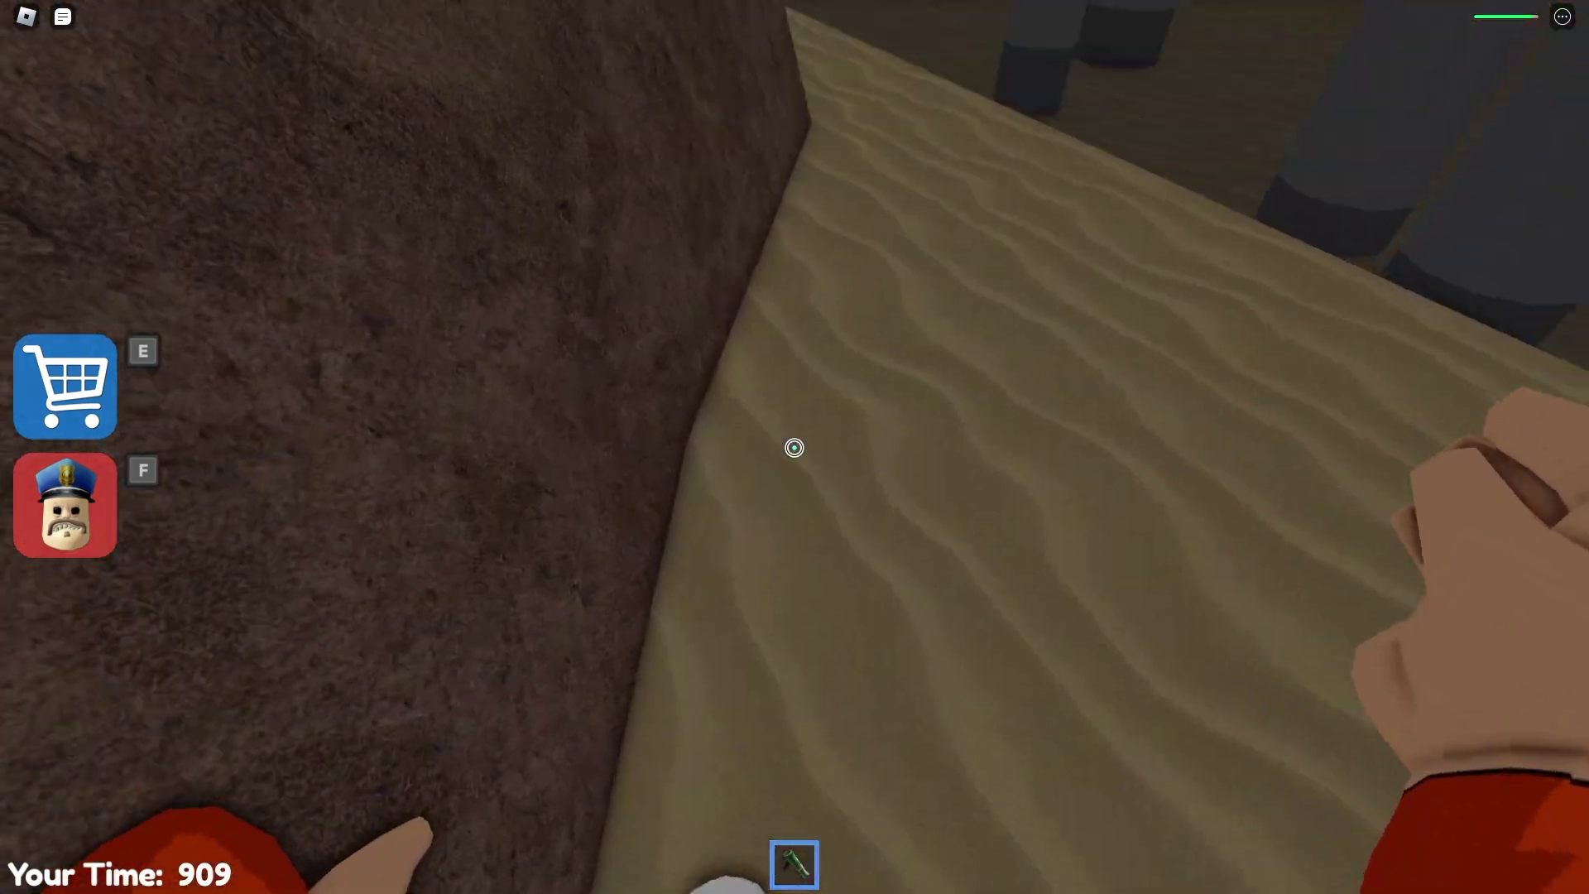
- Jump onto the metal grid platform, climb the ladders, and walk up the ramp to the helipad
key(w)
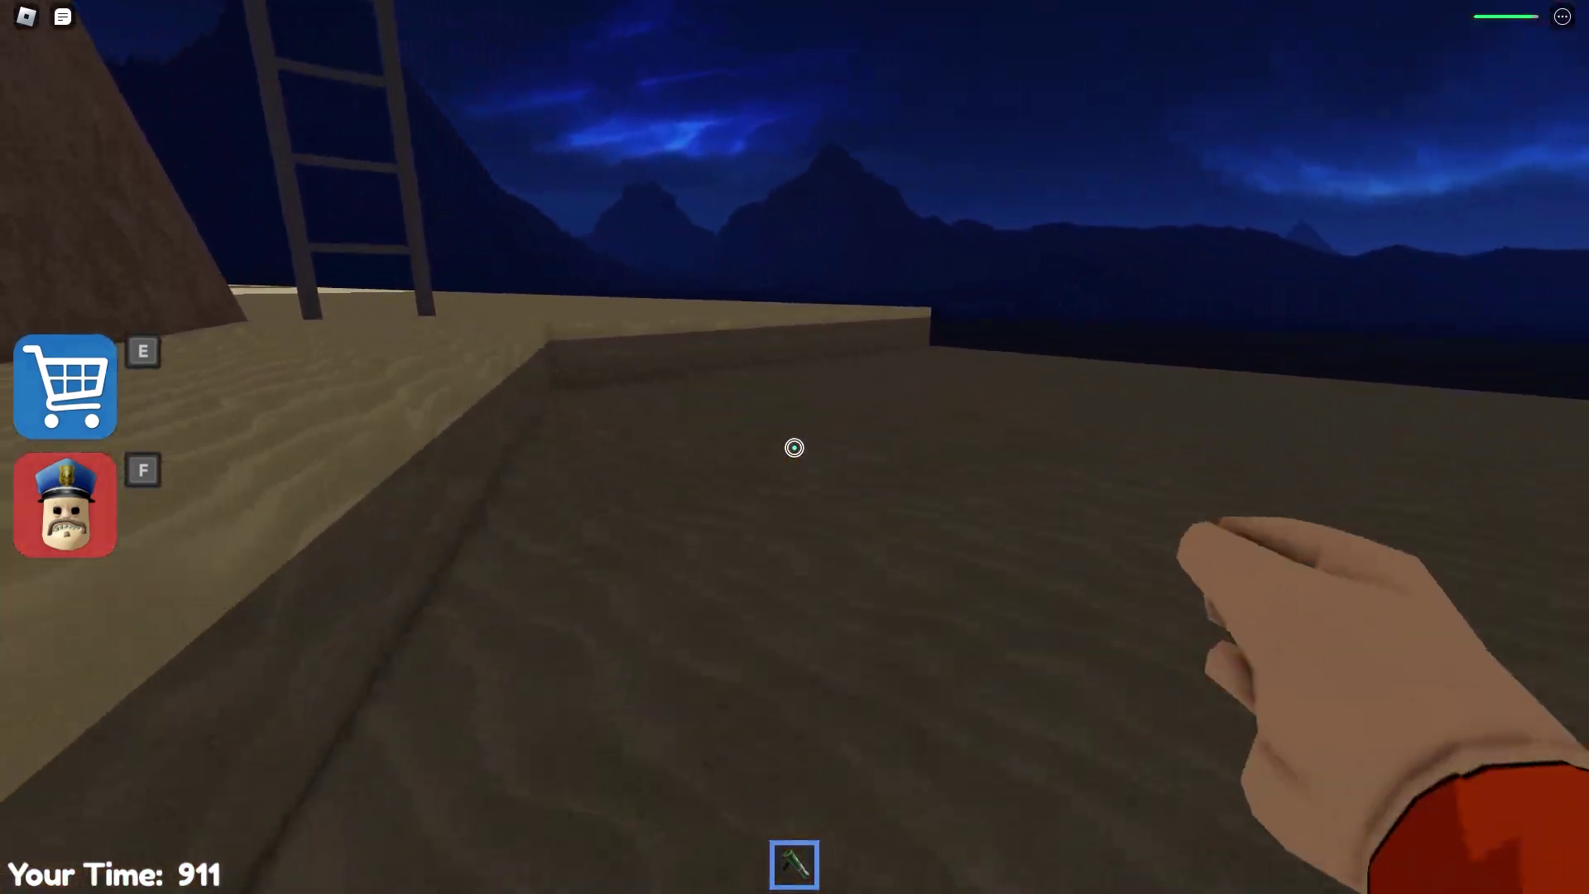
key(w)
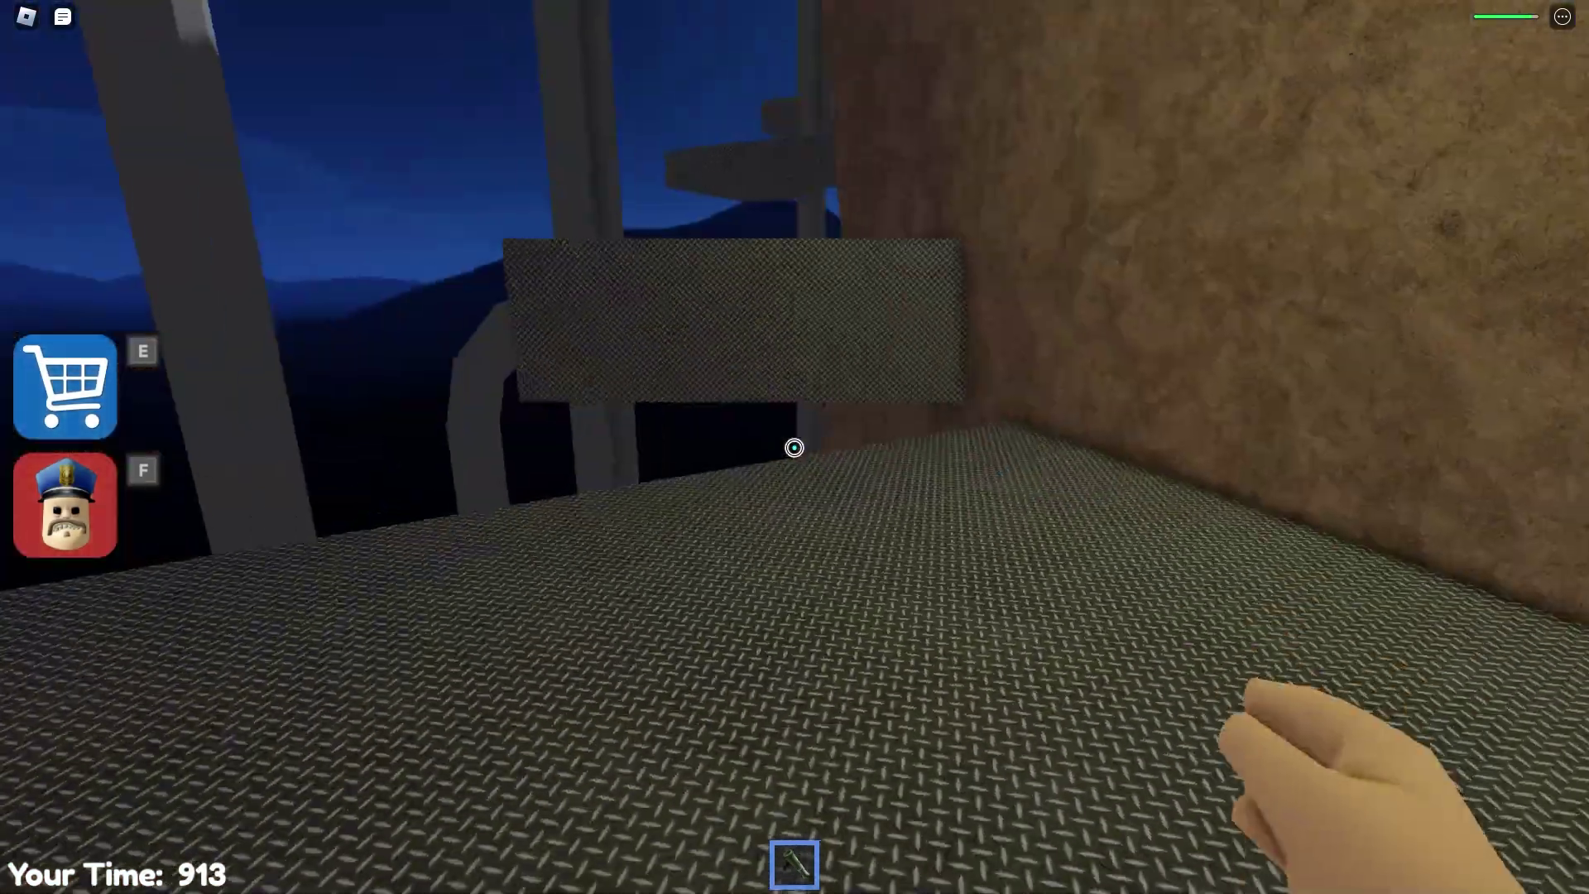
key(w)
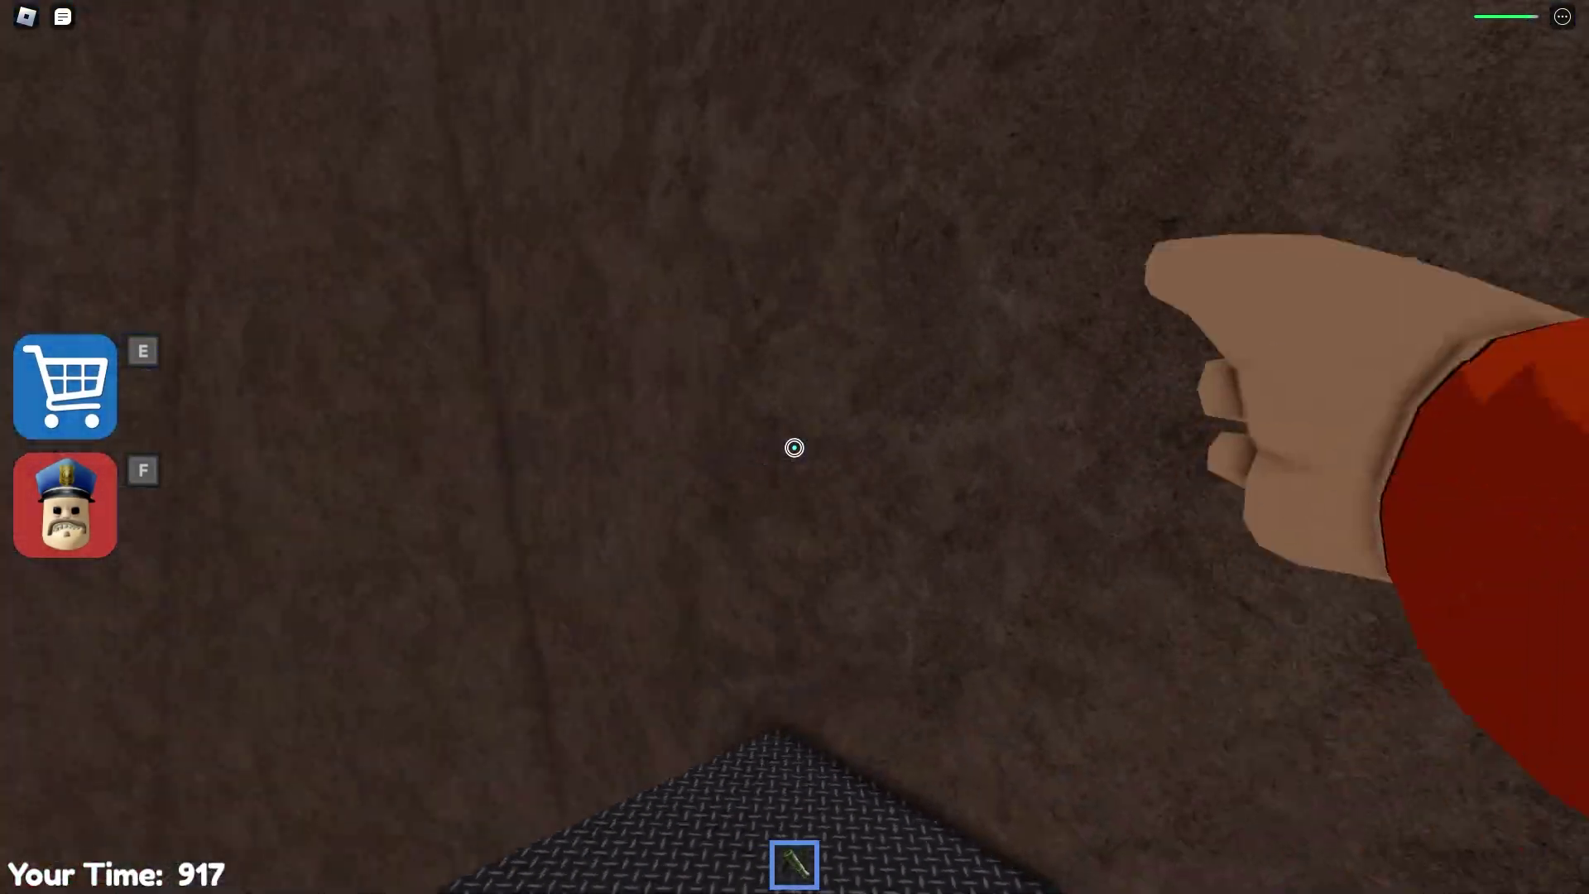
key(w)
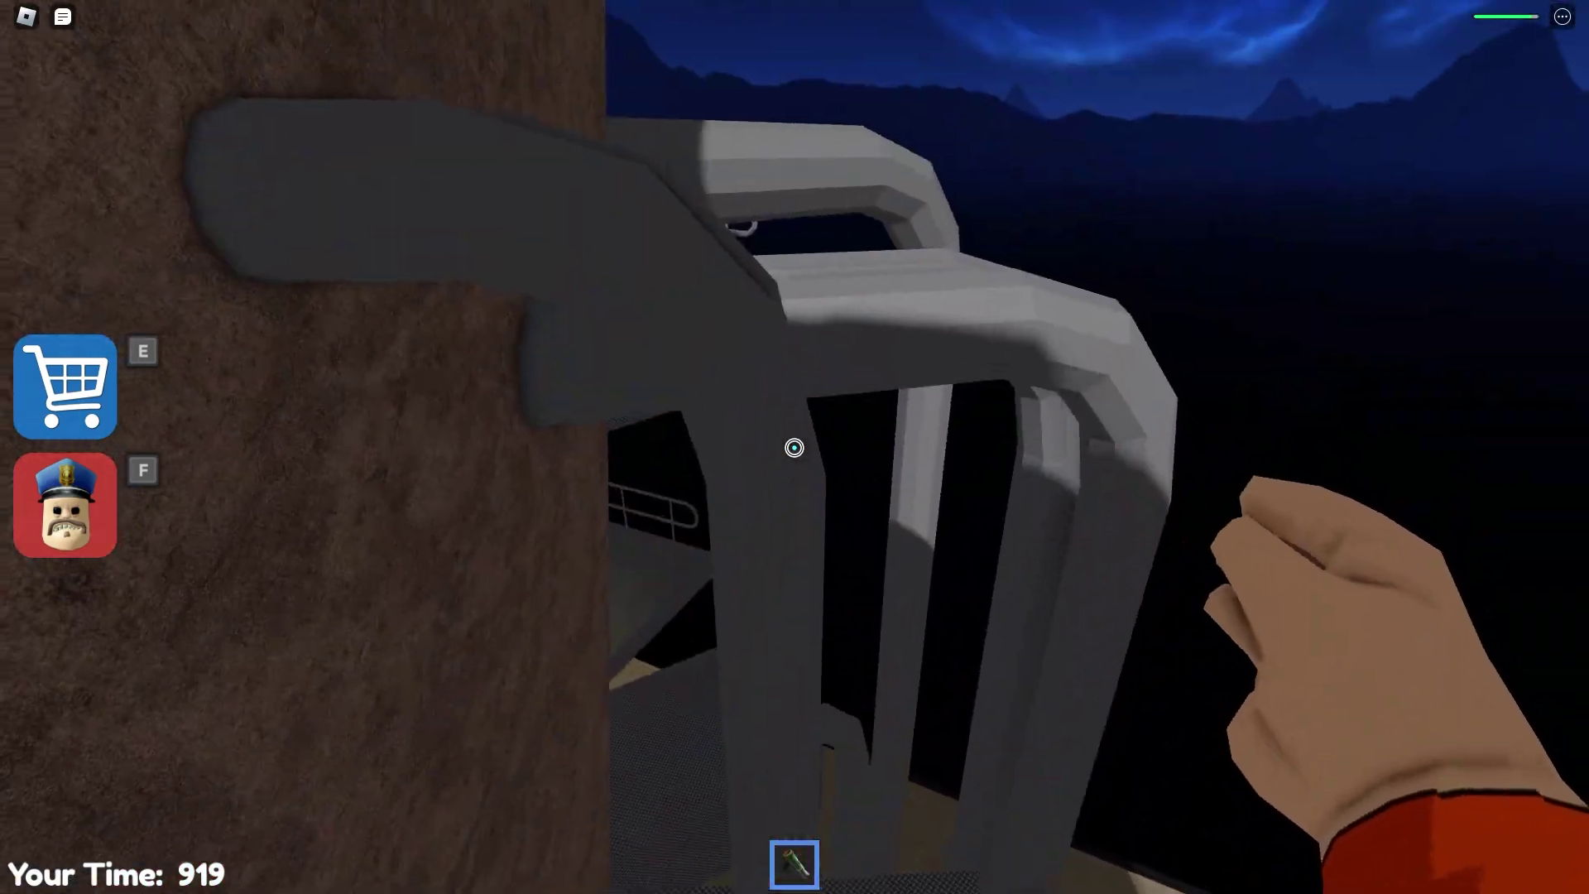
key(w)
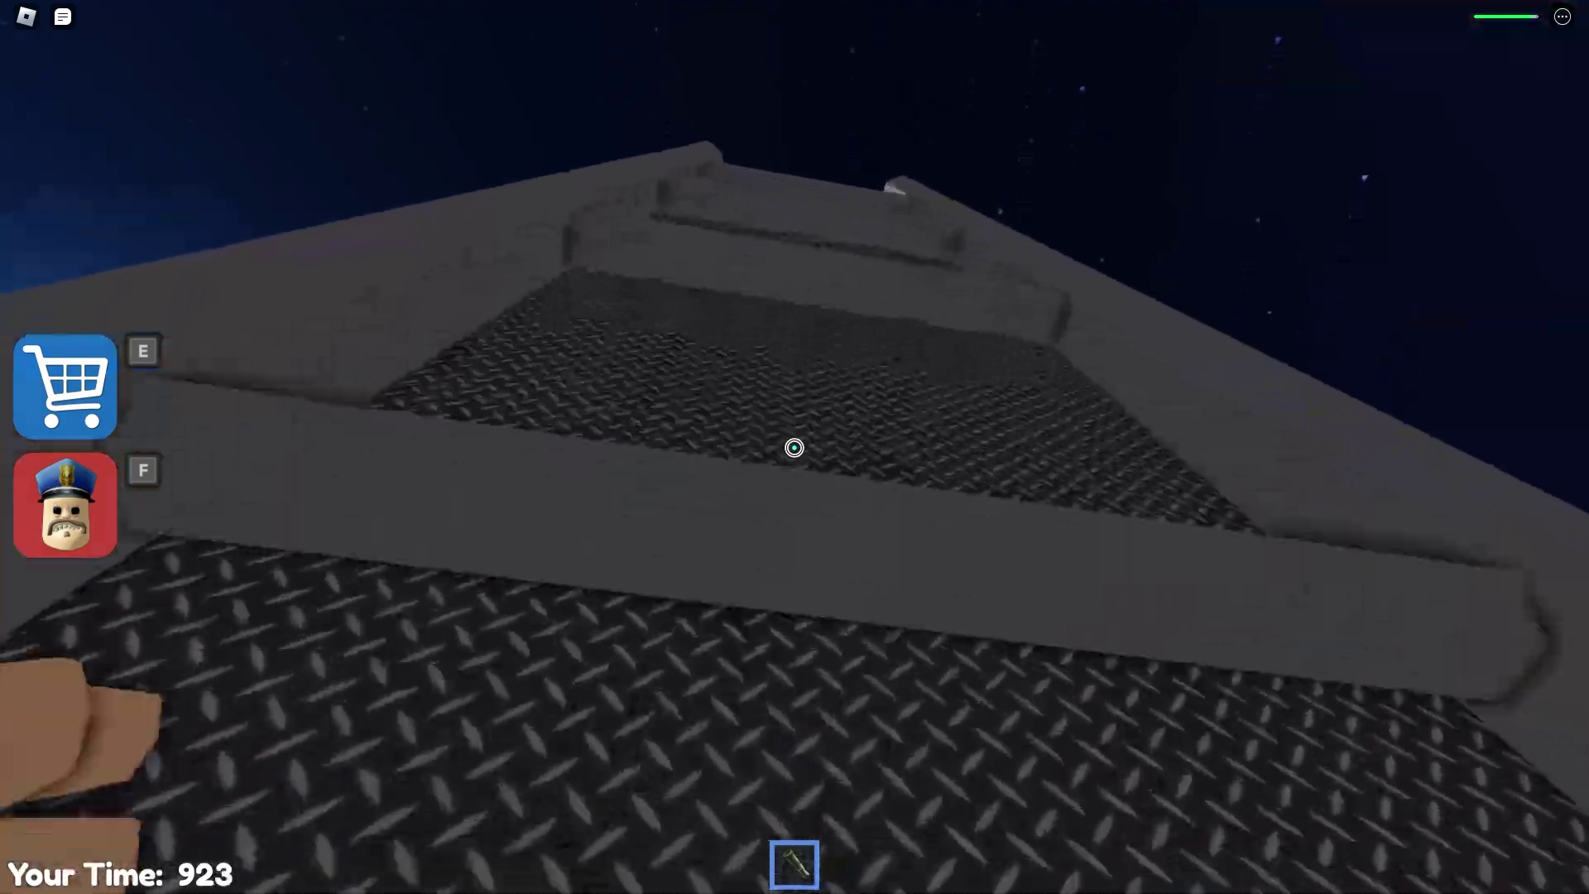
key(w)
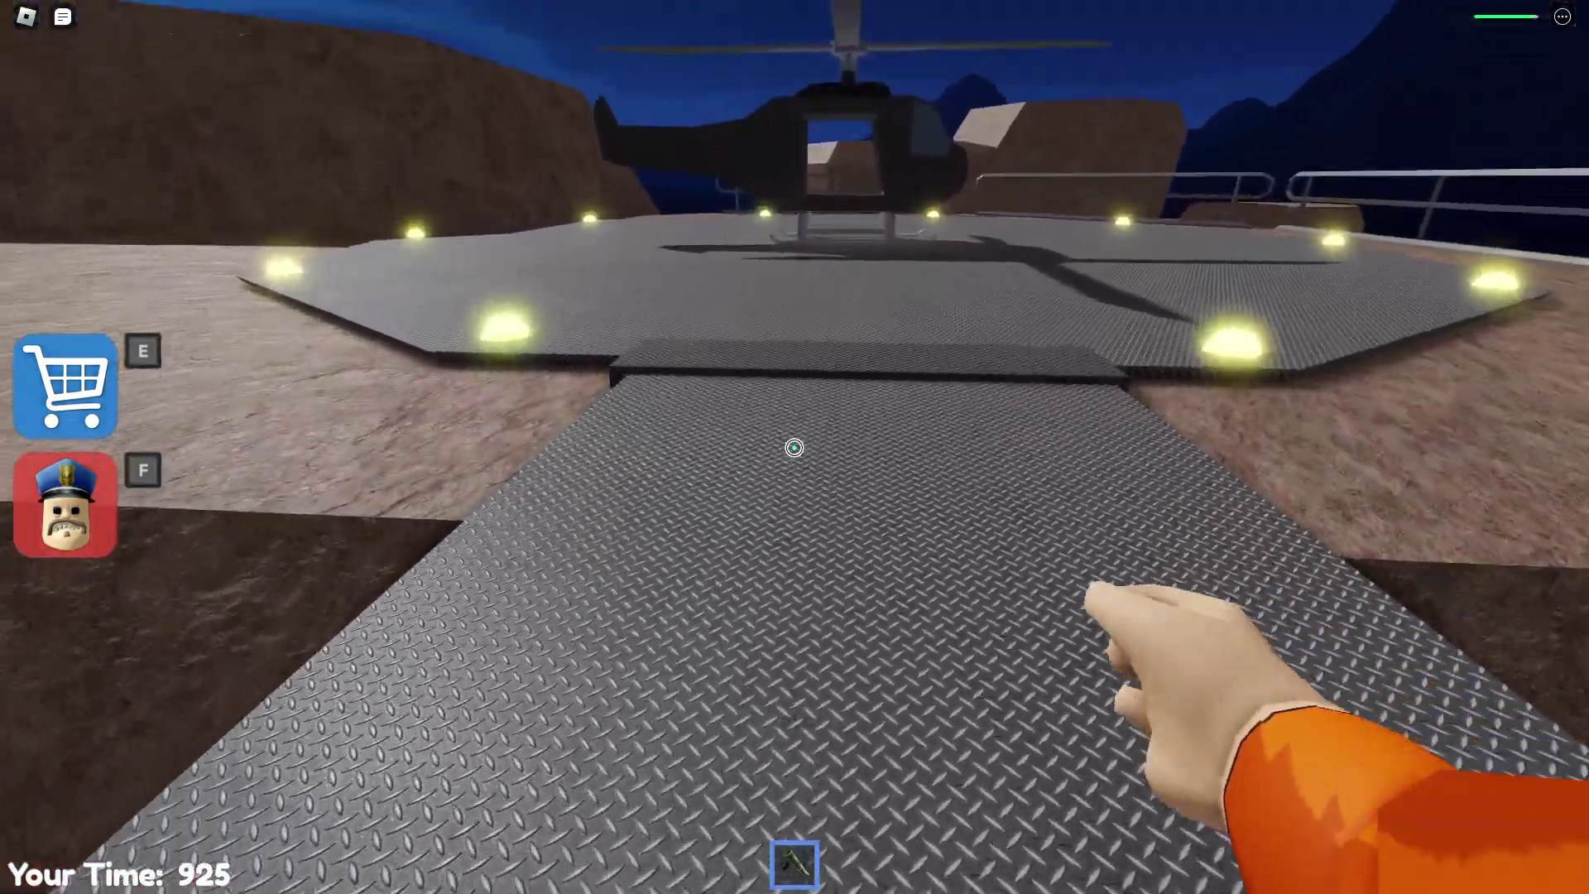
- Walk across the helipad into the helicopter cabin and look out toward the rocks
key(w)
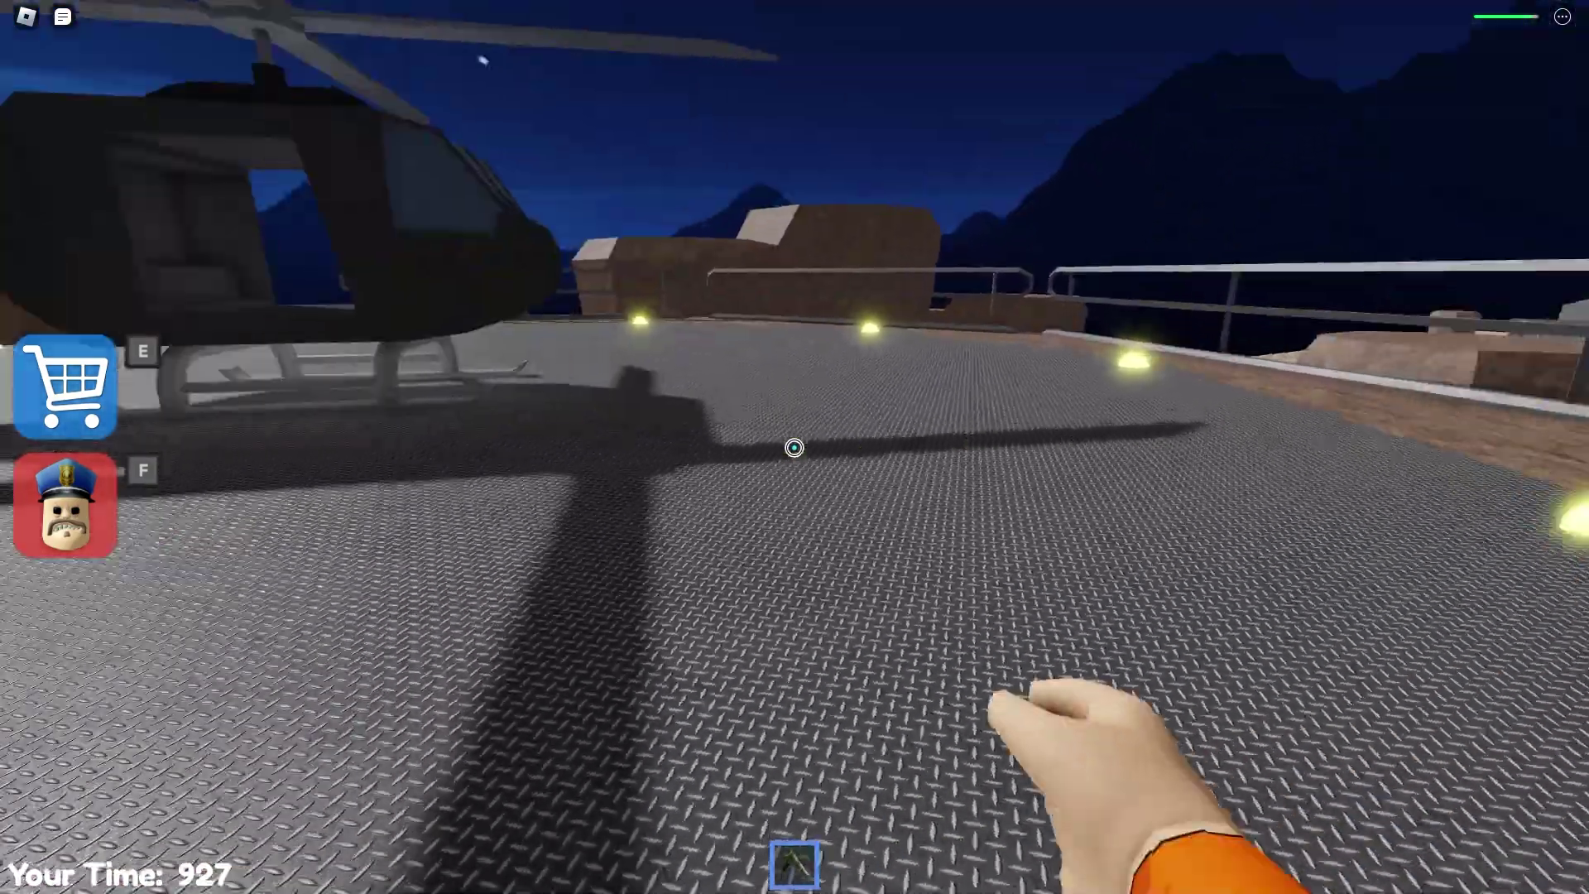
key(w)
key(w)
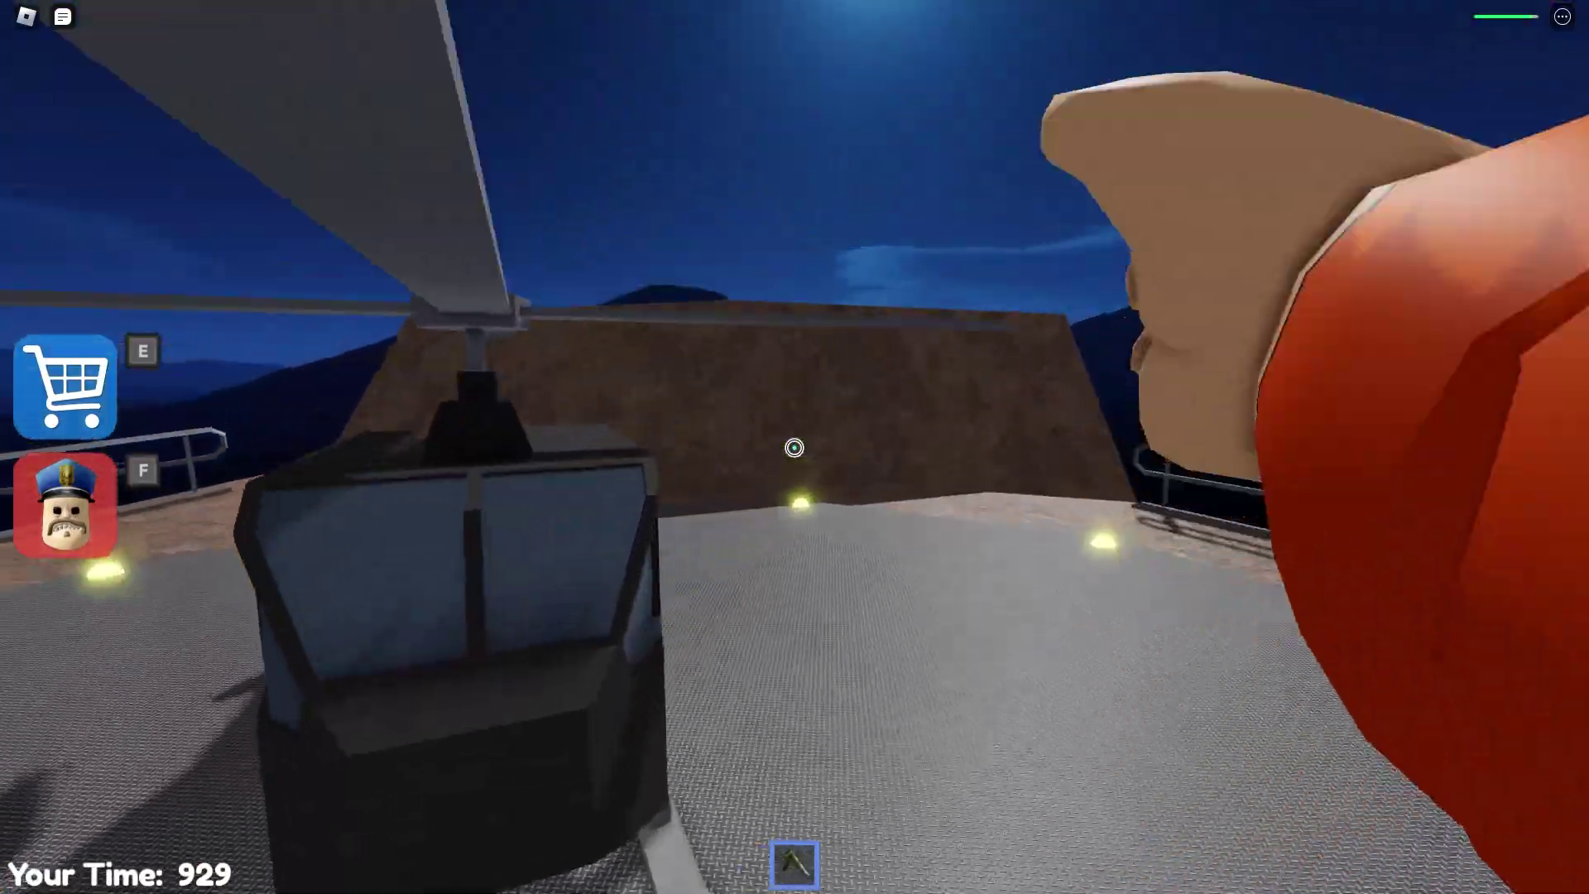
key(w)
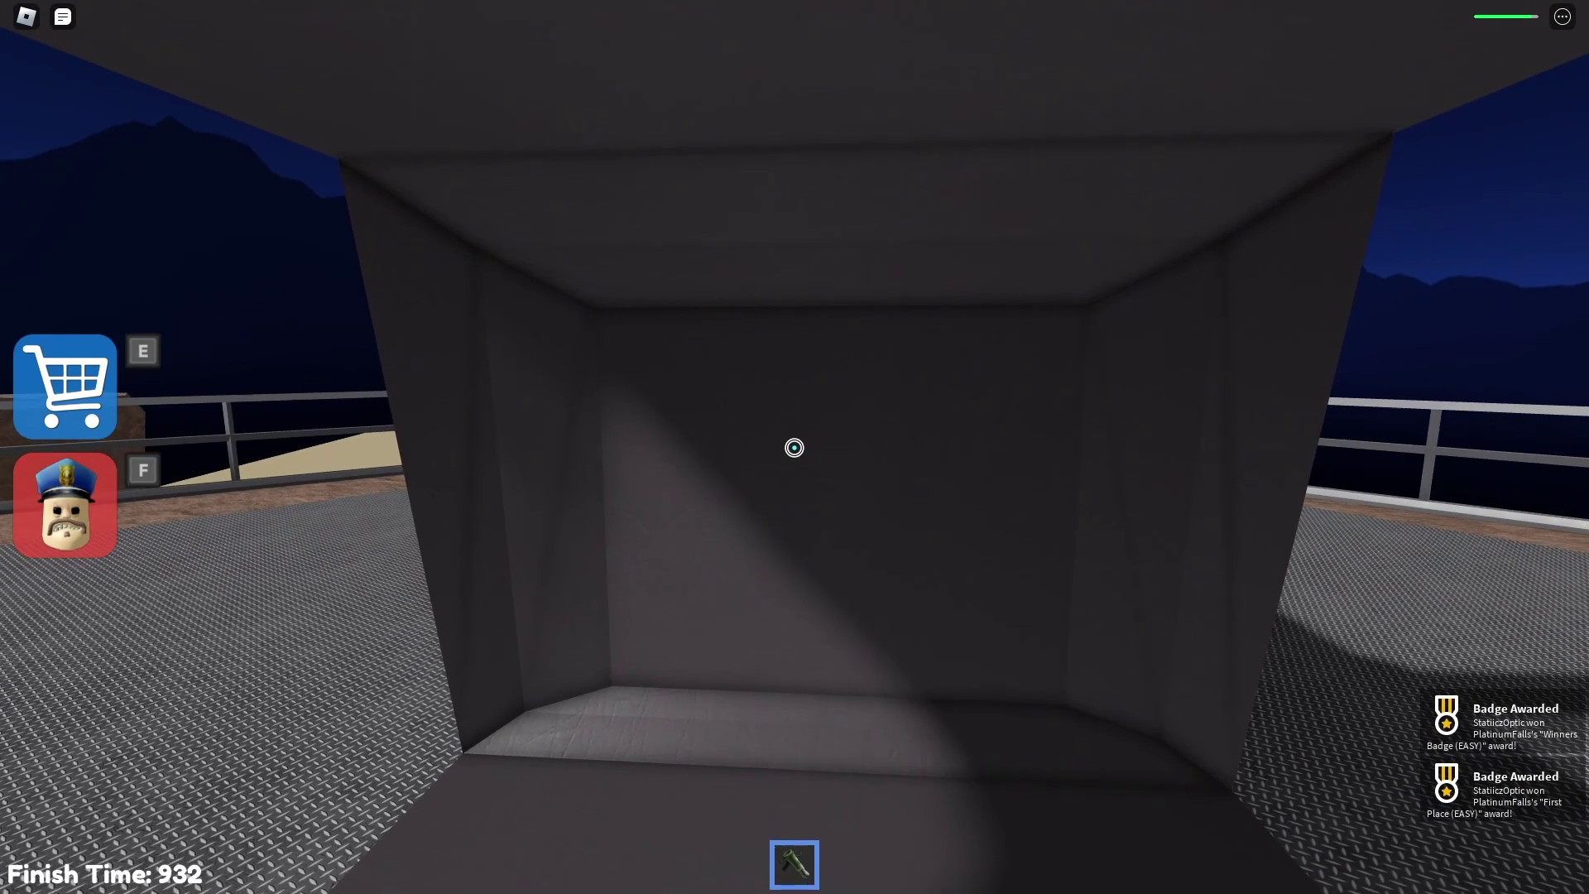
drag(794, 448, 498, 447)
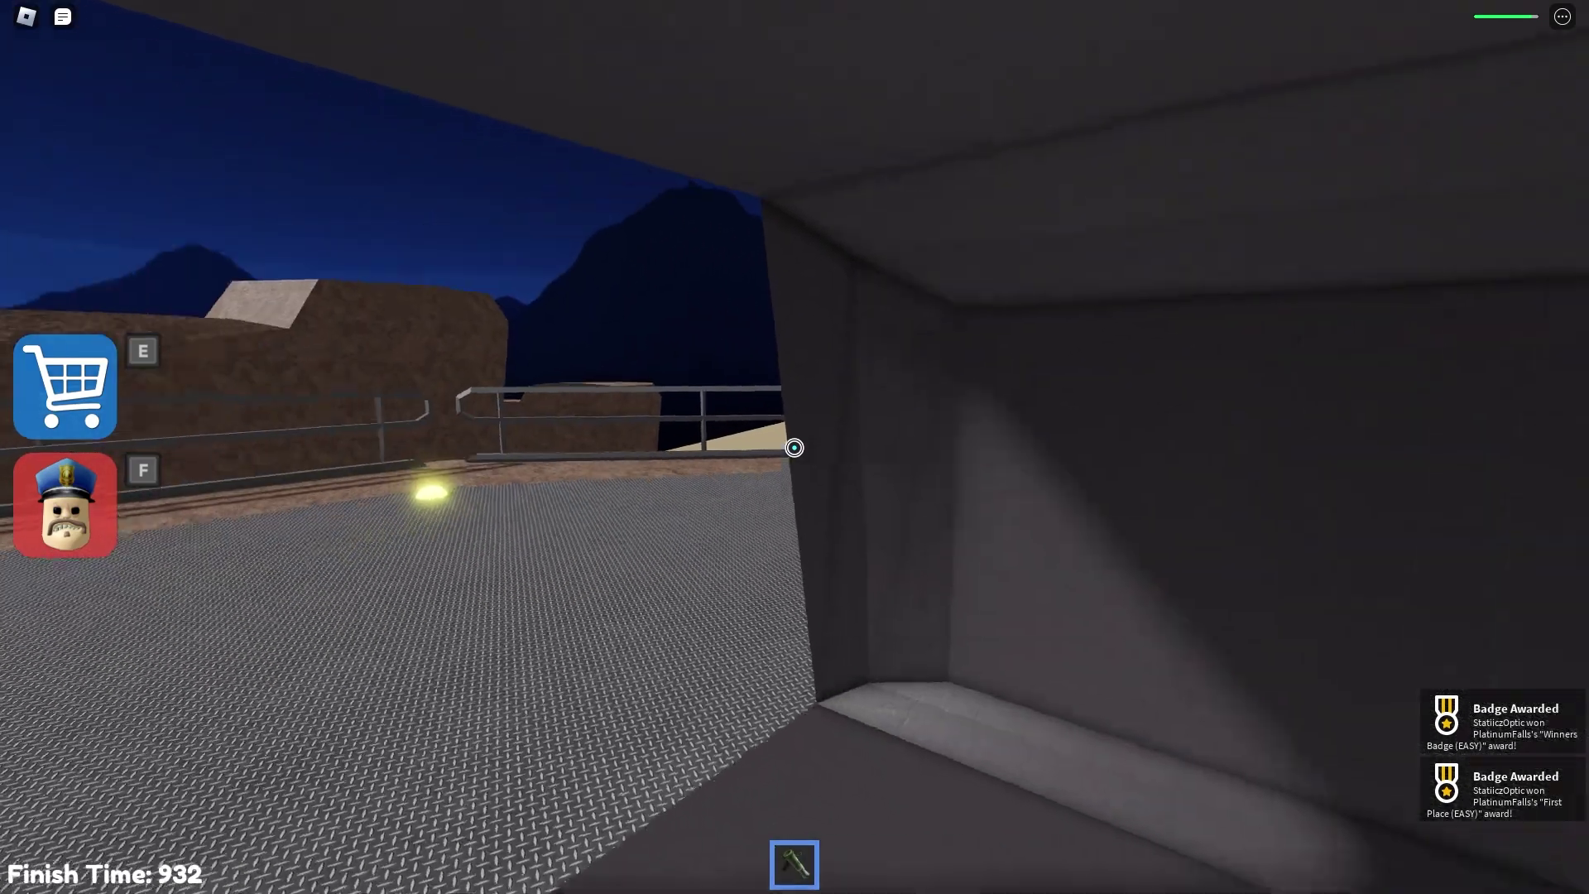
drag(793, 447, 763, 447)
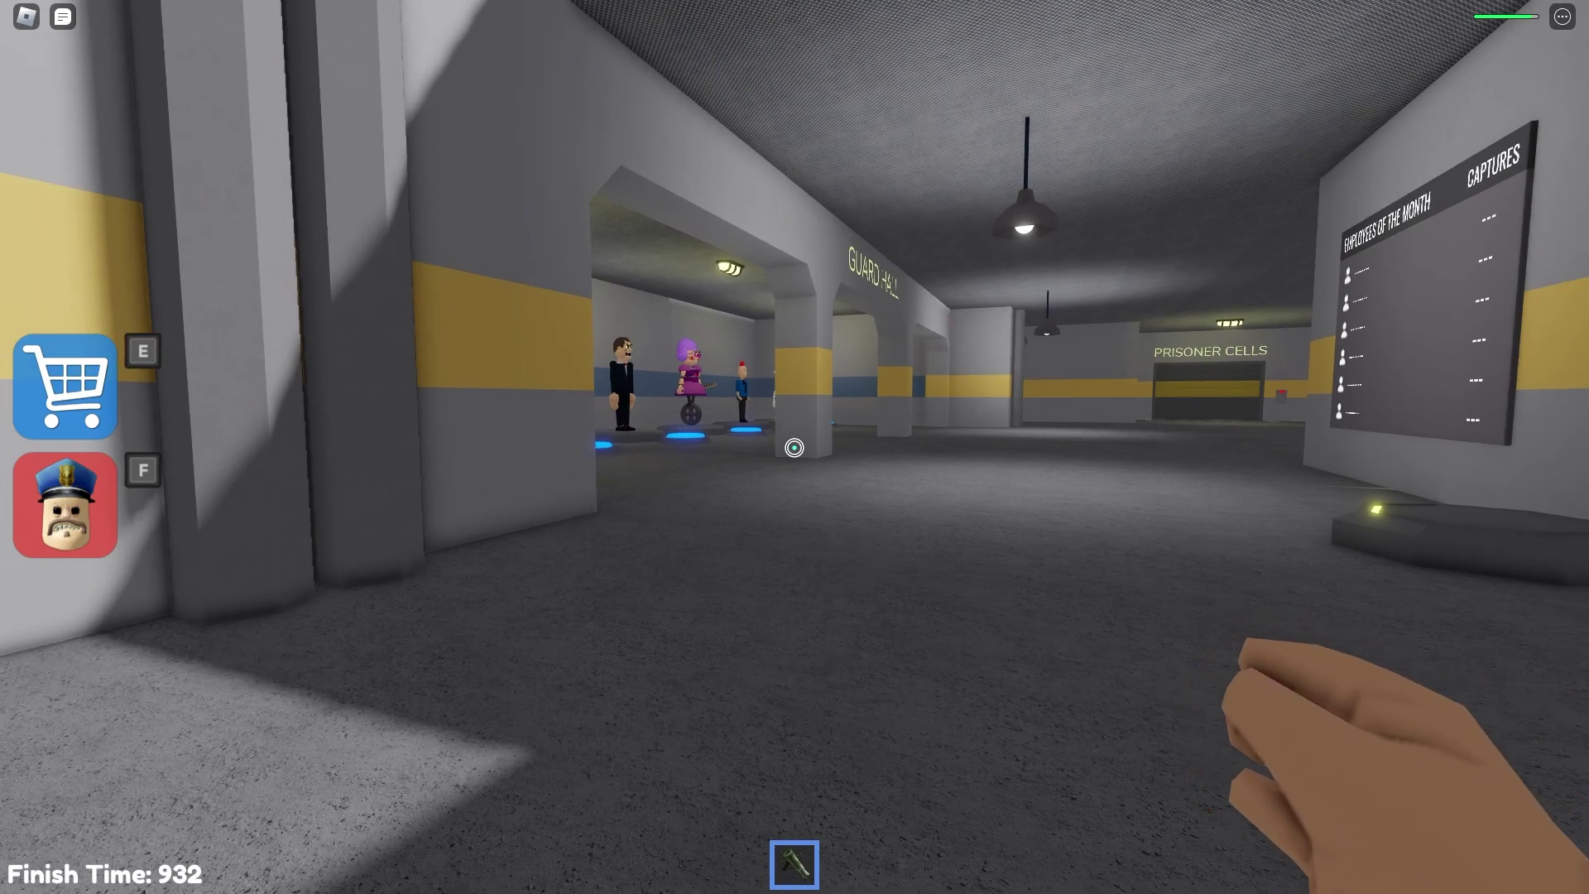
- Walk into the Guard Hall to the NPCs and choose NO THANKS on Become a Guard
key(w)
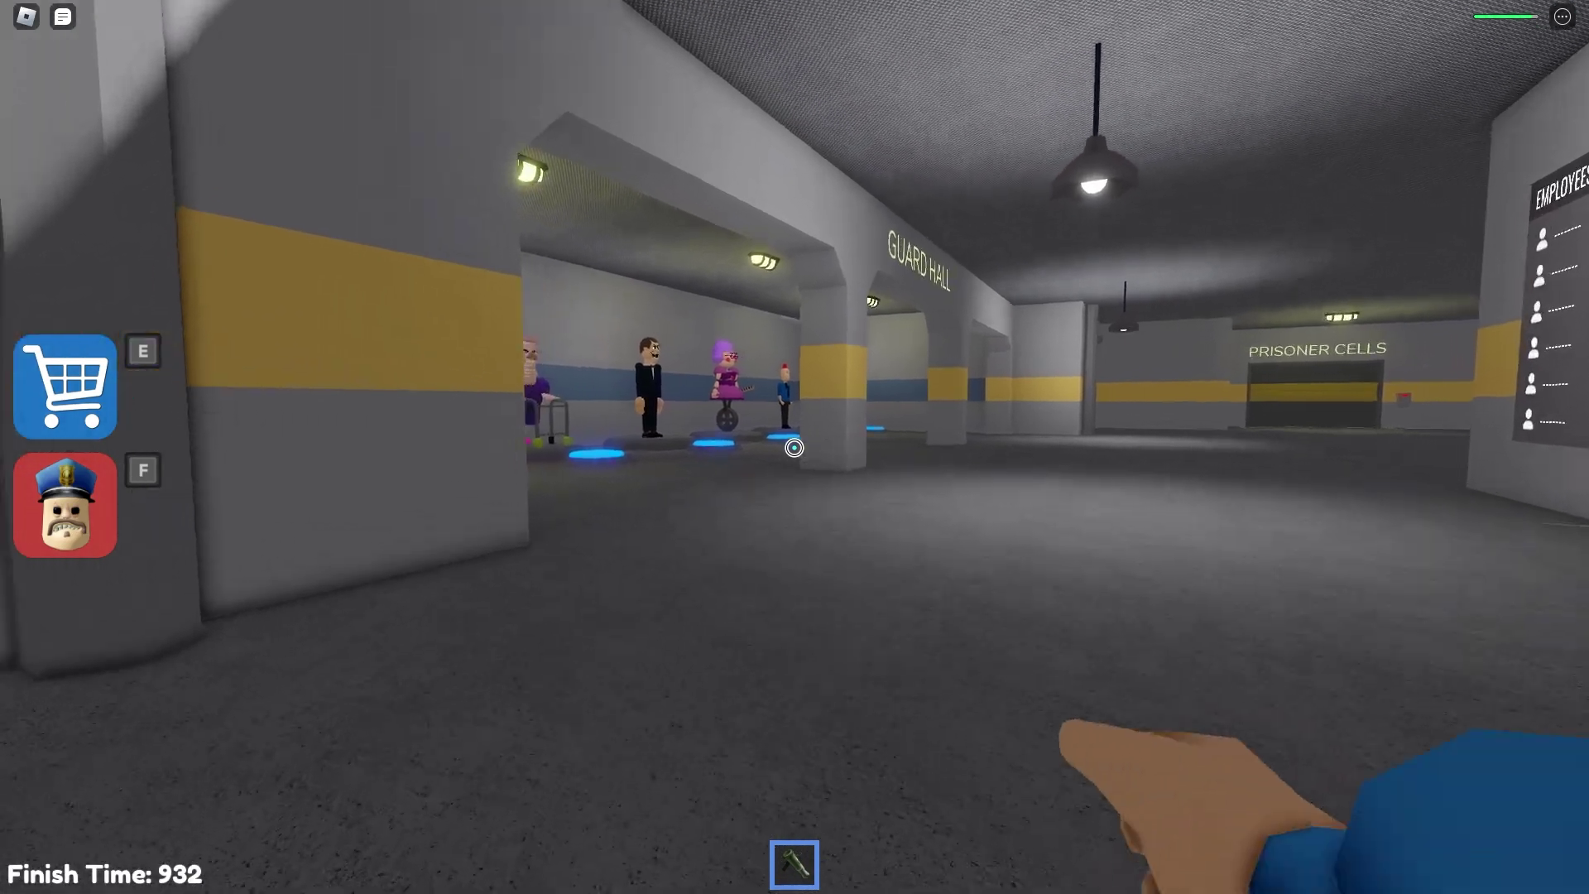
key(w)
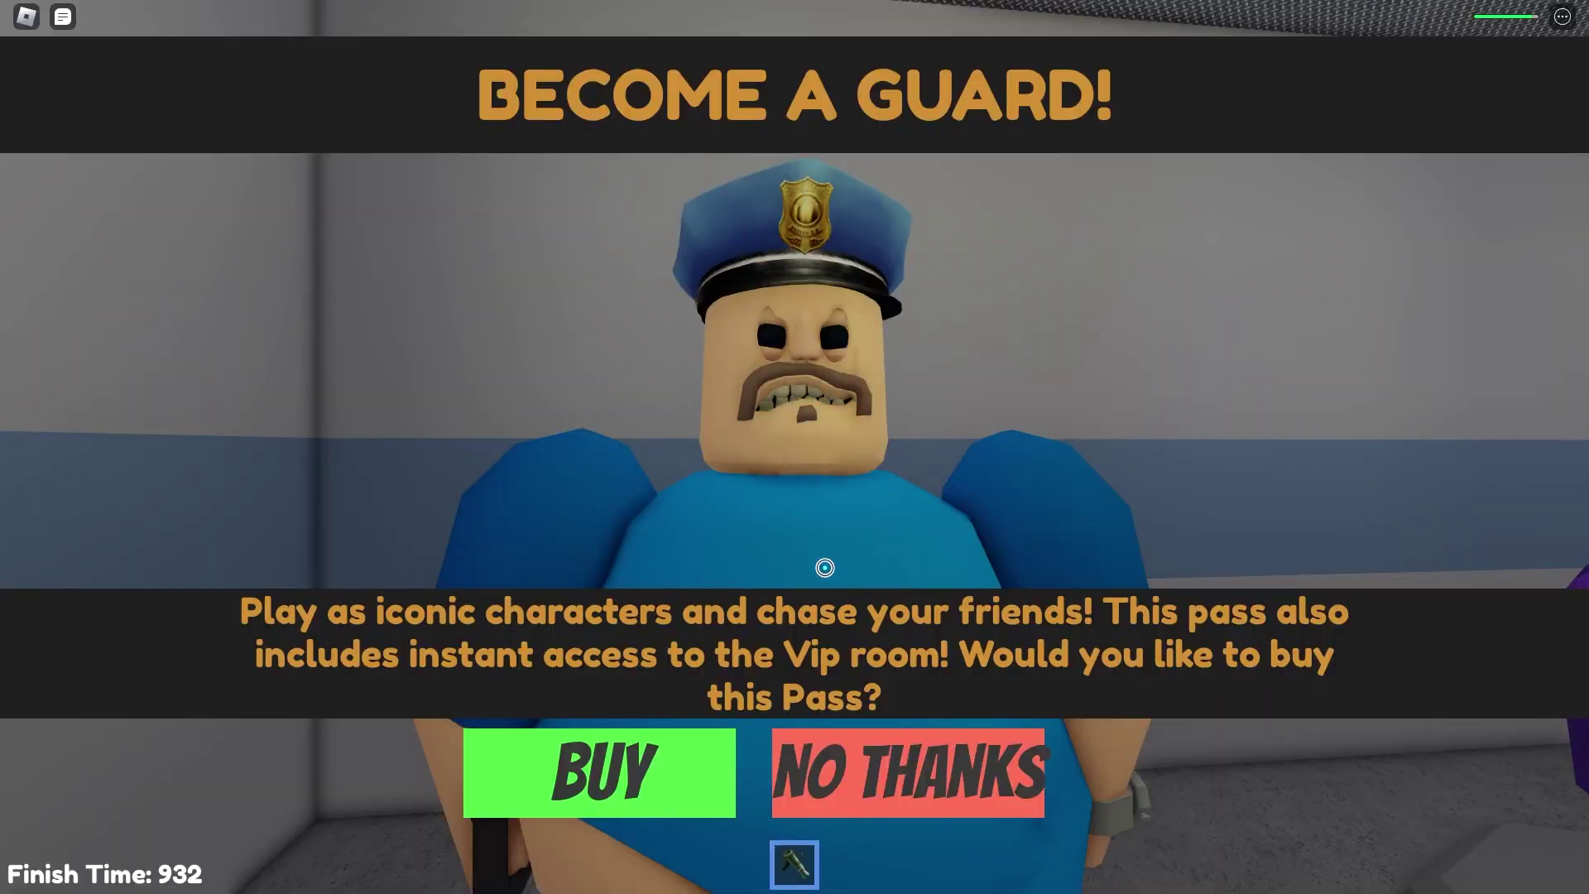
click(923, 783)
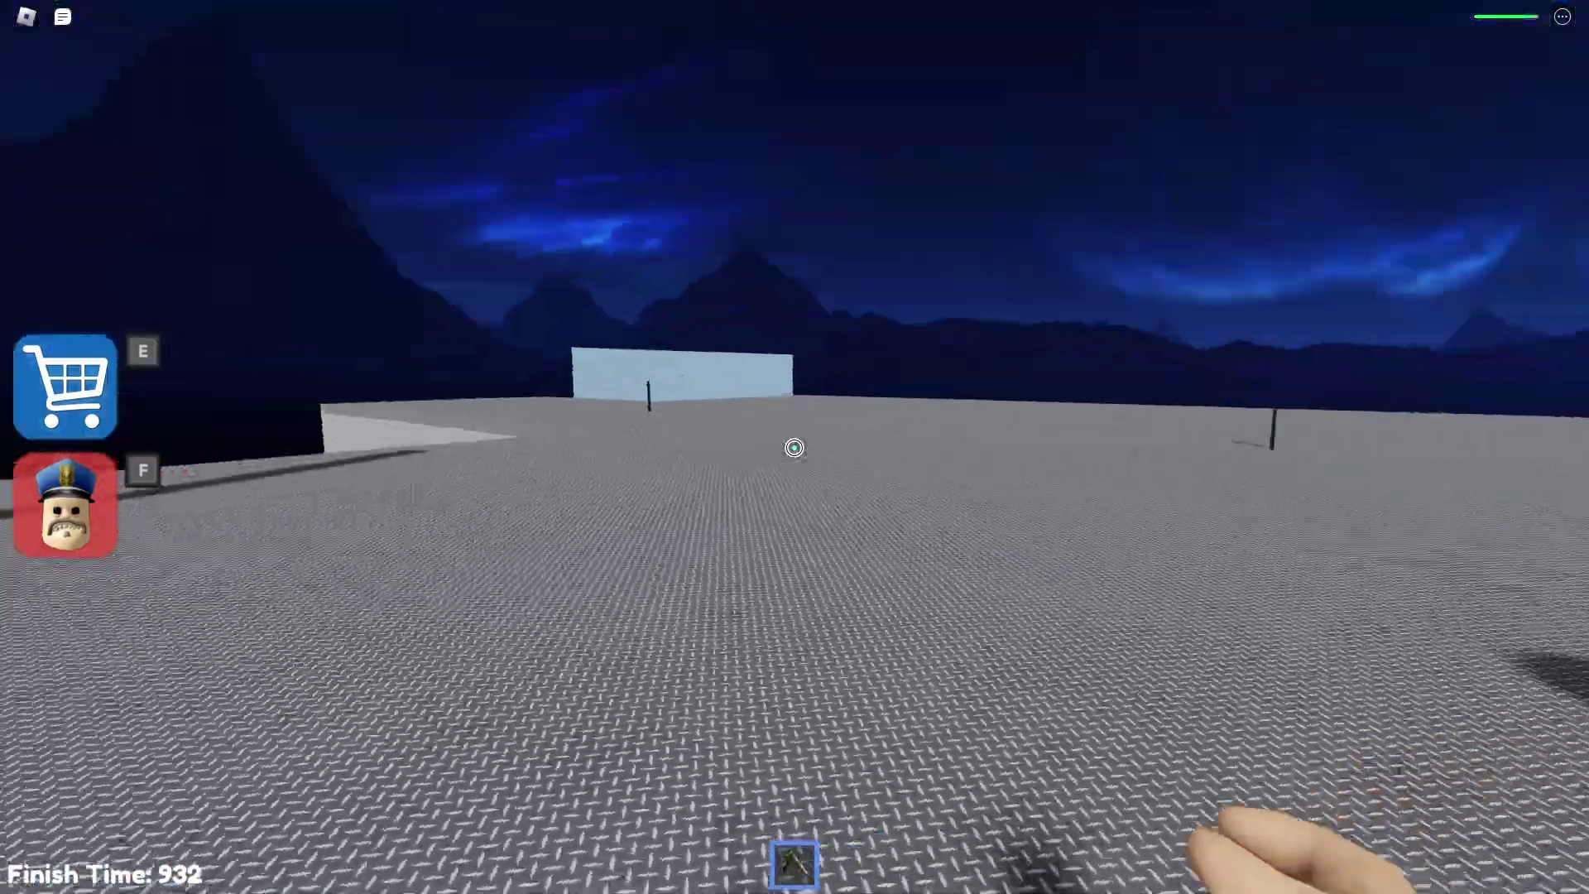
- Look around the rooftops, then drop beside the grey striped block and grab the coin
drag(794, 447, 795, 448)
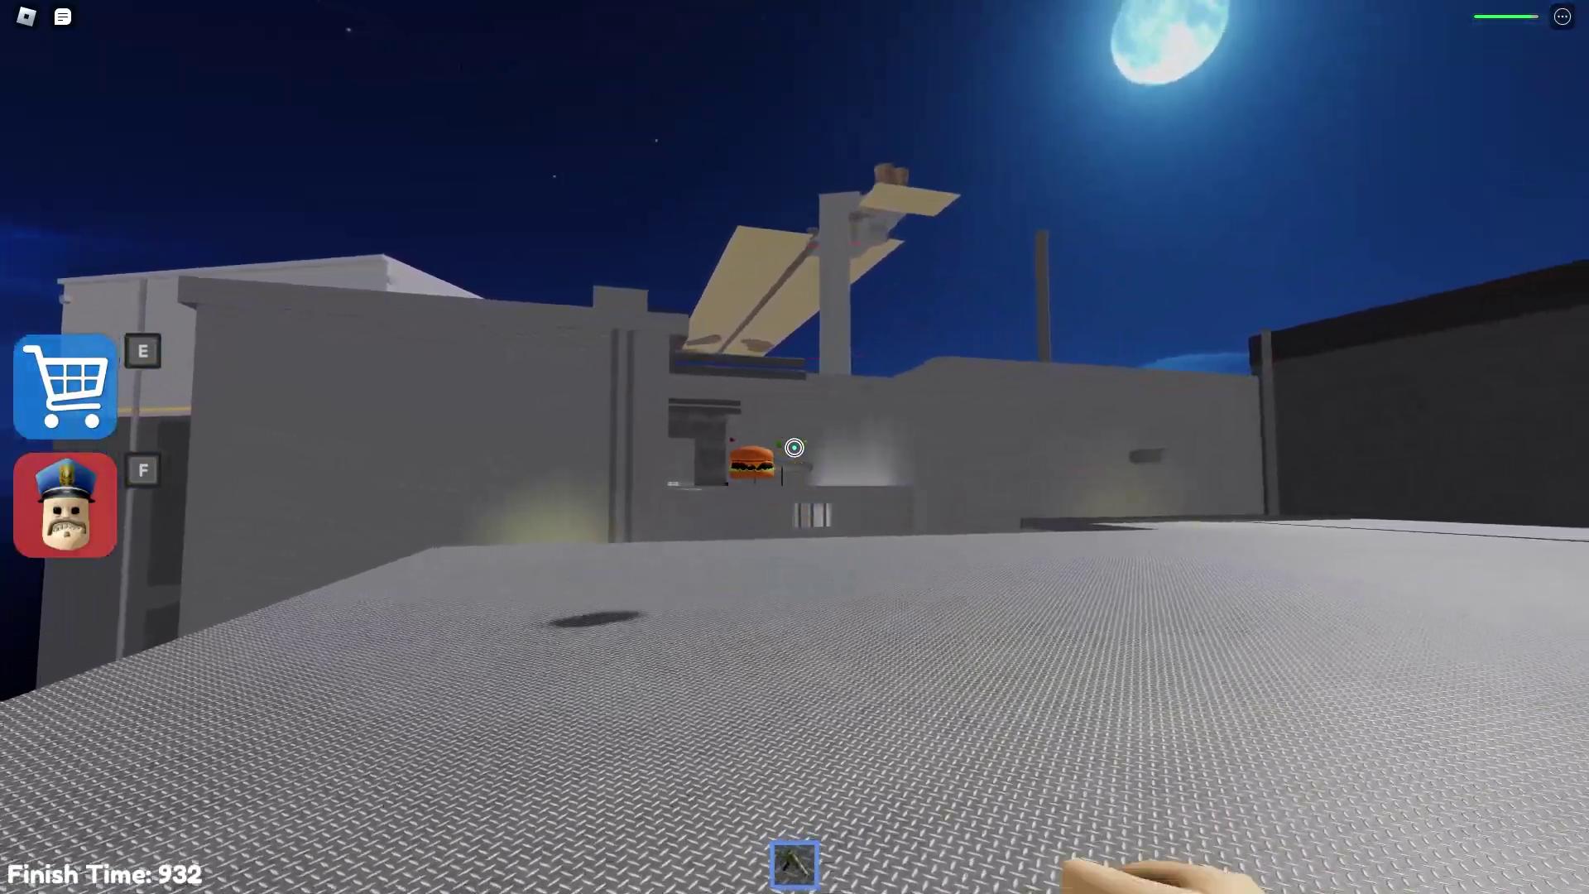
drag(794, 448, 794, 447)
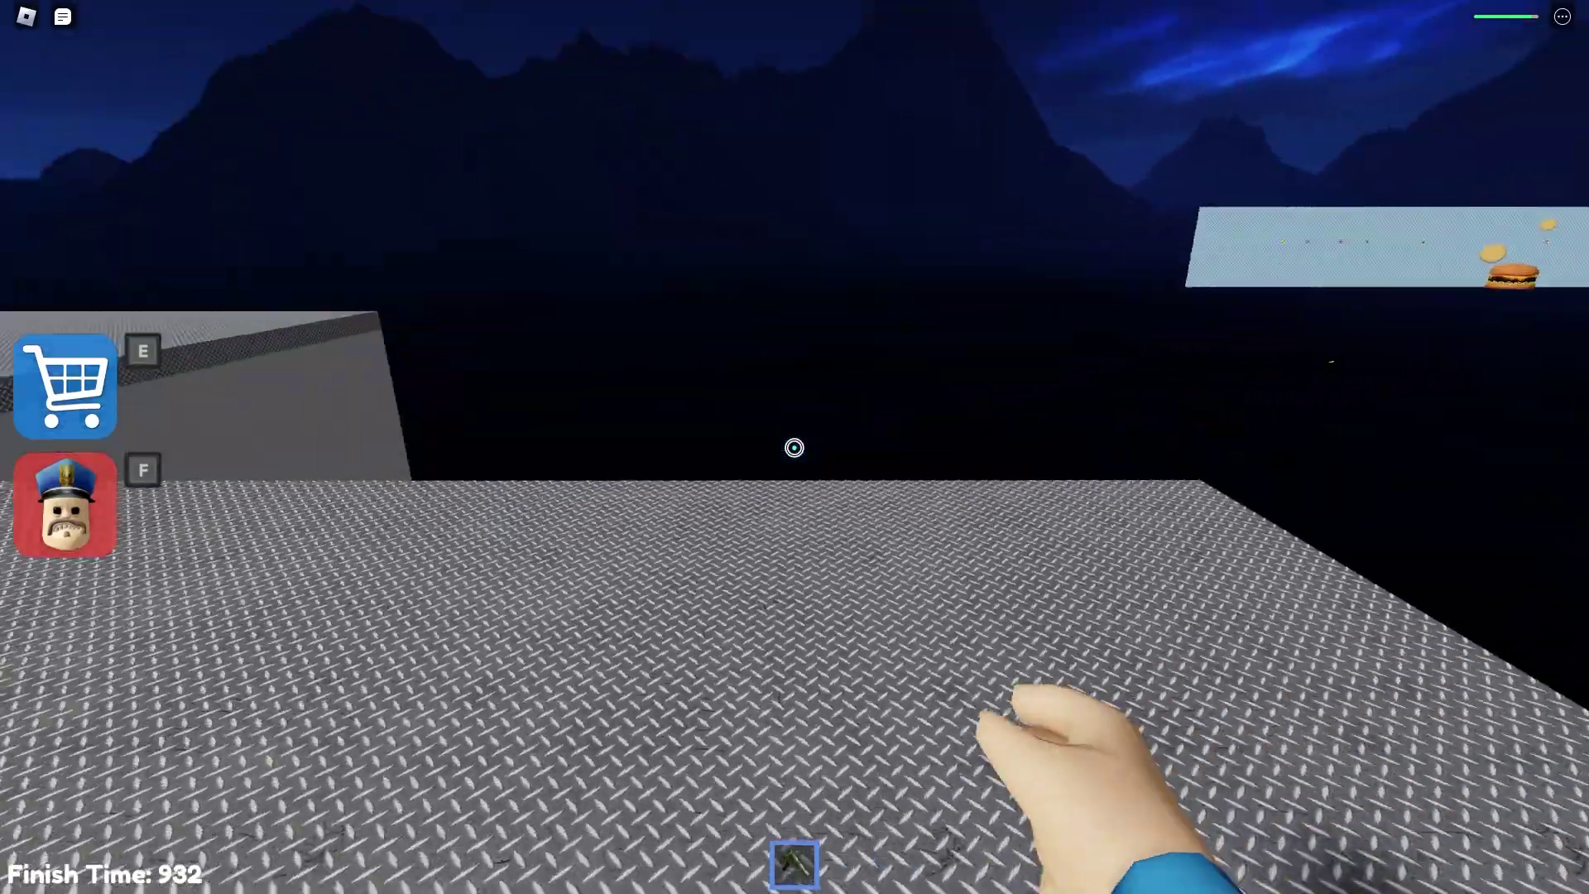
key(w)
key(w)
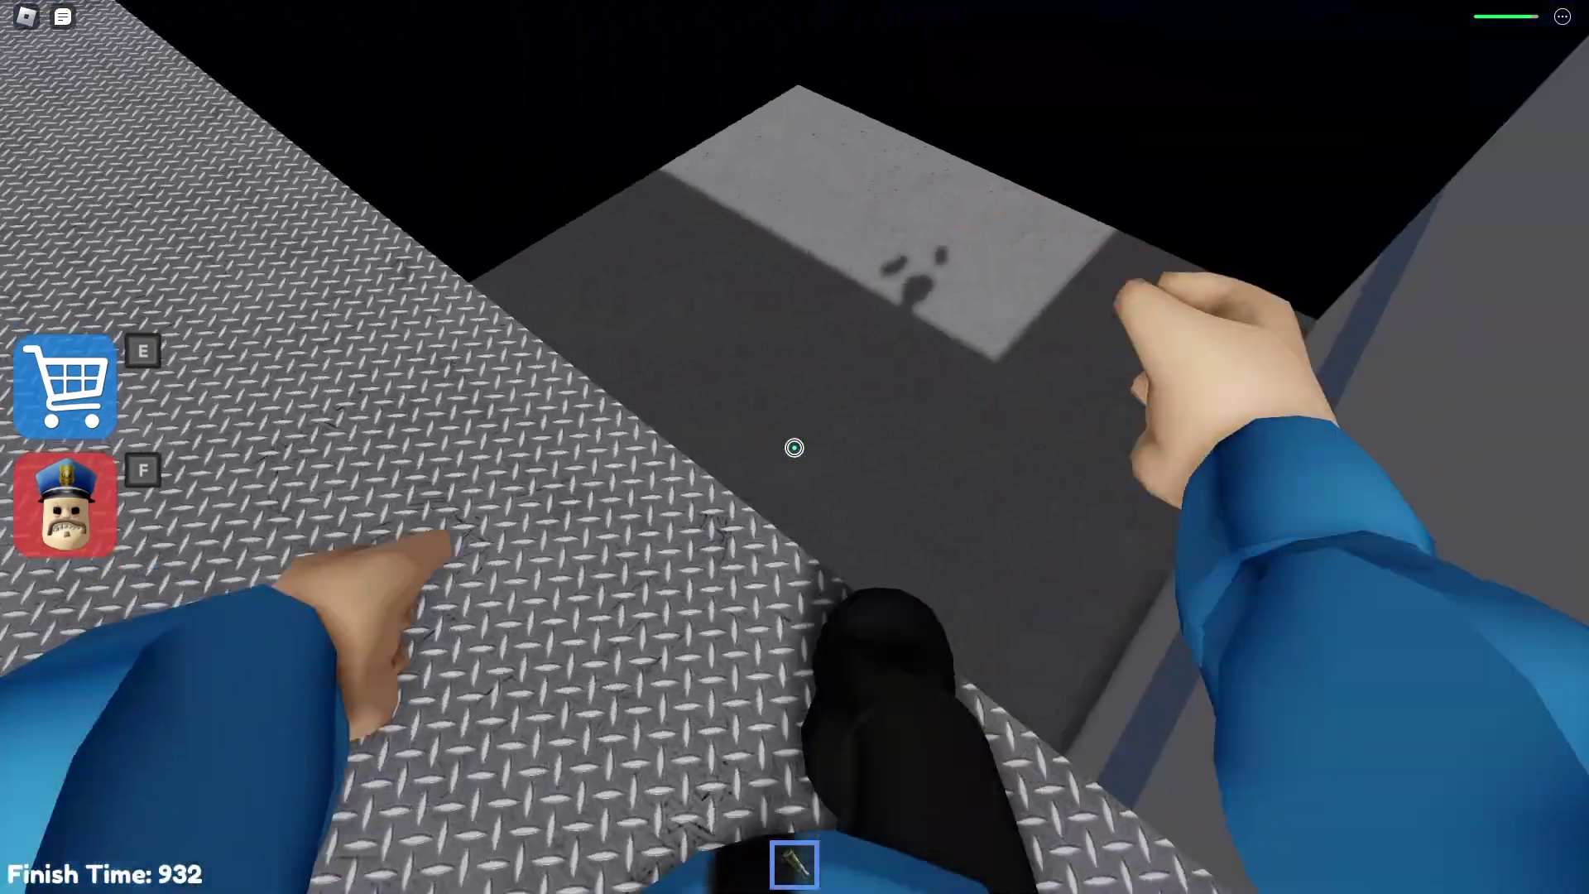
key(w)
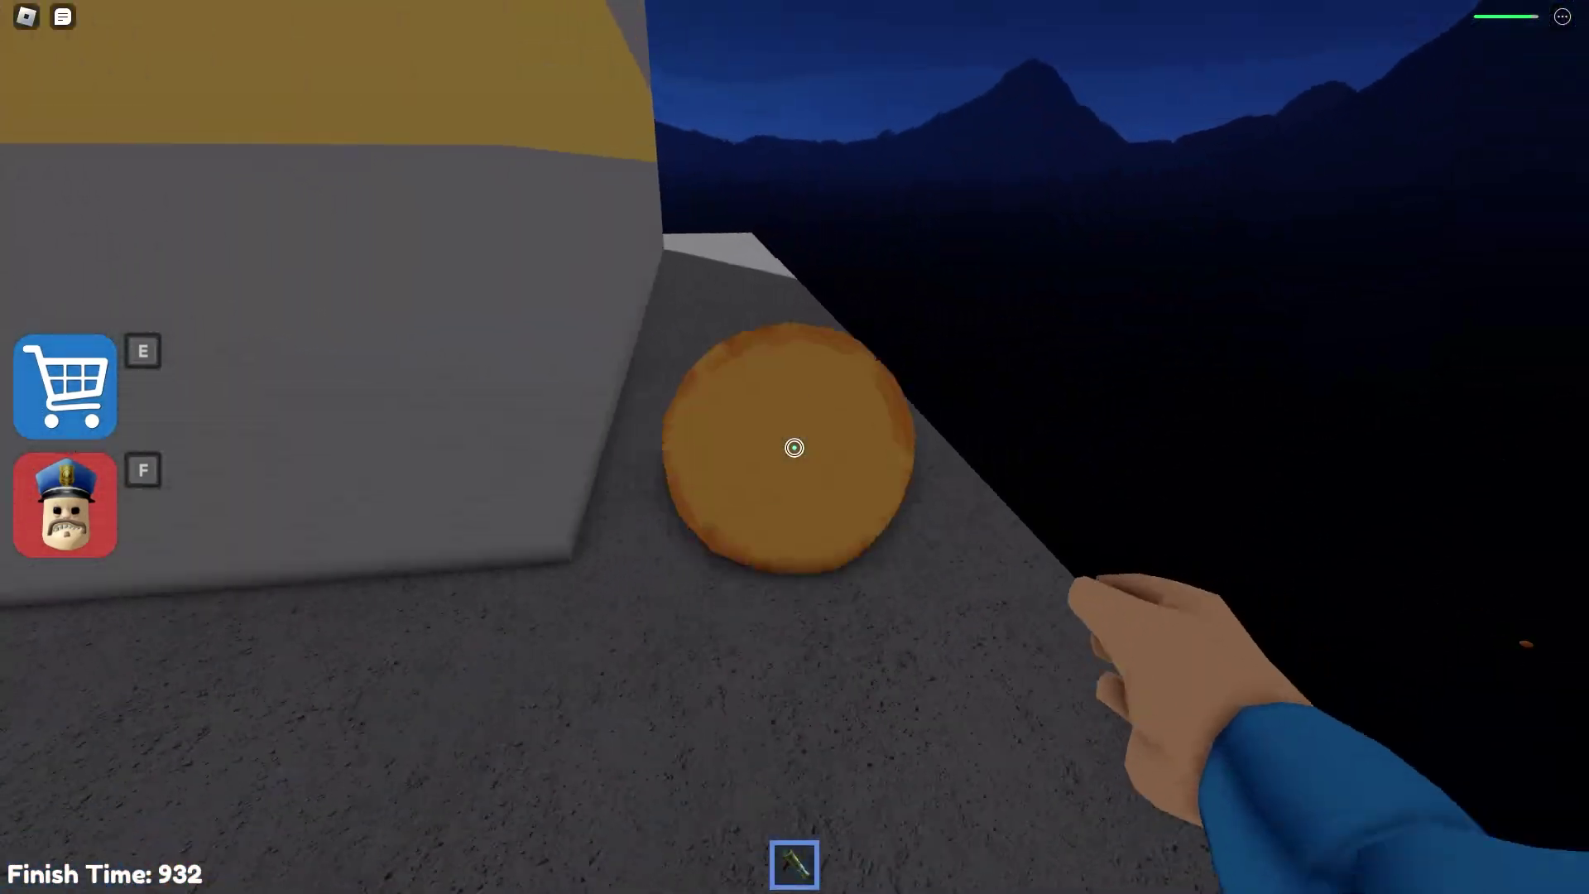
key(w)
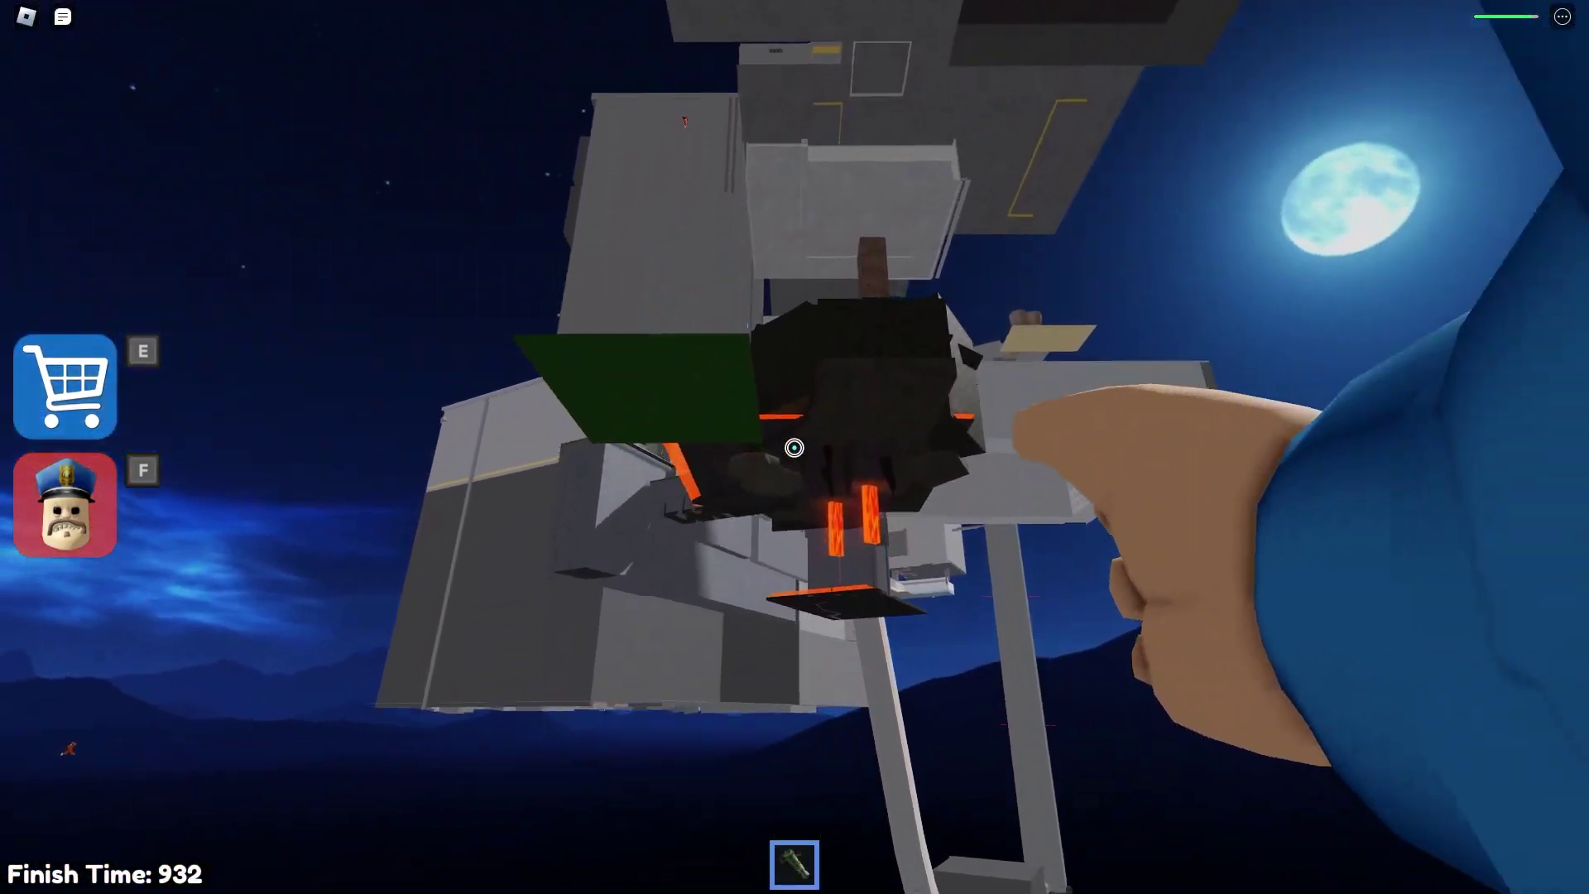